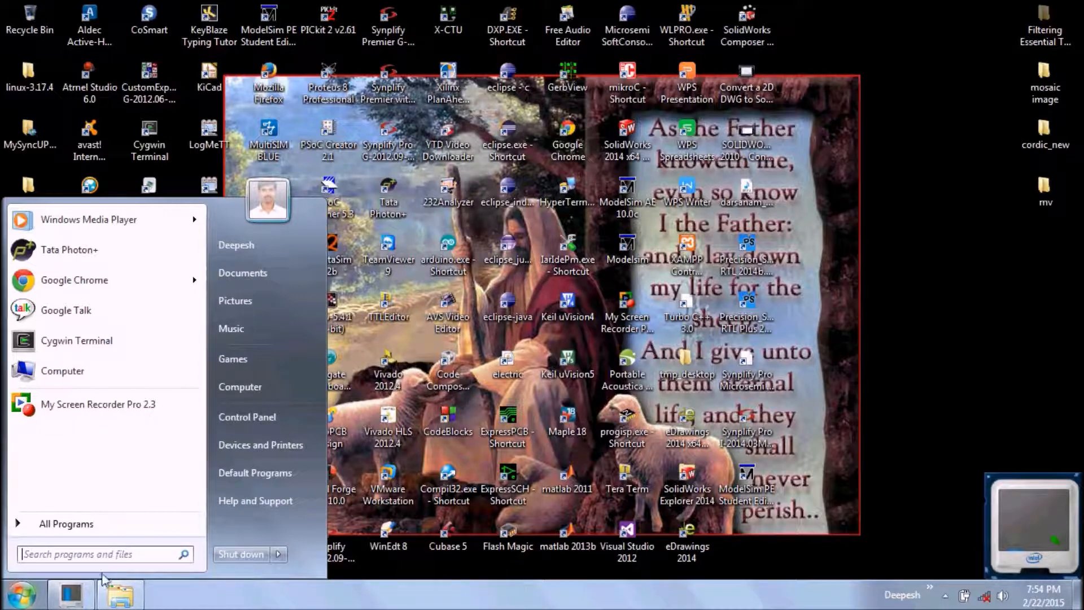
Step: Launch EAGLE 7.2.0 from the installed programs and maximize its Control Panel window
{"action": "left_click", "coordinate": [86, 530]}
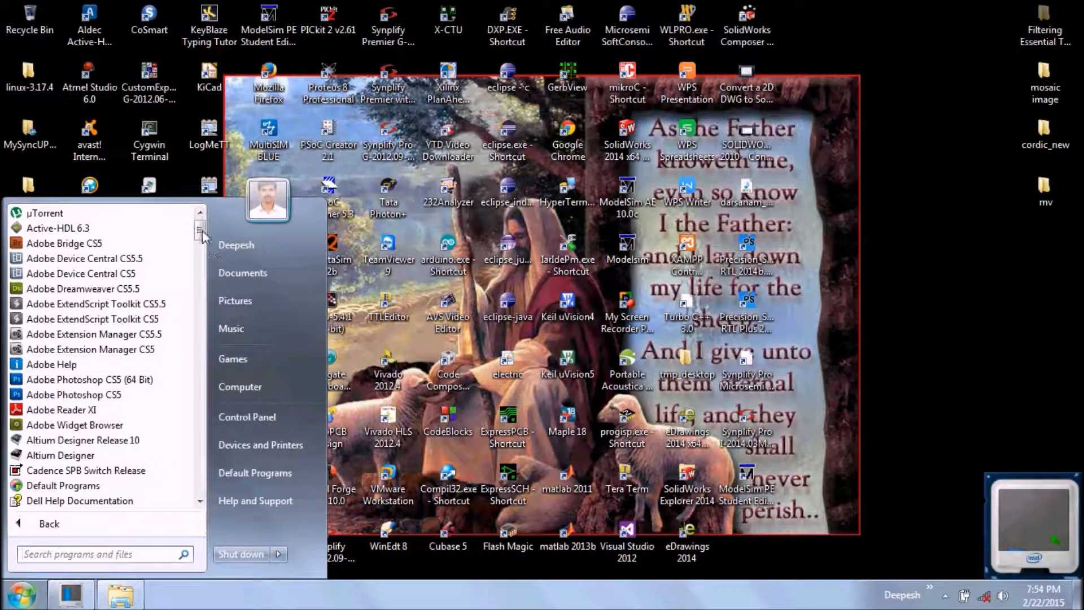
{"action": "left_click_drag", "start_coordinate": [198, 234], "coordinate": [192, 350]}
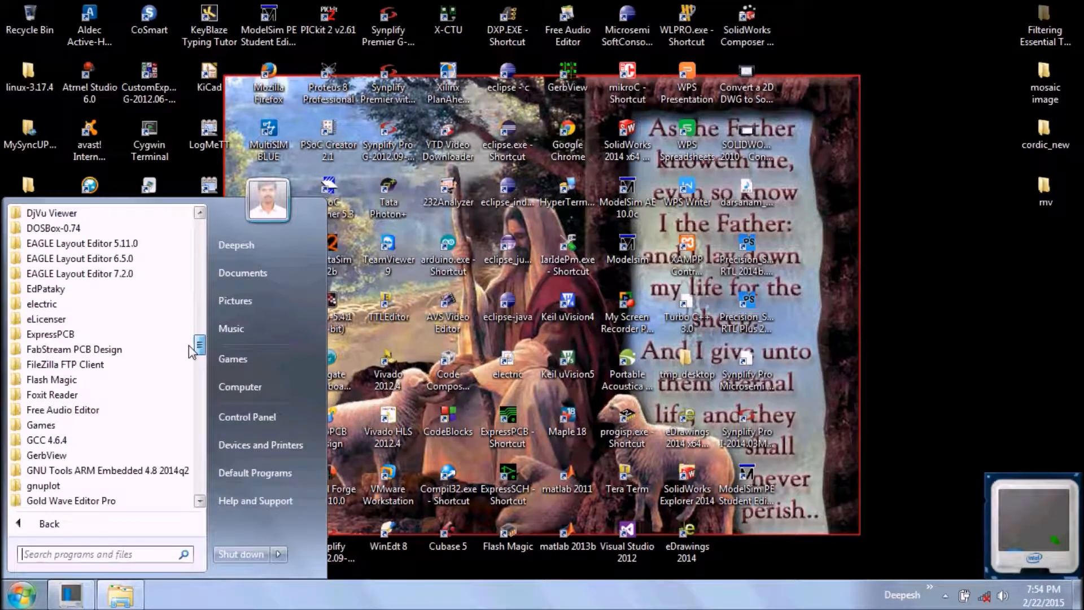
{"action": "left_click", "coordinate": [126, 274]}
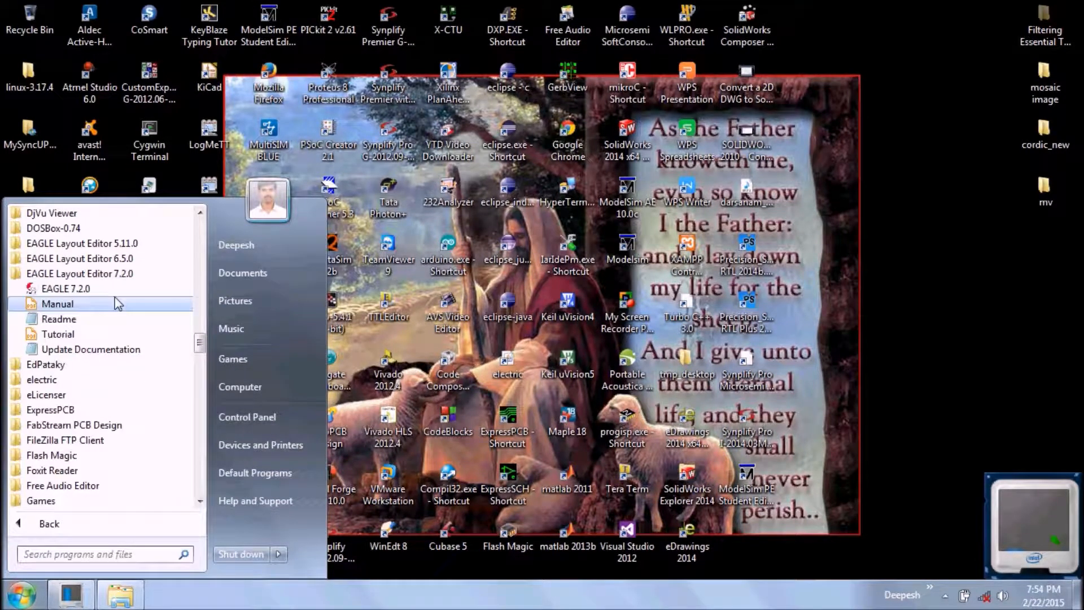
{"action": "left_click", "coordinate": [109, 290]}
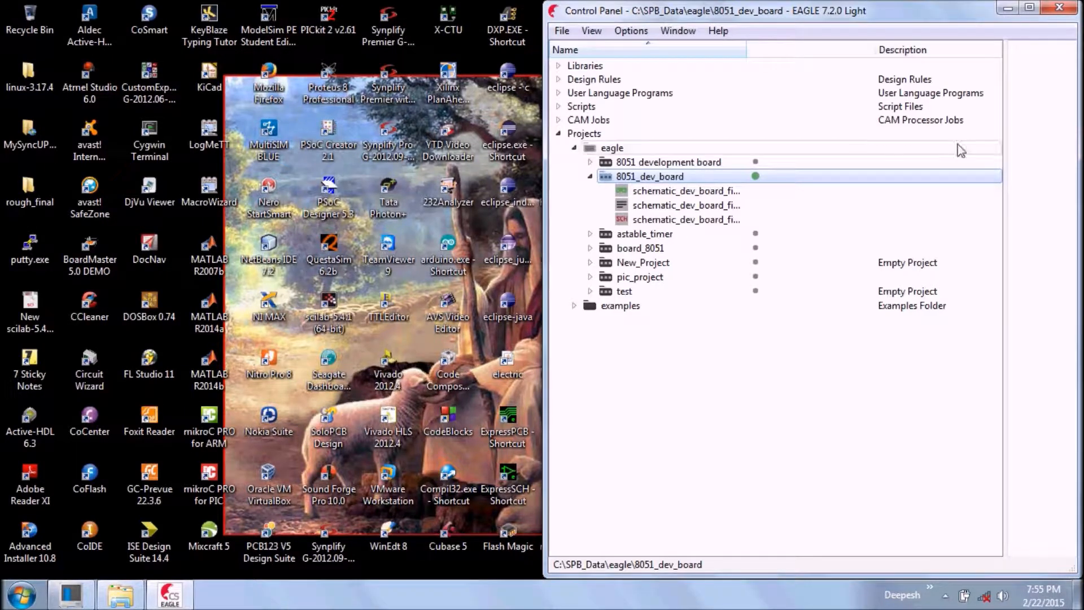
{"action": "left_click", "coordinate": [1029, 7]}
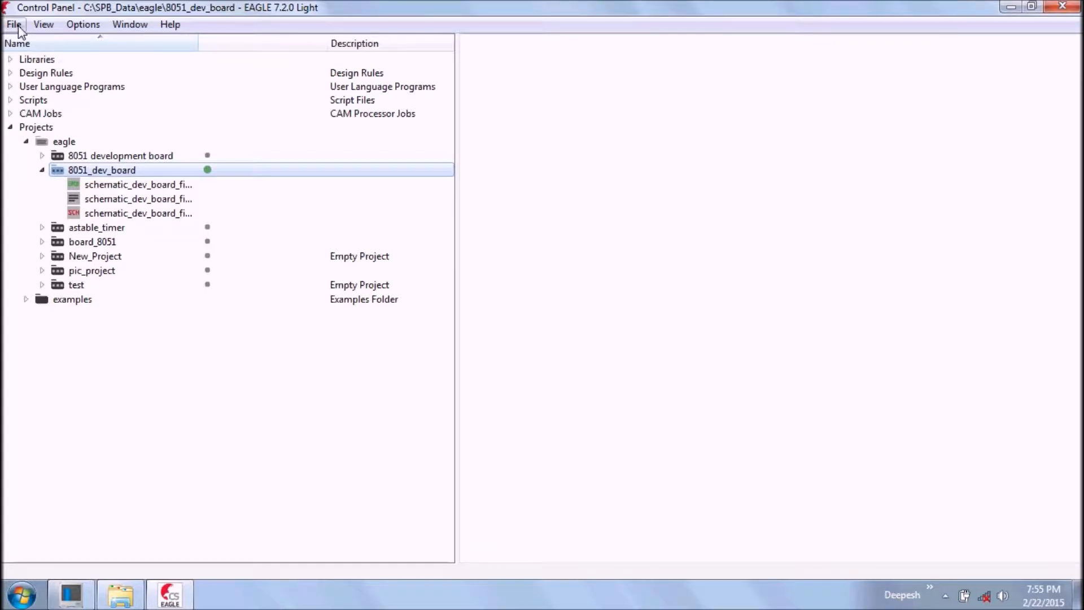
Step: Create a new library and maximize the library editor window
{"action": "left_click", "coordinate": [19, 29]}
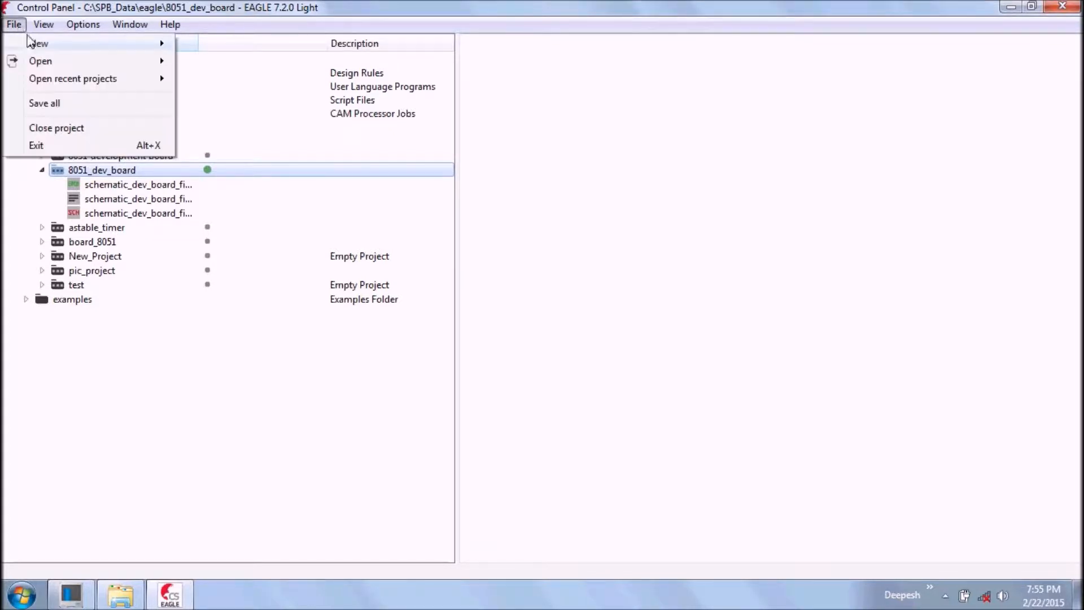
{"action": "mouse_move", "coordinate": [30, 37]}
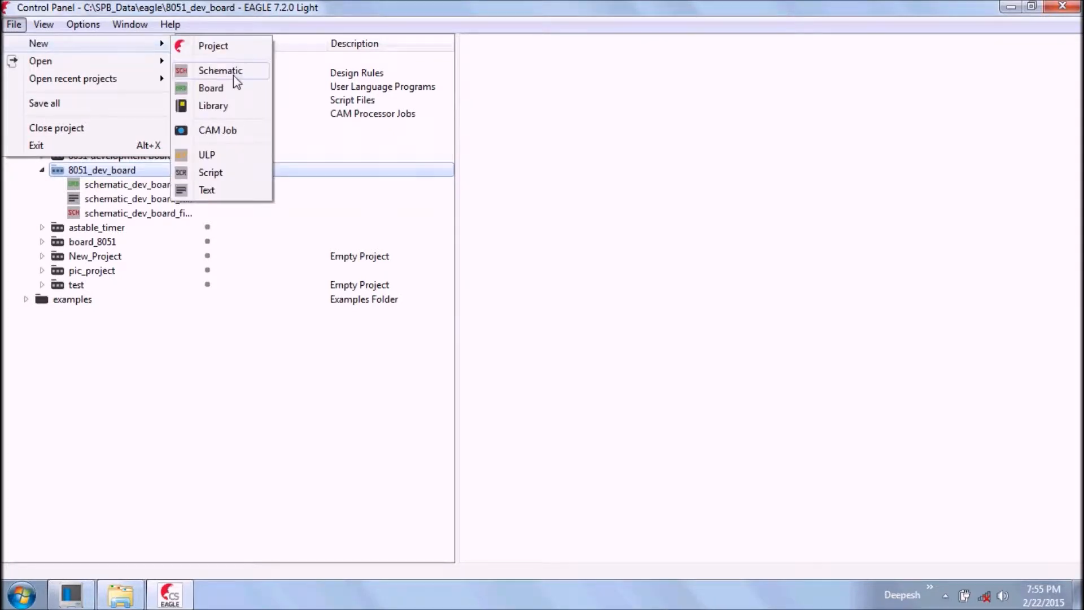
{"action": "left_click", "coordinate": [230, 106]}
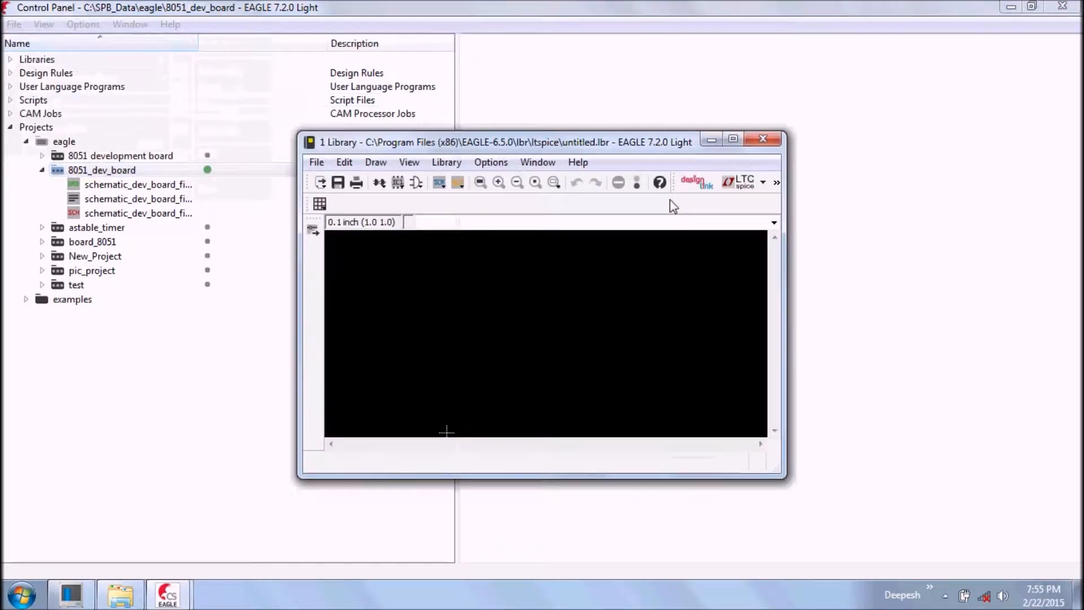
{"action": "left_click", "coordinate": [733, 138]}
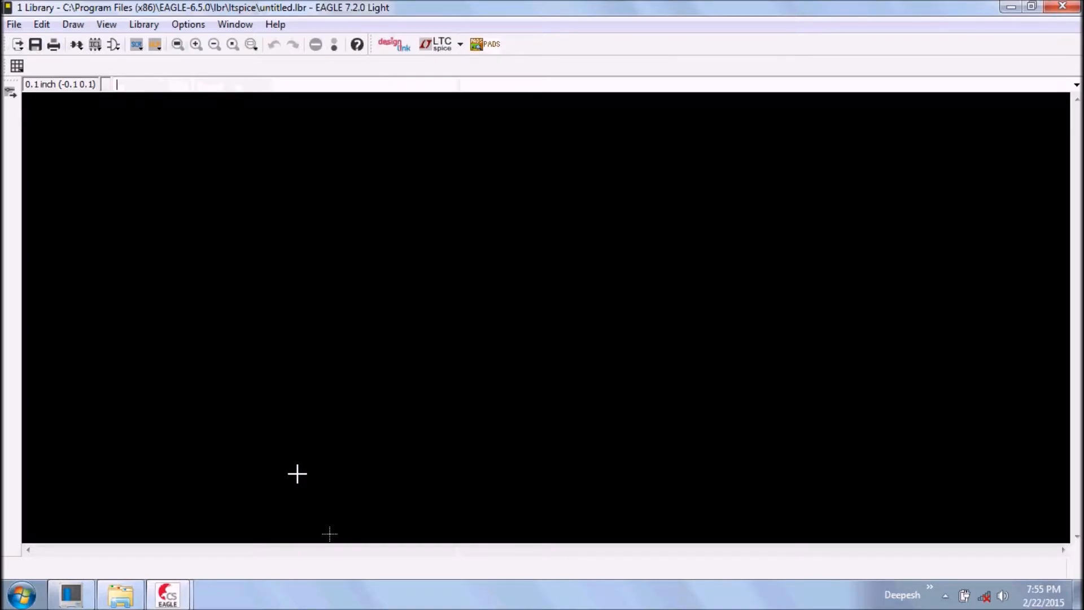
Step: Create a new symbol named LM7805 in the library
{"action": "left_click", "coordinate": [114, 50]}
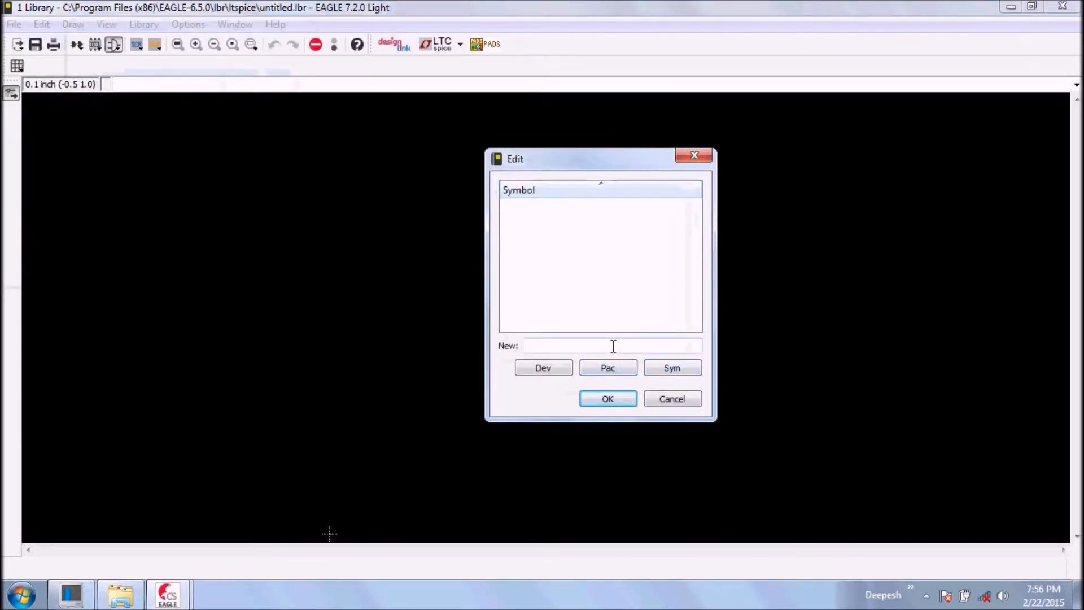
{"action": "type", "text": "LM7805"}
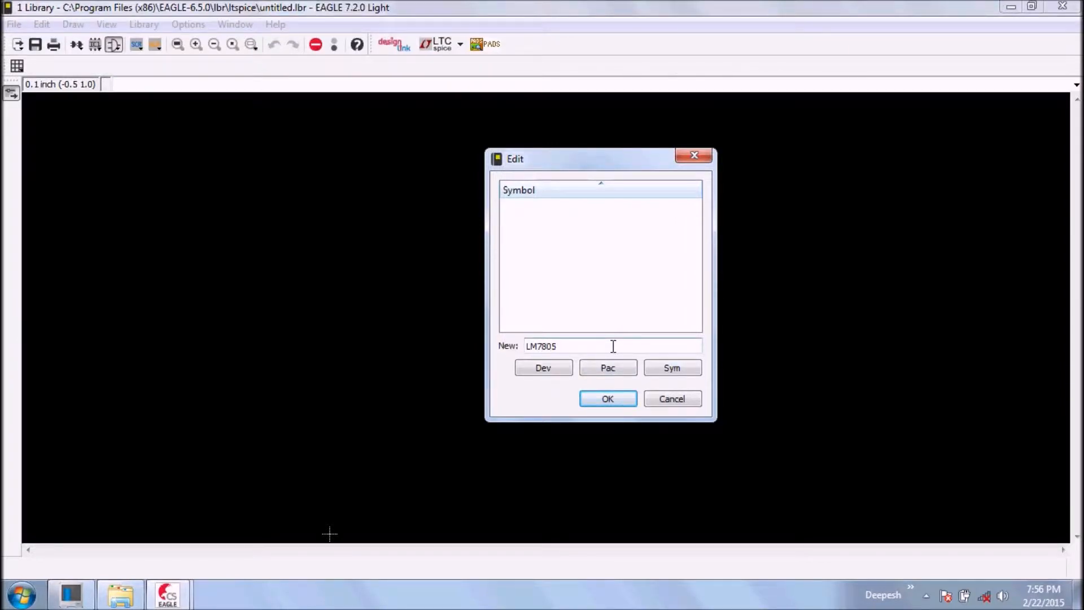
{"action": "left_click", "coordinate": [583, 395]}
{"action": "left_click", "coordinate": [603, 424]}
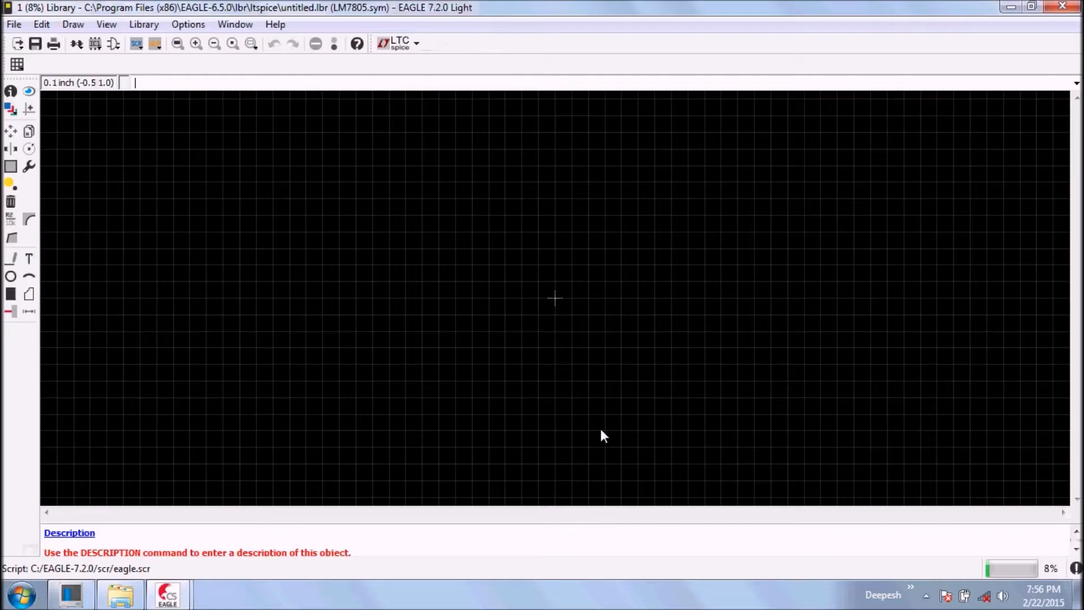
Step: Accept the 0.1 inch grid and draw a closed rectangular wire outline 0.4 by 0.2 inch, its lower edge centred on the origin
{"action": "left_click", "coordinate": [17, 64]}
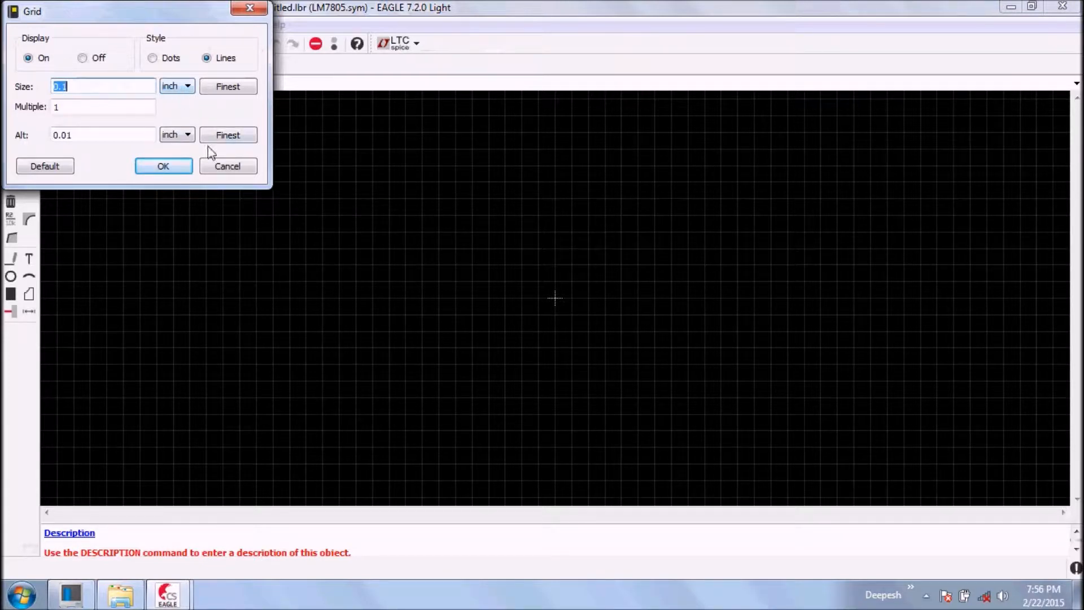
{"action": "left_click", "coordinate": [164, 167]}
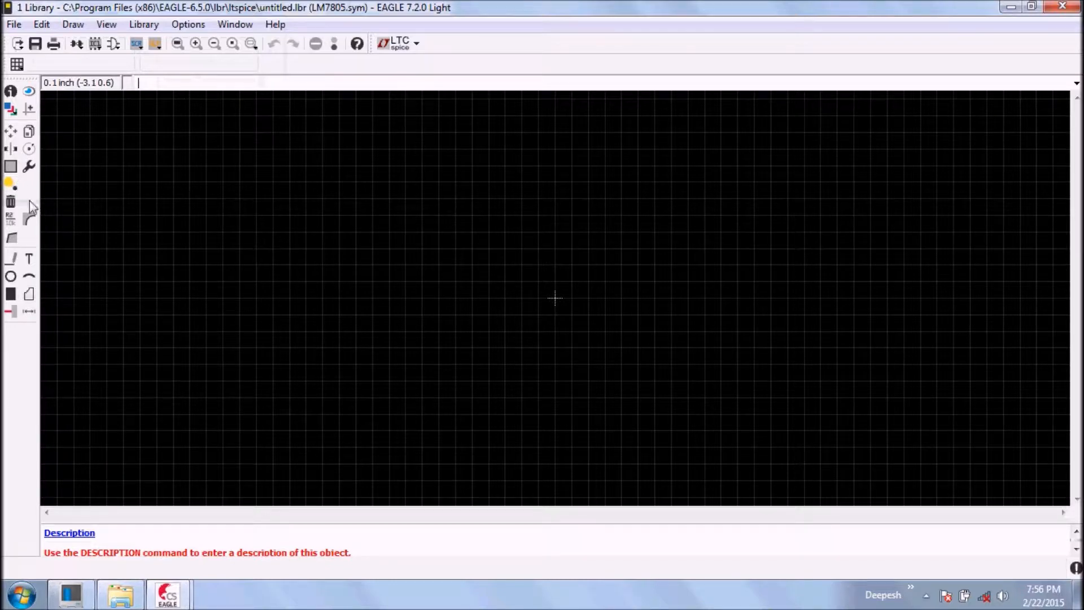
{"action": "left_click", "coordinate": [12, 258]}
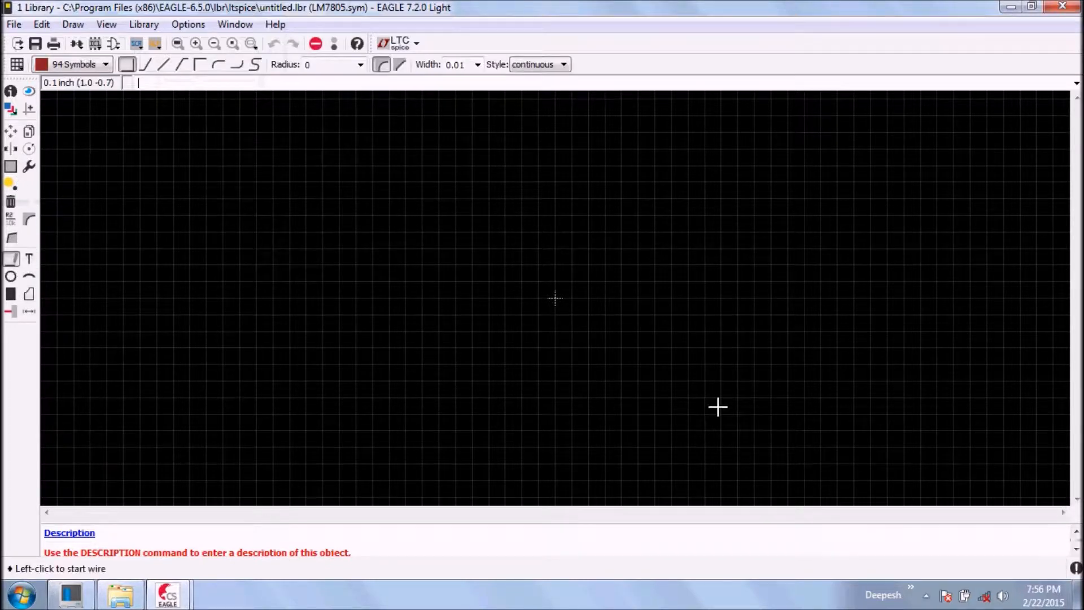
{"action": "scroll", "coordinate": [620, 294], "scroll_direction": "up", "scroll_amount": 1}
{"action": "scroll", "coordinate": [590, 296], "scroll_direction": "up", "scroll_amount": 1}
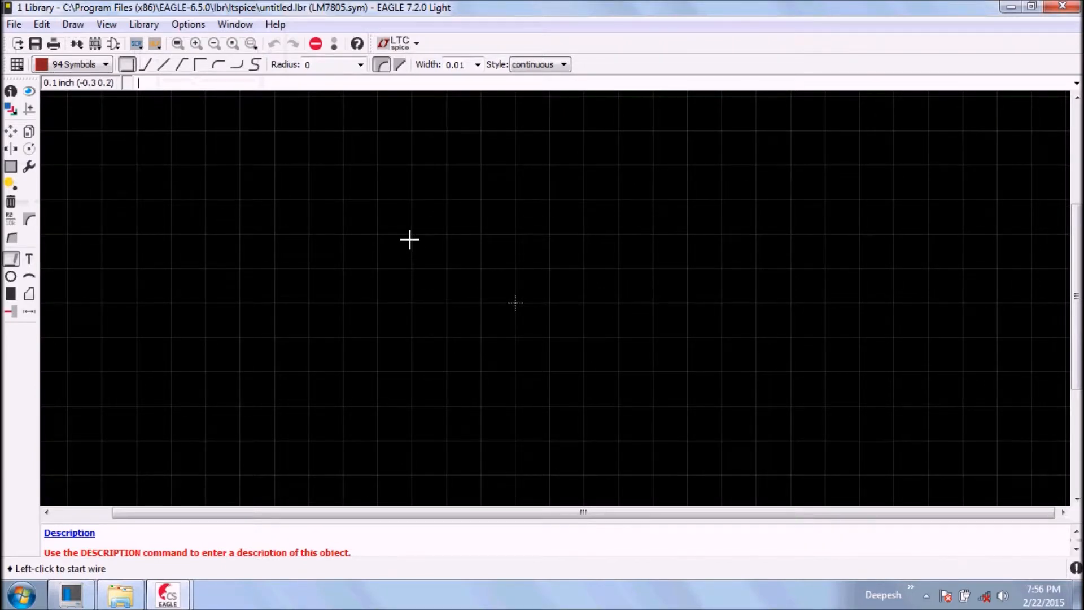
{"action": "left_click", "coordinate": [447, 236]}
{"action": "left_click", "coordinate": [447, 303]}
{"action": "left_click", "coordinate": [584, 236]}
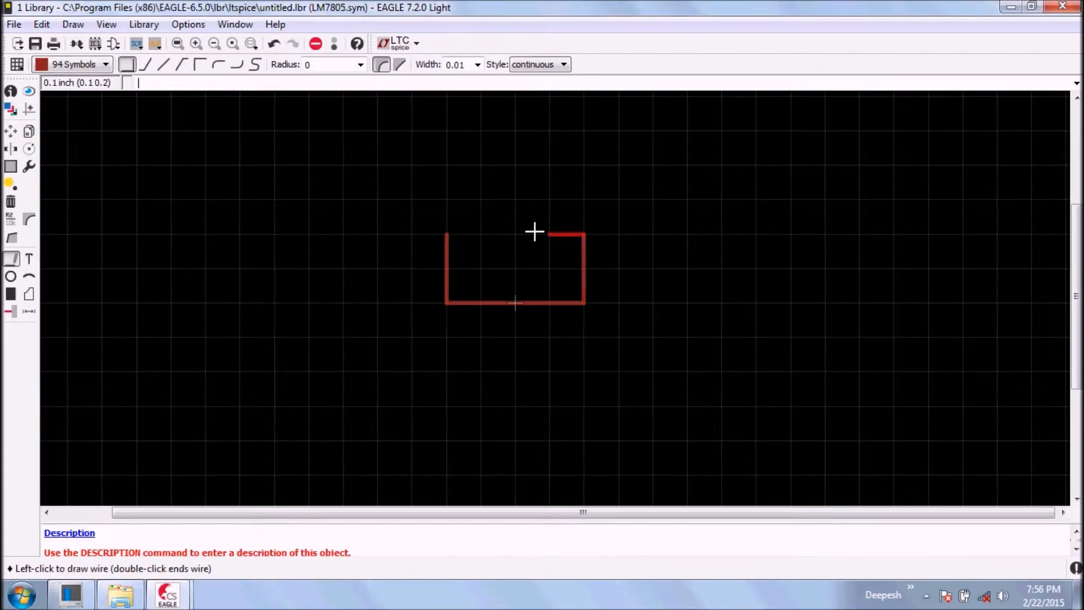
{"action": "double_click", "coordinate": [453, 230]}
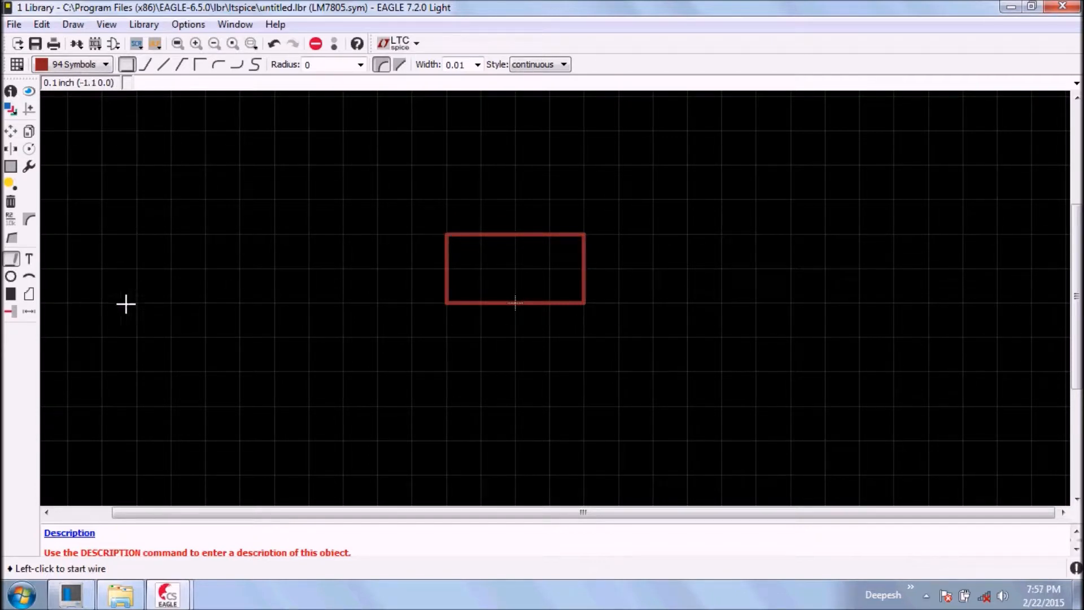
Step: Place one pin on the outline's left side and another, rotated 90 degrees, pointing down from the middle of its lower edge
{"action": "left_click", "coordinate": [13, 313]}
{"action": "left_click", "coordinate": [377, 268]}
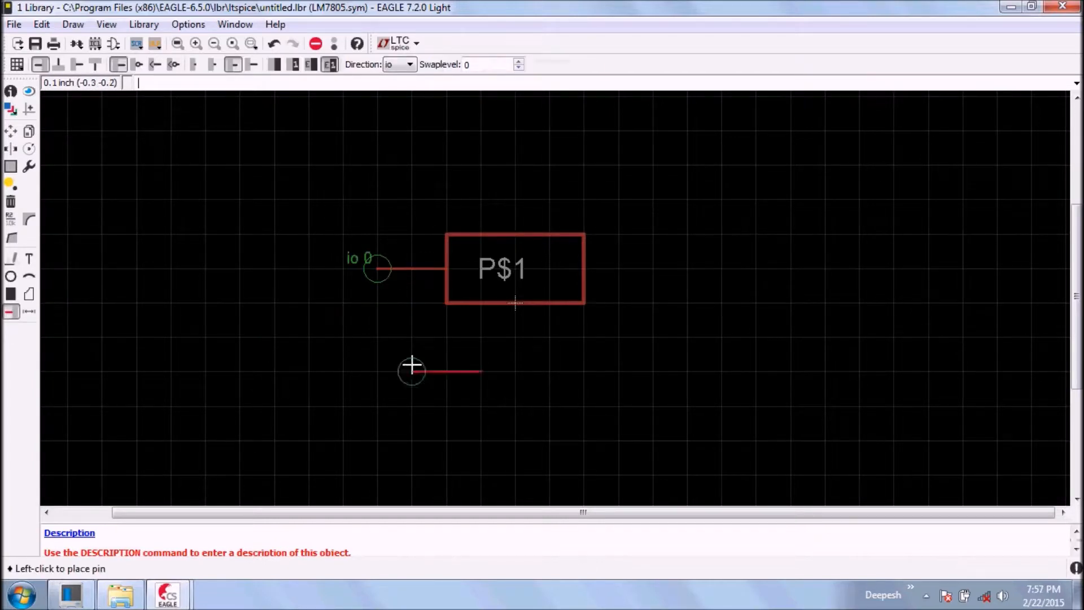
{"action": "right_click", "coordinate": [523, 381]}
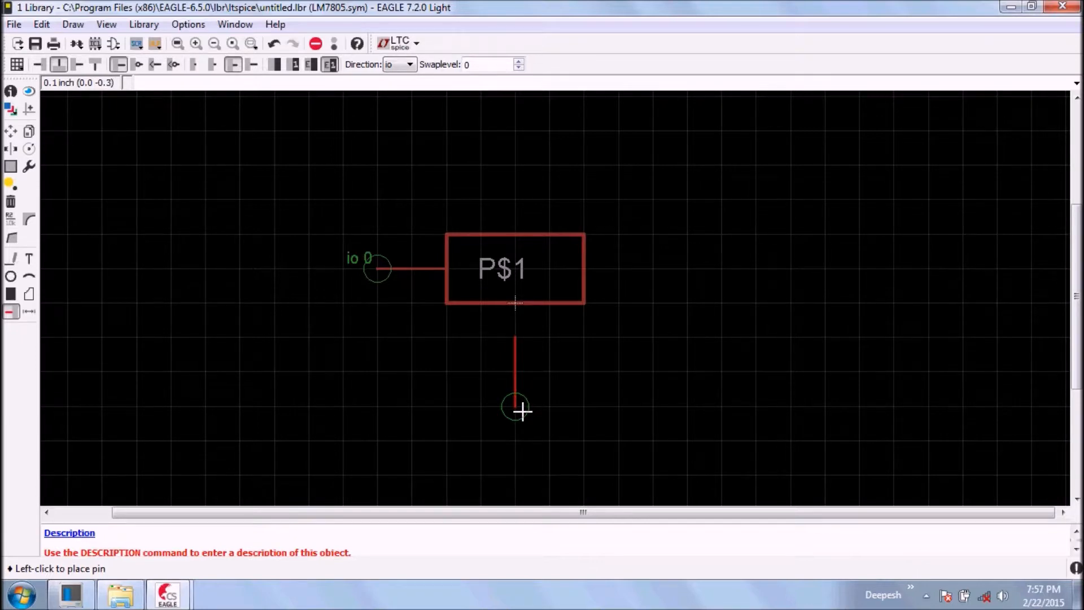
{"action": "right_click", "coordinate": [687, 368]}
{"action": "right_click", "coordinate": [591, 370]}
{"action": "right_click", "coordinate": [590, 371]}
{"action": "right_click", "coordinate": [591, 371]}
{"action": "left_click", "coordinate": [514, 371]}
Step: Place a third pin, rotated 180 degrees, on the outline's right side, level with the left pin
{"action": "right_click", "coordinate": [700, 370]}
{"action": "right_click", "coordinate": [702, 367]}
{"action": "right_click", "coordinate": [703, 366]}
{"action": "right_click", "coordinate": [702, 364]}
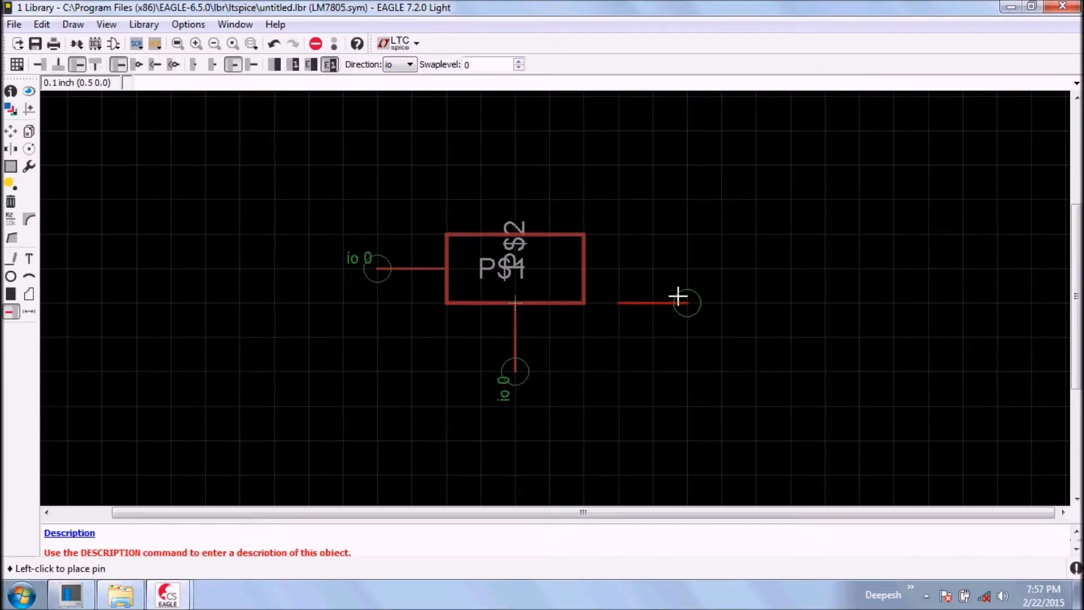
{"action": "left_click", "coordinate": [657, 280]}
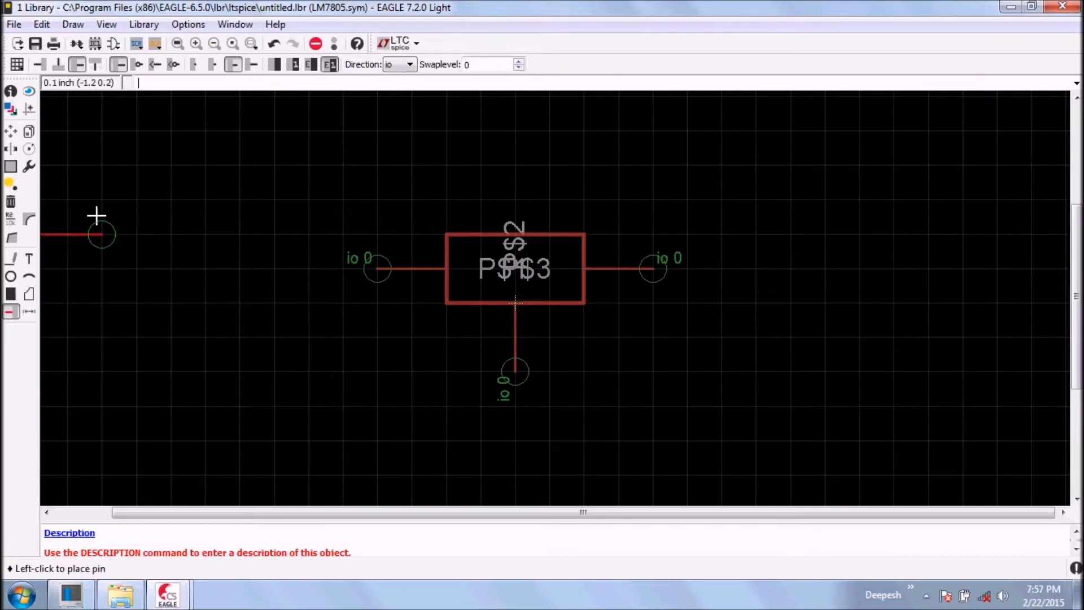
Step: Rename the left pin to VI in its properties
{"action": "left_click", "coordinate": [12, 133]}
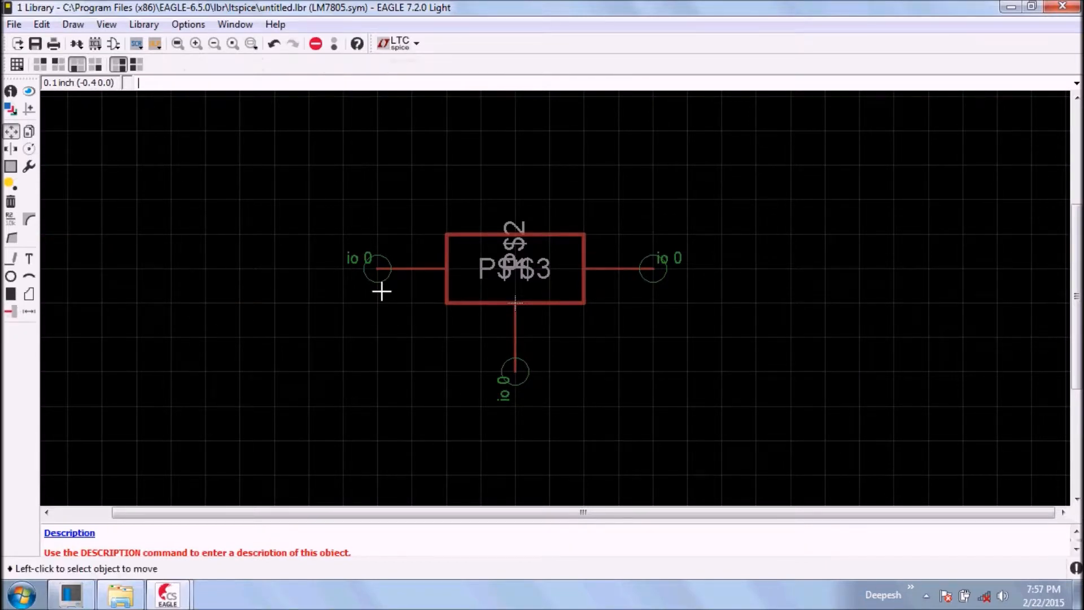
{"action": "right_click", "coordinate": [373, 270]}
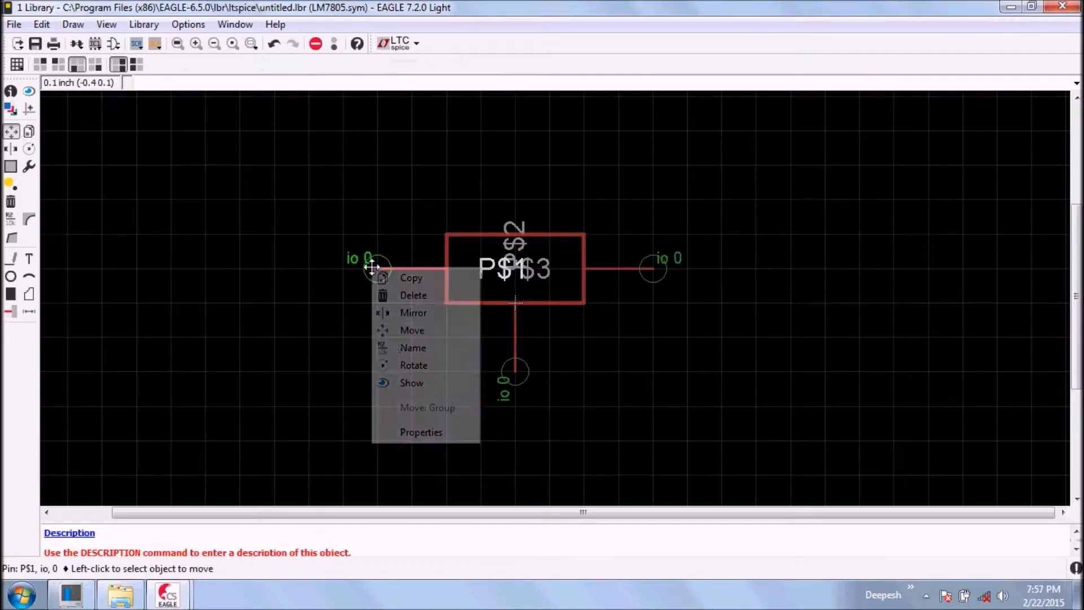
{"action": "left_click", "coordinate": [420, 433]}
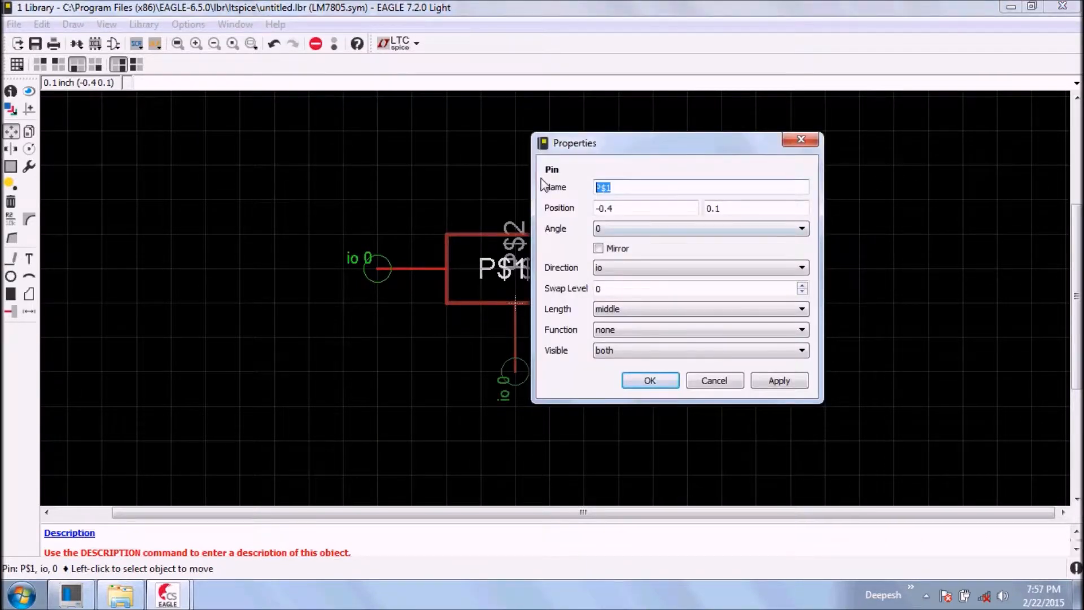
{"action": "type", "text": "VI"}
{"action": "left_click", "coordinate": [777, 383]}
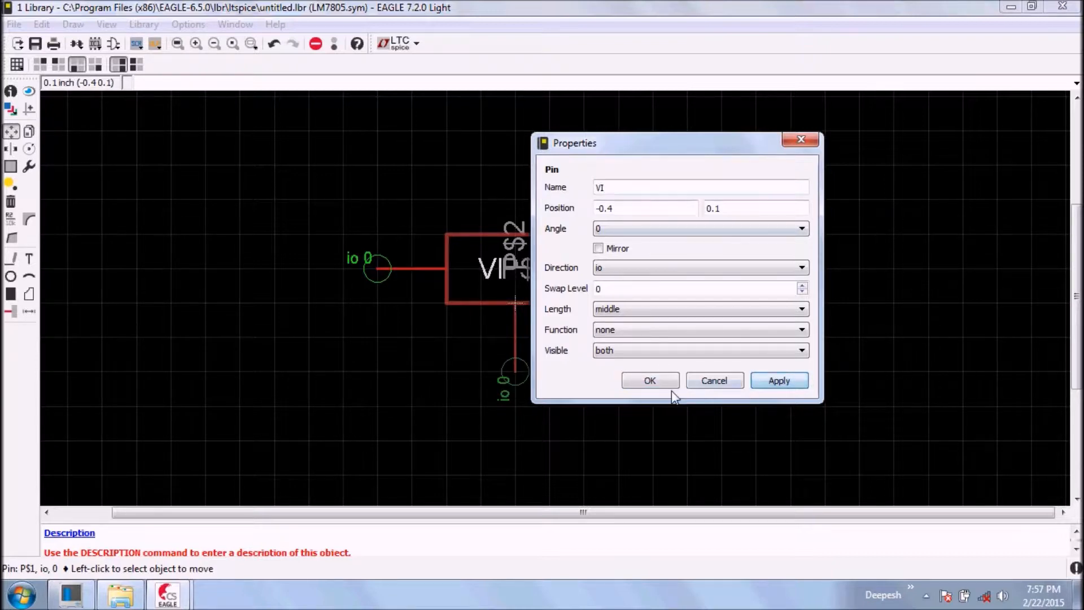
{"action": "left_click", "coordinate": [655, 382]}
Step: Rename the right pin to VO in its properties
{"action": "right_click", "coordinate": [652, 267]}
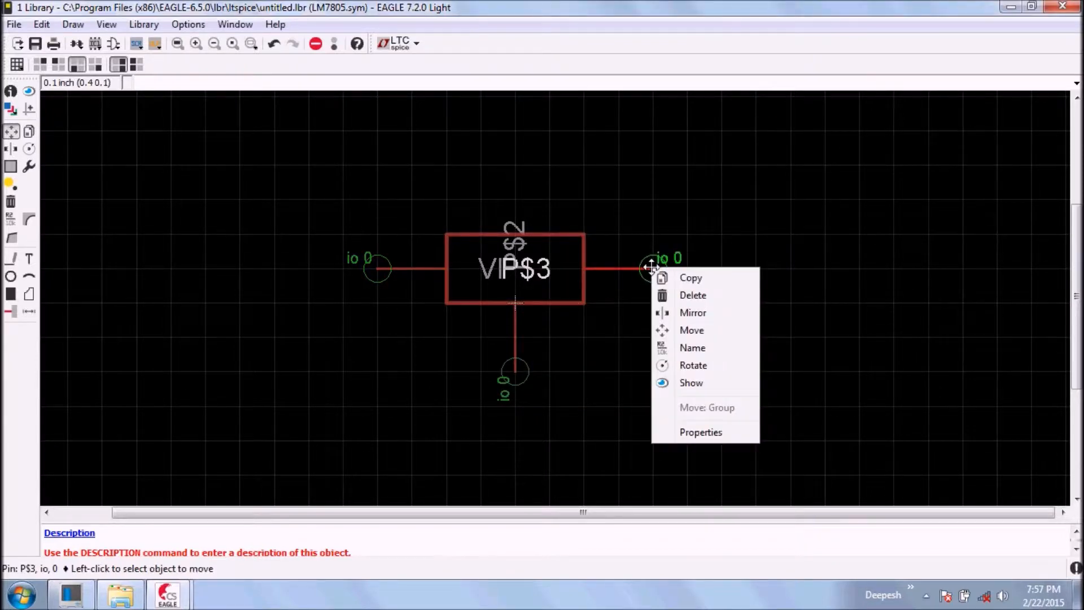
{"action": "left_click", "coordinate": [715, 433]}
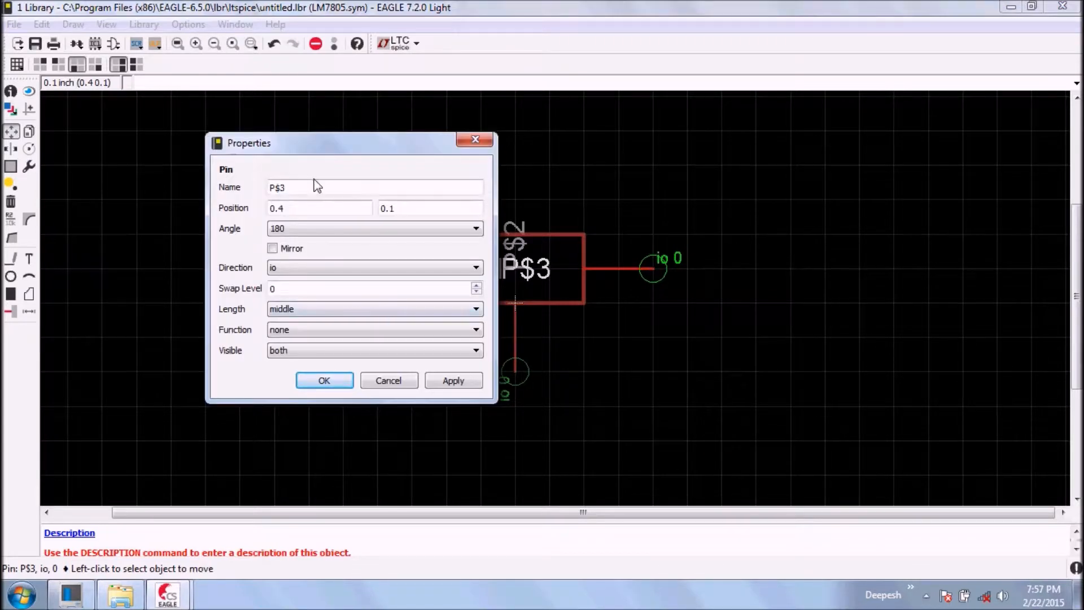
{"action": "left_click_drag", "start_coordinate": [314, 187], "coordinate": [258, 192]}
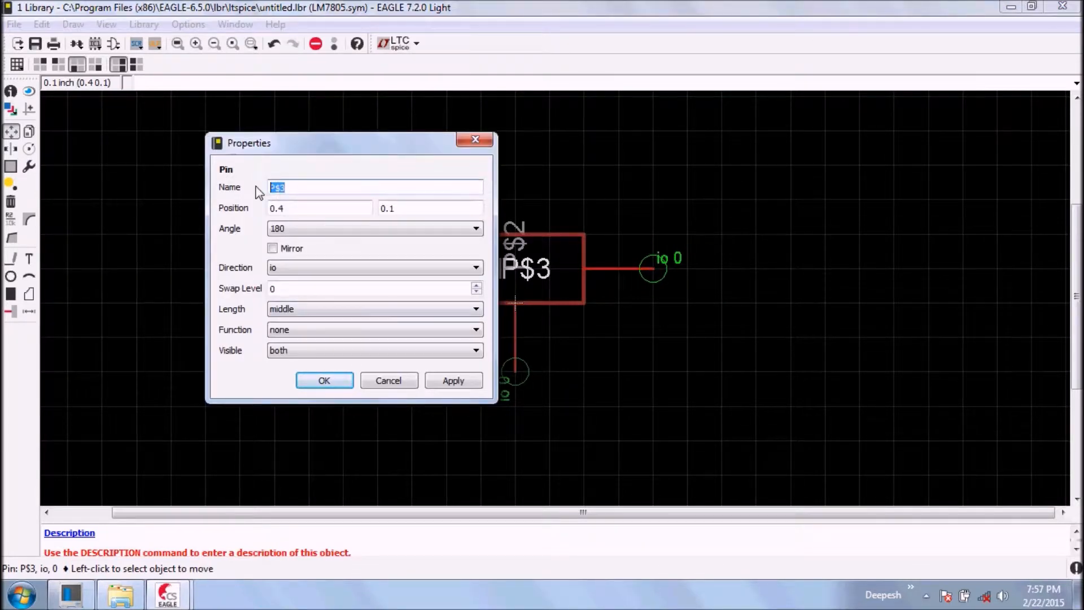
{"action": "type", "text": "VO"}
{"action": "key", "text": "Return"}
Step: Rename the lower pin to GND in its properties
{"action": "right_click", "coordinate": [519, 372]}
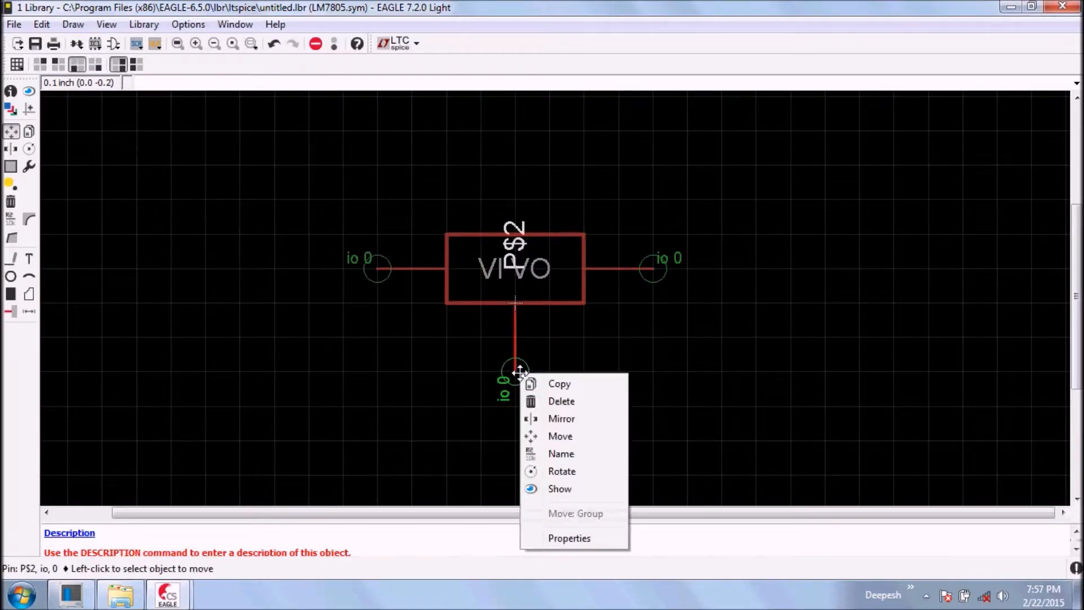
{"action": "left_click", "coordinate": [570, 538]}
{"action": "left_click_drag", "start_coordinate": [649, 243], "coordinate": [532, 242]}
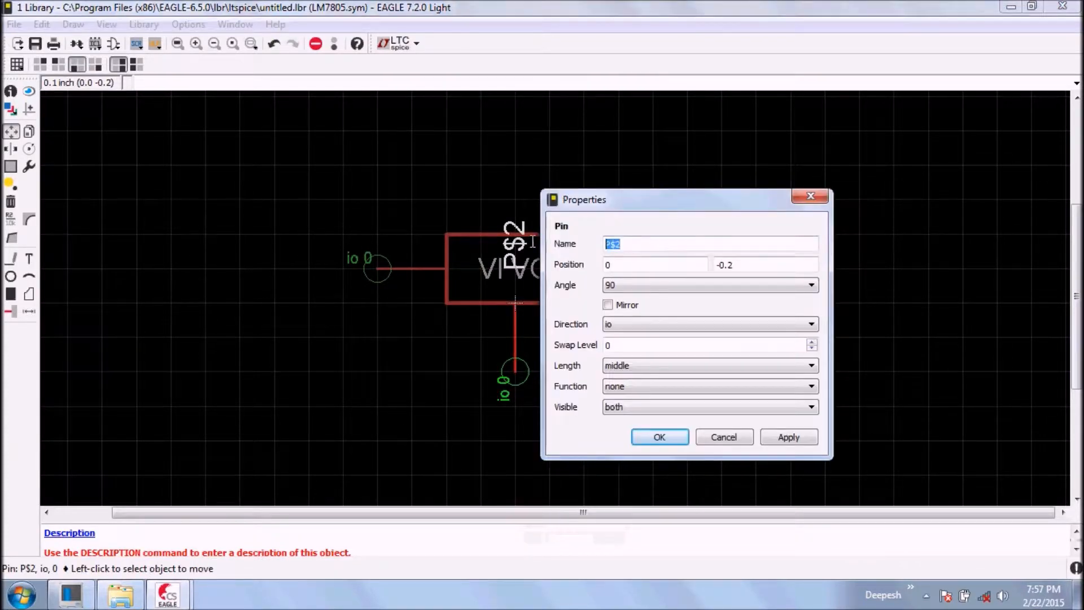
{"action": "type", "text": "GND"}
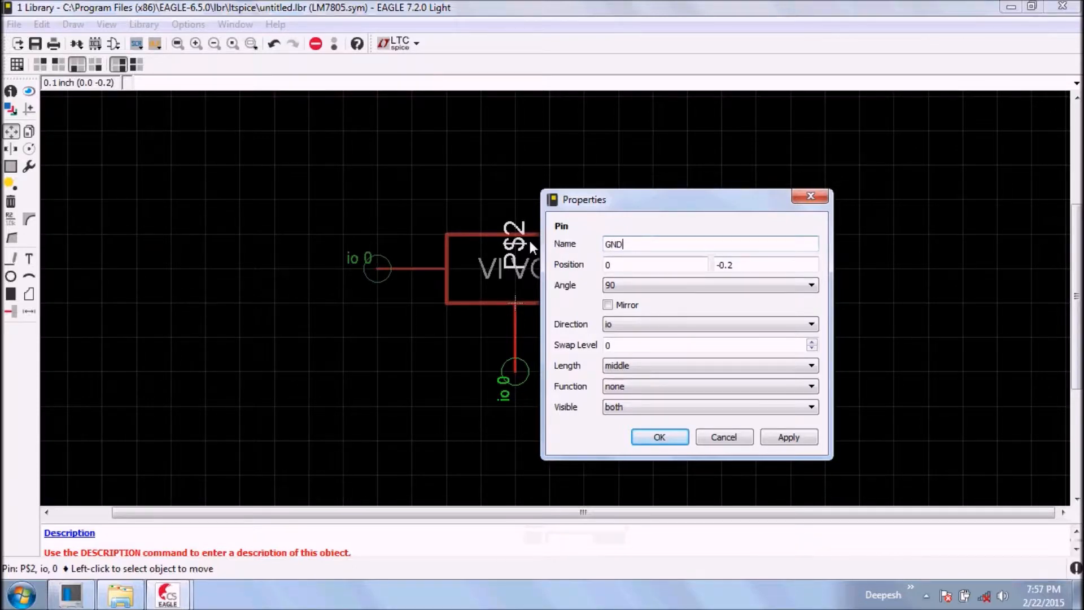
{"action": "left_click", "coordinate": [659, 437]}
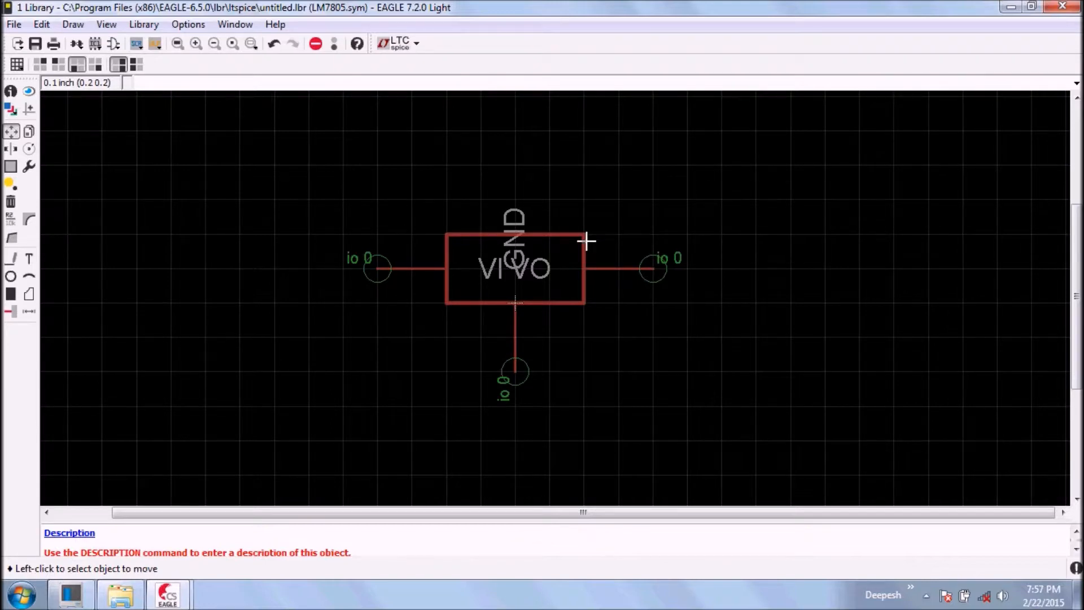
Step: Move the VI pin 0.1 inch left and the VO pin 0.1 inch right, away from the outline
{"action": "left_click", "coordinate": [373, 265]}
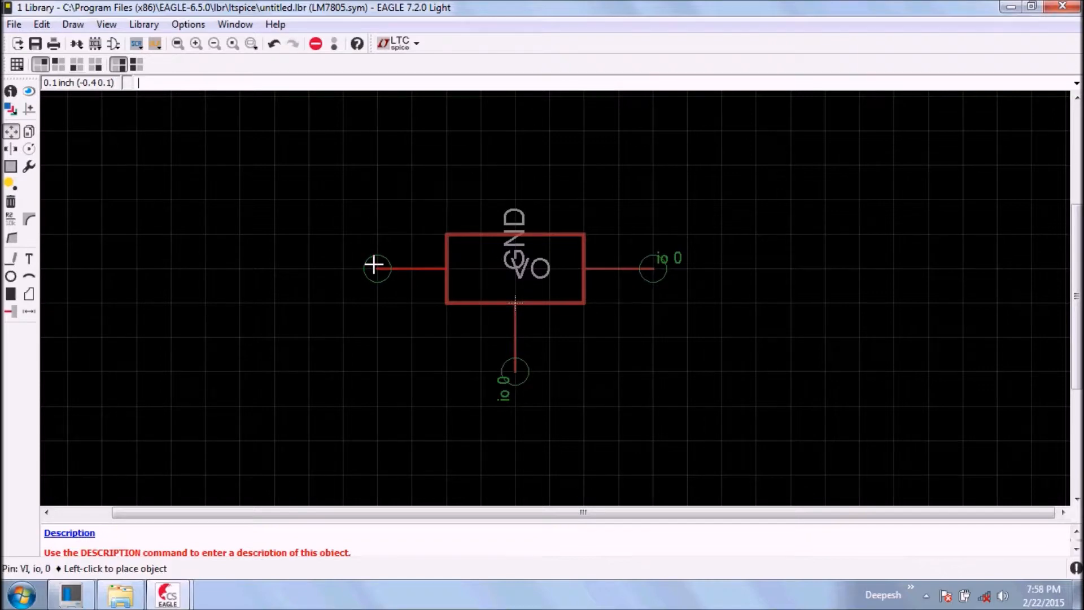
{"action": "left_click", "coordinate": [340, 260]}
{"action": "left_click", "coordinate": [653, 269]}
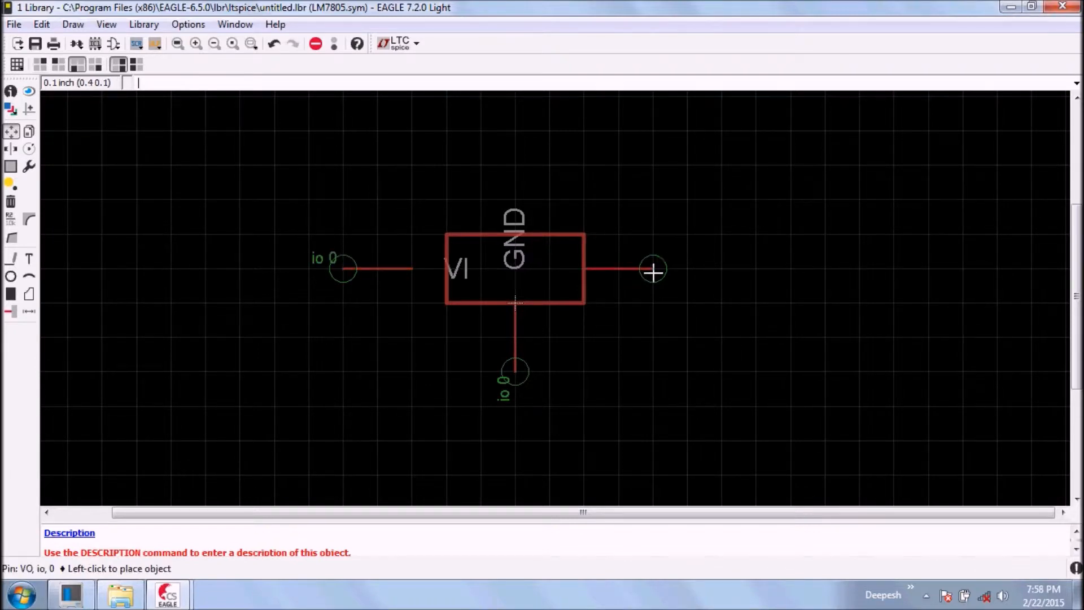
{"action": "left_click", "coordinate": [674, 270]}
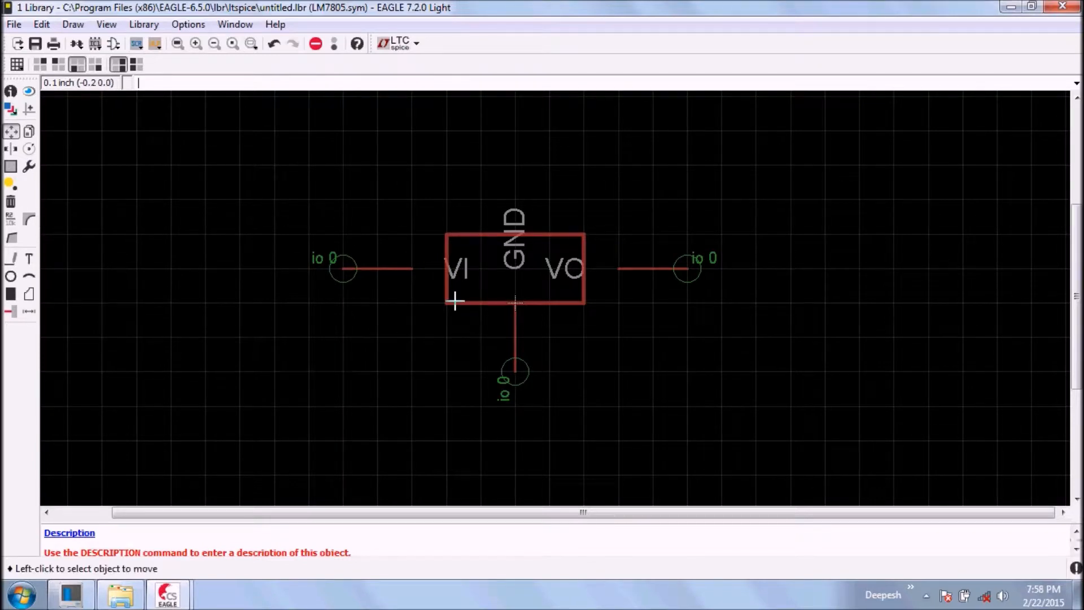
Step: Enlarge the outline by moving its left, right and upper edges outward 0.1 inch each
{"action": "left_click", "coordinate": [444, 280]}
{"action": "left_click", "coordinate": [411, 280]}
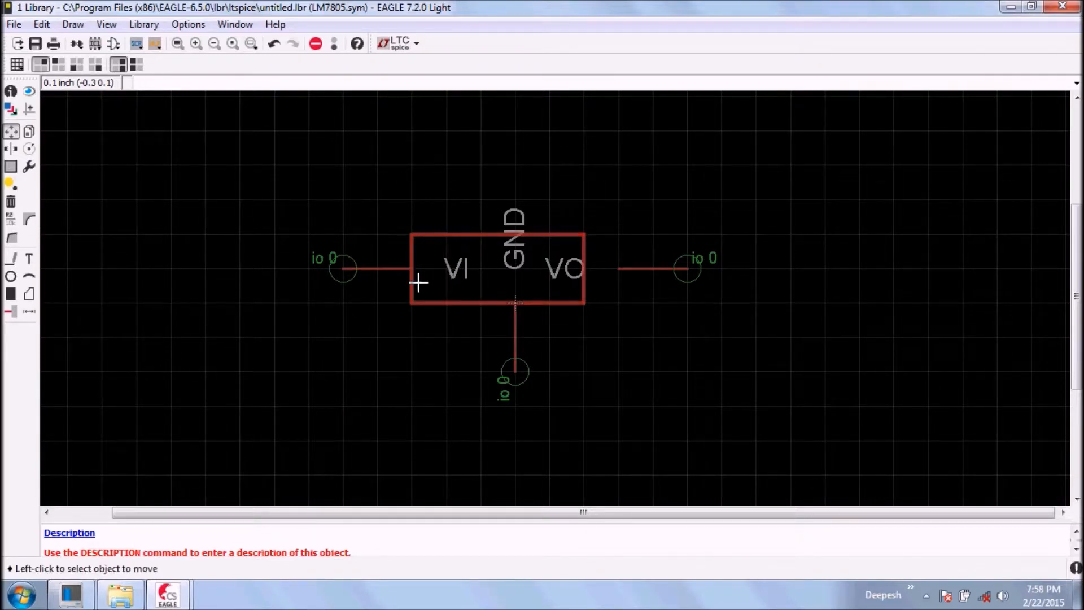
{"action": "left_click", "coordinate": [620, 274]}
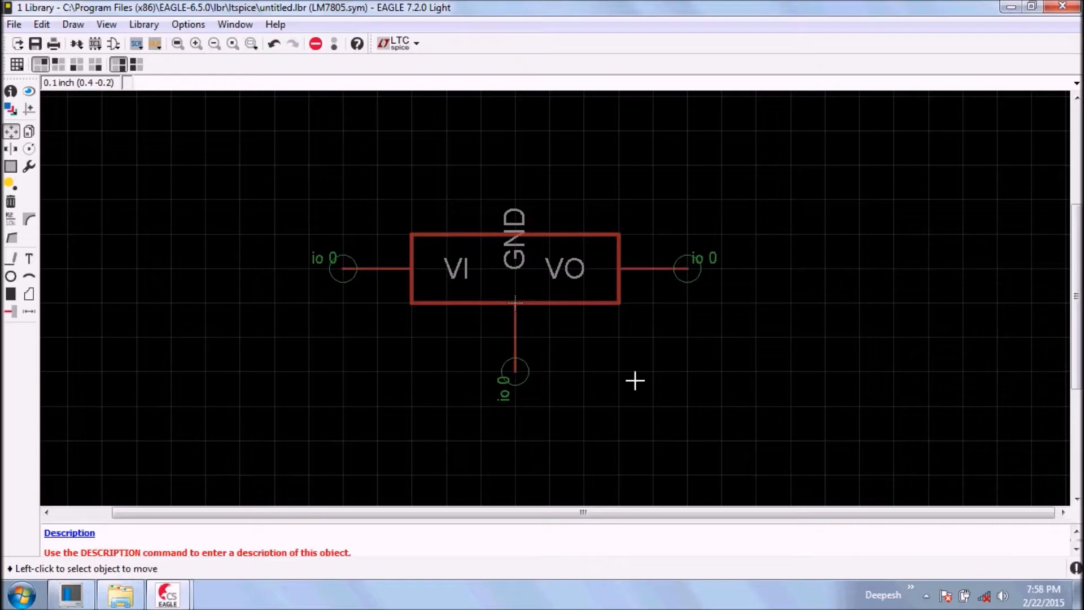
{"action": "left_click", "coordinate": [475, 238]}
{"action": "left_click", "coordinate": [475, 201]}
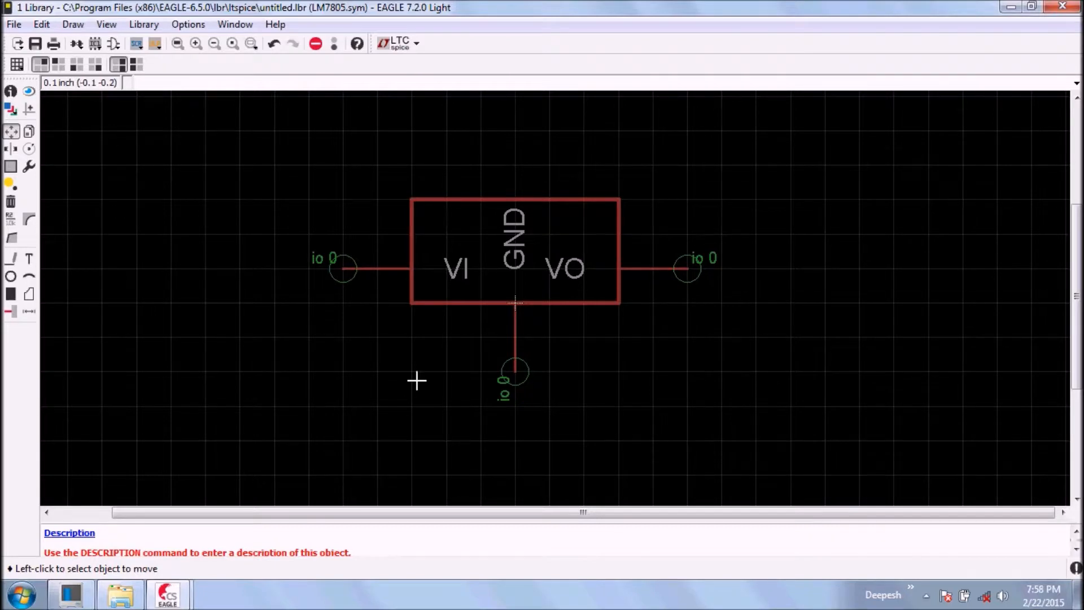
Step: Set the VI pin's length to short in its properties
{"action": "right_click", "coordinate": [343, 267]}
{"action": "left_click", "coordinate": [391, 433]}
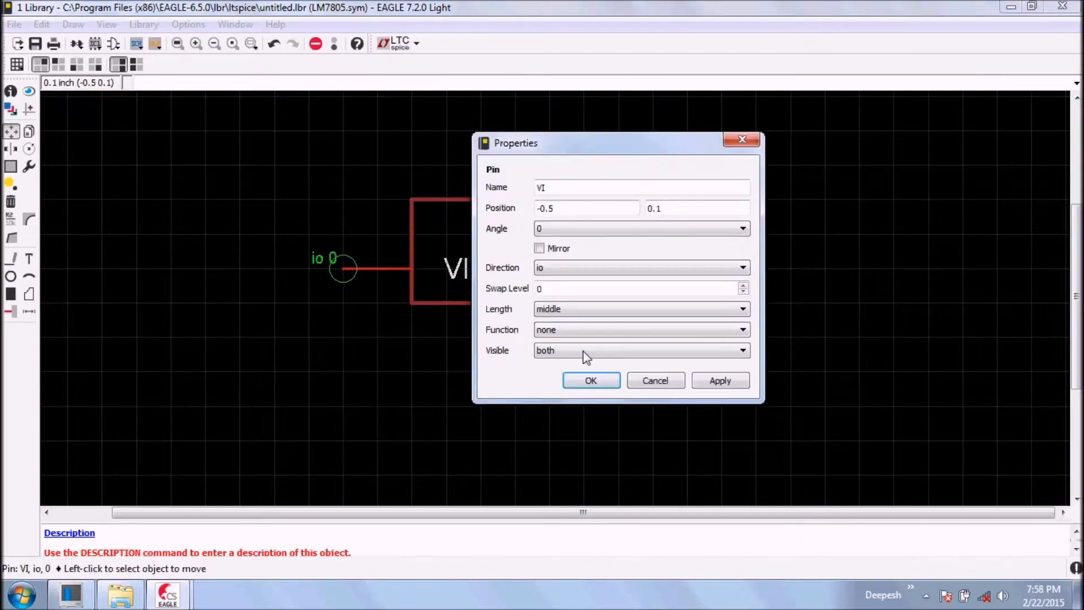
{"action": "left_click", "coordinate": [559, 312]}
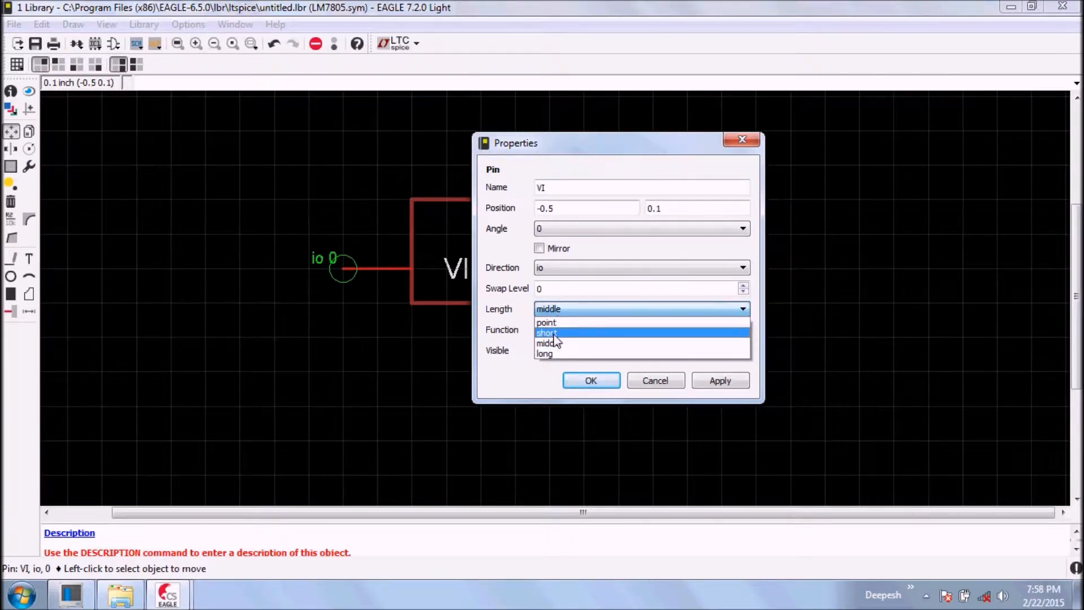
{"action": "left_click", "coordinate": [550, 333]}
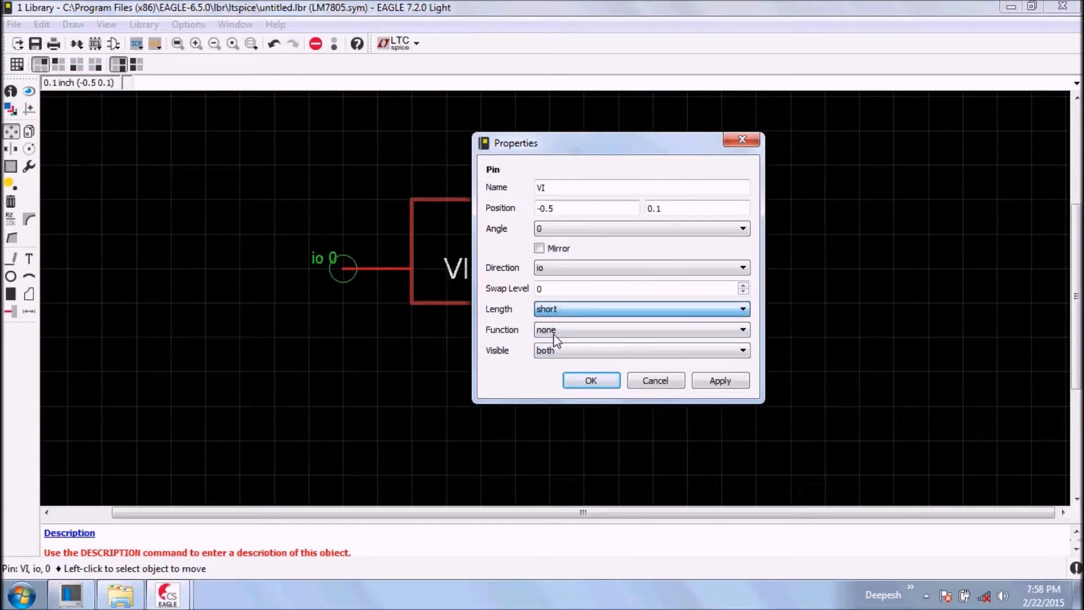
{"action": "left_click", "coordinate": [729, 386]}
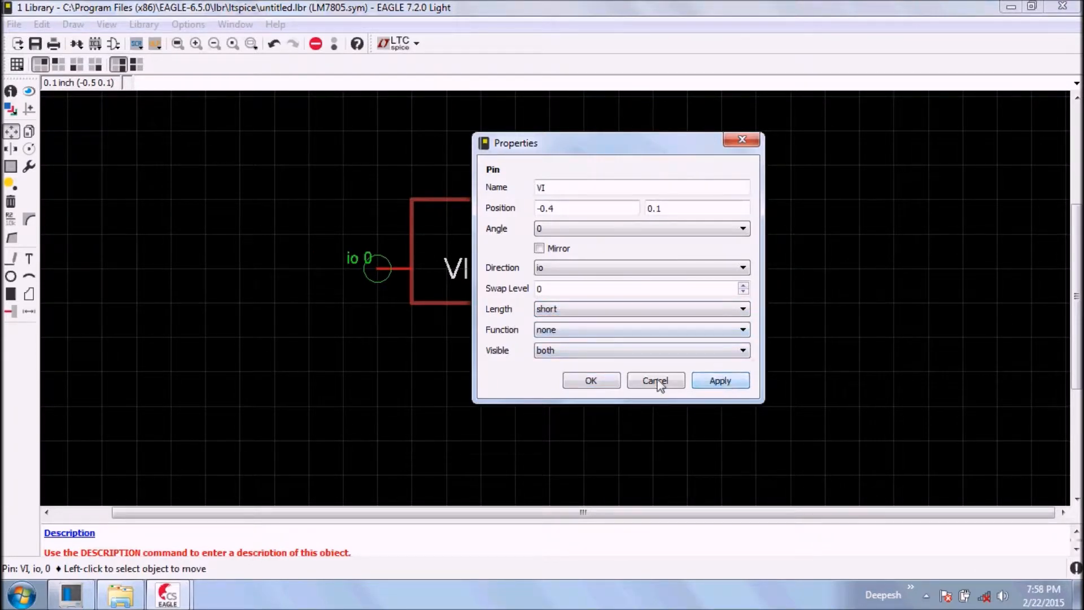
{"action": "left_click", "coordinate": [604, 382]}
Step: Set the VO pin's length to short in its properties
{"action": "right_click", "coordinate": [694, 270]}
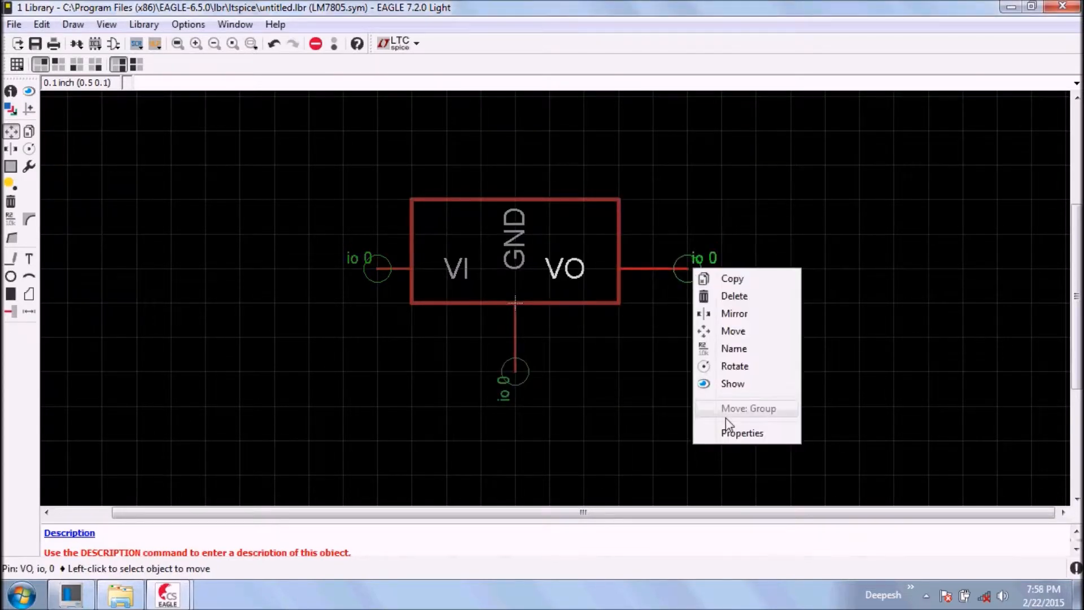
{"action": "left_click", "coordinate": [731, 433]}
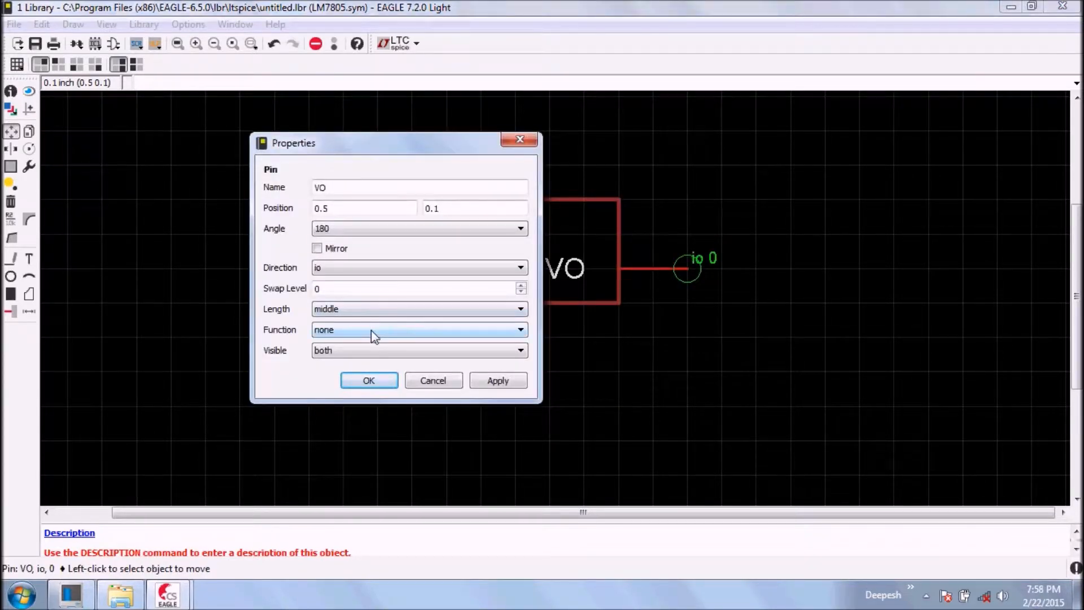
{"action": "left_click", "coordinate": [367, 313]}
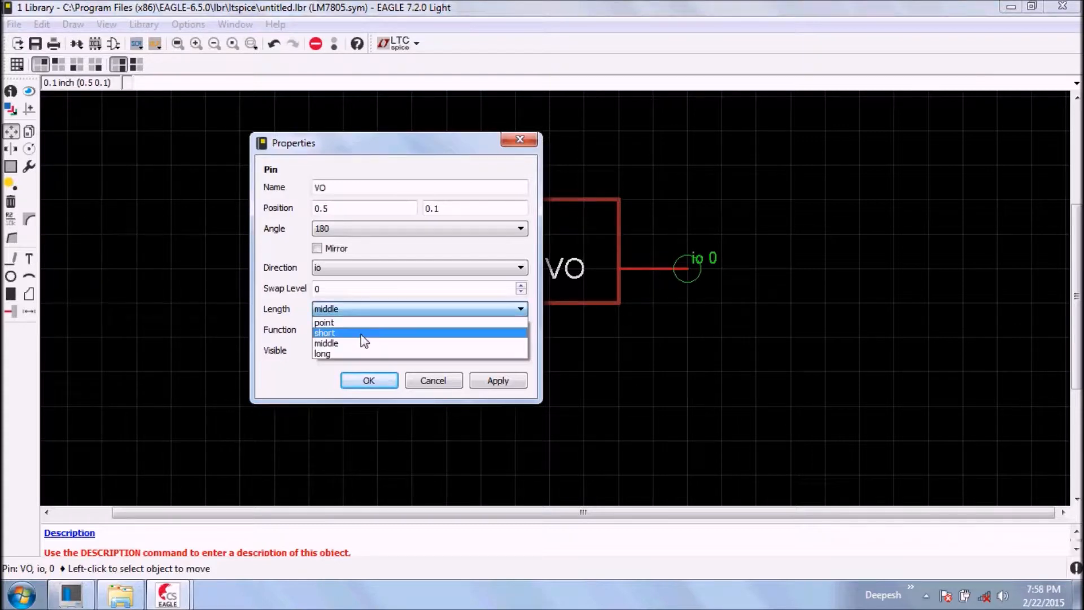
{"action": "left_click", "coordinate": [361, 334]}
{"action": "left_click", "coordinate": [517, 380]}
{"action": "left_click", "coordinate": [379, 381]}
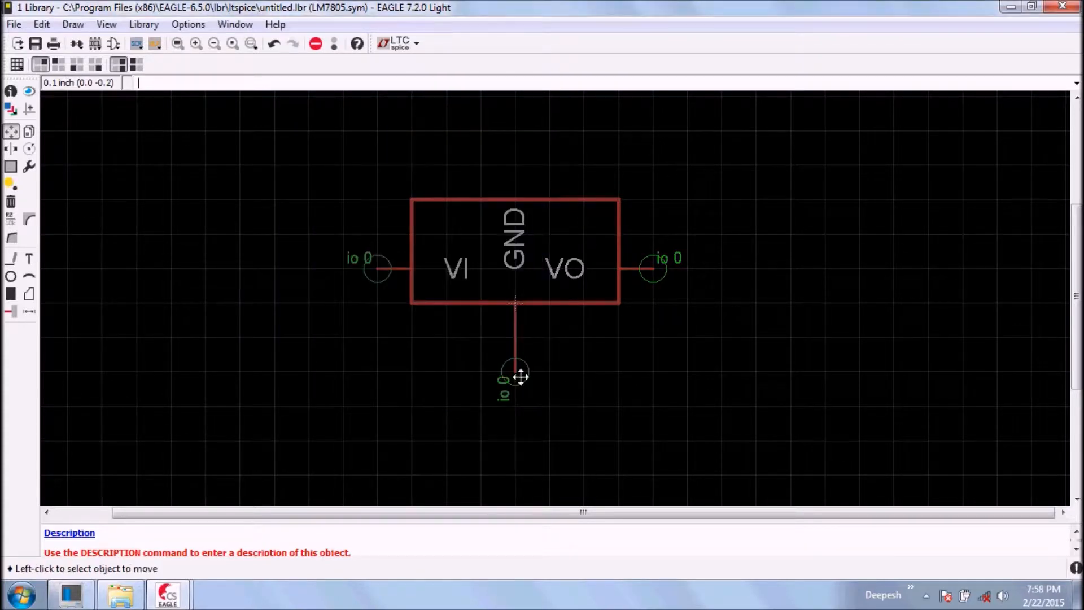
Step: Set the GND pin's length to short in its properties
{"action": "right_click", "coordinate": [520, 374]}
{"action": "left_click", "coordinate": [579, 542]}
{"action": "left_click", "coordinate": [623, 380]}
{"action": "left_click", "coordinate": [621, 367]}
{"action": "left_click", "coordinate": [615, 361]}
{"action": "left_click", "coordinate": [616, 380]}
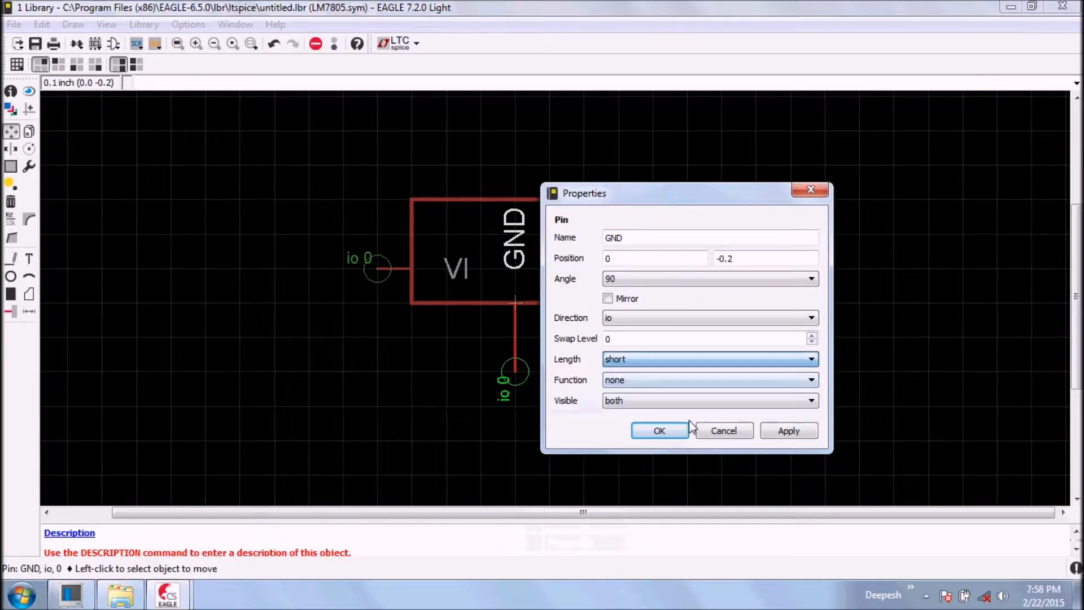
{"action": "left_click", "coordinate": [649, 431]}
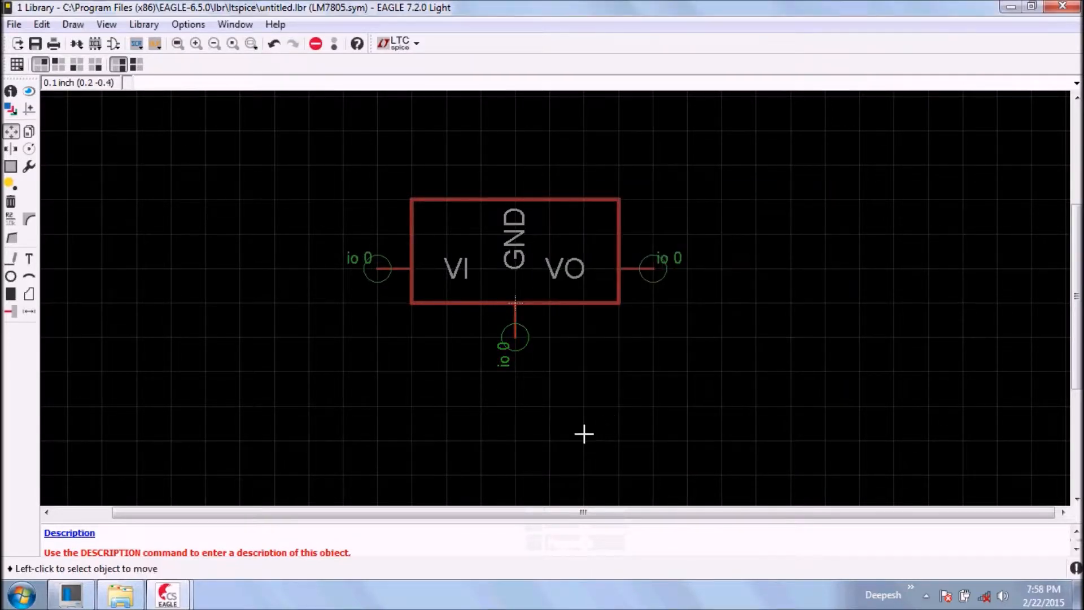
Step: Start saving the library, and create and open a new folder named eagle_tut in the desktop's tmp_desktop folder
{"action": "left_click", "coordinate": [36, 45]}
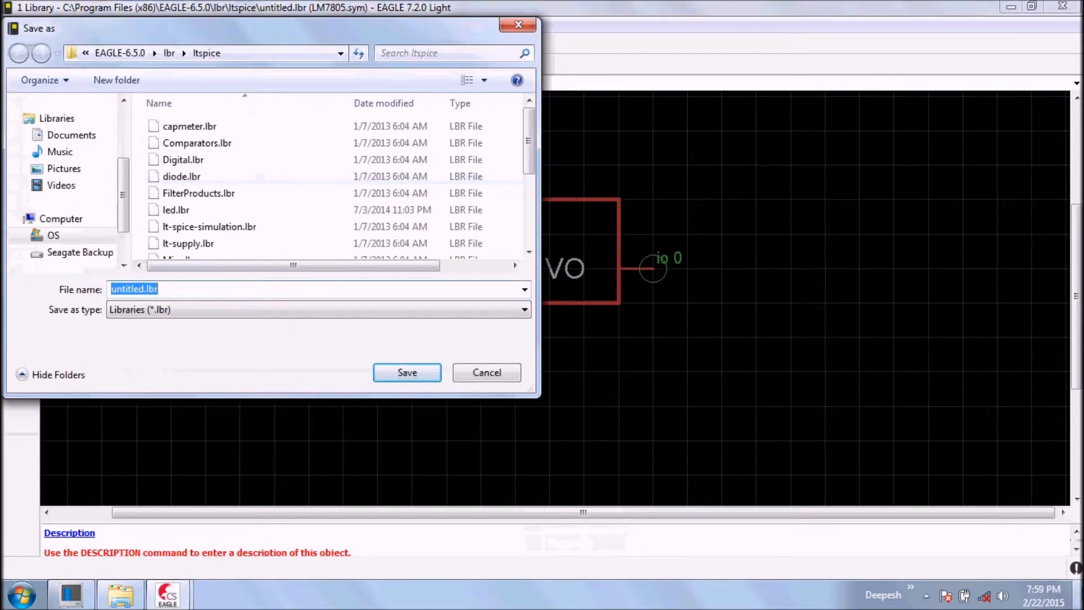
{"action": "left_click", "coordinate": [1079, 597]}
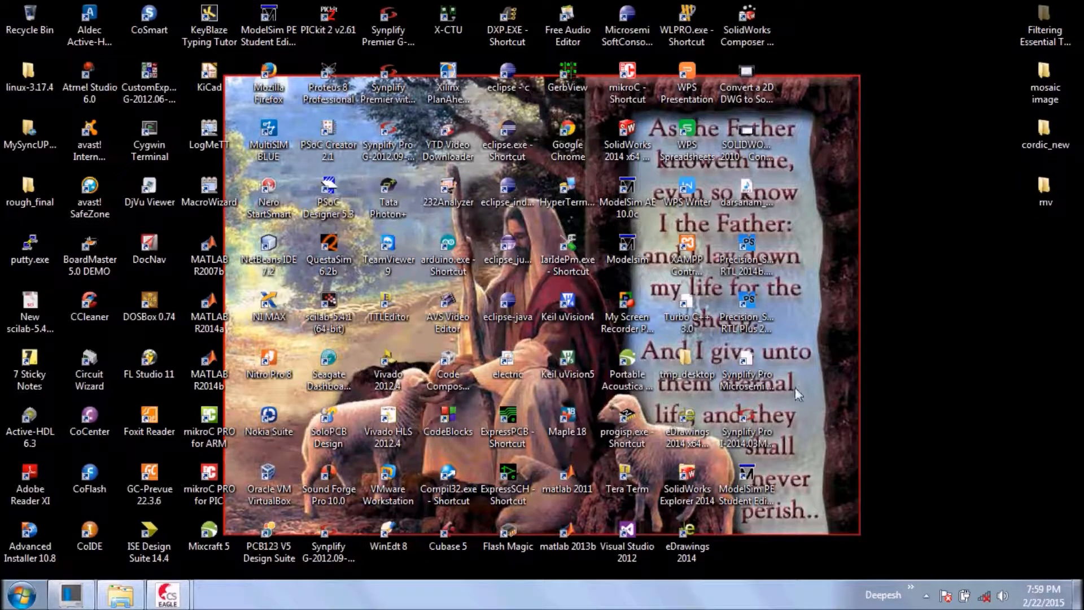
{"action": "double_click", "coordinate": [675, 360]}
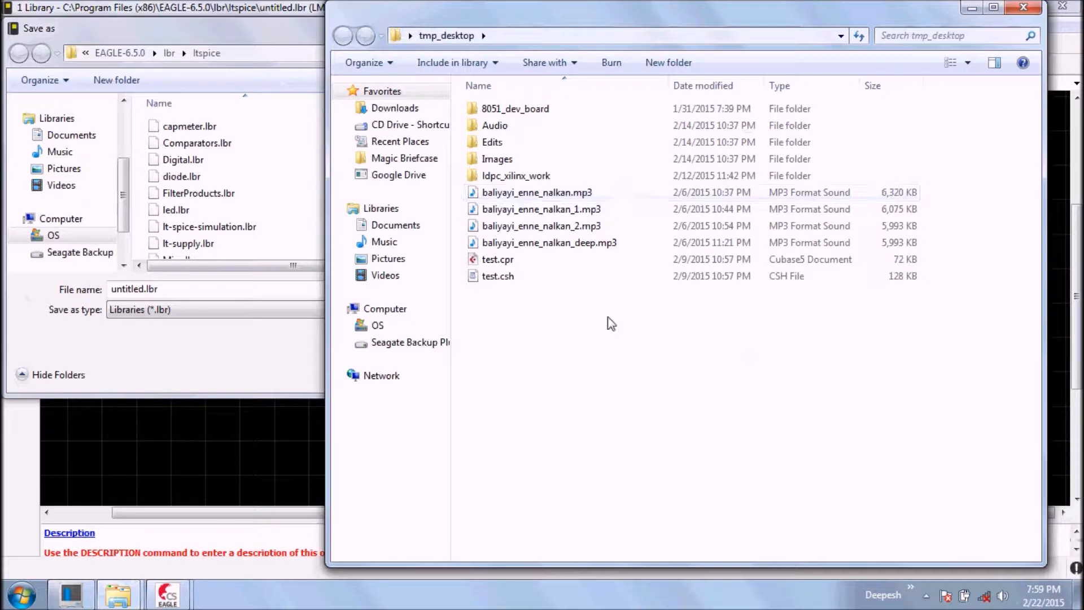
{"action": "right_click", "coordinate": [606, 334]}
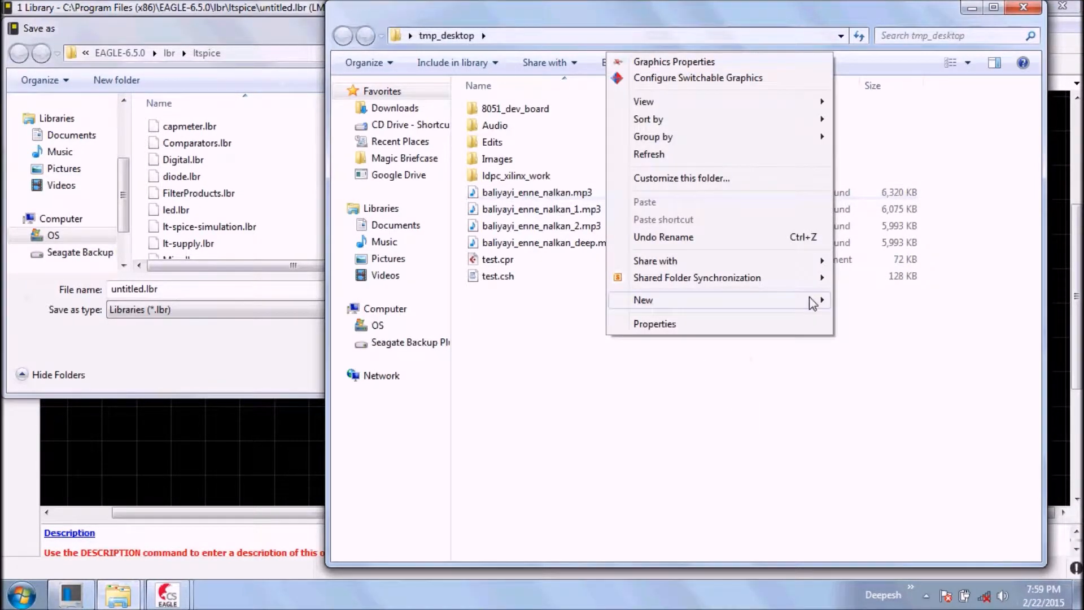
{"action": "mouse_move", "coordinate": [814, 302]}
{"action": "left_click", "coordinate": [872, 38]}
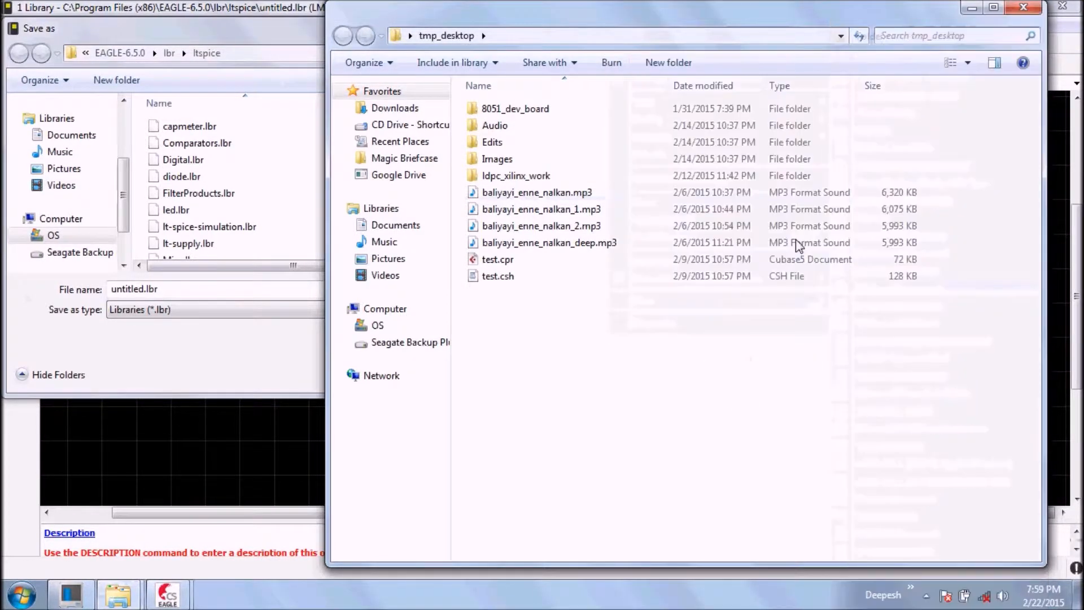
{"action": "type", "text": "e"}
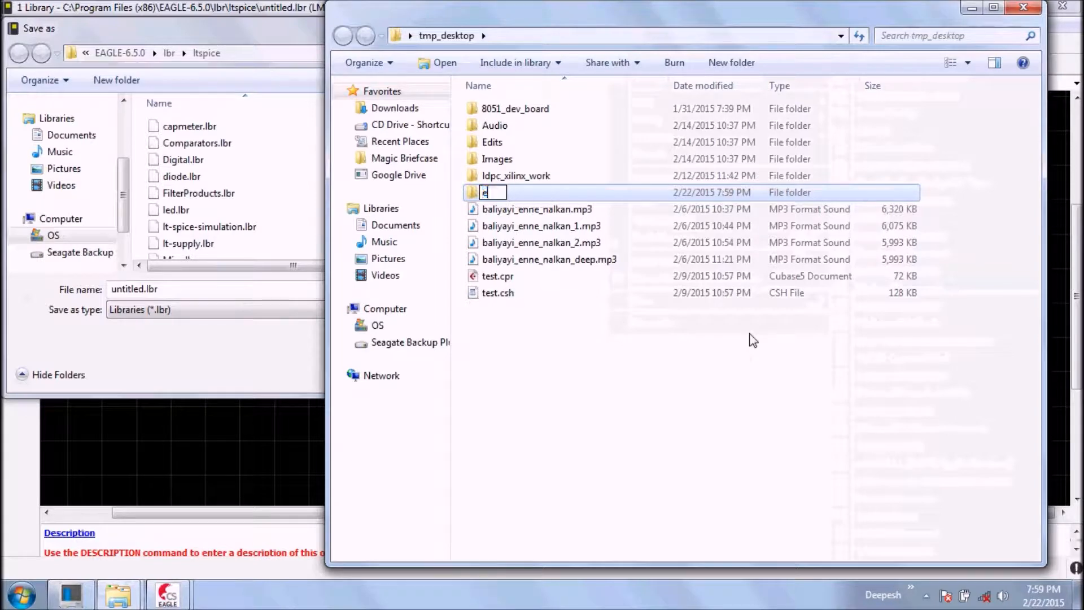
{"action": "type", "text": "agle_tut"}
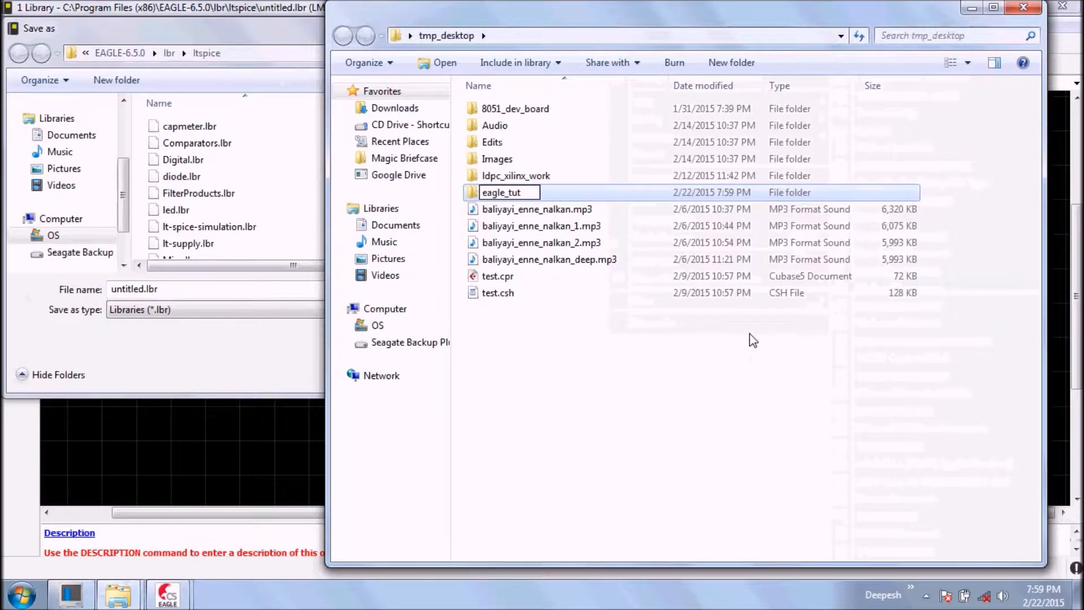
{"action": "key", "text": "Return"}
{"action": "key", "text": "Return"}
Step: Copy the eagle_tut folder's path and use it as the save location for the library
{"action": "left_click", "coordinate": [753, 33]}
{"action": "right_click", "coordinate": [753, 32]}
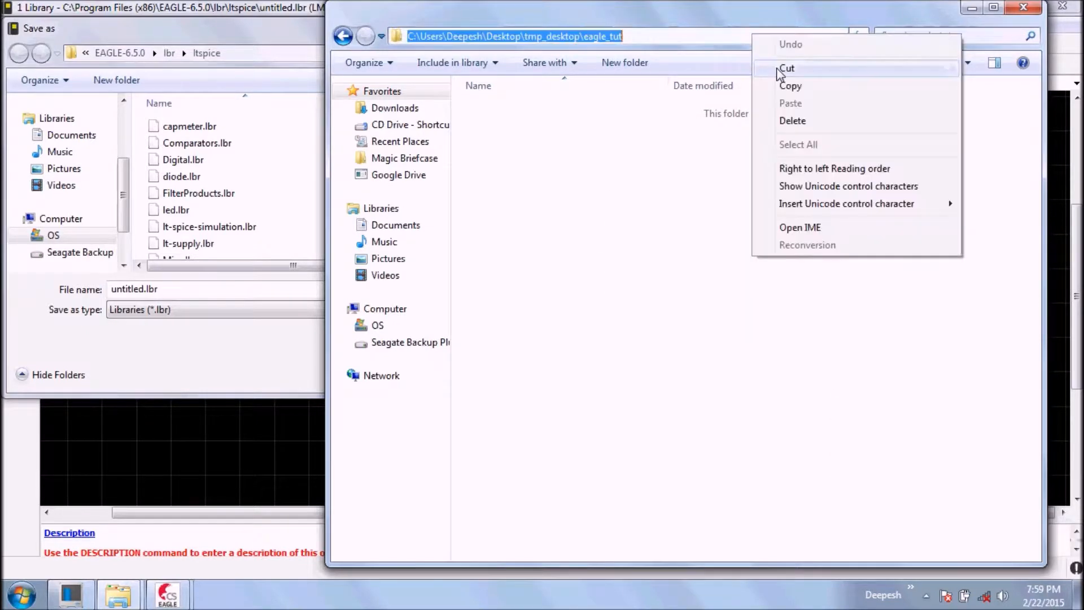
{"action": "left_click", "coordinate": [790, 86]}
{"action": "left_click", "coordinate": [211, 290]}
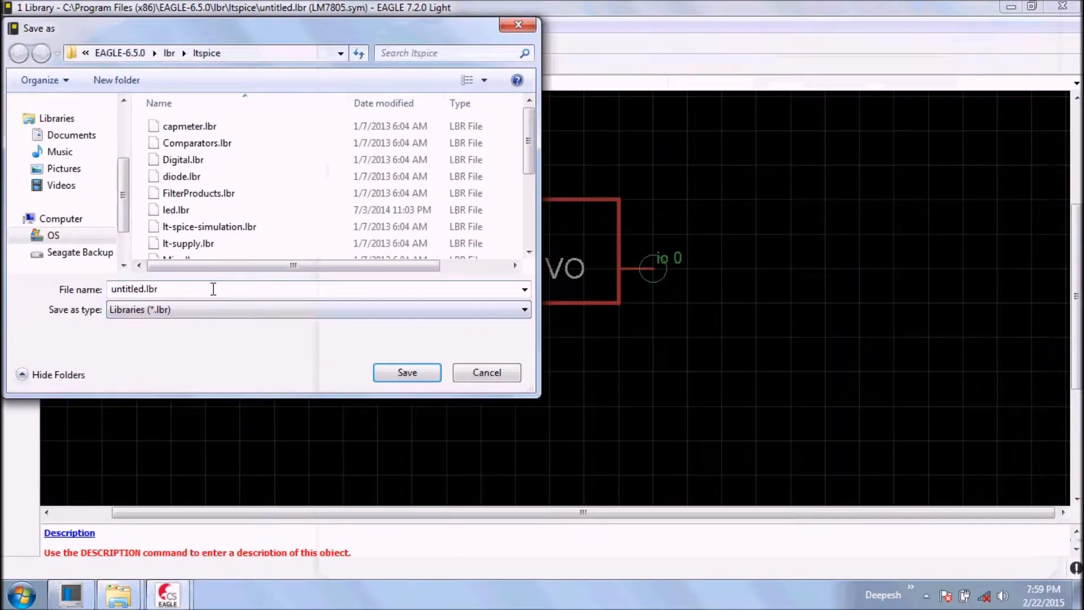
{"action": "key", "text": "ctrl+a"}
{"action": "key", "text": "ctrl+v"}
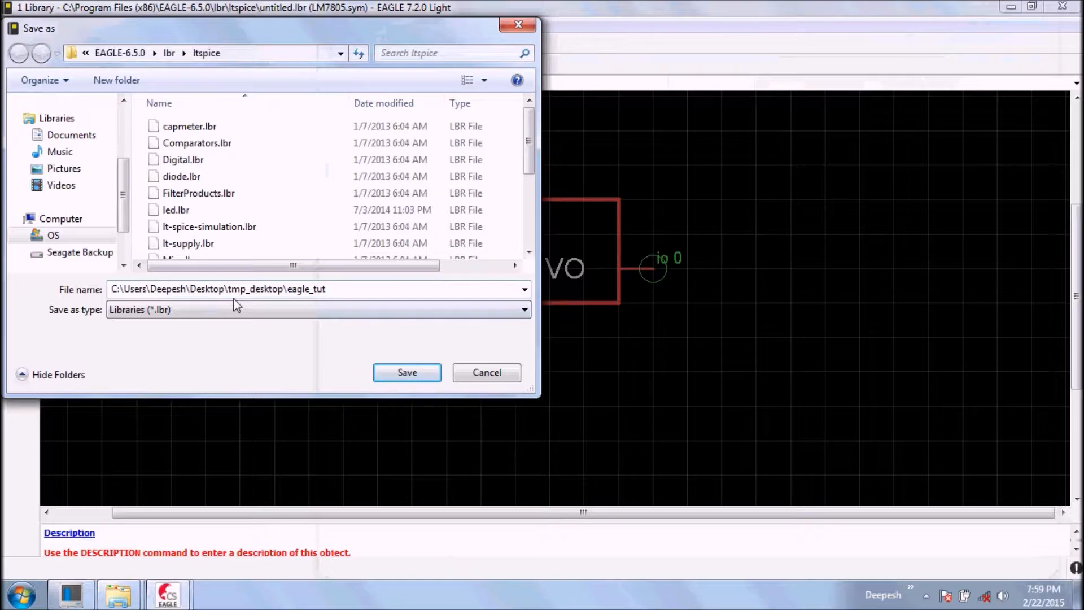
{"action": "key", "text": "Return"}
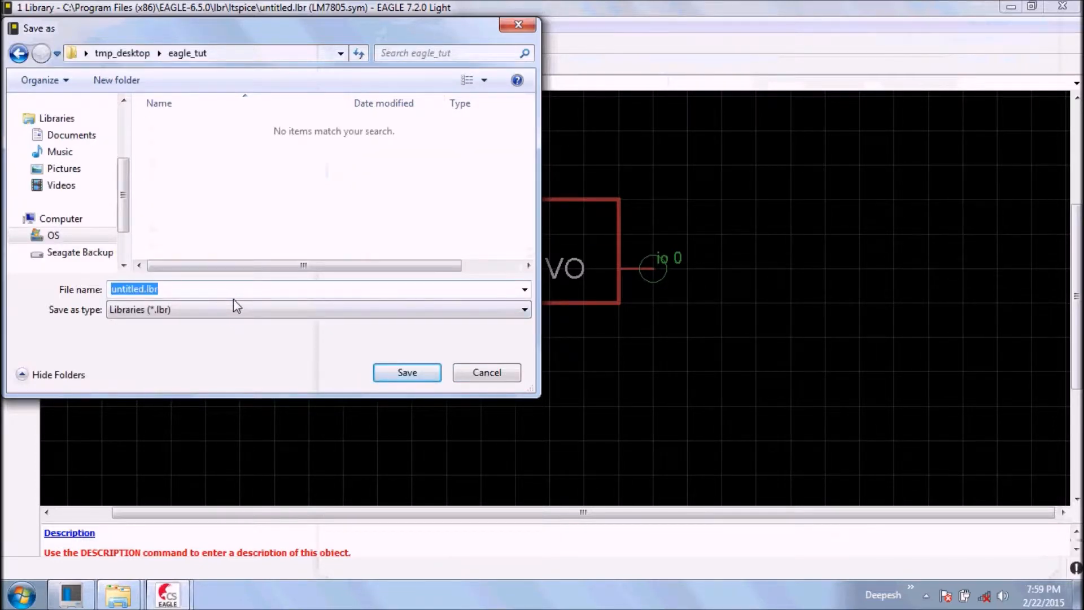
Step: Name the library file cust_lib.lbr and save it in the eagle_tut folder
{"action": "key", "text": "End"}
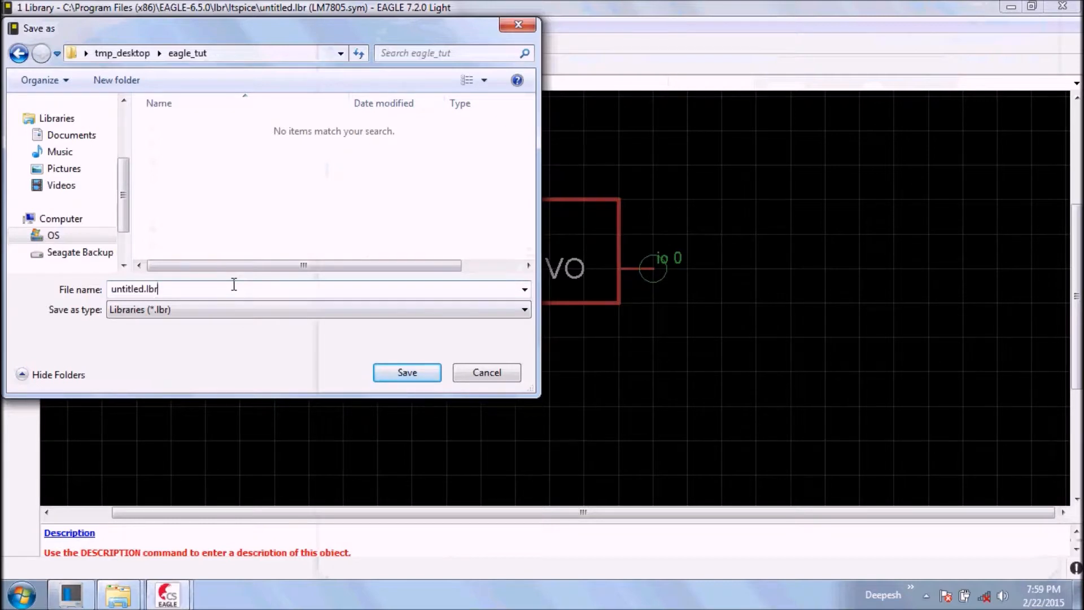
{"action": "key", "text": "Left"}
{"action": "key", "text": "Left"}
{"action": "key", "text": "Left"}
{"action": "key", "text": "Left"}
{"action": "key", "text": "BackSpace"}
{"action": "key", "text": "BackSpace"}
{"action": "key", "text": "BackSpace"}
{"action": "key", "text": "BackSpace"}
{"action": "key", "text": "BackSpace"}
{"action": "key", "text": "BackSpace"}
{"action": "key", "text": "BackSpace"}
{"action": "key", "text": "BackSpace"}
{"action": "type", "text": "cust_lib"}
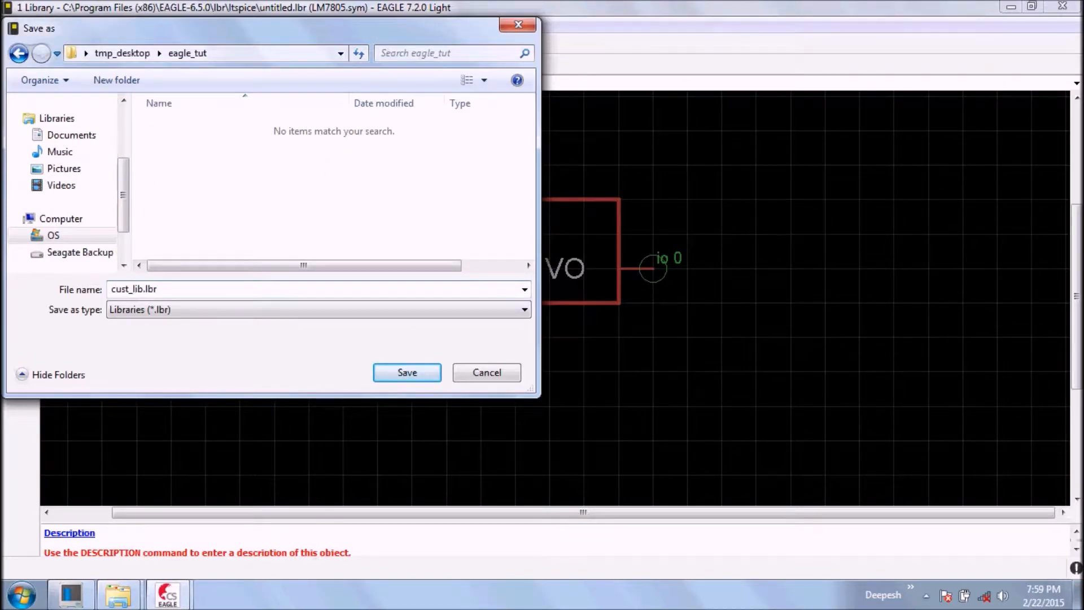
{"action": "left_click", "coordinate": [418, 371]}
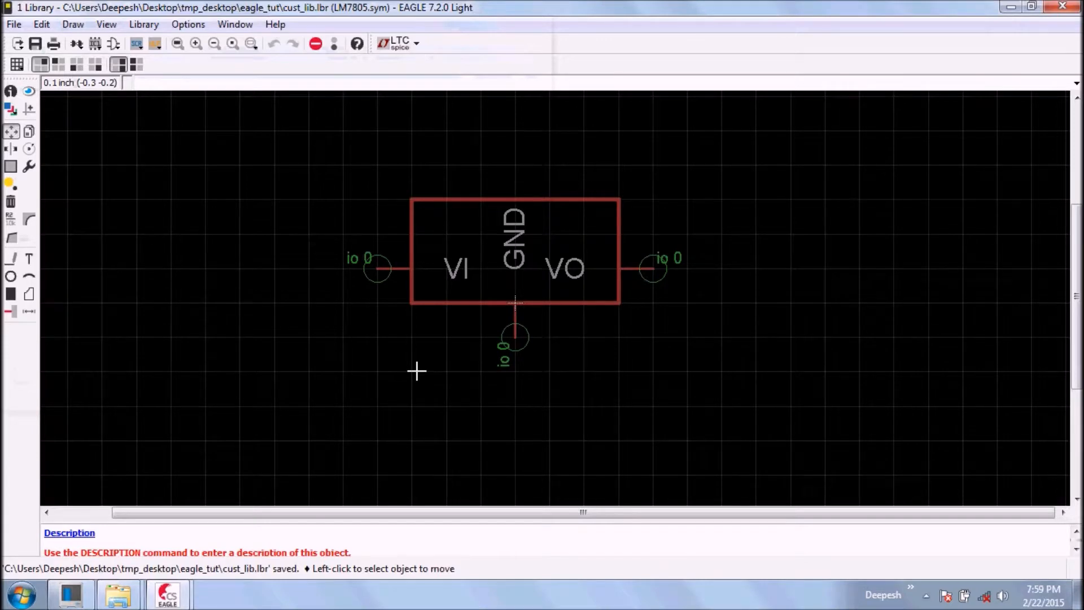
Step: Place the text >NAME on the outline's upper edge and a second copy below the outline, beside the GND pin
{"action": "left_click", "coordinate": [28, 259]}
{"action": "left_click_drag", "start_coordinate": [114, 13], "coordinate": [281, 124]}
{"action": "type", "text": ">NAME"}
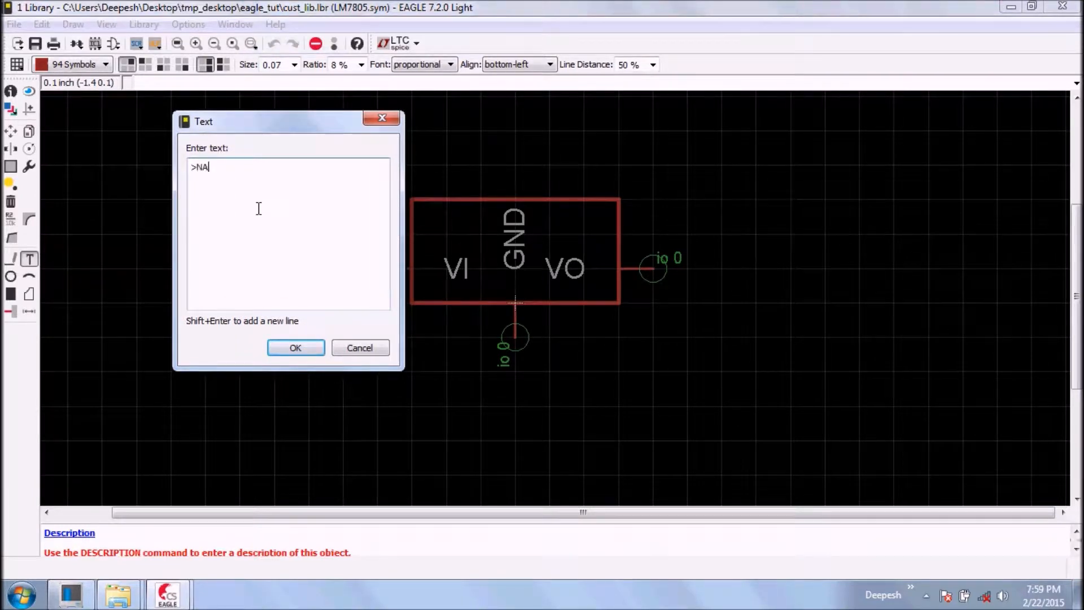
{"action": "left_click", "coordinate": [295, 347]}
{"action": "left_click", "coordinate": [447, 197]}
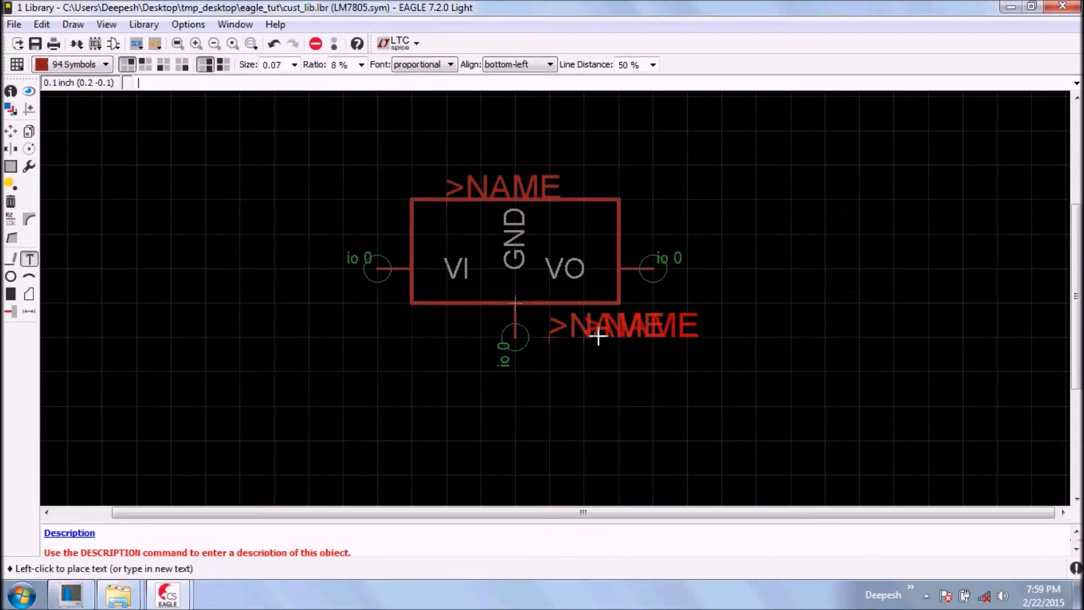
{"action": "left_click", "coordinate": [641, 363]}
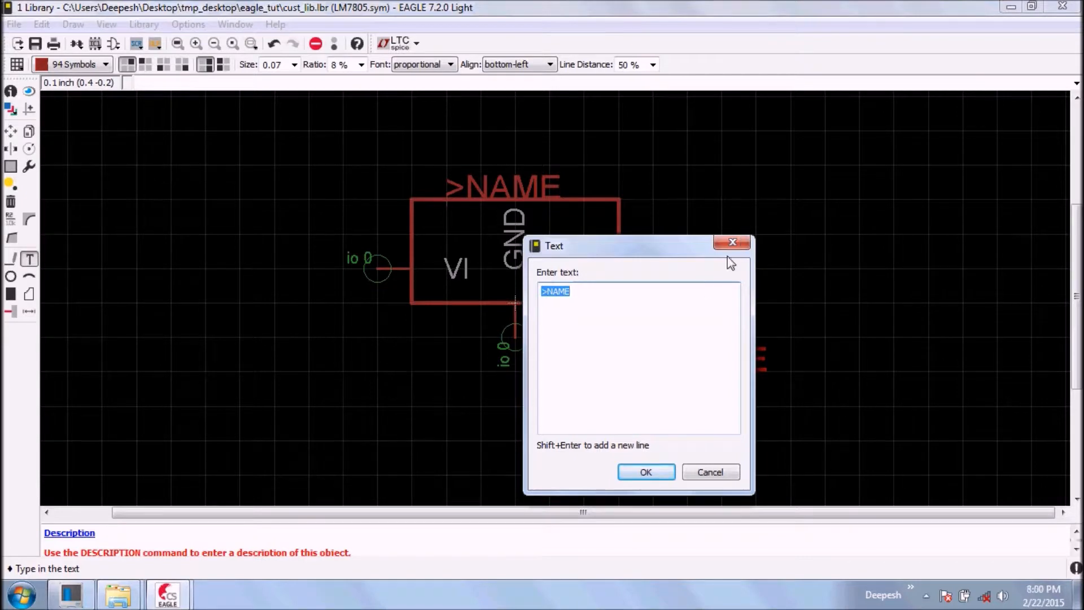
{"action": "left_click", "coordinate": [734, 242]}
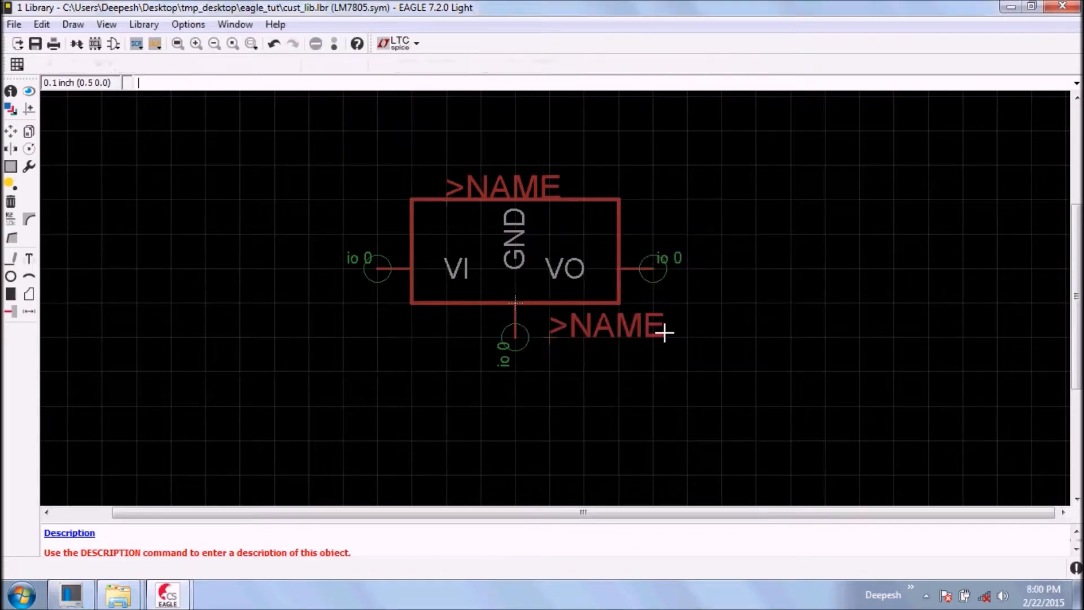
Step: Change the lower text label beside the GND pin to >VALUE and save the library
{"action": "right_click", "coordinate": [567, 326]}
{"action": "left_click", "coordinate": [613, 448]}
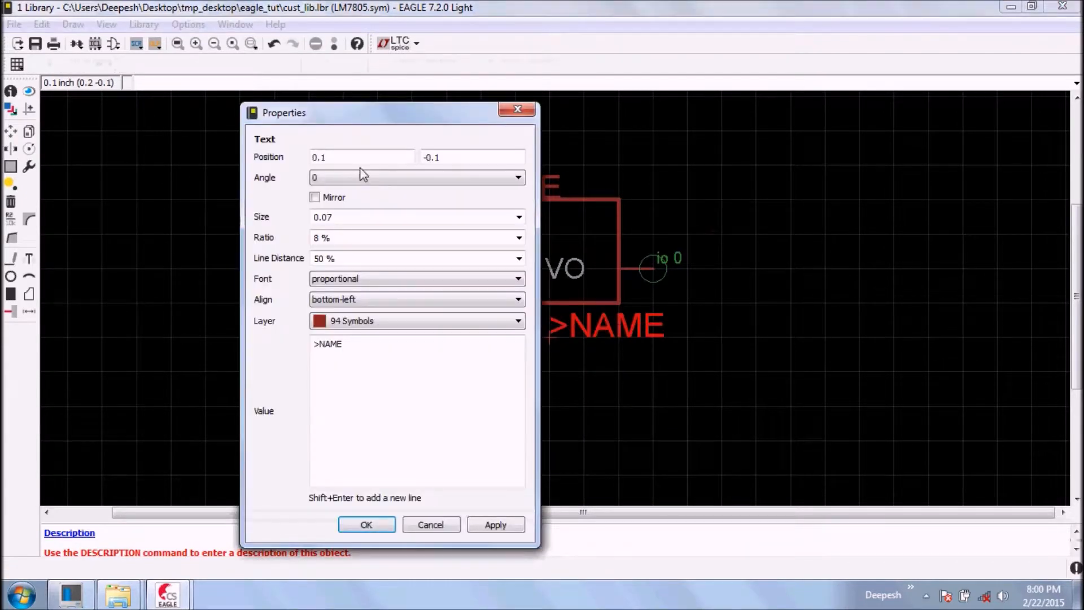
{"action": "left_click", "coordinate": [356, 343]}
{"action": "key", "text": "BackSpace"}
{"action": "key", "text": "BackSpace"}
{"action": "key", "text": "BackSpace"}
{"action": "key", "text": "BackSpace"}
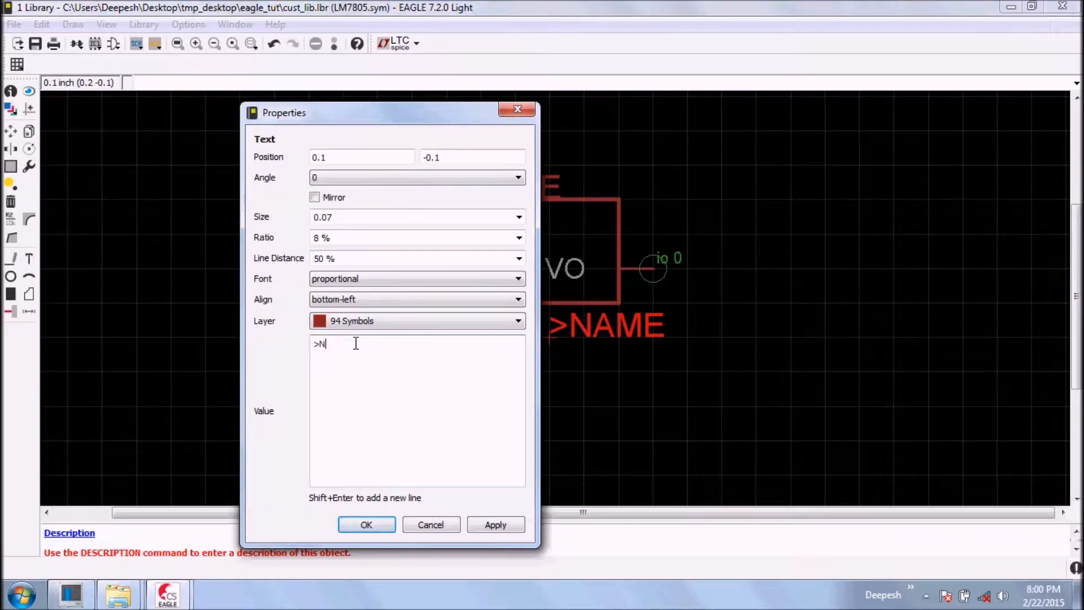
{"action": "type", "text": "VALUE"}
{"action": "left_click", "coordinate": [489, 525]}
{"action": "left_click", "coordinate": [394, 525]}
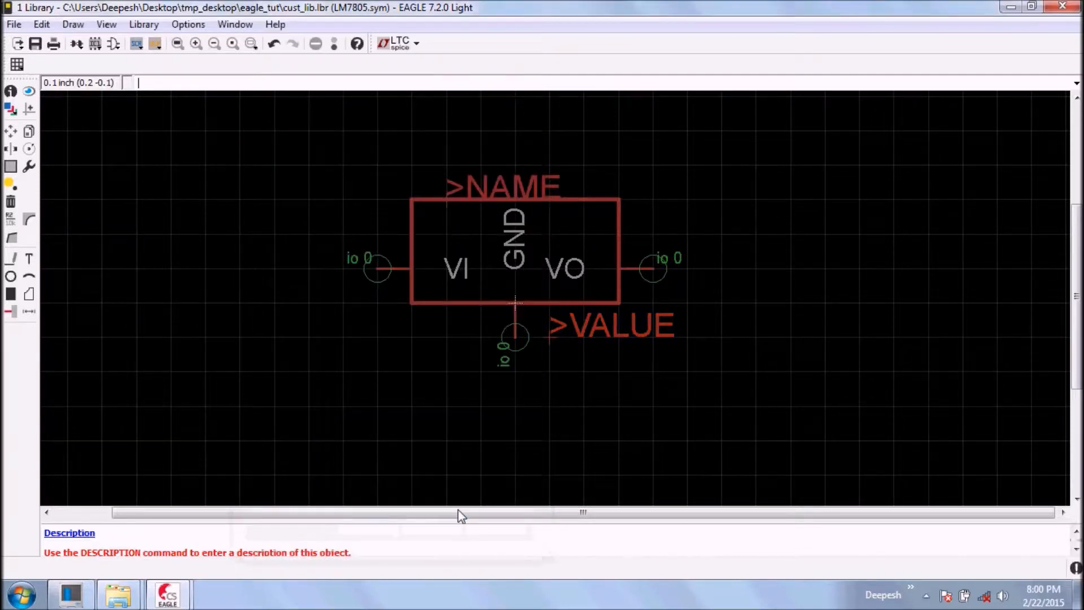
{"action": "left_click", "coordinate": [35, 46]}
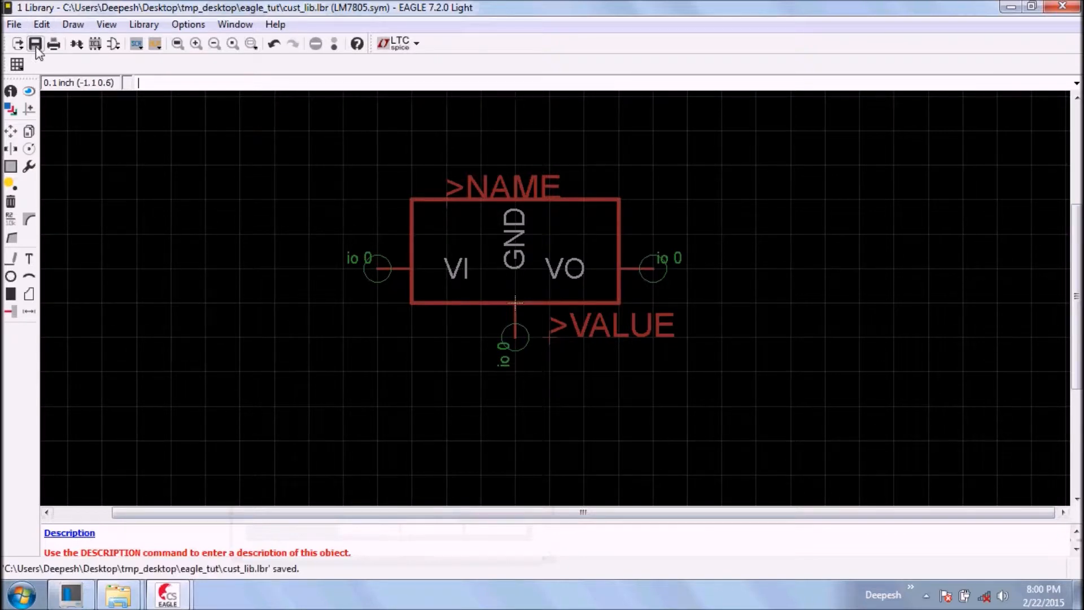
Step: Create a new package named LM7805 in the library
{"action": "left_click", "coordinate": [96, 45]}
{"action": "left_click", "coordinate": [83, 203]}
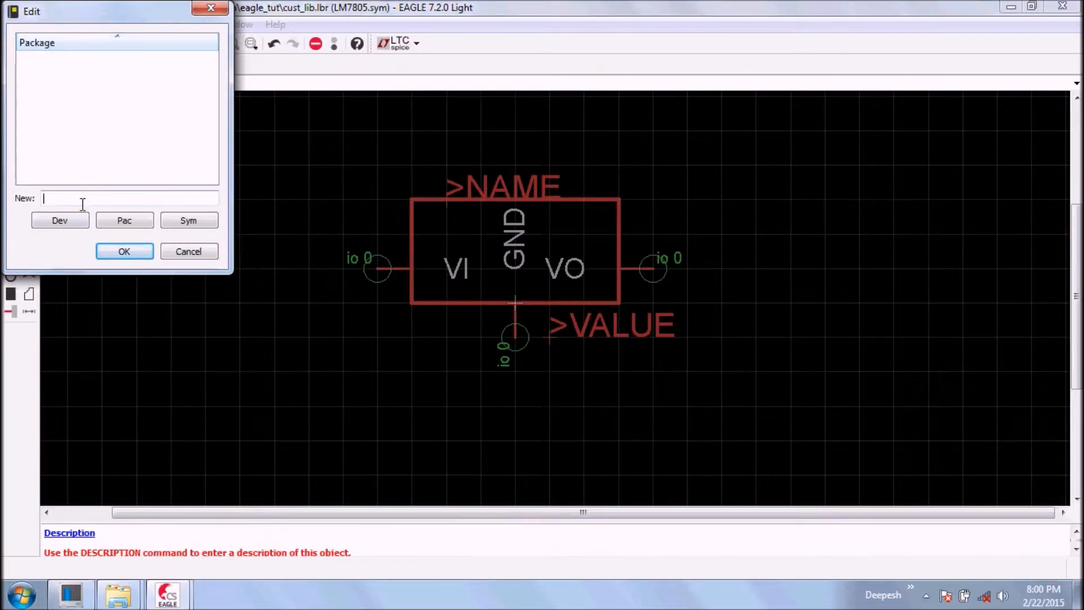
{"action": "type", "text": "LM7805"}
{"action": "left_click", "coordinate": [108, 249]}
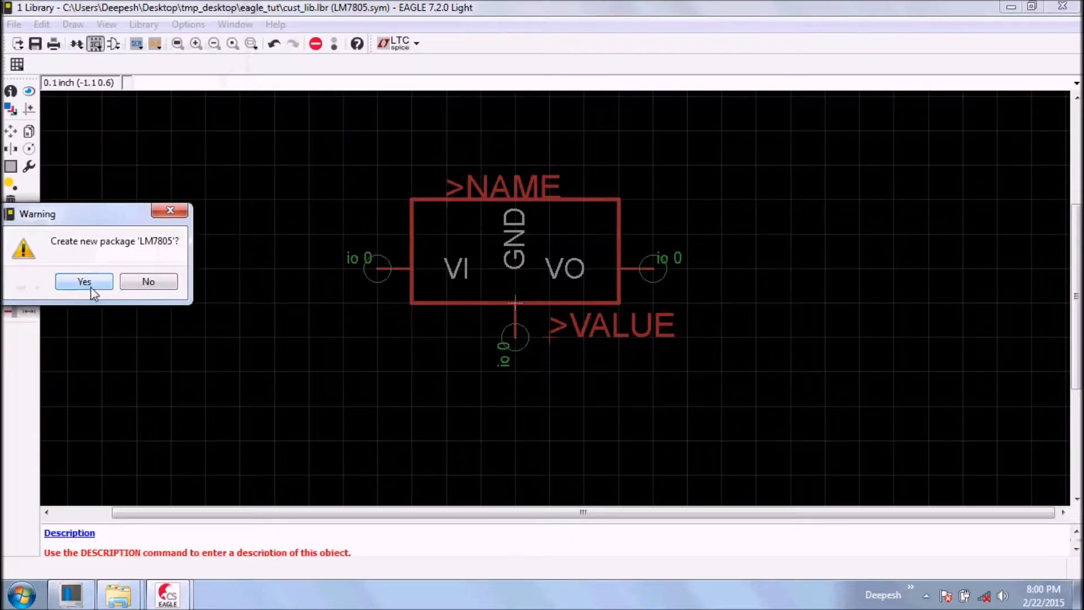
{"action": "left_click", "coordinate": [84, 281]}
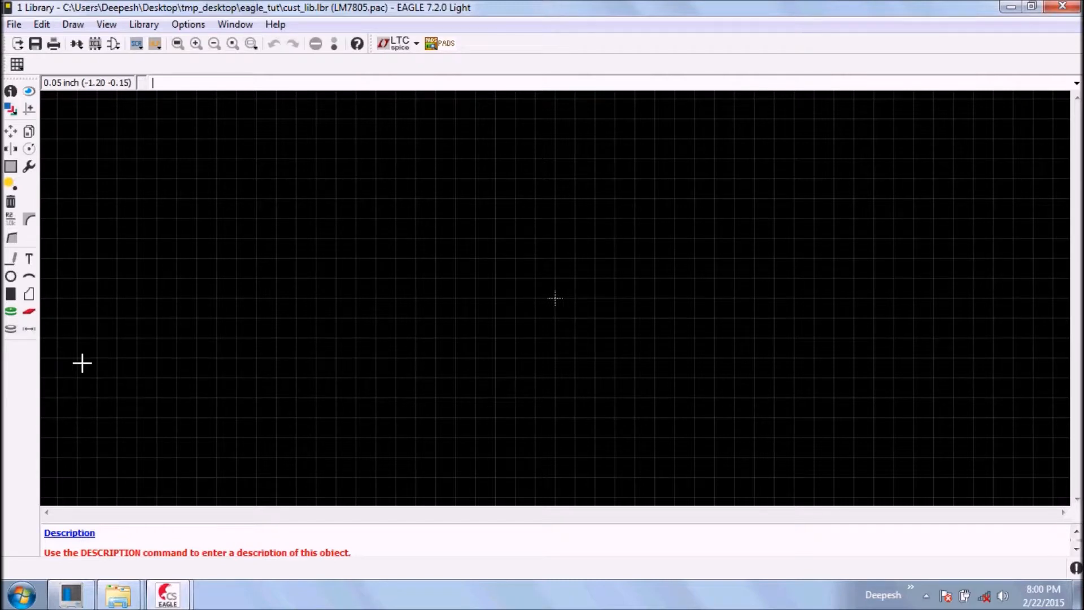
Step: Start the Pad command and set the package editor's grid size to 0.1 inch
{"action": "left_click", "coordinate": [12, 312]}
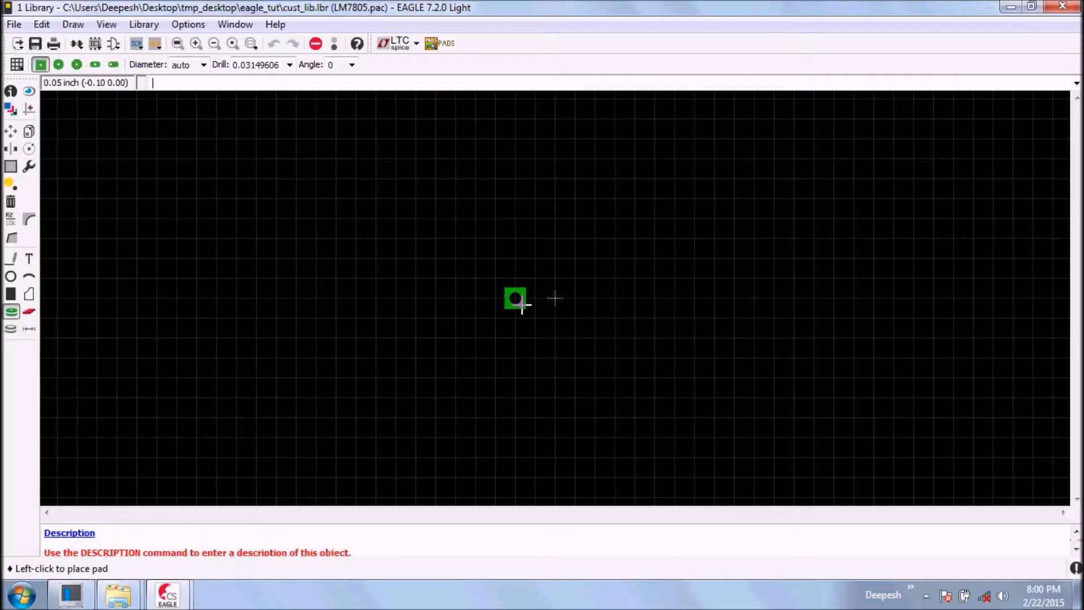
{"action": "scroll", "coordinate": [531, 304], "scroll_direction": "up", "scroll_amount": 5}
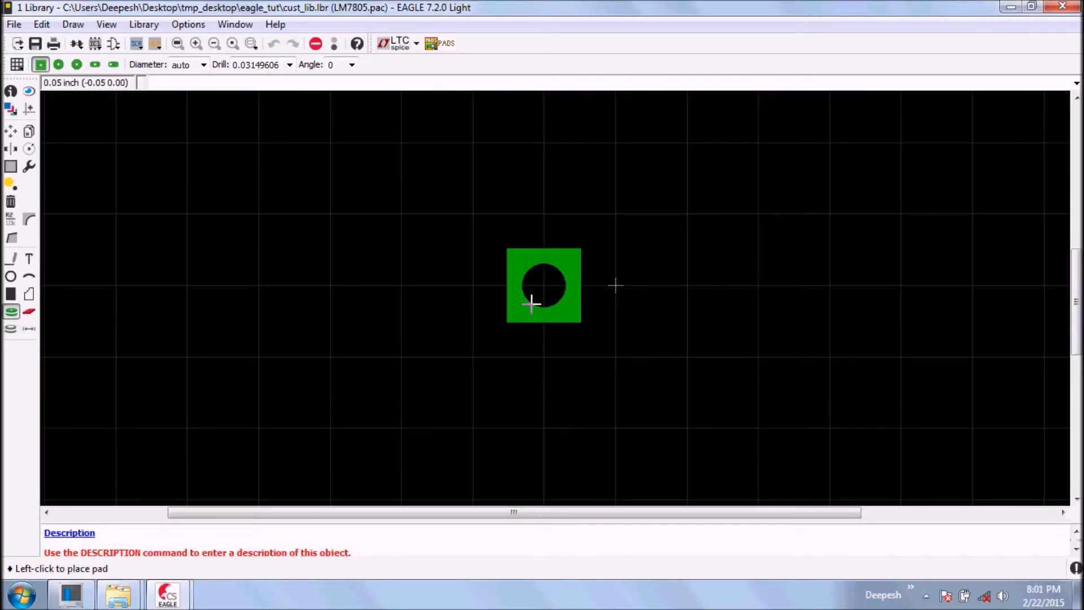
{"action": "left_click", "coordinate": [17, 64]}
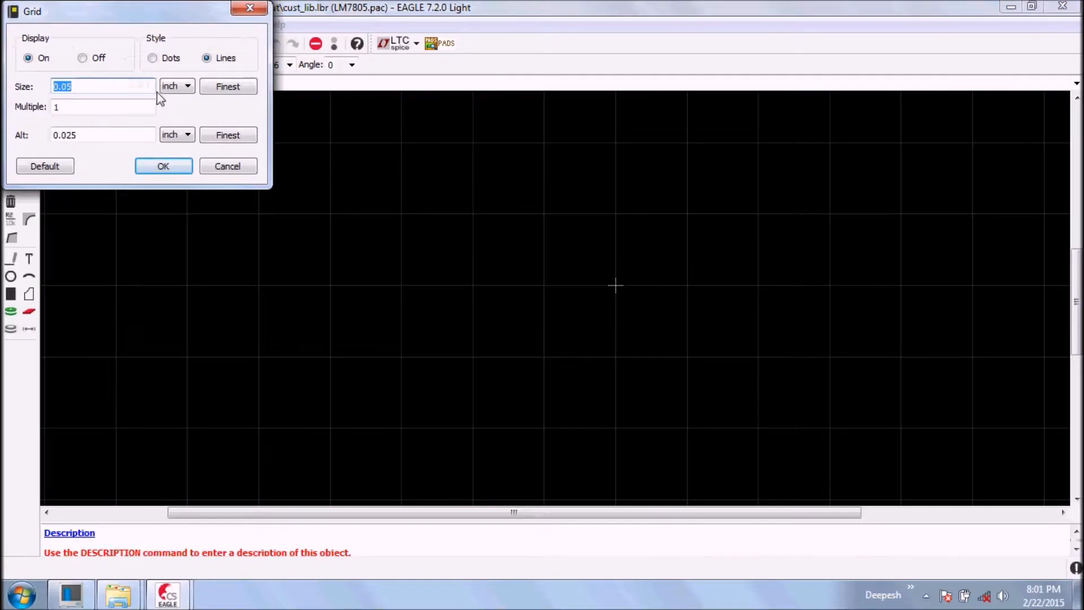
{"action": "left_click", "coordinate": [89, 86]}
{"action": "key", "text": "BackSpace"}
{"action": "key", "text": "BackSpace"}
{"action": "type", "text": "1"}
{"action": "left_click", "coordinate": [150, 166]}
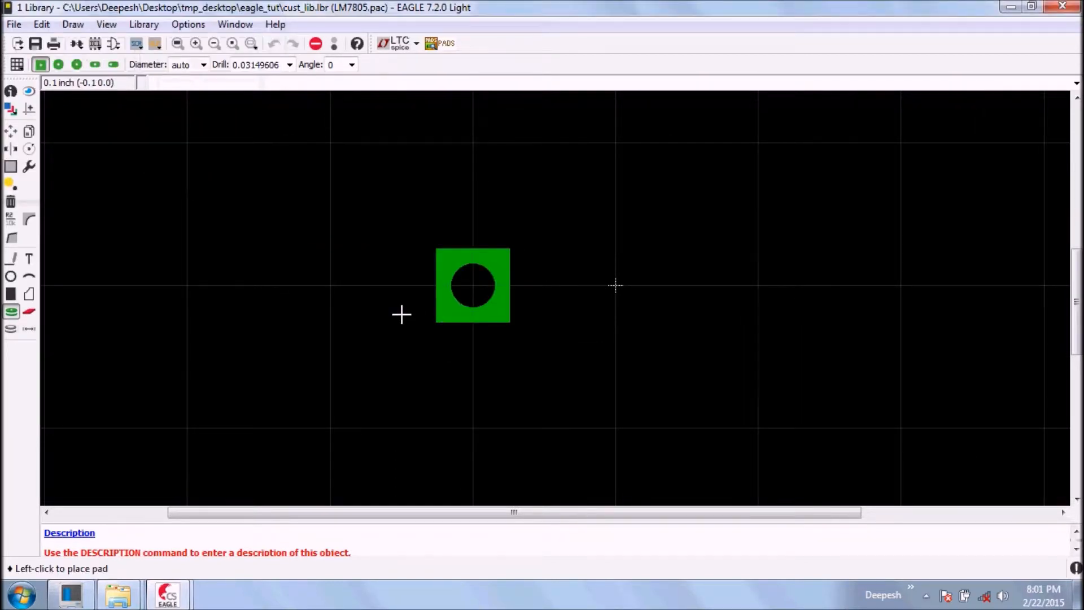
Step: Place three square pads in a horizontal row, 0.1 inch apart, with the middle one on the origin
{"action": "left_click", "coordinate": [401, 315]}
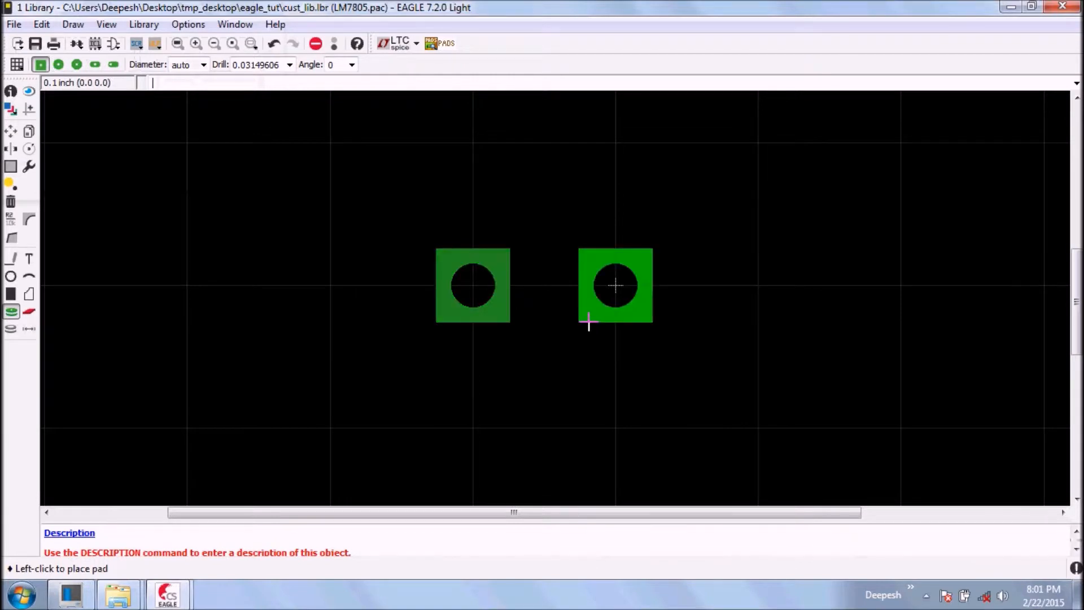
{"action": "left_click", "coordinate": [591, 323]}
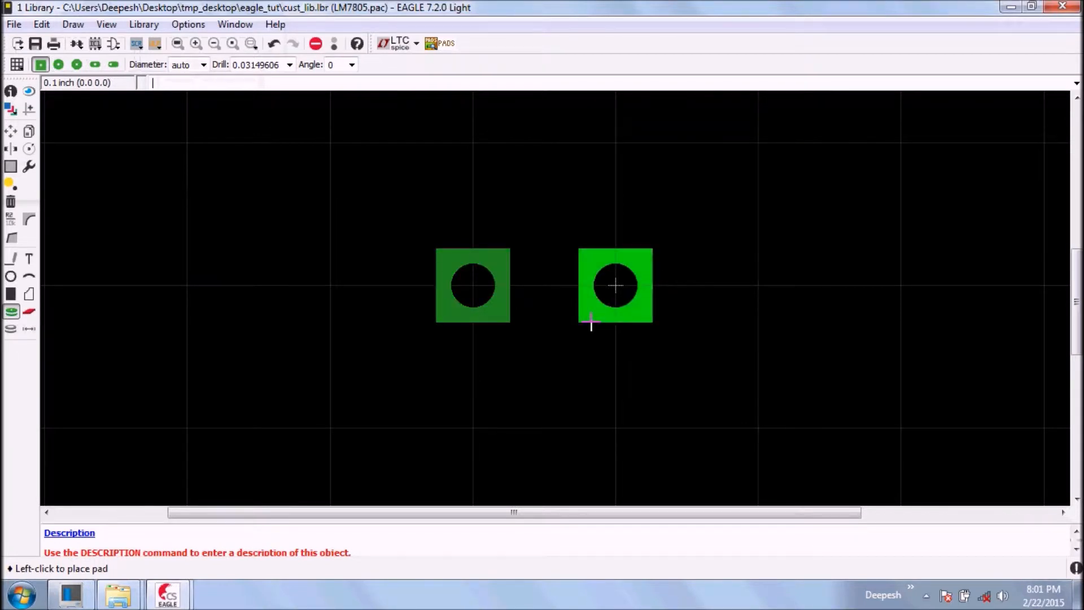
{"action": "left_click", "coordinate": [739, 322]}
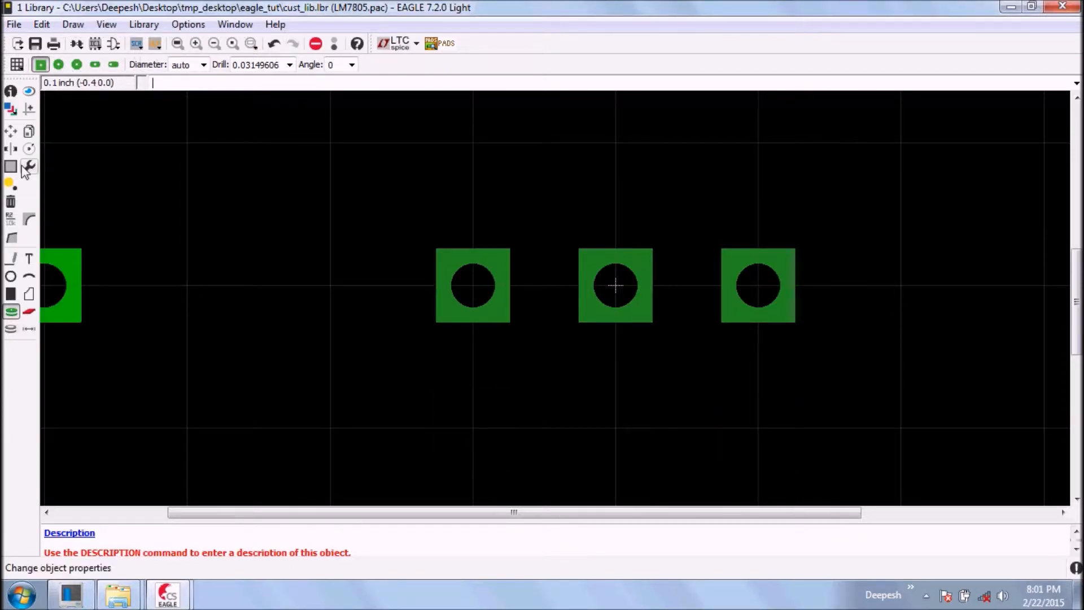
{"action": "left_click", "coordinate": [11, 139]}
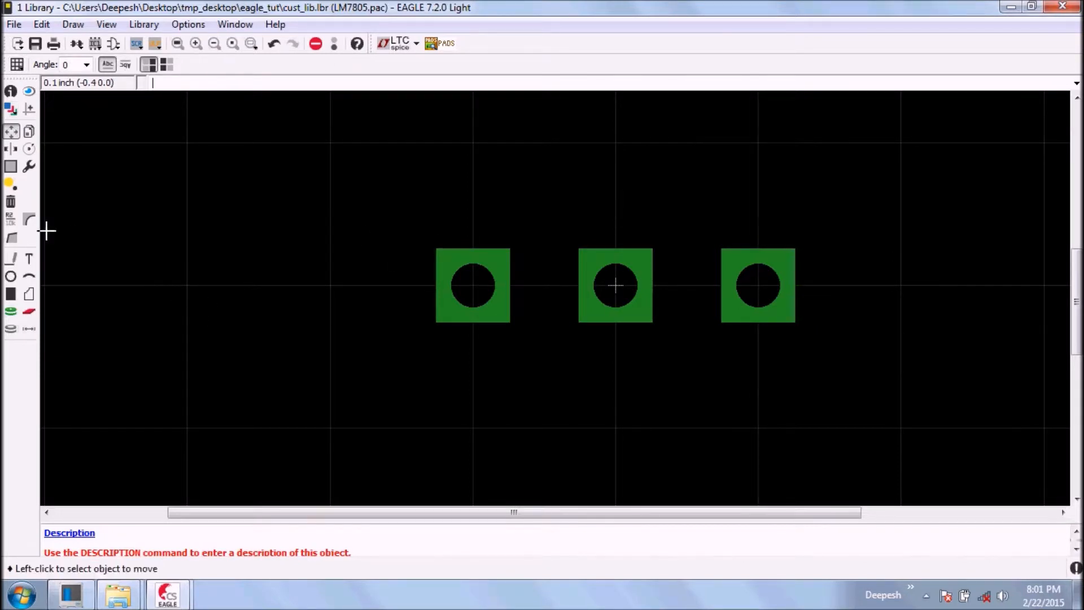
Step: Draw a closed rectangular outline of 0.4 by 0.2 inch around the three pads on layer 21 tPlace
{"action": "left_click", "coordinate": [12, 261]}
{"action": "left_click", "coordinate": [330, 145]}
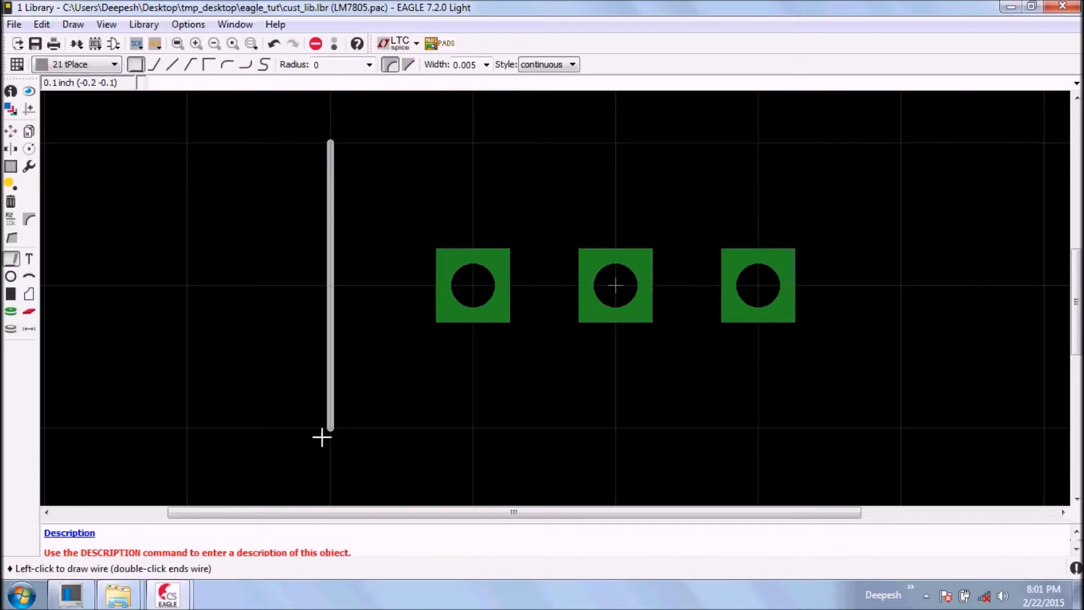
{"action": "left_click", "coordinate": [322, 436]}
{"action": "left_click", "coordinate": [902, 410]}
{"action": "left_click", "coordinate": [876, 150]}
{"action": "double_click", "coordinate": [330, 156]}
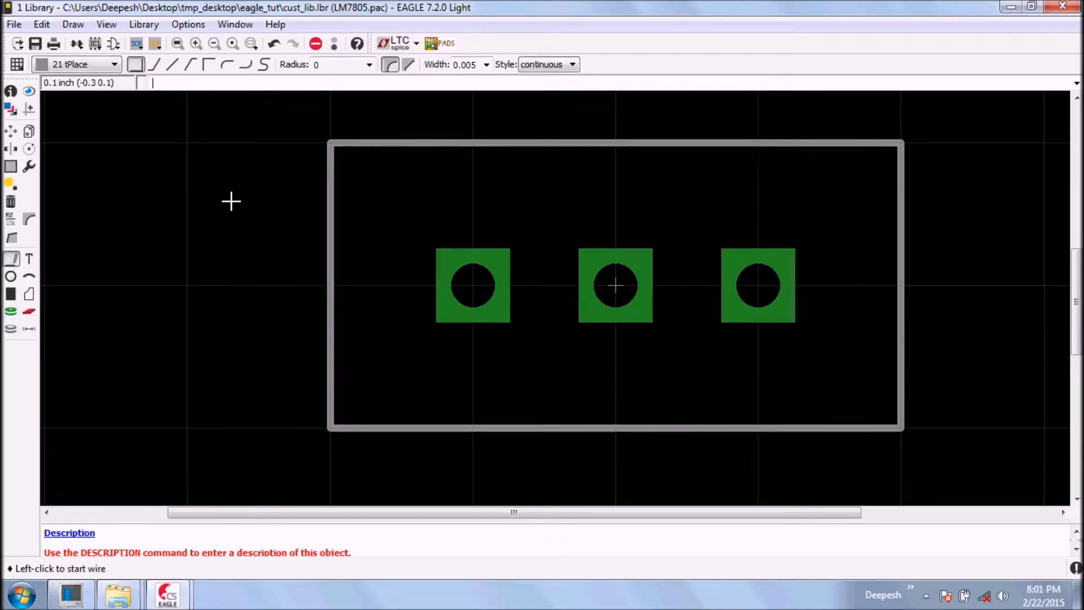
Step: Set the grid size to 0.05 inch
{"action": "left_click", "coordinate": [17, 65]}
{"action": "left_click", "coordinate": [77, 89]}
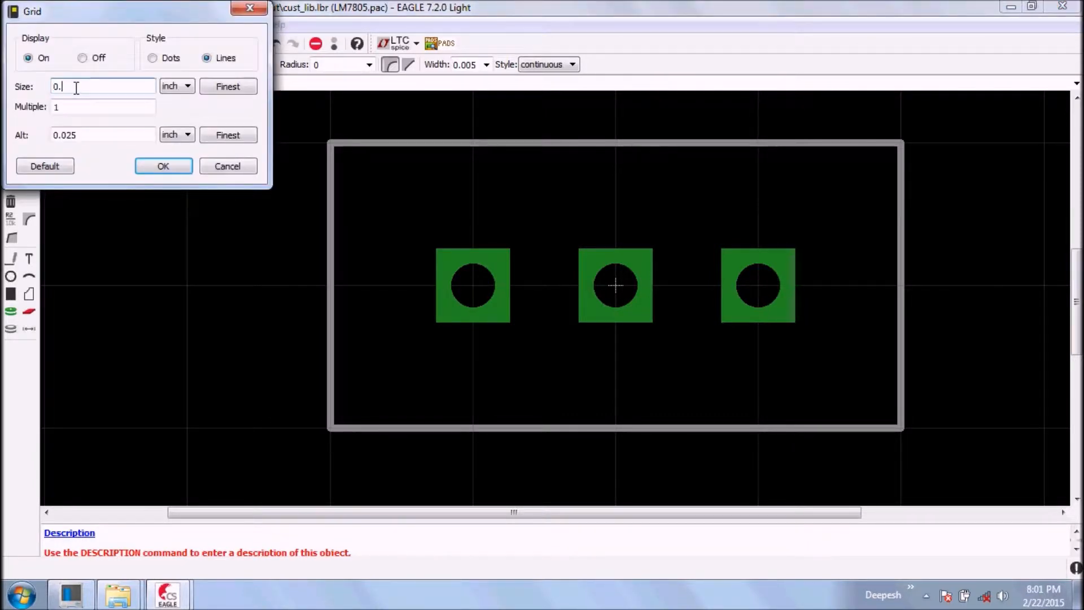
{"action": "type", "text": "05"}
{"action": "left_click", "coordinate": [172, 167]}
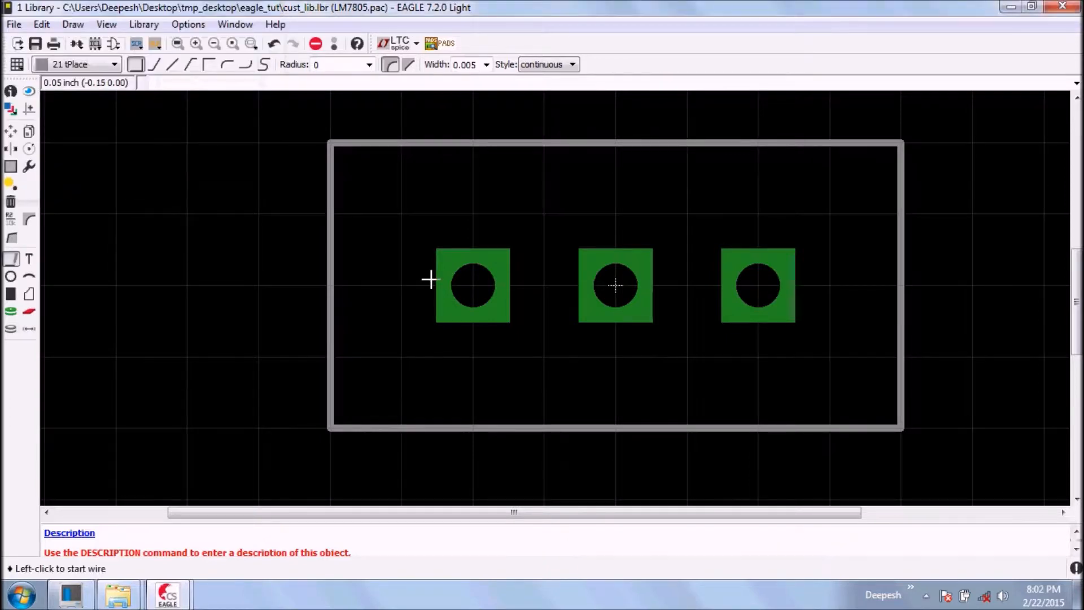
Step: Move all four outline sides inward by 0.05 inch to fit the rectangle closely around the pads
{"action": "left_click", "coordinate": [10, 134]}
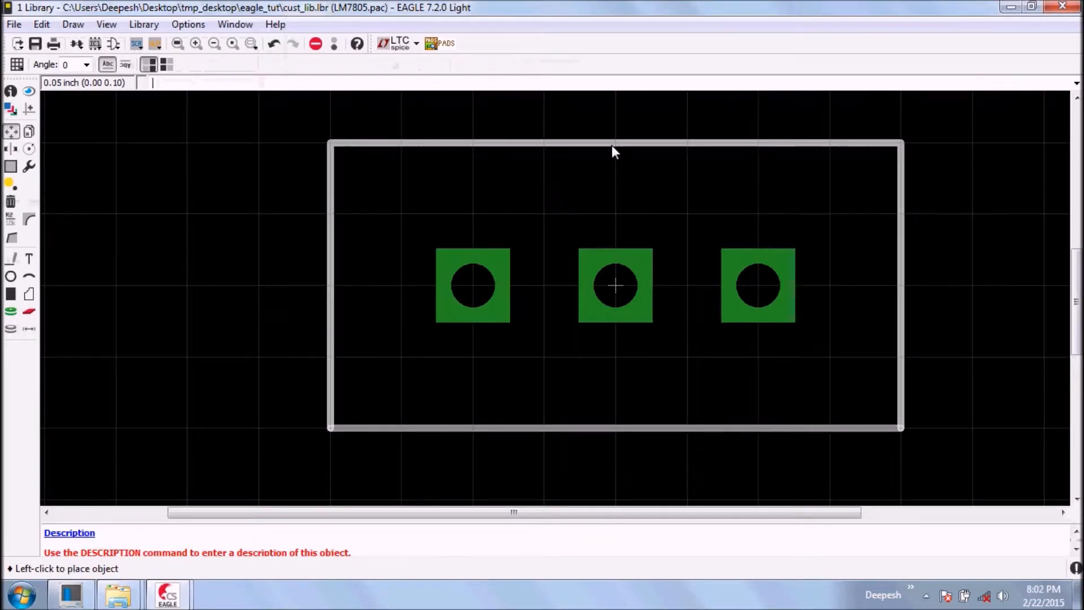
{"action": "left_click", "coordinate": [607, 192]}
{"action": "left_click", "coordinate": [661, 429]}
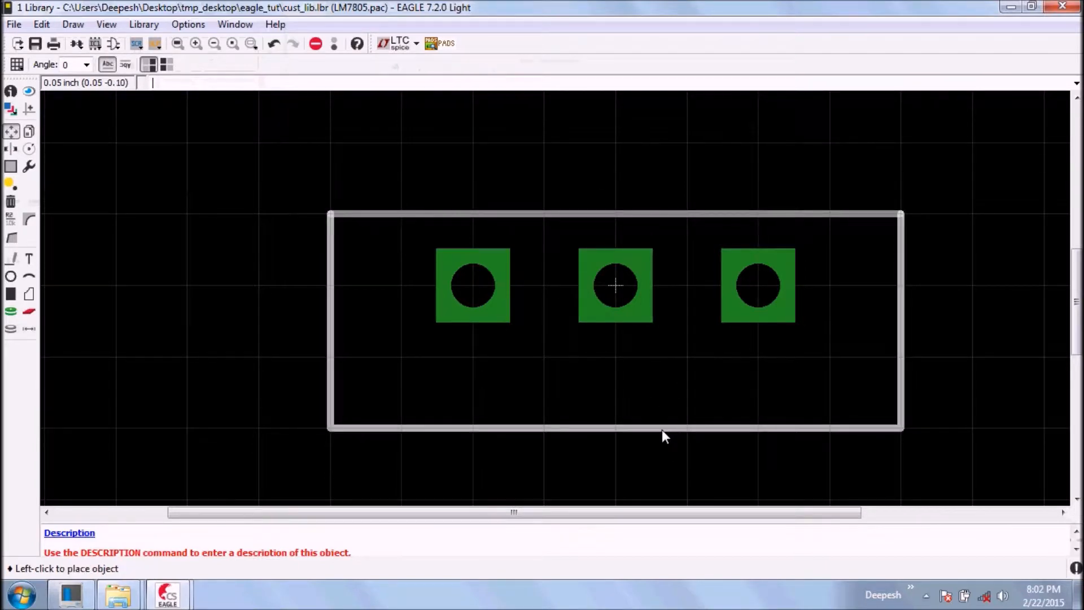
{"action": "left_click", "coordinate": [662, 379]}
{"action": "left_click", "coordinate": [899, 308]}
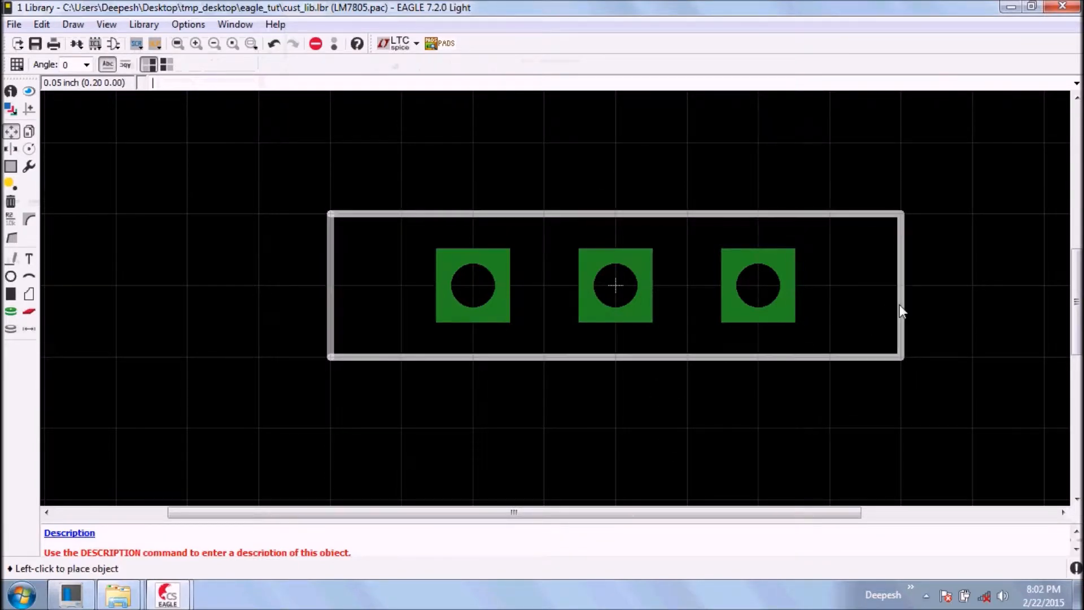
{"action": "left_click", "coordinate": [832, 309]}
{"action": "left_click", "coordinate": [334, 330]}
{"action": "left_click", "coordinate": [400, 308]}
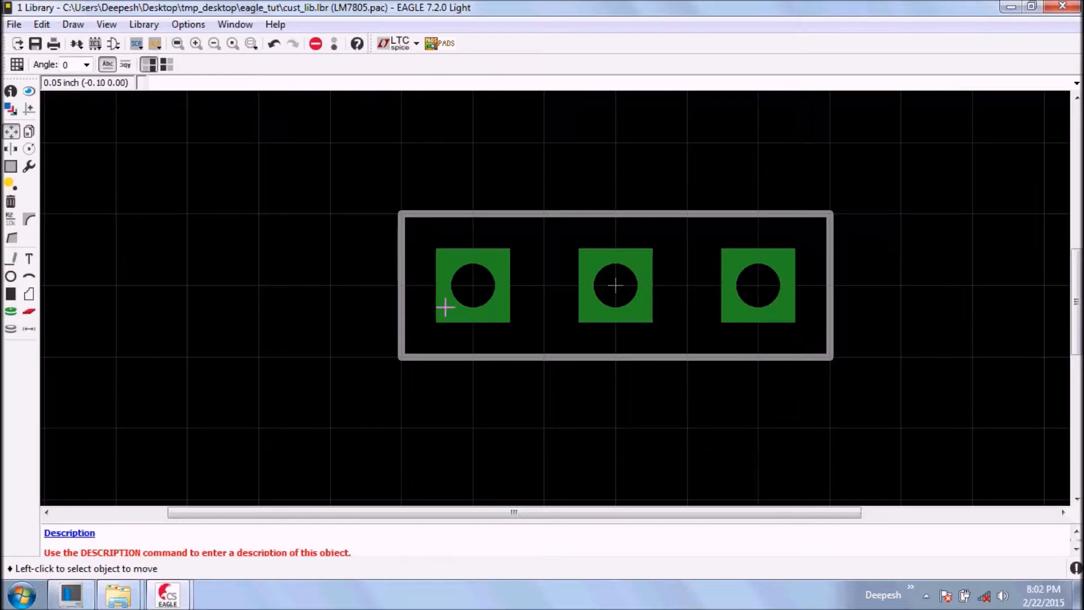
Step: Rename the left pad as 1
{"action": "right_click", "coordinate": [453, 260]}
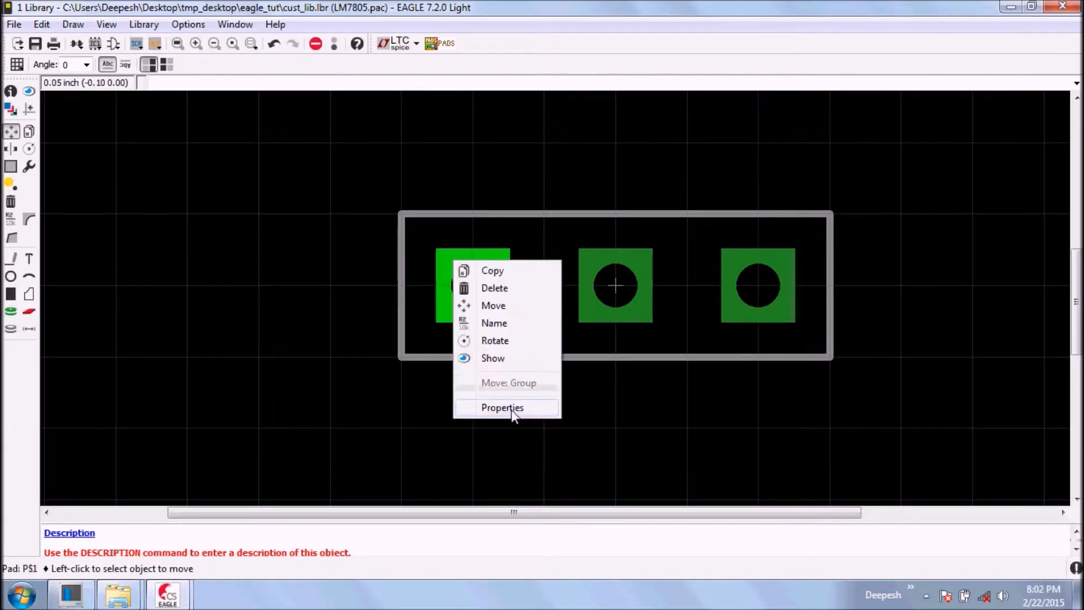
{"action": "left_click", "coordinate": [510, 406]}
{"action": "double_click", "coordinate": [645, 199]}
{"action": "type", "text": "1"}
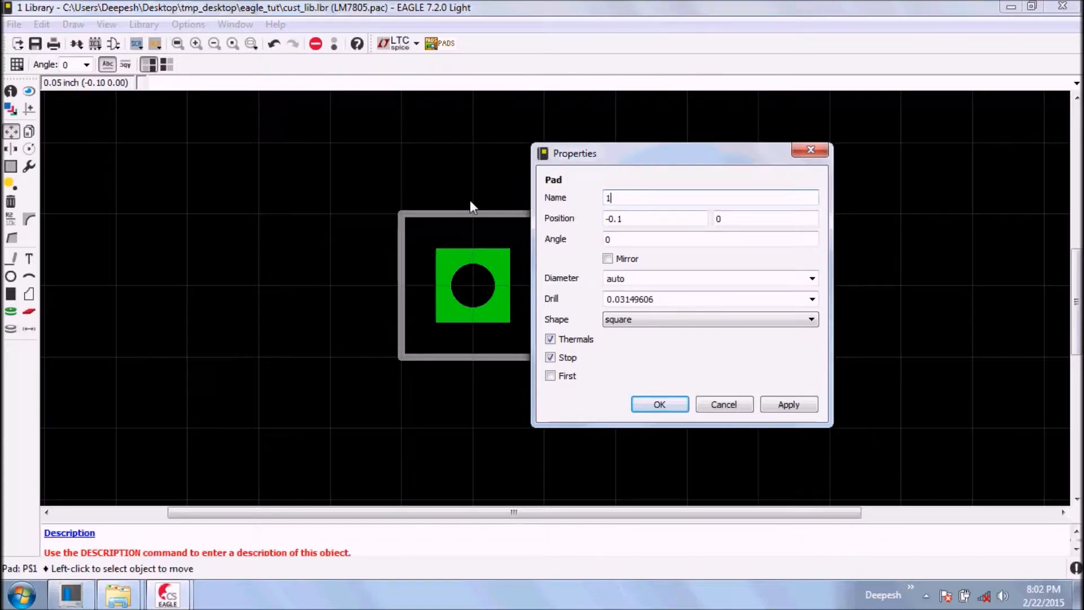
{"action": "key", "text": "Return"}
Step: Rename the middle pad as 2
{"action": "right_click", "coordinate": [617, 247]}
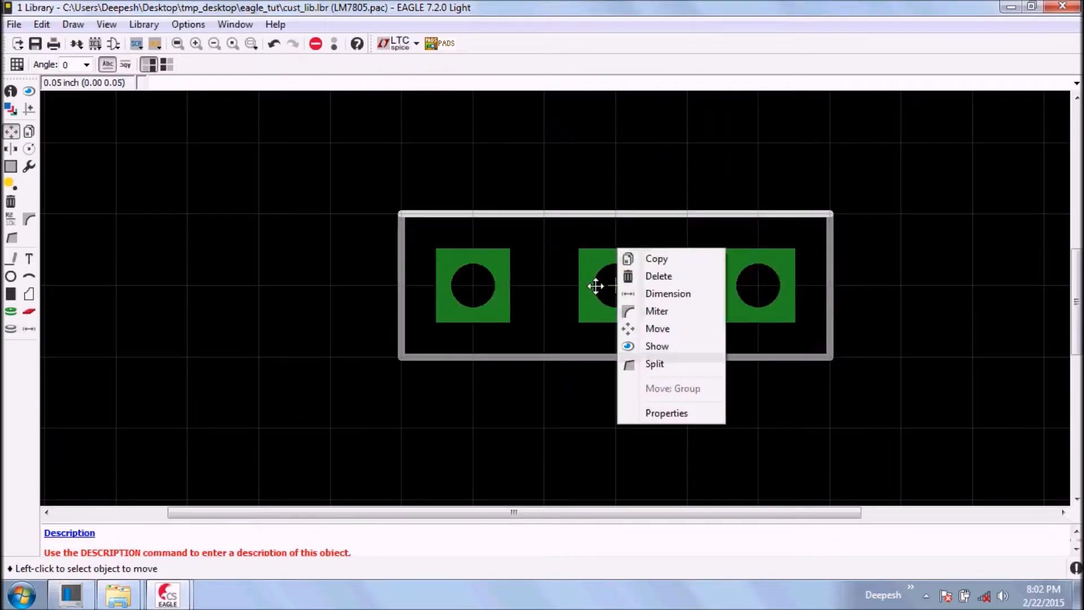
{"action": "right_click", "coordinate": [591, 271]}
{"action": "left_click", "coordinate": [632, 416]}
{"action": "double_click", "coordinate": [336, 197]}
{"action": "type", "text": "2"}
{"action": "key", "text": "Return"}
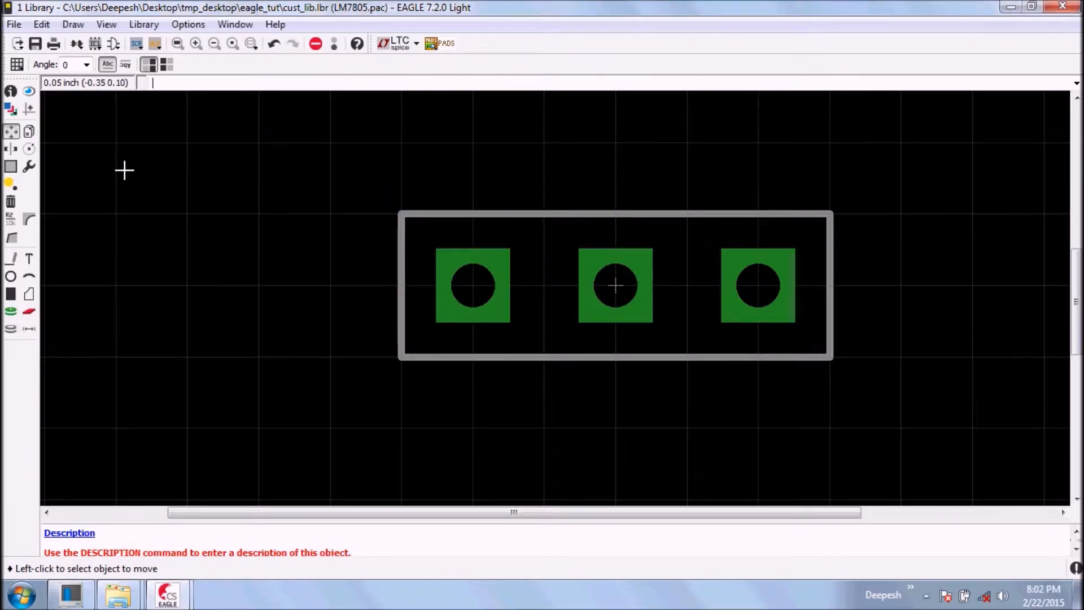
Step: Rename the right pad, continuing the numbering of the other two pads
{"action": "right_click", "coordinate": [734, 261]}
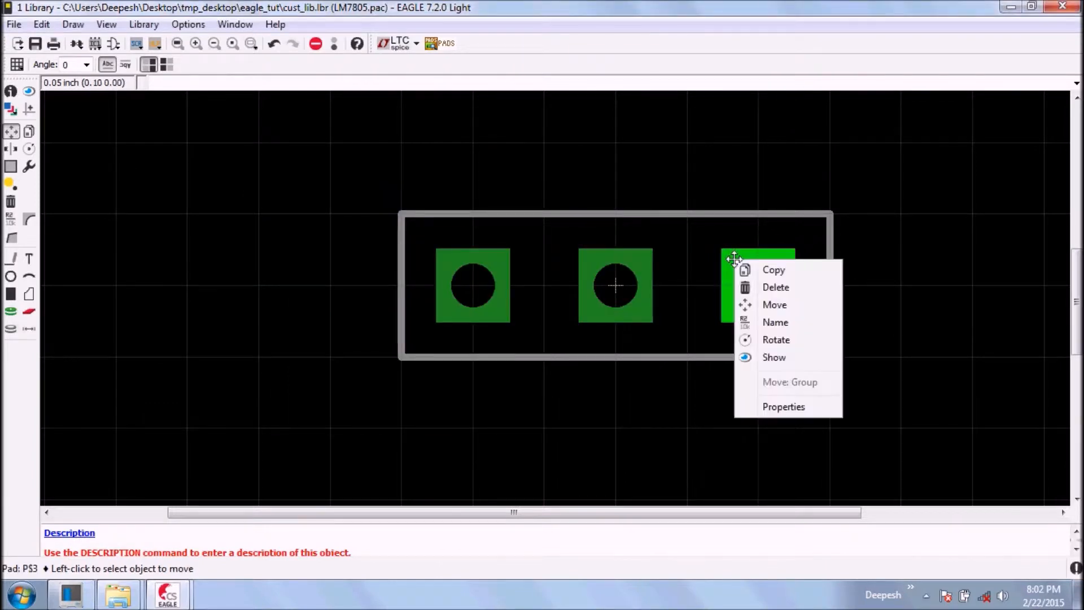
{"action": "left_click", "coordinate": [775, 412]}
{"action": "left_click_drag", "start_coordinate": [506, 197], "coordinate": [400, 198]}
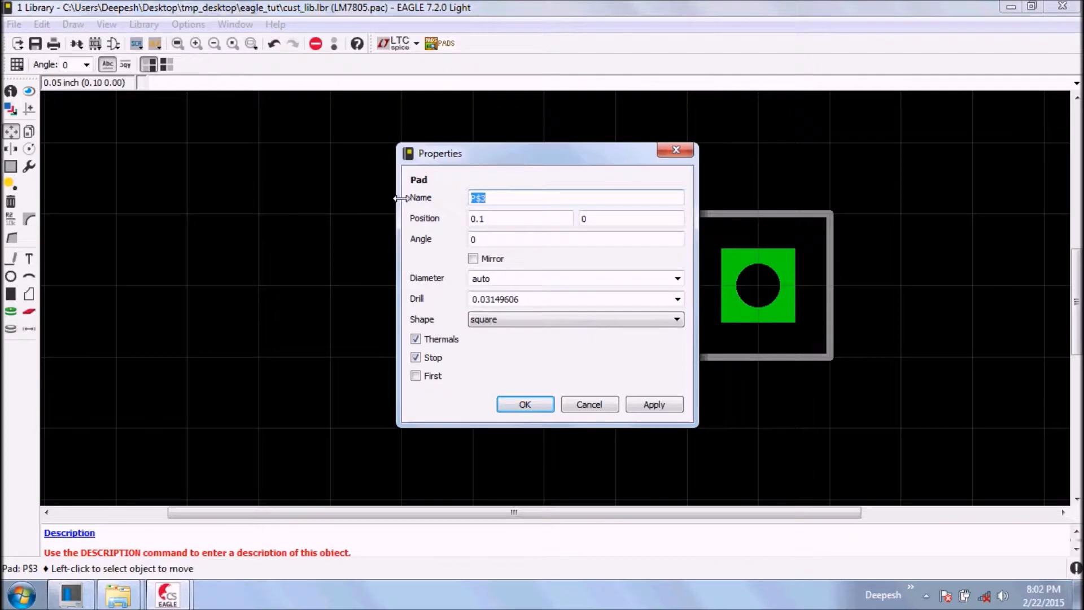
{"action": "key", "text": "Return"}
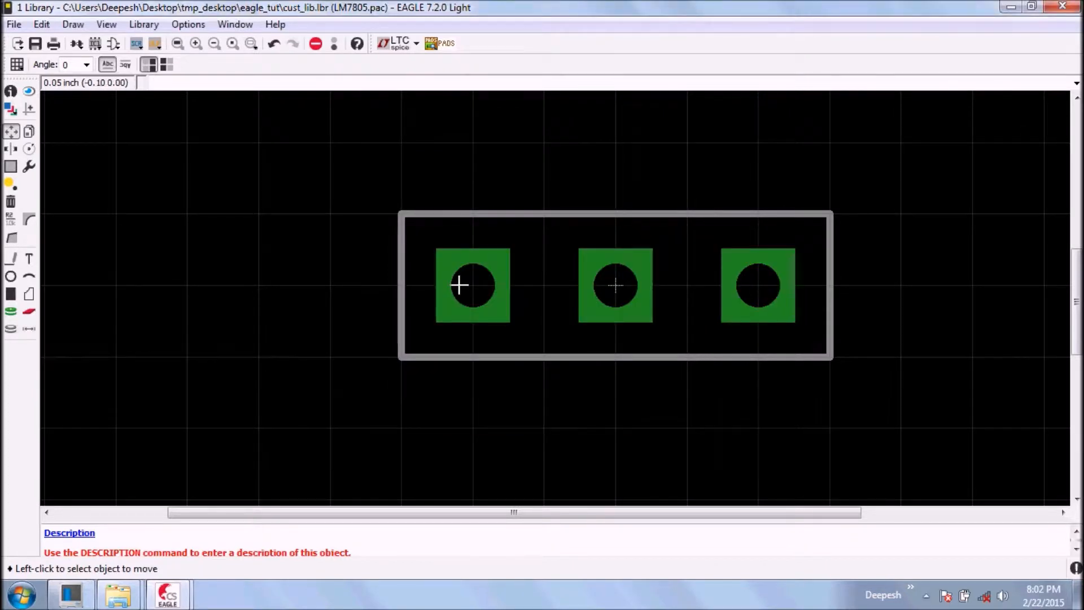
Step: Place the text >NAME on the outline's upper edge, starting above the left pad
{"action": "left_click", "coordinate": [29, 259]}
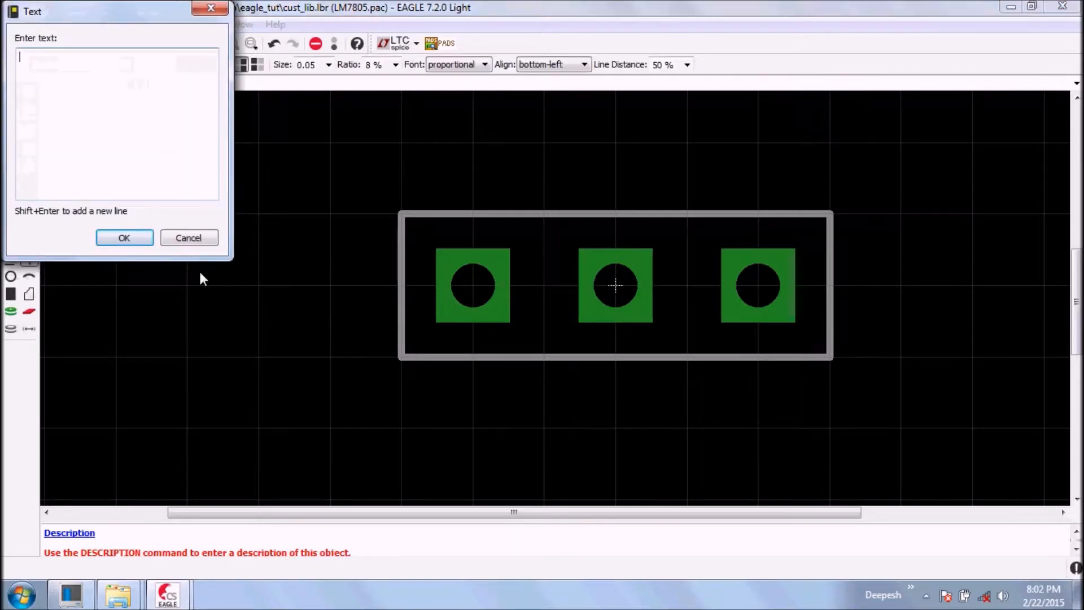
{"action": "type", "text": ">NAME"}
{"action": "key", "text": "Return"}
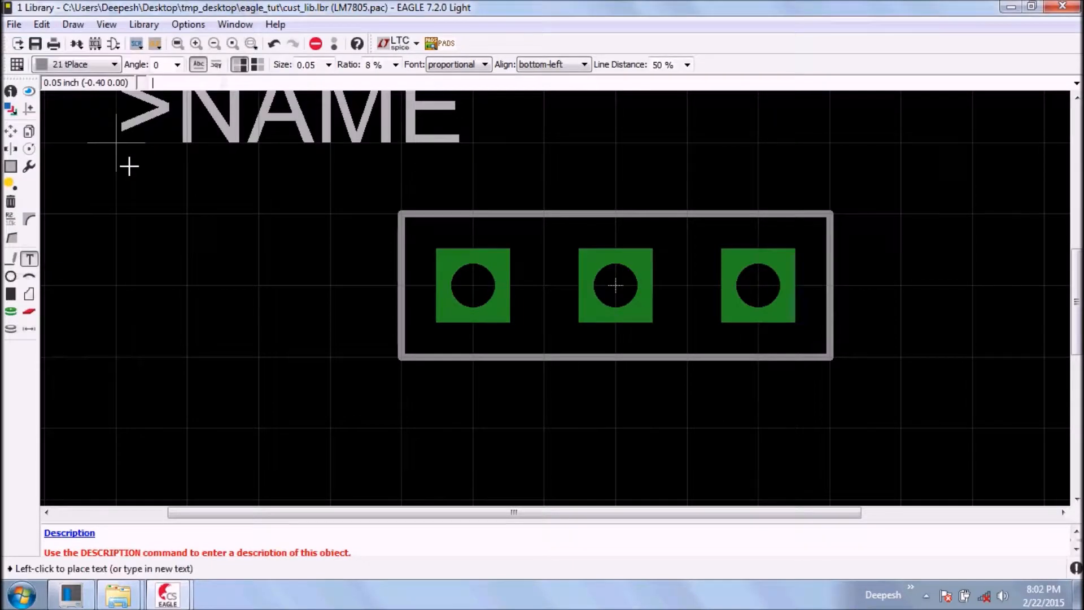
{"action": "left_click", "coordinate": [474, 240]}
Step: Place the text >VALUE just below the package outline, starting under the left pad, and leave the text command
{"action": "left_click", "coordinate": [427, 167]}
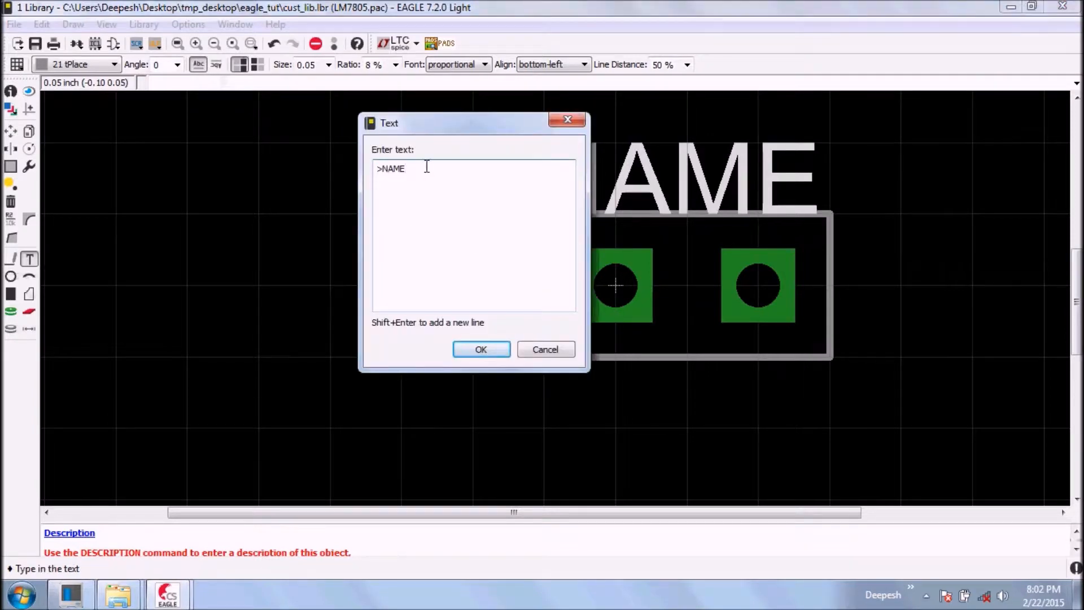
{"action": "key", "text": "BackSpace"}
{"action": "key", "text": "BackSpace"}
{"action": "key", "text": "BackSpace"}
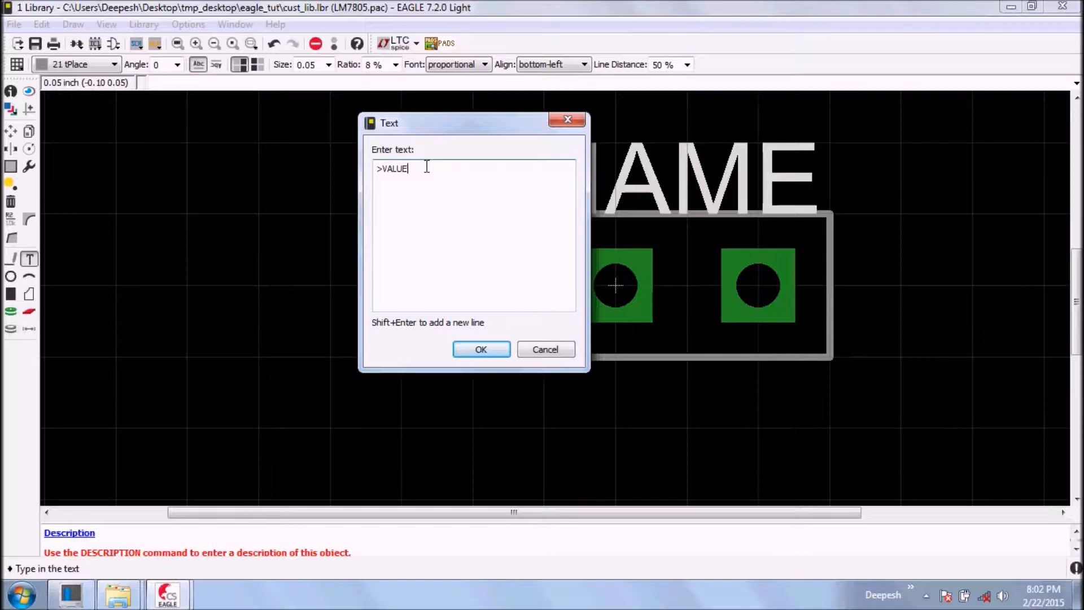
{"action": "type", "text": "VALUE"}
{"action": "key", "text": "Return"}
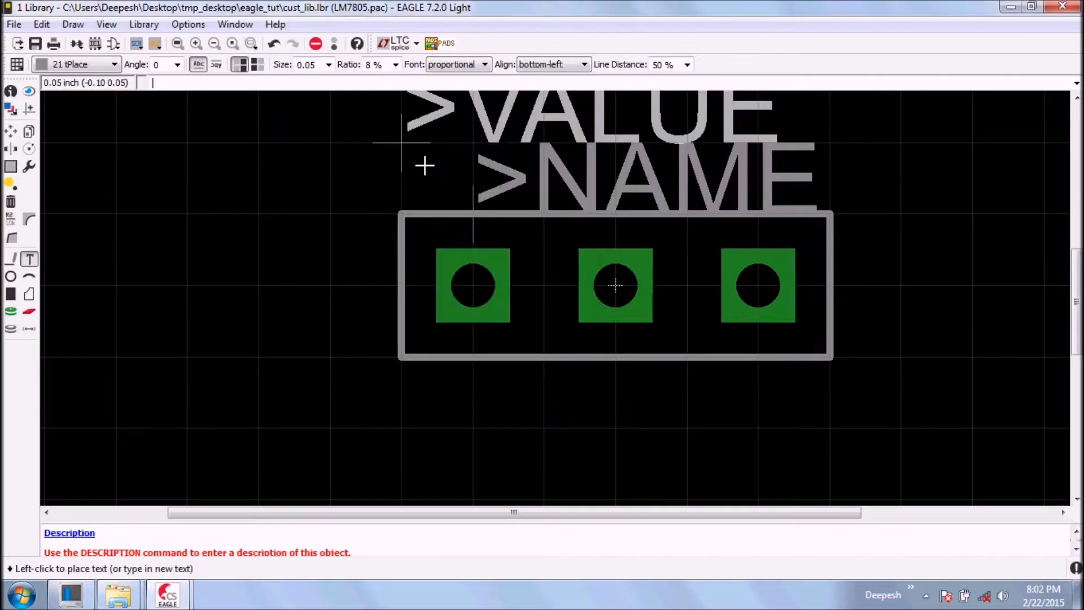
{"action": "left_click", "coordinate": [466, 407]}
{"action": "key", "text": "Escape"}
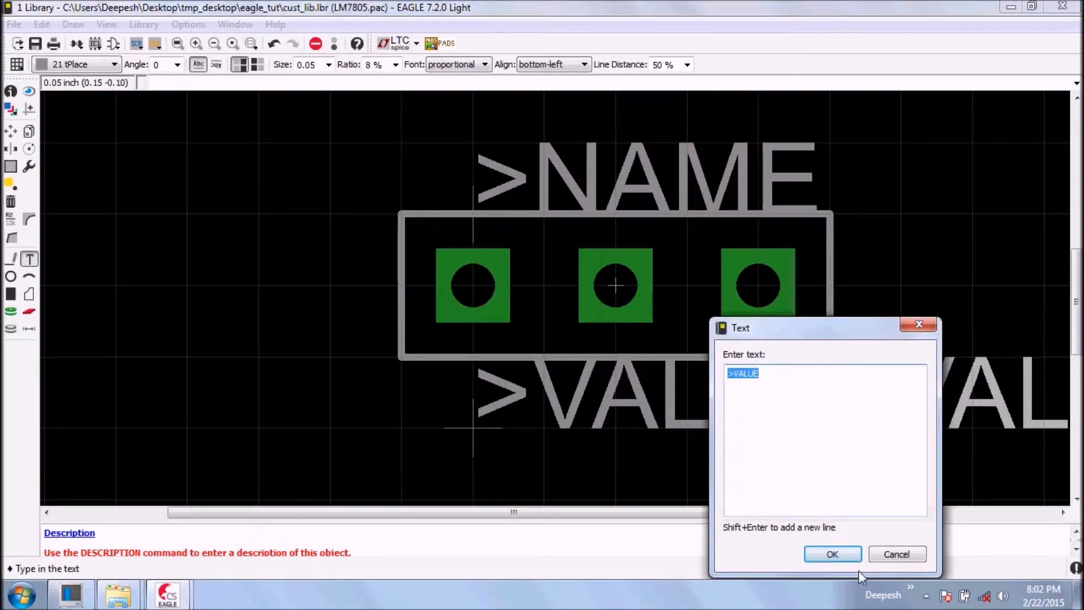
{"action": "left_click", "coordinate": [851, 554]}
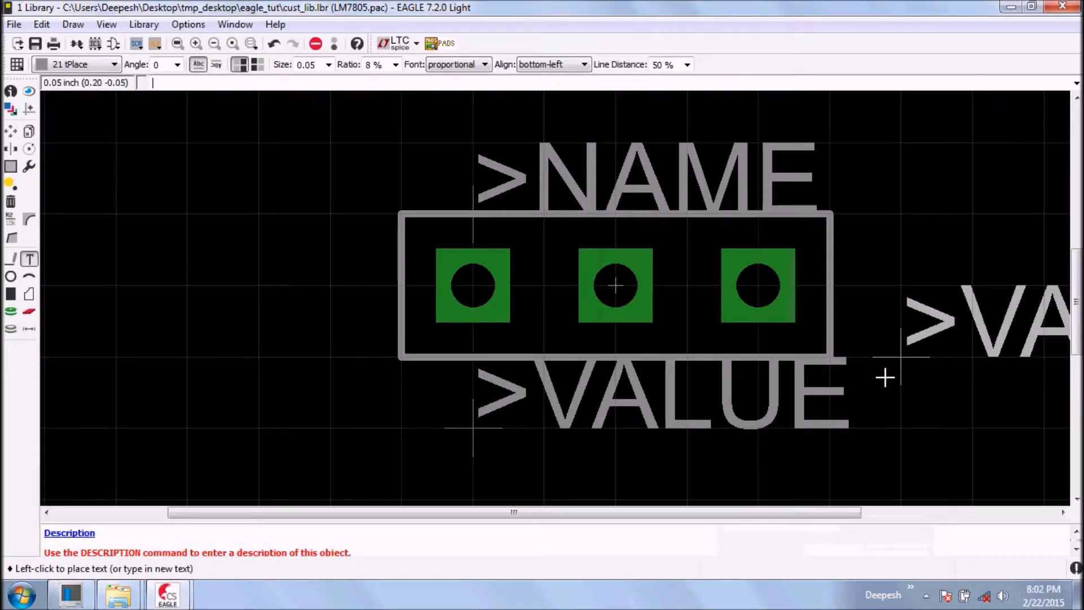
{"action": "key", "text": "Escape"}
{"action": "left_click", "coordinate": [895, 551]}
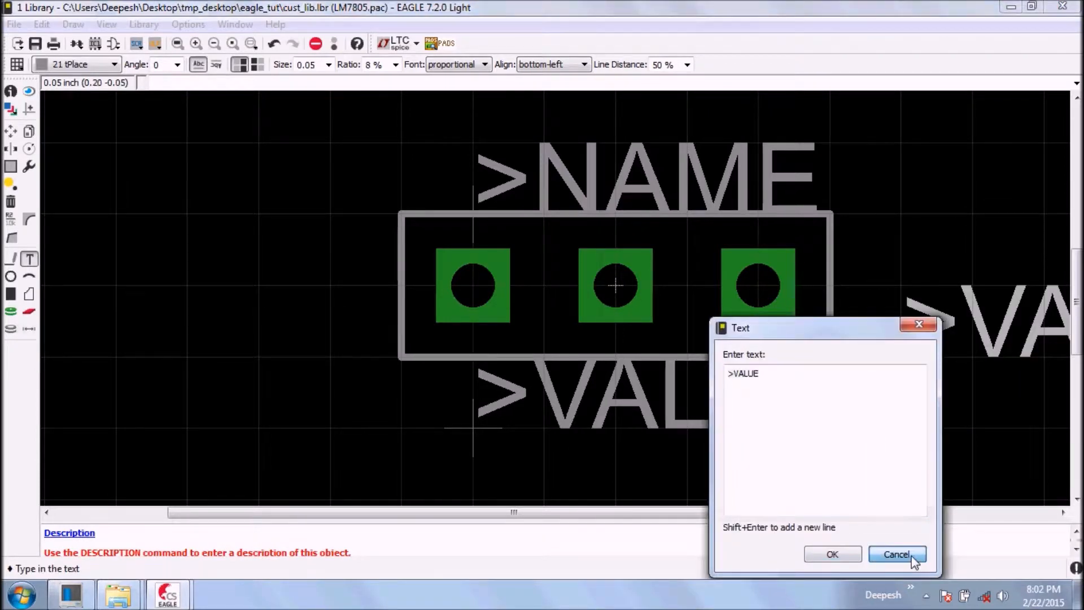
{"action": "scroll", "coordinate": [859, 455], "scroll_direction": "down", "scroll_amount": 4}
{"action": "scroll", "coordinate": [857, 452], "scroll_direction": "up", "scroll_amount": 3}
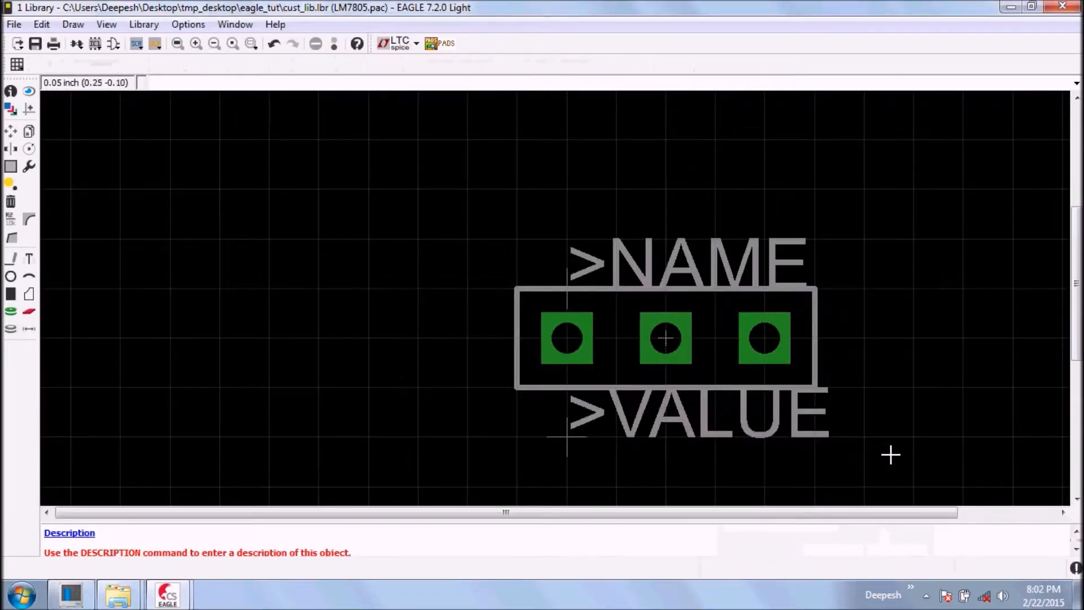
{"action": "left_click", "coordinate": [177, 43]}
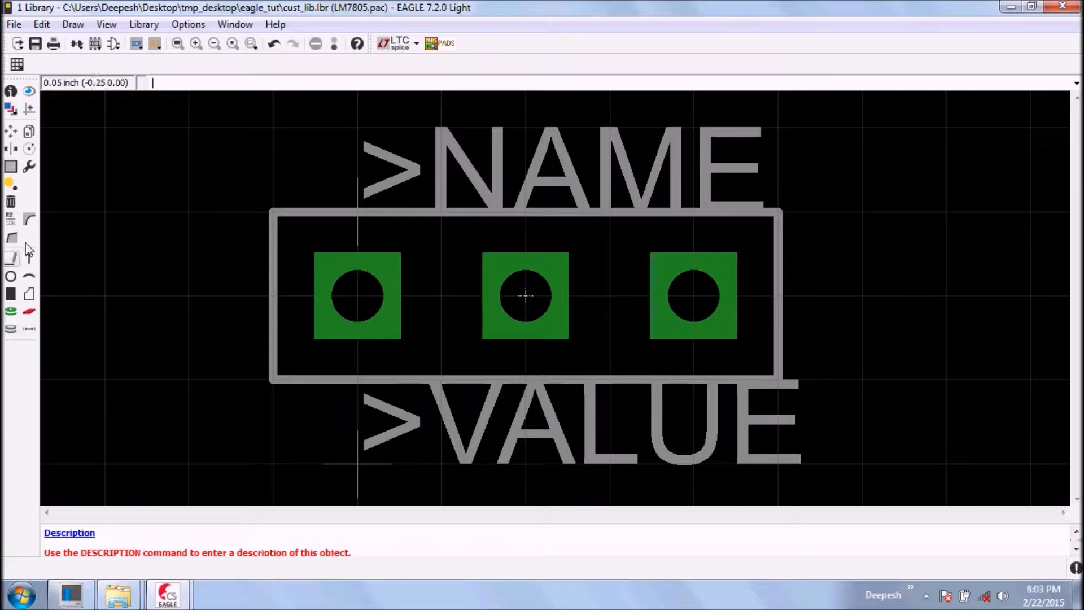
Step: Create a new device named LM7805 in the library
{"action": "left_click", "coordinate": [79, 46]}
{"action": "left_click", "coordinate": [74, 199]}
{"action": "type", "text": "LM7805"}
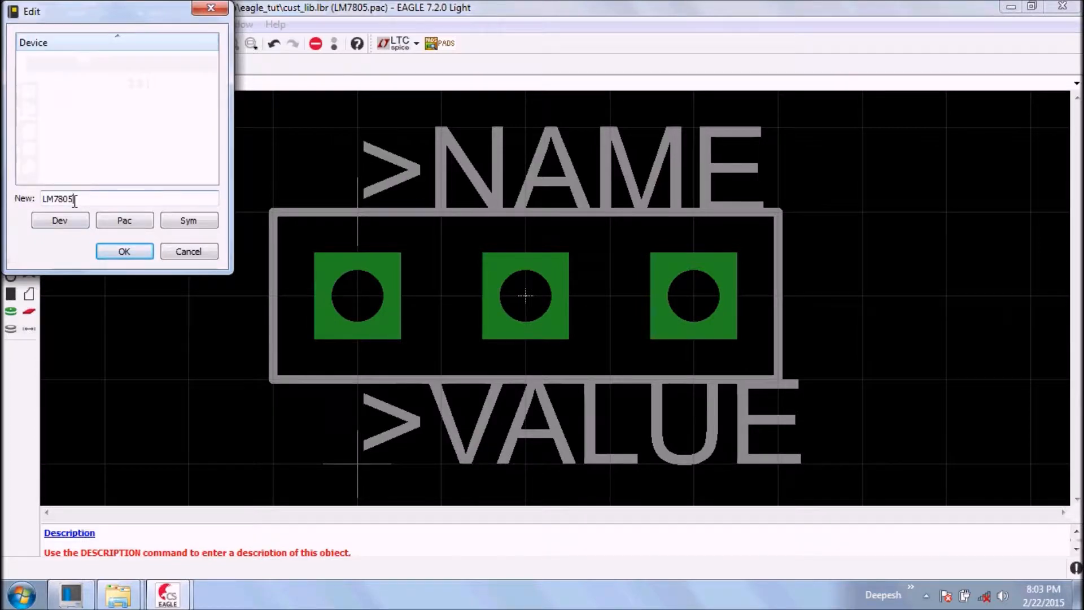
{"action": "key", "text": "Return"}
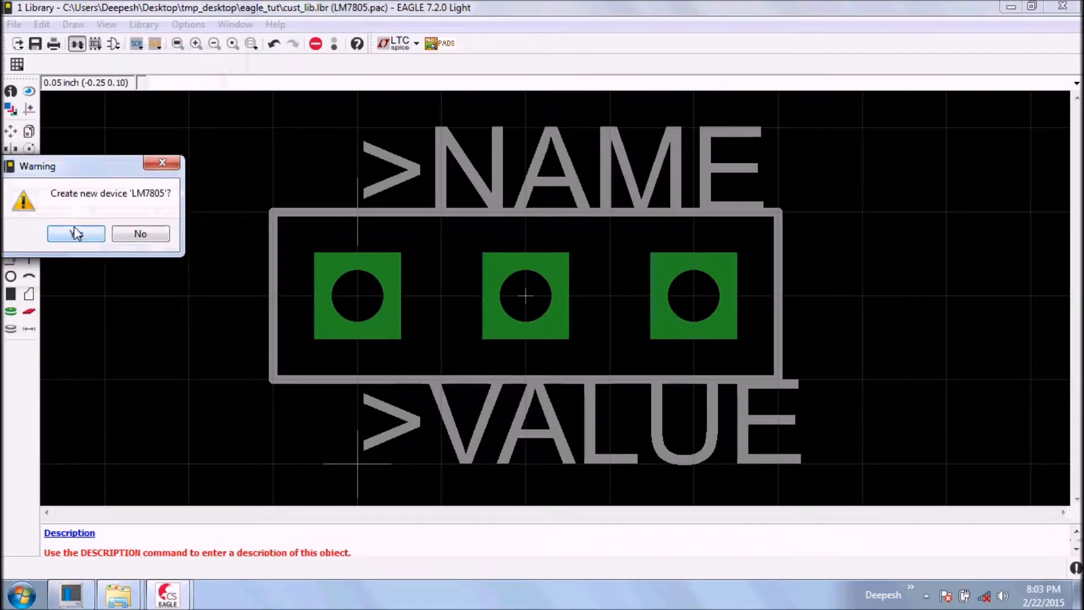
{"action": "left_click", "coordinate": [75, 232]}
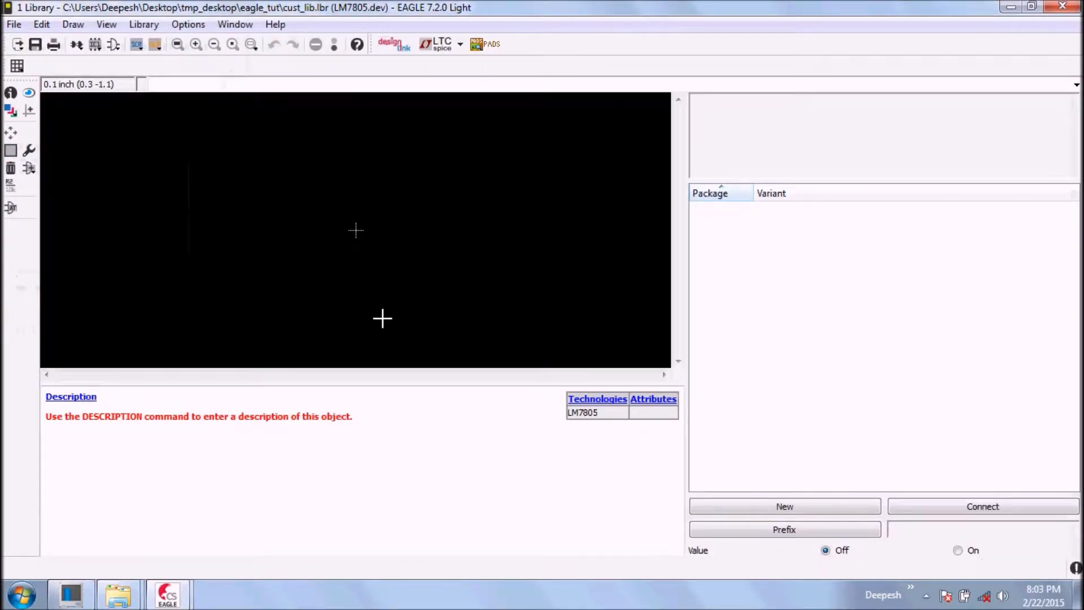
Step: Turn on the grid display for the device drawing
{"action": "left_click", "coordinate": [17, 66]}
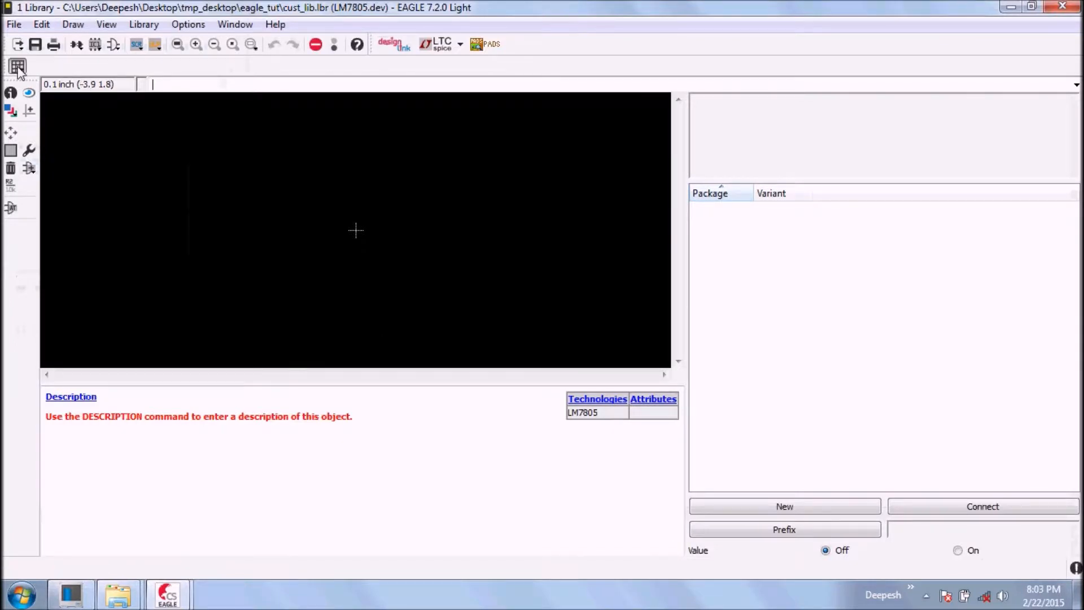
{"action": "left_click", "coordinate": [43, 59]}
{"action": "left_click", "coordinate": [152, 169]}
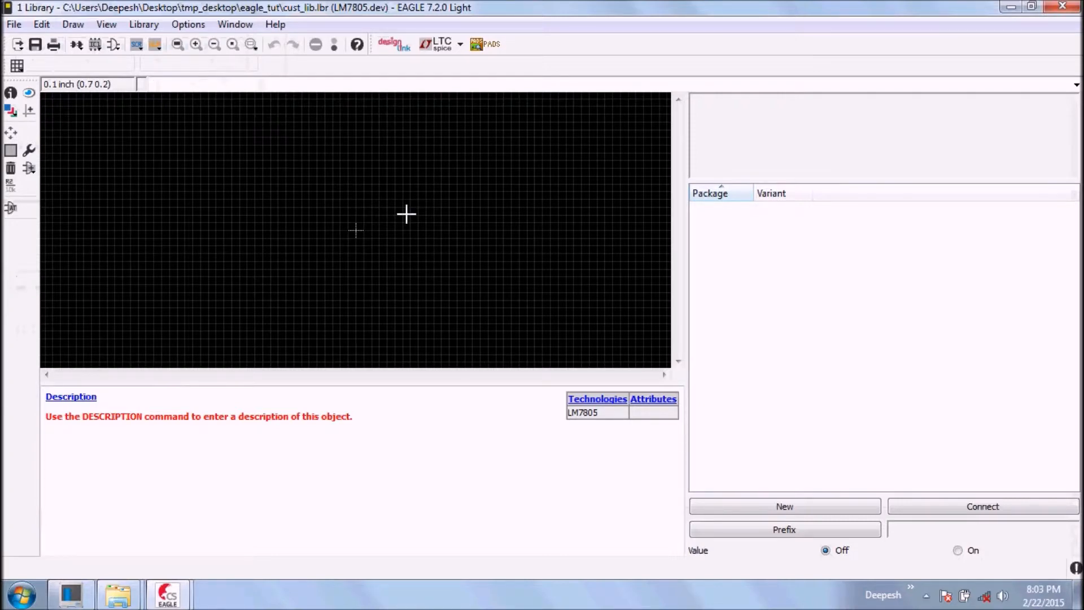
Step: Add one LM7805 symbol to the device, placed at the origin
{"action": "left_click", "coordinate": [34, 166]}
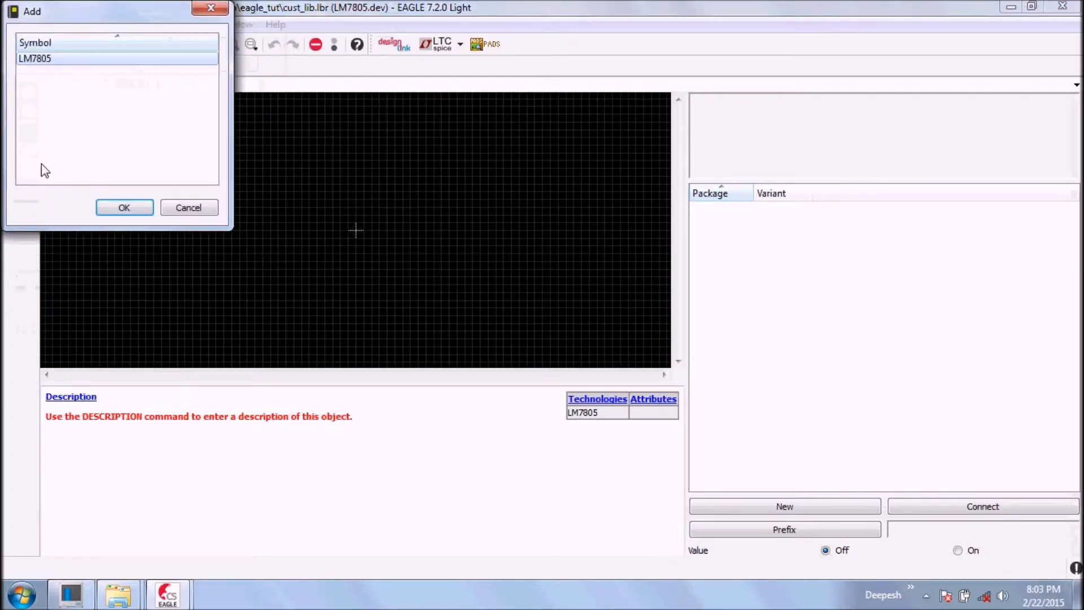
{"action": "left_click", "coordinate": [124, 208]}
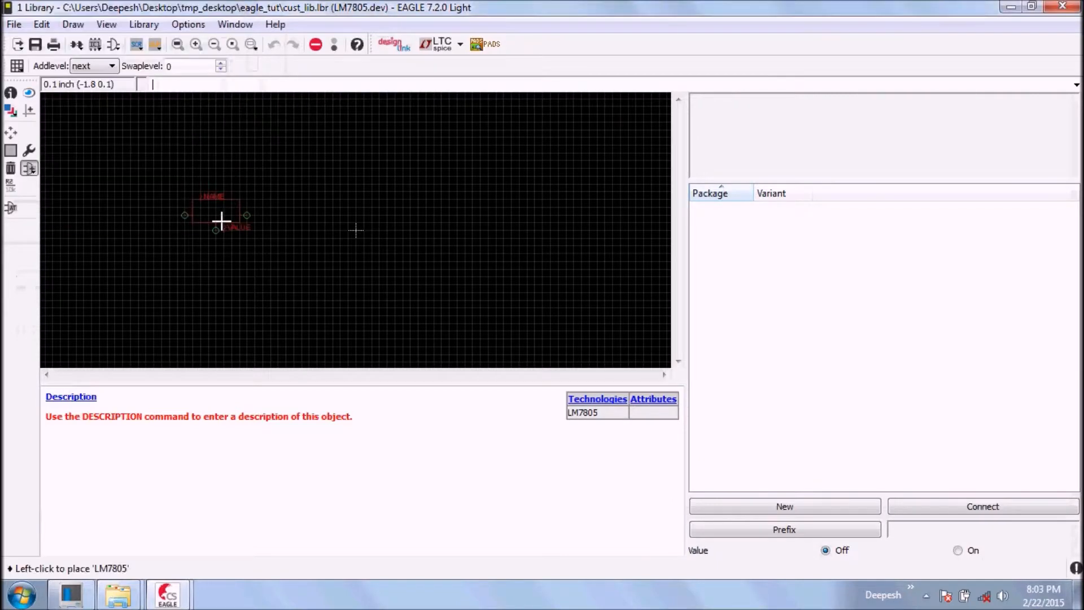
{"action": "scroll", "coordinate": [358, 244], "scroll_direction": "up", "scroll_amount": 3}
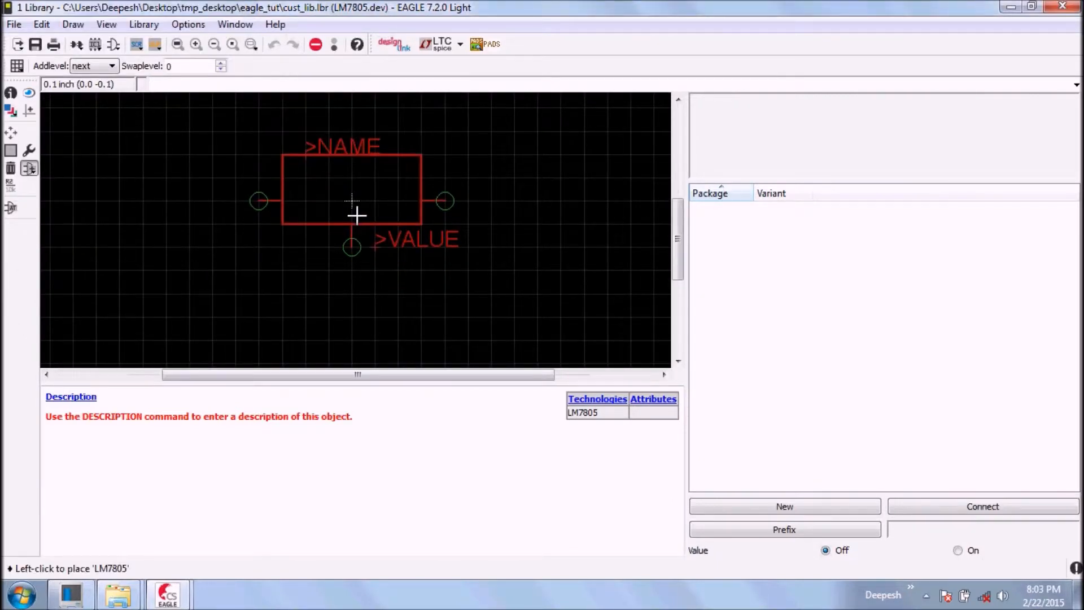
{"action": "left_click", "coordinate": [356, 215]}
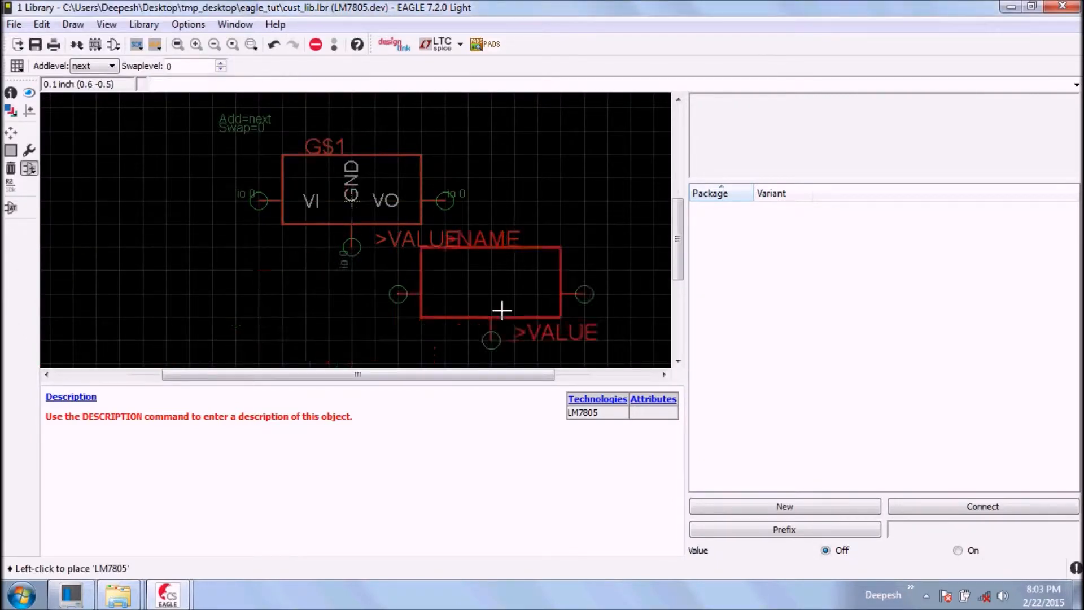
{"action": "key", "text": "Escape"}
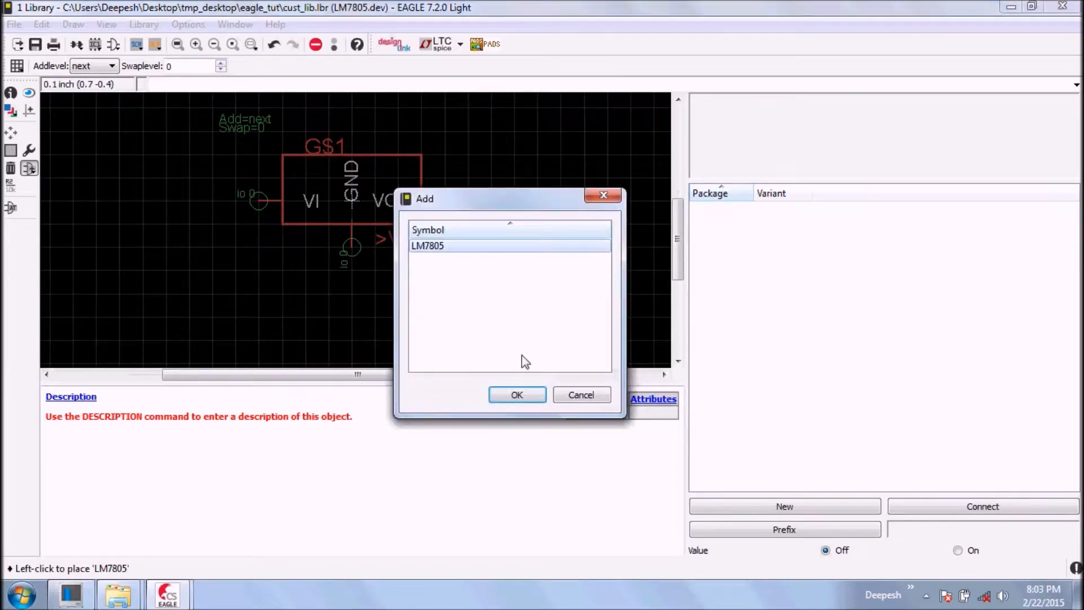
{"action": "left_click", "coordinate": [584, 396]}
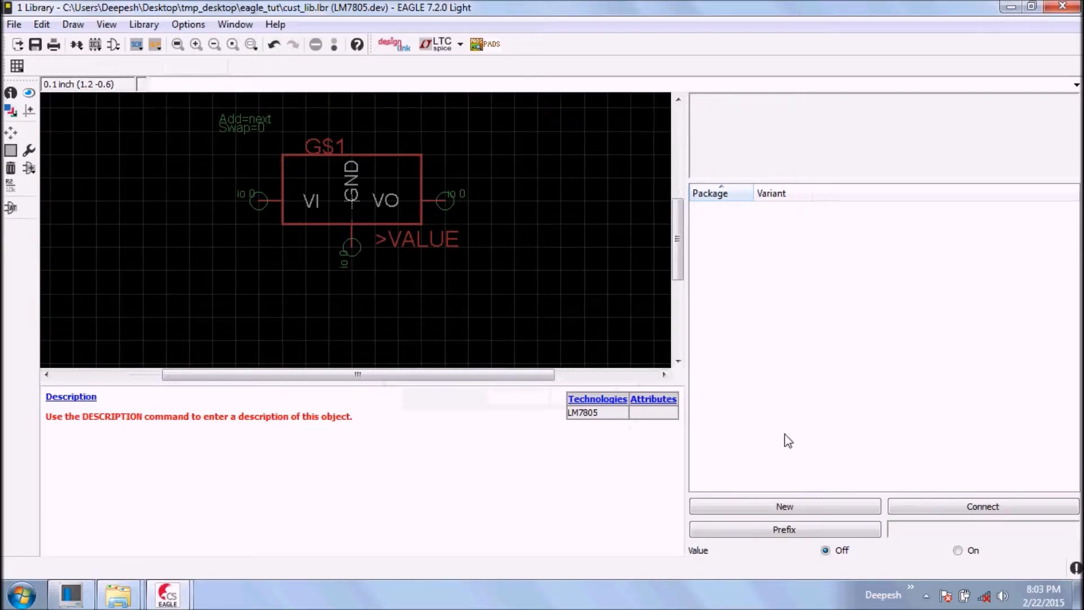
Step: Add the LM7805 package to the device as a variant without a variant name
{"action": "left_click", "coordinate": [785, 507]}
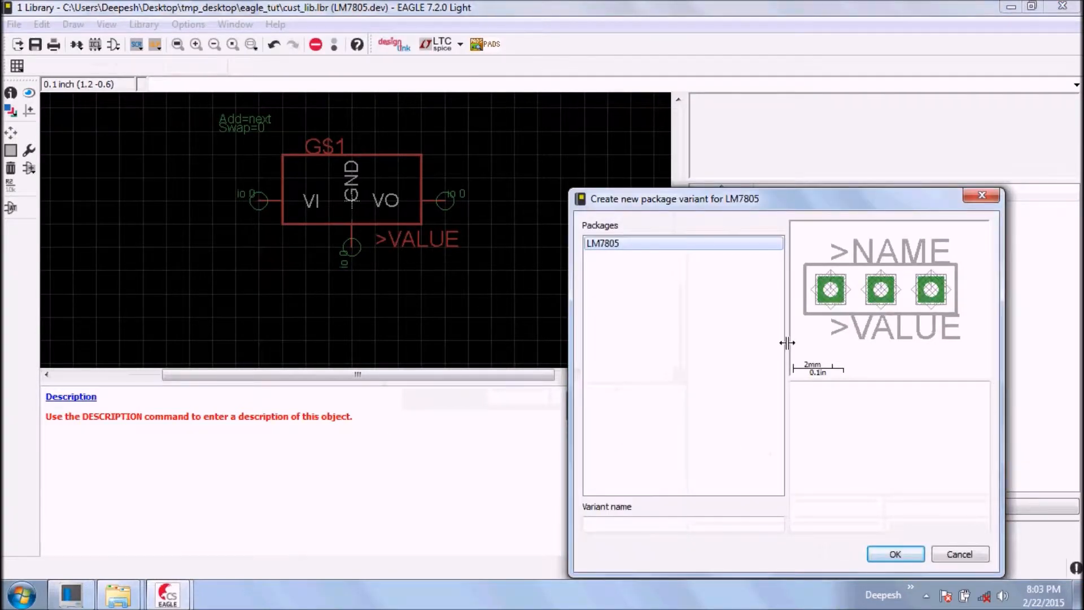
{"action": "left_click", "coordinate": [895, 554]}
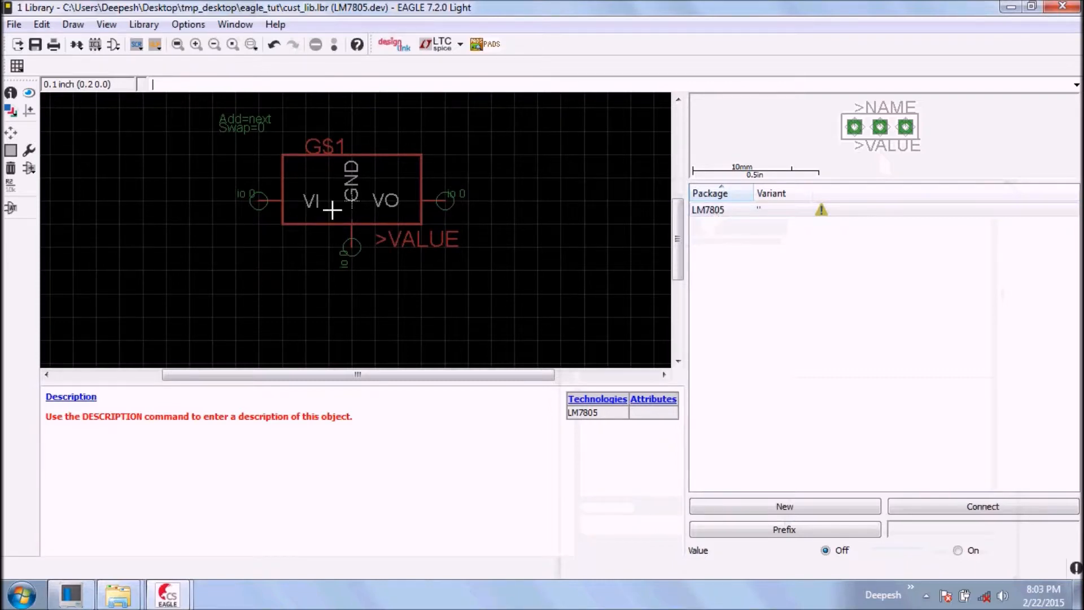
Step: Connect the package variant's pins to its pads: GND to pad 2, VI to pad 1 and VO to pad 3
{"action": "left_click", "coordinate": [725, 212]}
{"action": "double_click", "coordinate": [726, 213]}
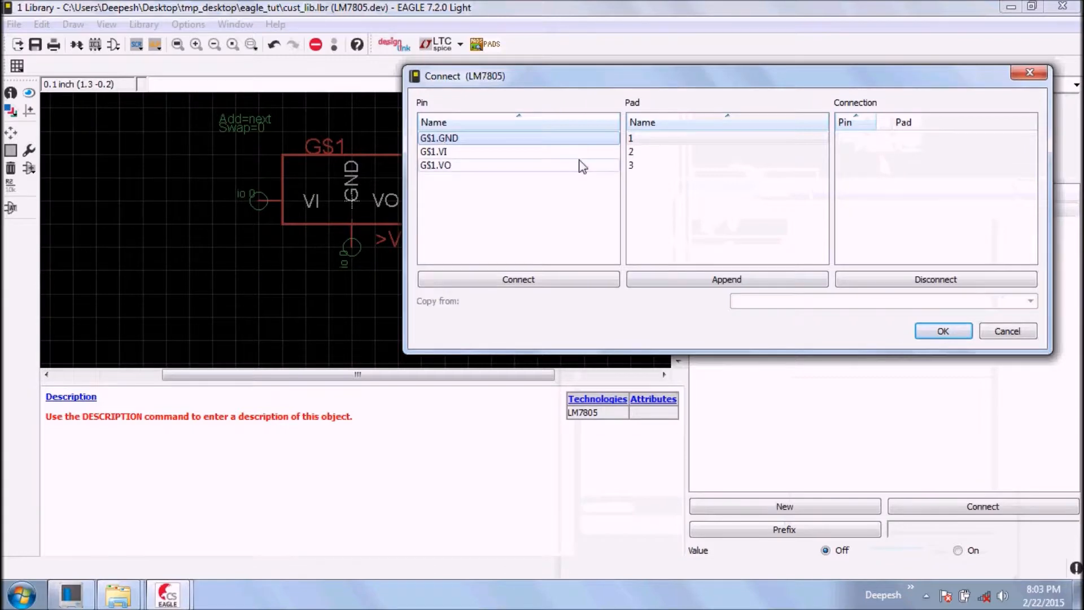
{"action": "left_click", "coordinate": [645, 152]}
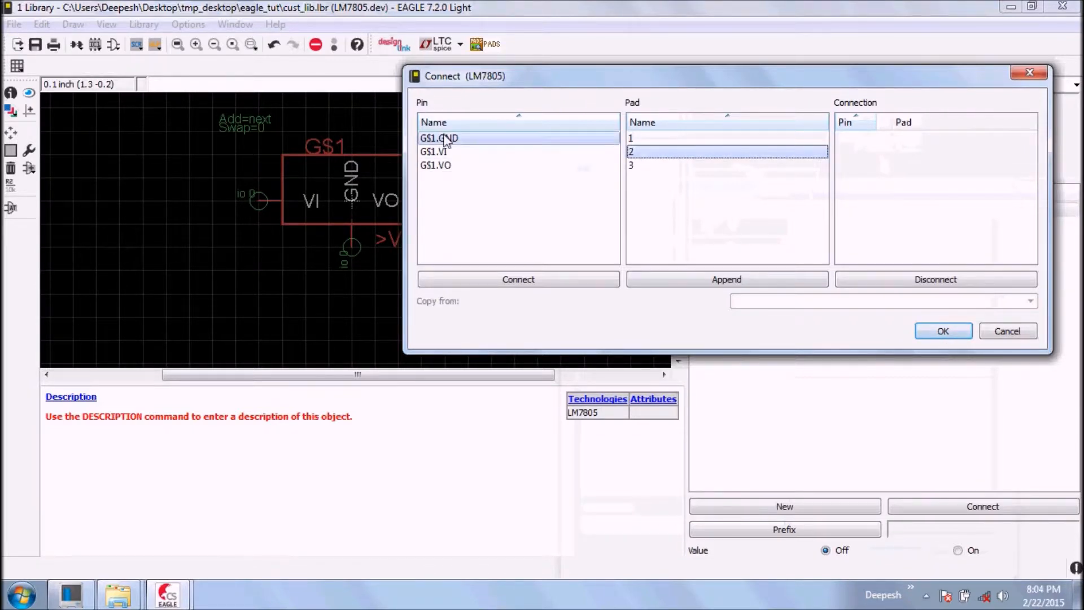
{"action": "left_click", "coordinate": [551, 281]}
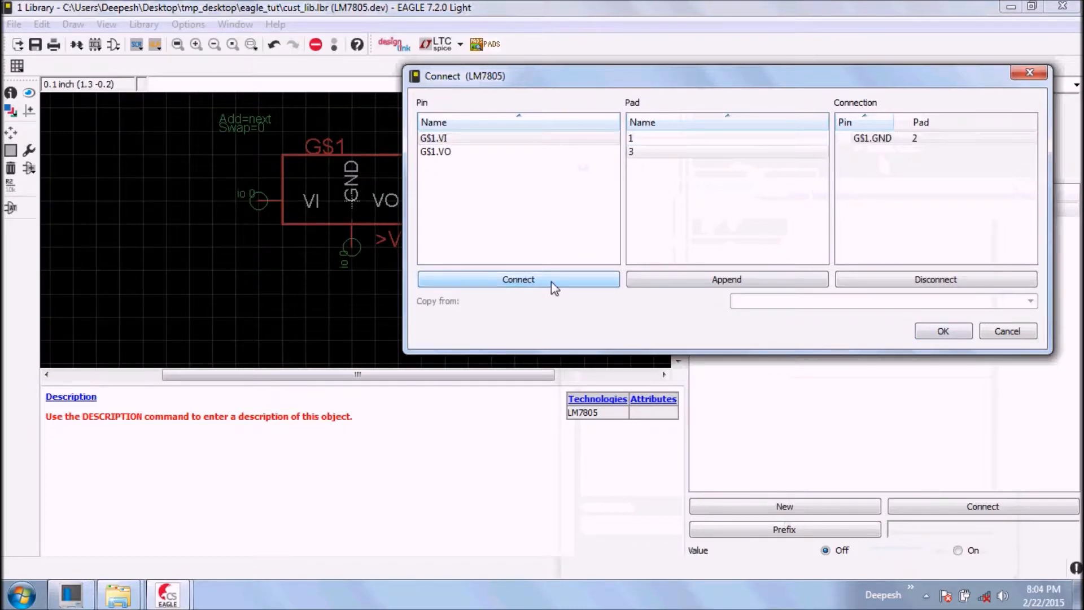
{"action": "left_click", "coordinate": [437, 138]}
{"action": "left_click", "coordinate": [635, 139]}
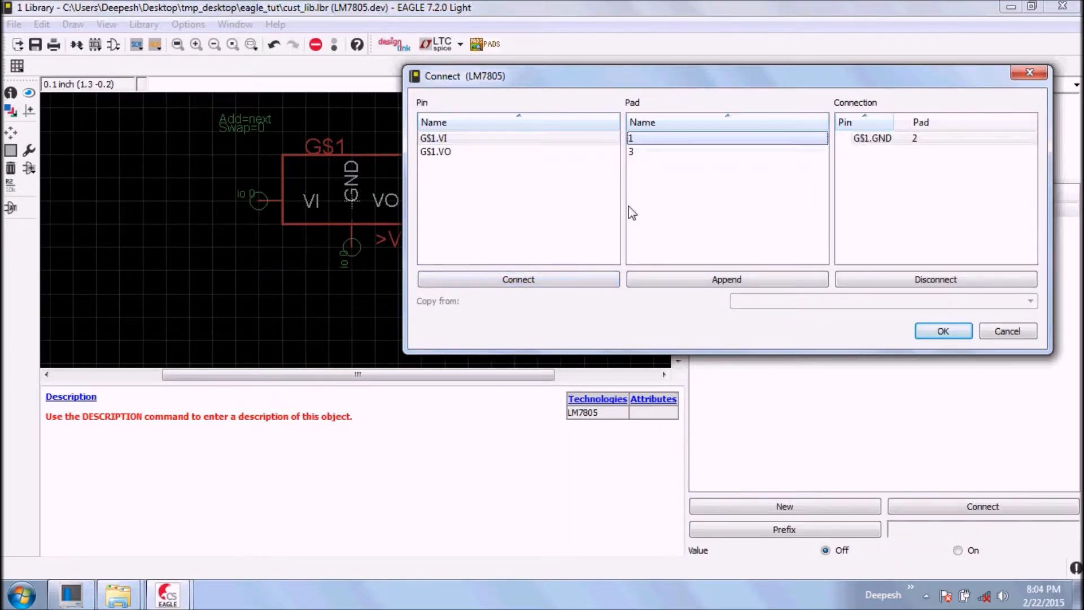
{"action": "left_click", "coordinate": [587, 289]}
{"action": "left_click", "coordinate": [438, 141]}
{"action": "left_click", "coordinate": [646, 141]}
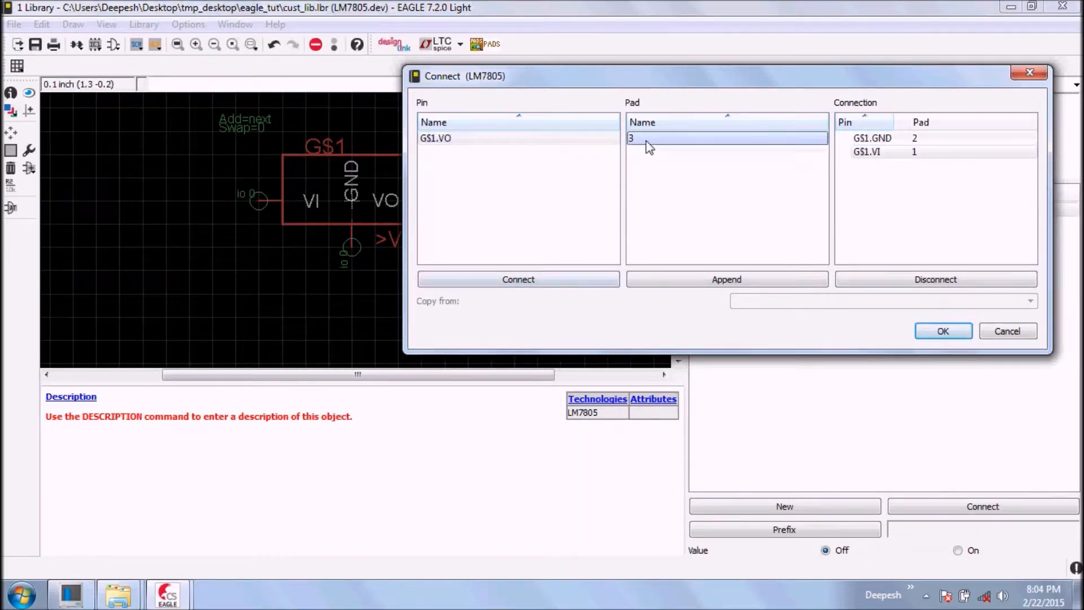
{"action": "left_click", "coordinate": [580, 277]}
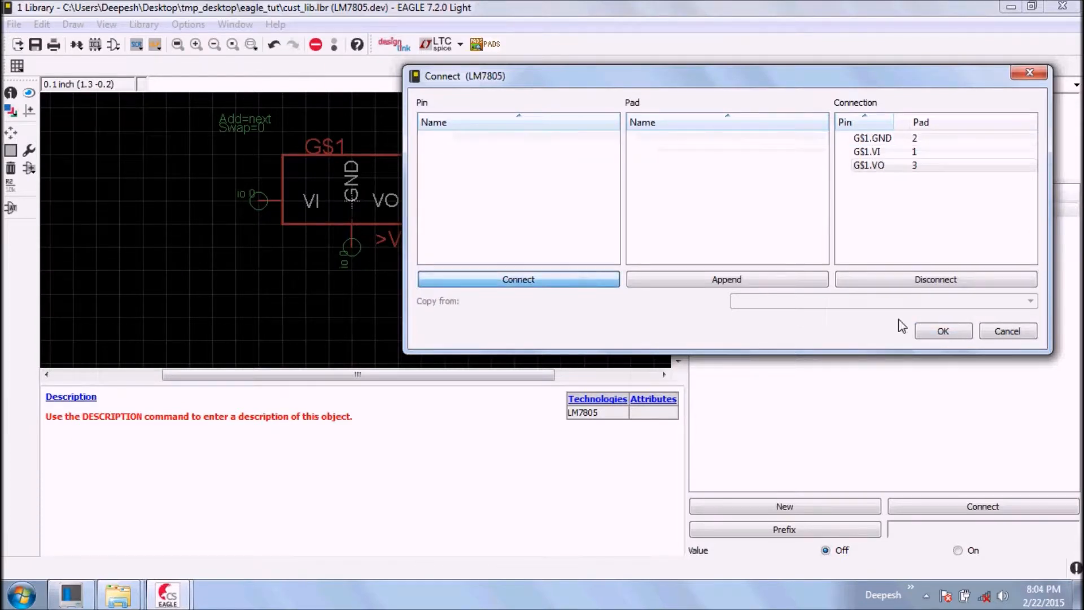
{"action": "left_click", "coordinate": [946, 331]}
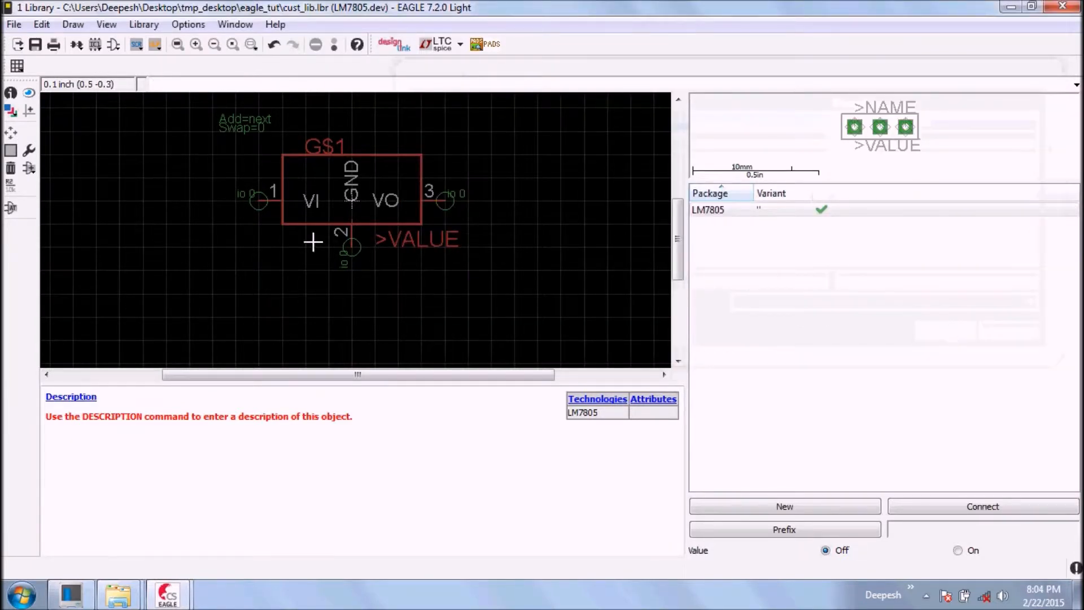
Step: Add a variable attribute named VALUE with the value U1 to the LM7805 device's current technology
{"action": "left_click", "coordinate": [11, 208]}
{"action": "left_click", "coordinate": [56, 157]}
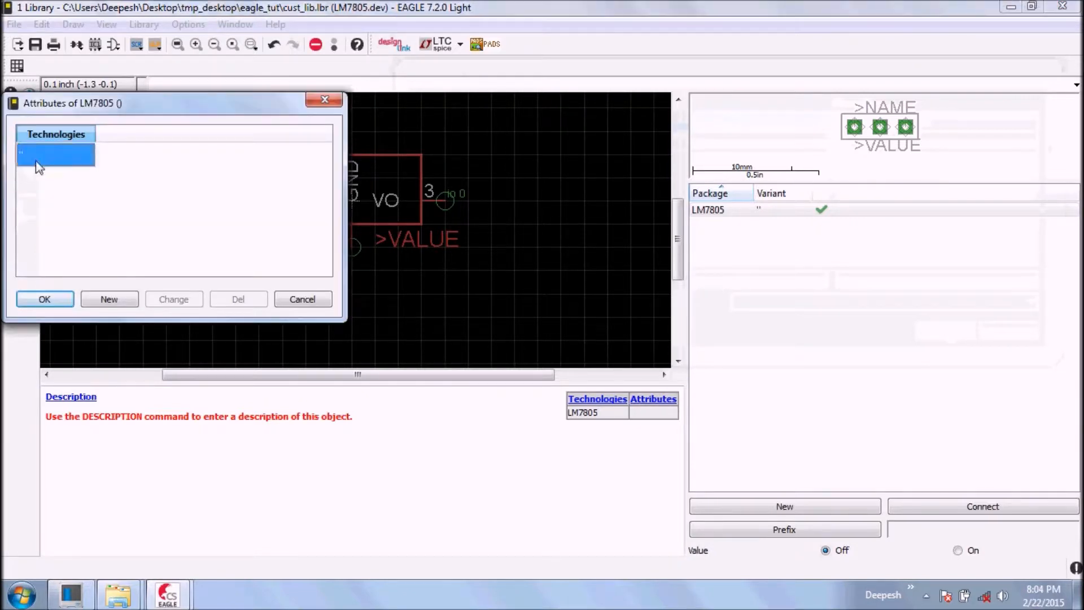
{"action": "left_click", "coordinate": [108, 298]}
{"action": "type", "text": "VALUE"}
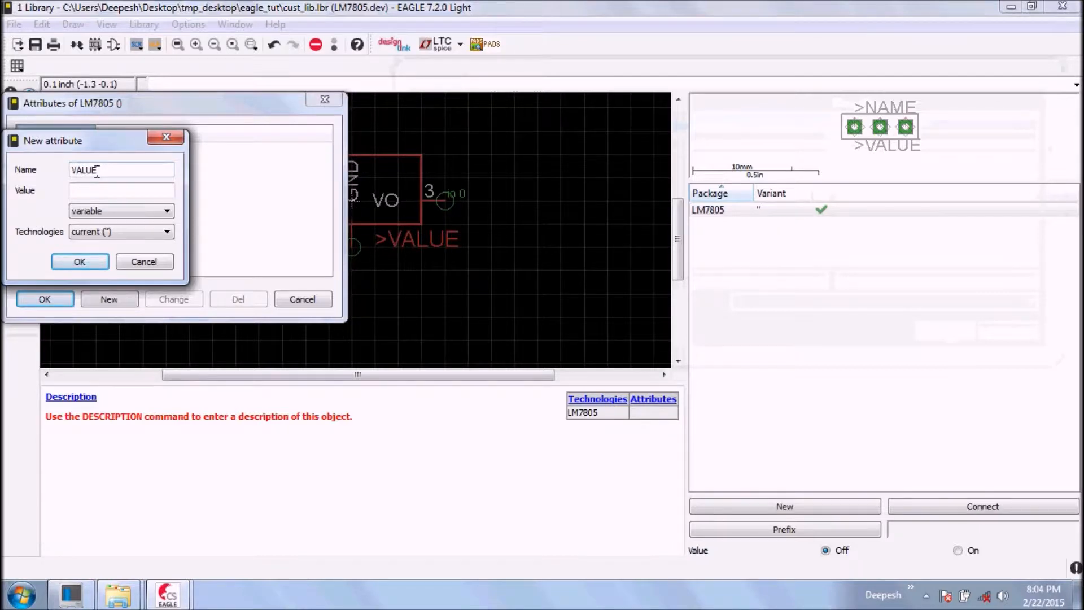
{"action": "left_click", "coordinate": [97, 190]}
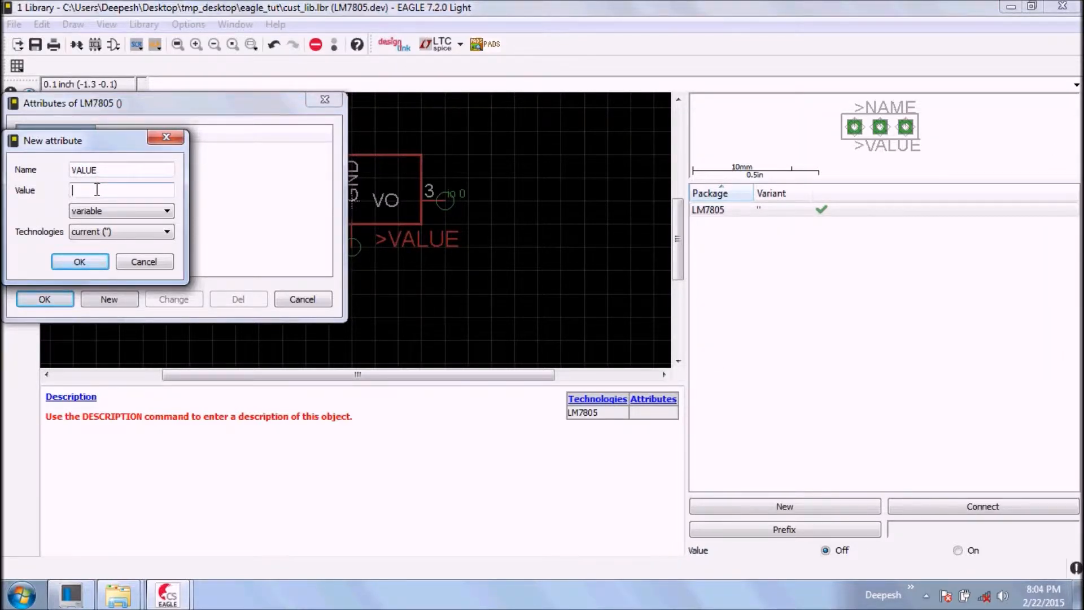
{"action": "key", "text": "BackSpace"}
{"action": "type", "text": "U1"}
{"action": "left_click", "coordinate": [84, 263]}
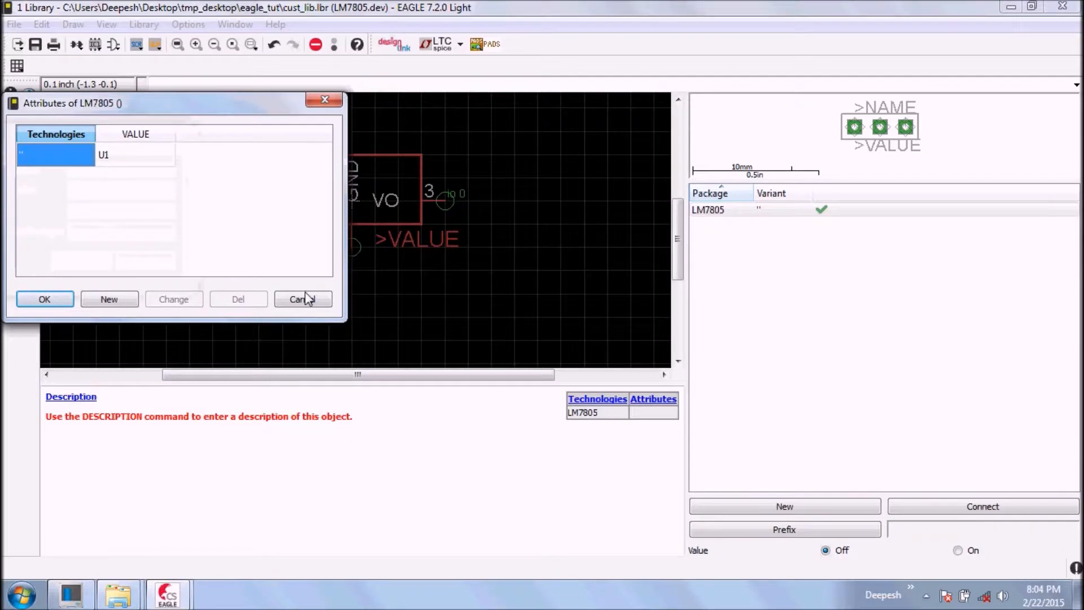
{"action": "left_click", "coordinate": [46, 299]}
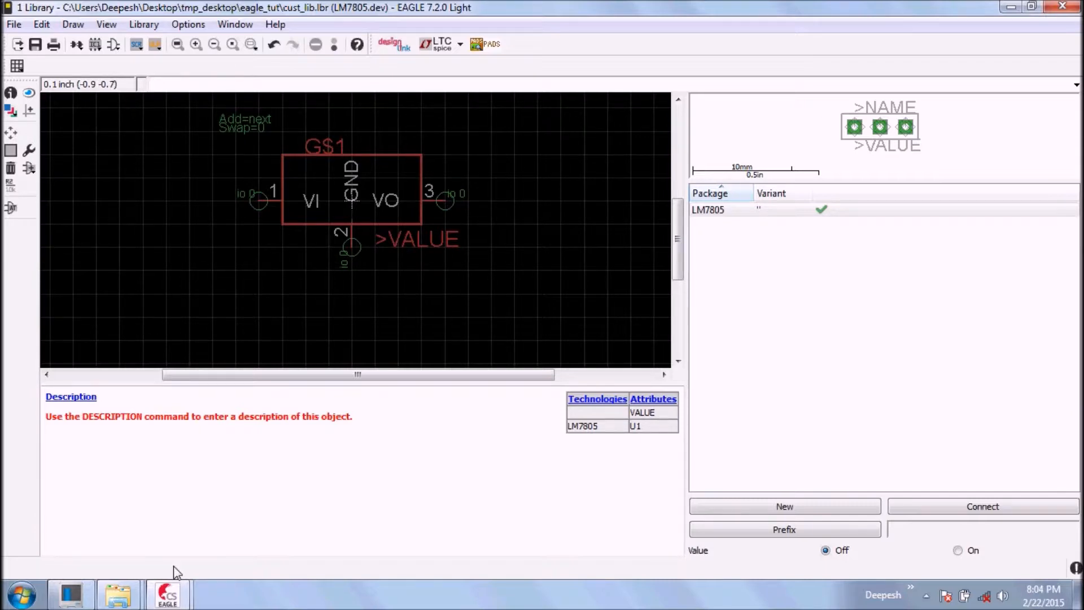
Step: Switch to the EAGLE Control Panel window
{"action": "left_click", "coordinate": [168, 594]}
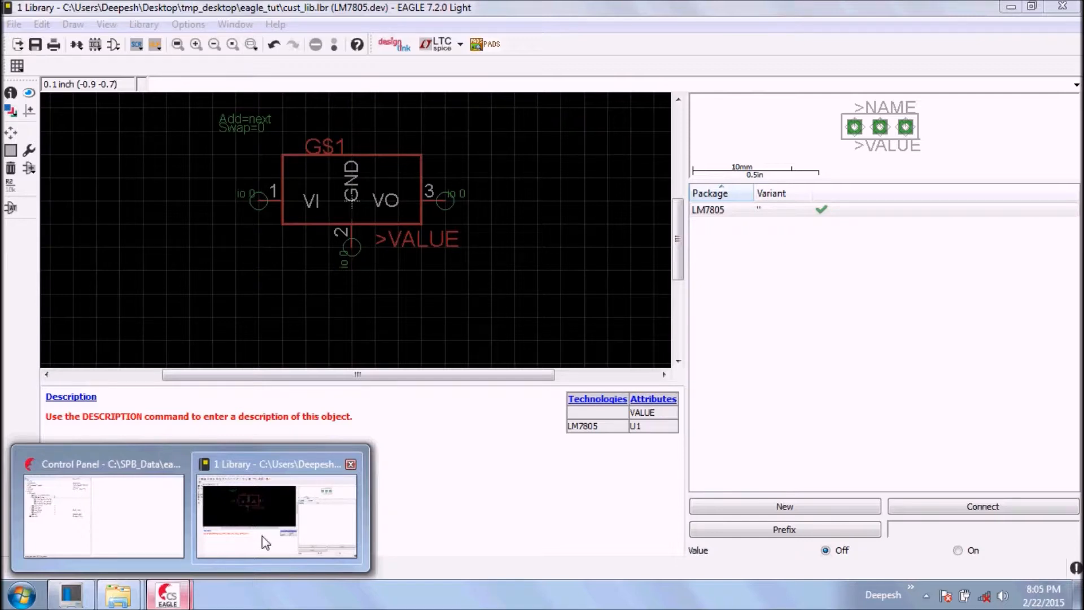
{"action": "left_click", "coordinate": [169, 534]}
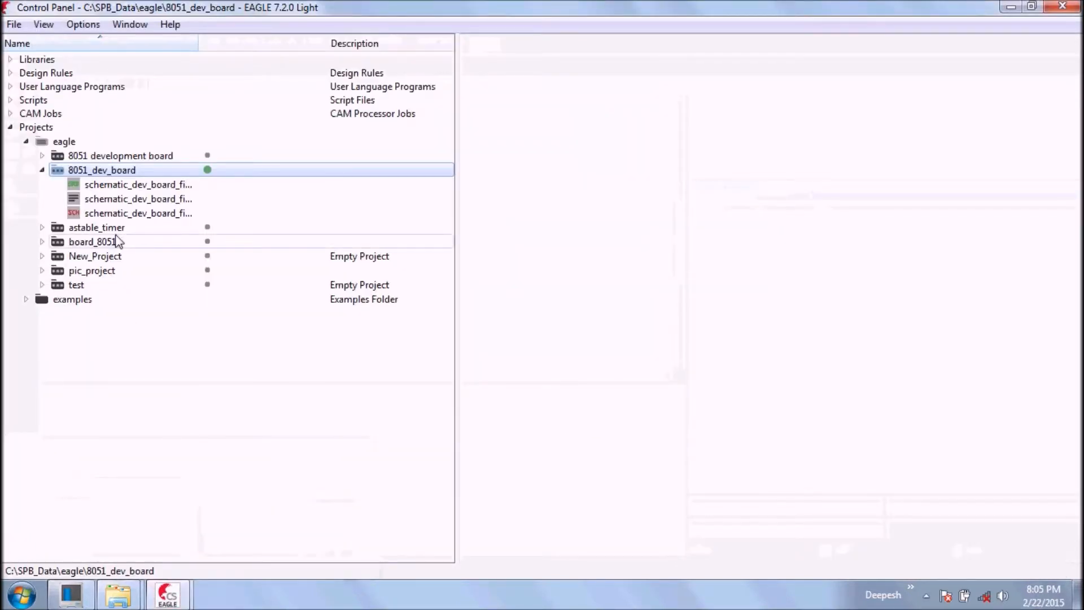
Step: Create a new project named tut_cust_lib, saving the pending changes to cust_lib.lbr
{"action": "left_click", "coordinate": [44, 168]}
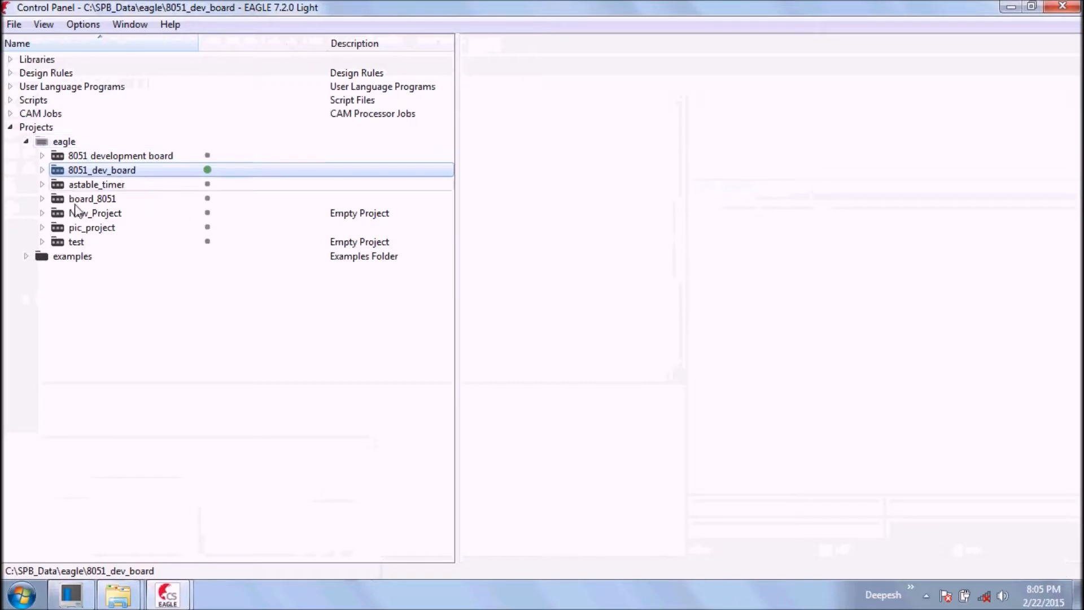
{"action": "left_click", "coordinate": [14, 26]}
{"action": "mouse_move", "coordinate": [38, 43]}
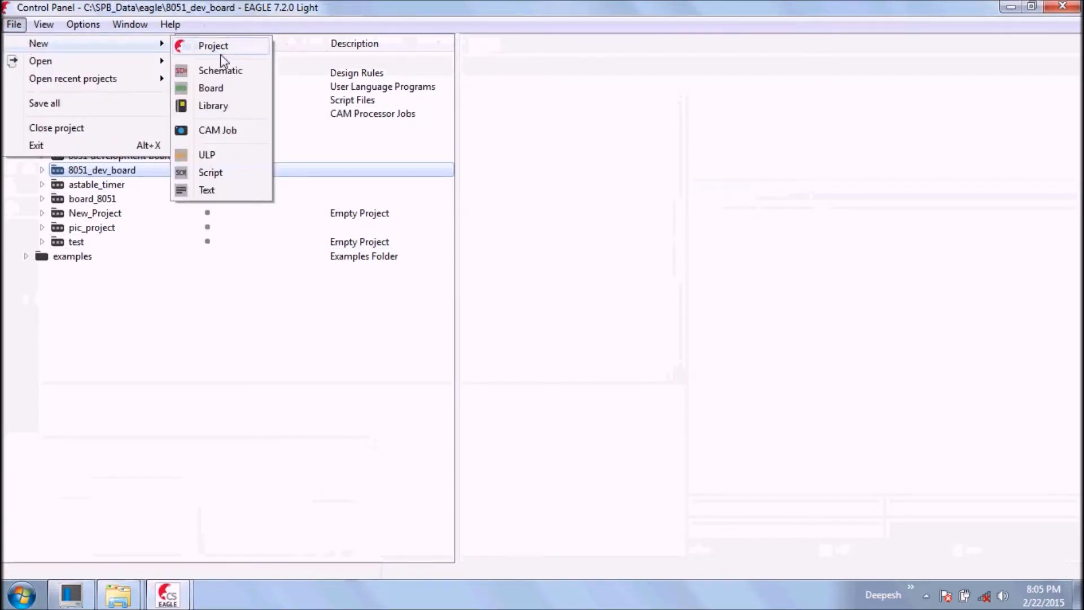
{"action": "left_click", "coordinate": [221, 55]}
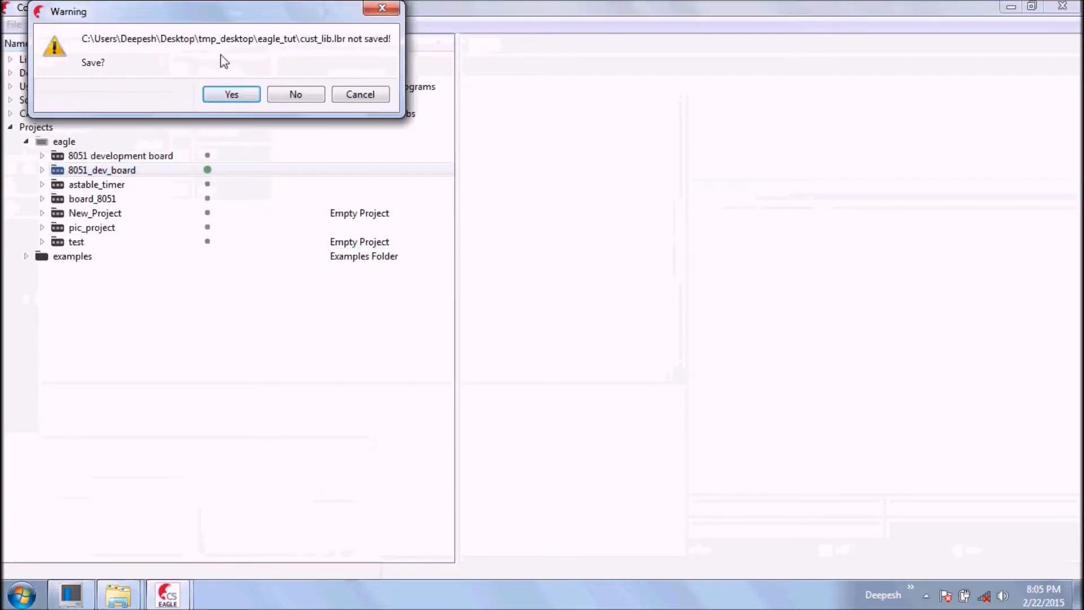
{"action": "left_click", "coordinate": [221, 93]}
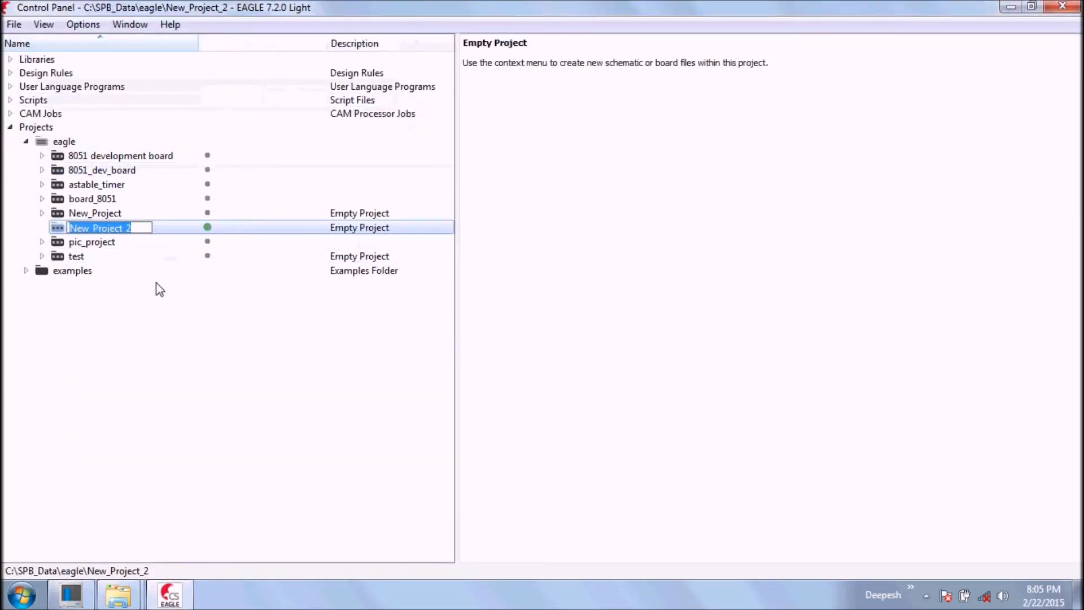
{"action": "key", "text": "BackSpace"}
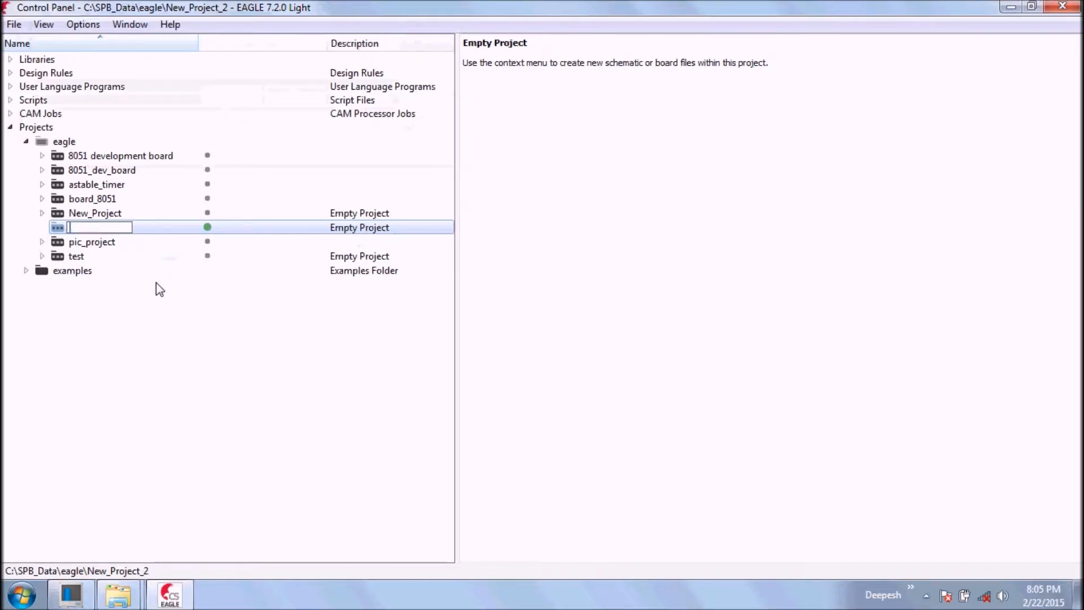
{"action": "type", "text": "tut_cust_lib"}
{"action": "key", "text": "Return"}
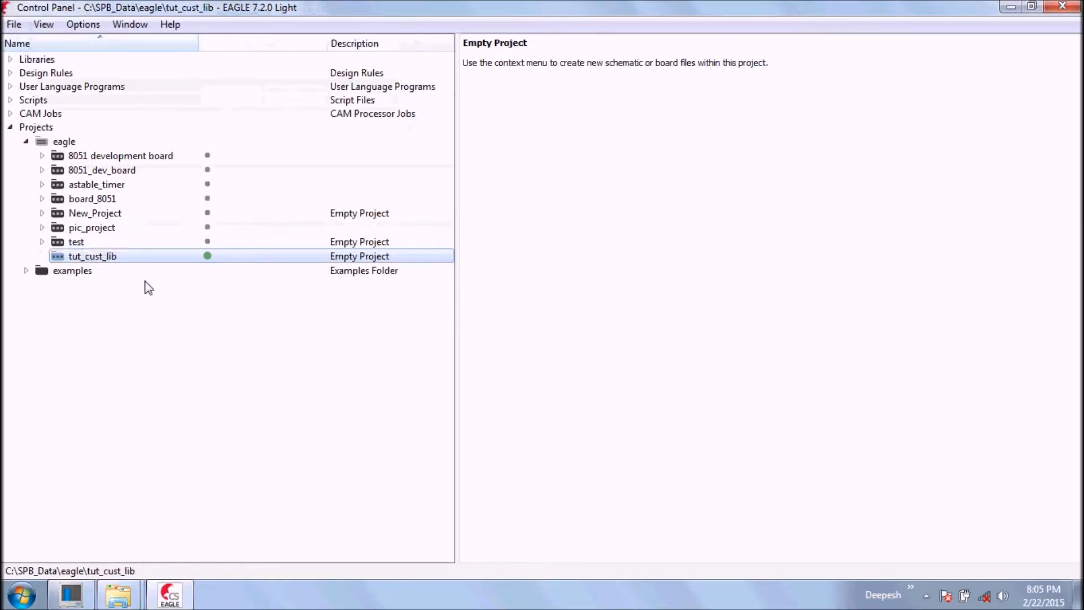
Step: Create a new schematic in the tut_cust_lib project and maximize its window
{"action": "right_click", "coordinate": [105, 264]}
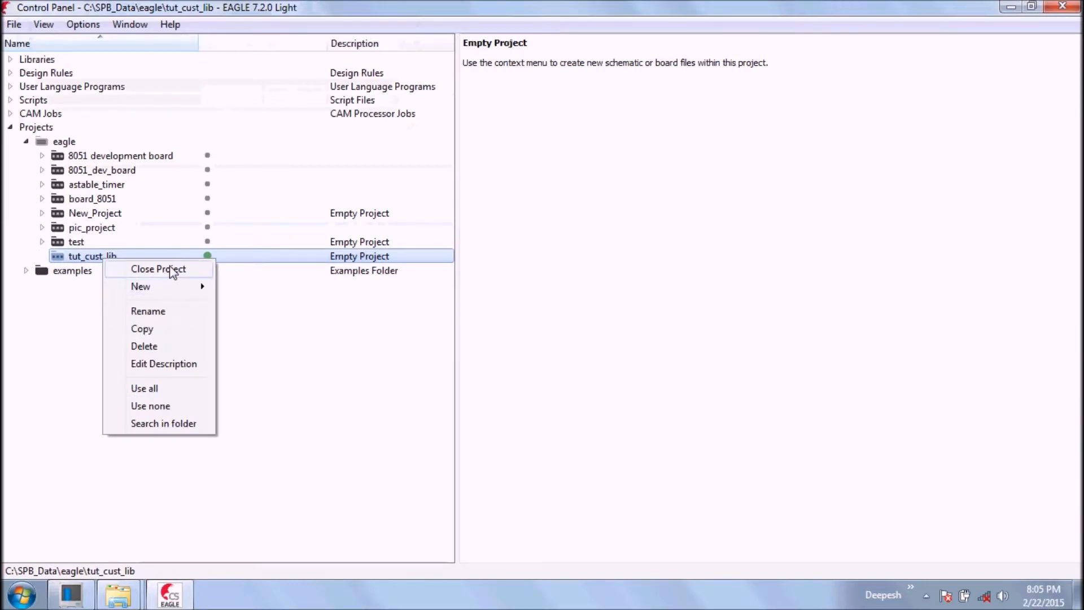
{"action": "mouse_move", "coordinate": [171, 285]}
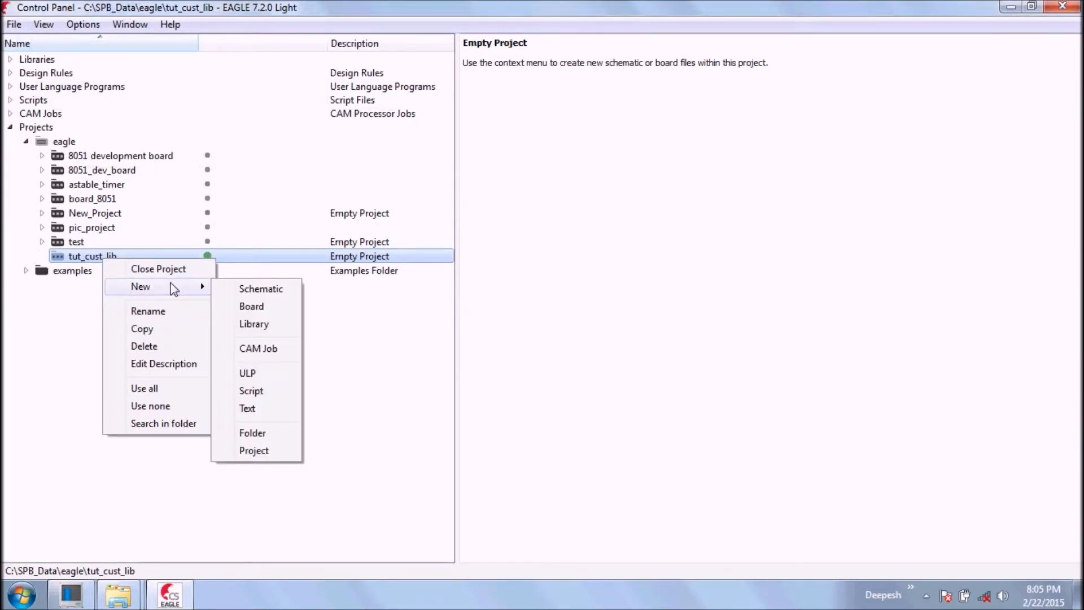
{"action": "left_click", "coordinate": [235, 292]}
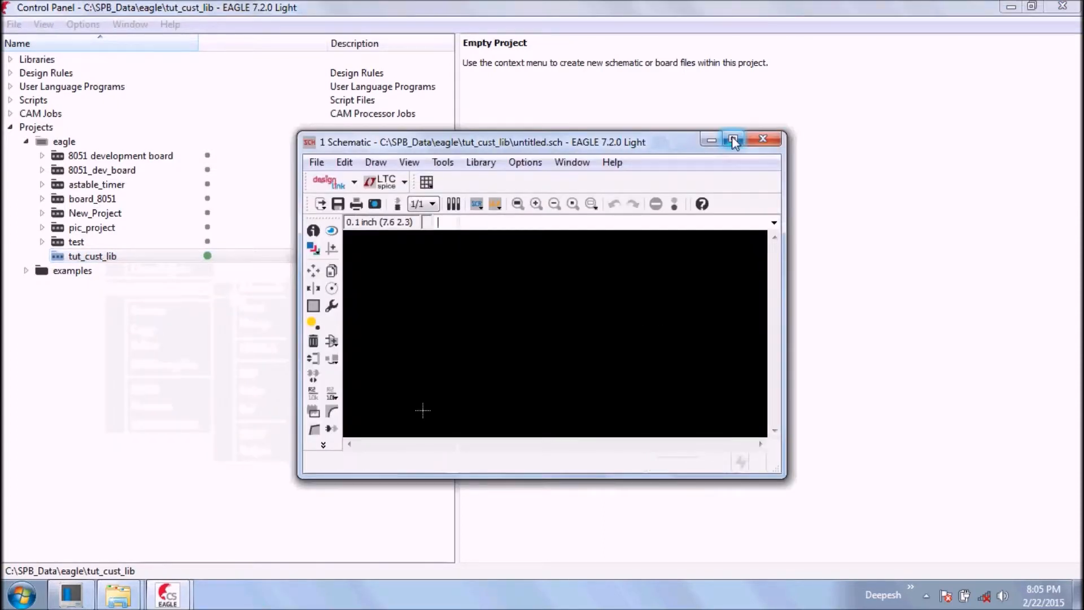
{"action": "left_click", "coordinate": [732, 140]}
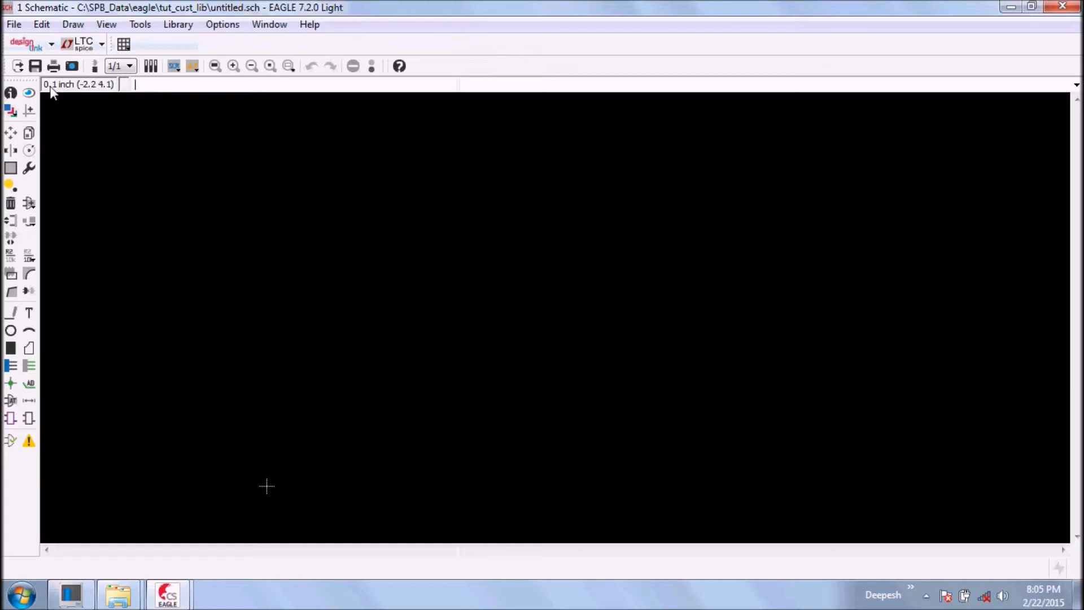
Step: Turn on the schematic's grid display with line style and a size of 0.1 inch
{"action": "left_click", "coordinate": [124, 44]}
{"action": "left_click", "coordinate": [120, 59]}
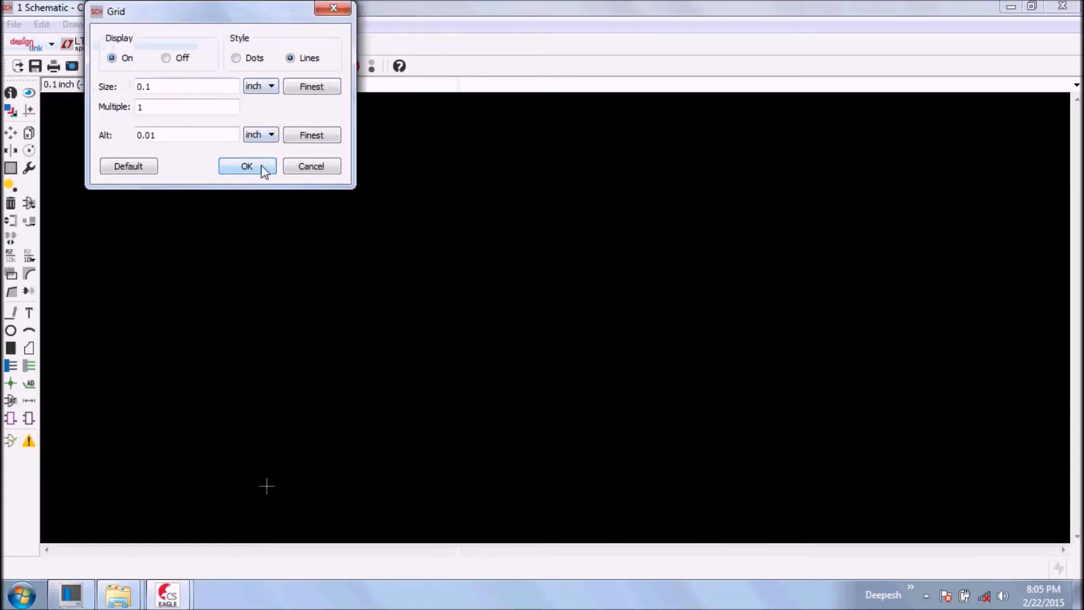
{"action": "left_click", "coordinate": [247, 166]}
{"action": "scroll", "coordinate": [266, 494], "scroll_direction": "up", "scroll_amount": 2}
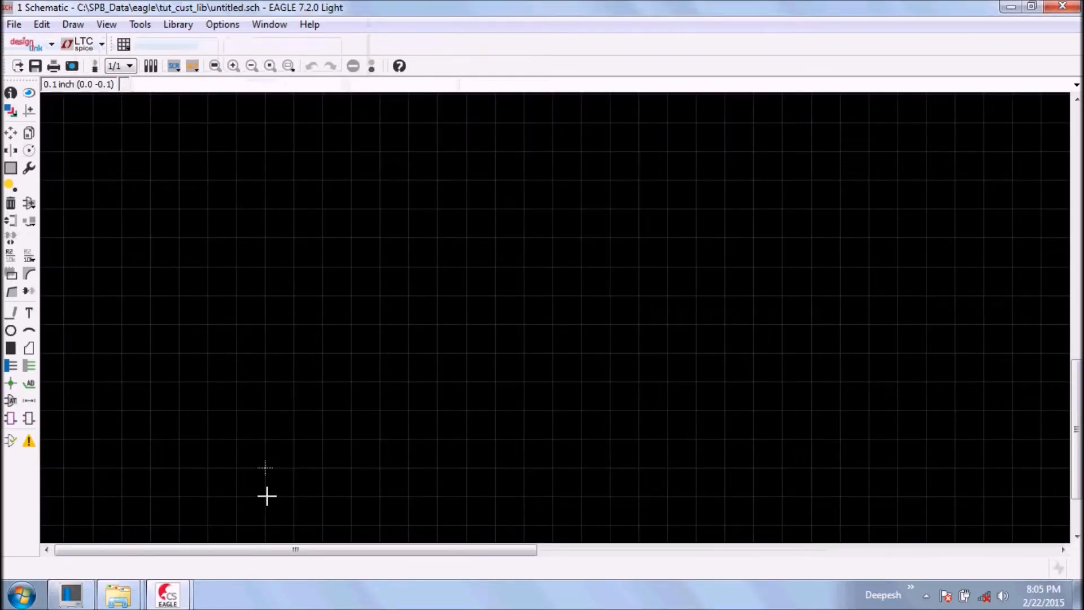
{"action": "scroll", "coordinate": [266, 495], "scroll_direction": "down", "scroll_amount": 3}
{"action": "scroll", "coordinate": [266, 496], "scroll_direction": "up", "scroll_amount": 3}
{"action": "scroll", "coordinate": [276, 457], "scroll_direction": "down", "scroll_amount": 4}
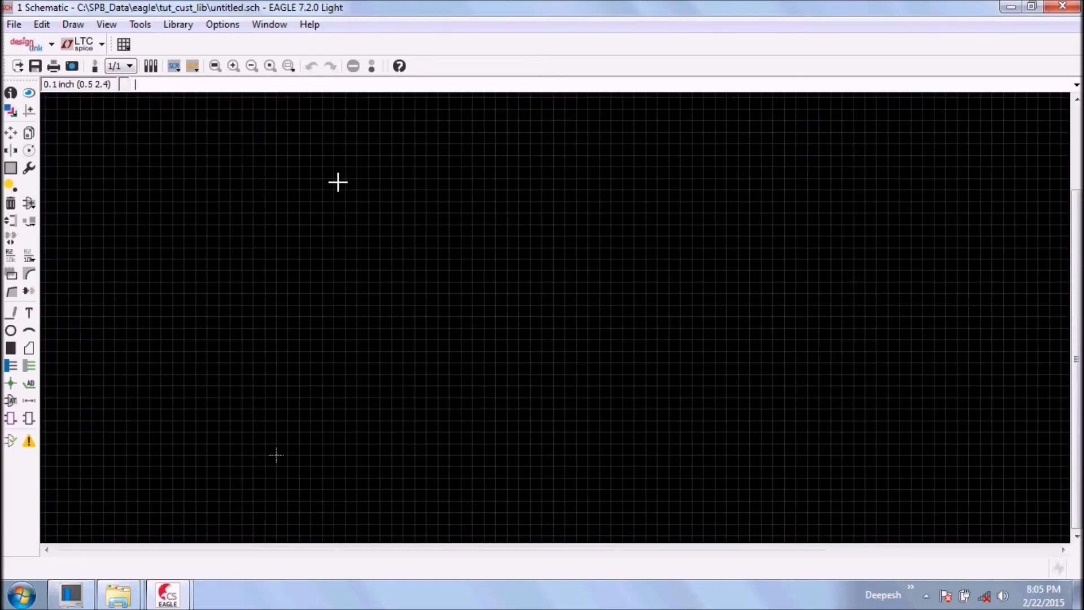
{"action": "scroll", "coordinate": [333, 360], "scroll_direction": "up", "scroll_amount": 1}
{"action": "scroll", "coordinate": [332, 360], "scroll_direction": "up", "scroll_amount": 1}
{"action": "scroll", "coordinate": [288, 484], "scroll_direction": "up", "scroll_amount": 2}
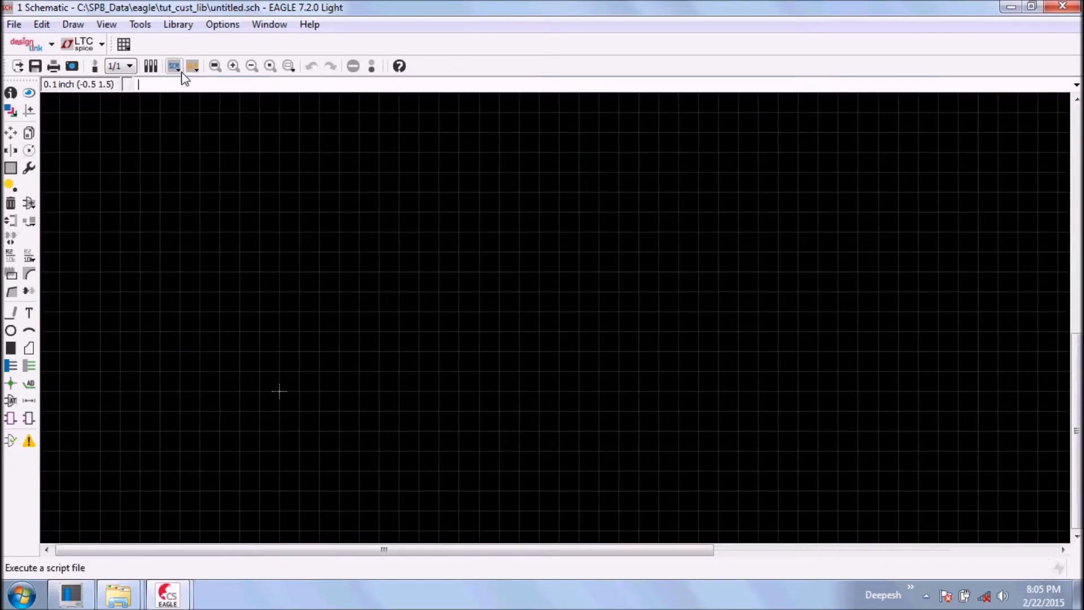
Step: Start selecting a library to use in the schematic, and copy the eagle_tut folder's path from Windows Explorer
{"action": "left_click", "coordinate": [217, 27]}
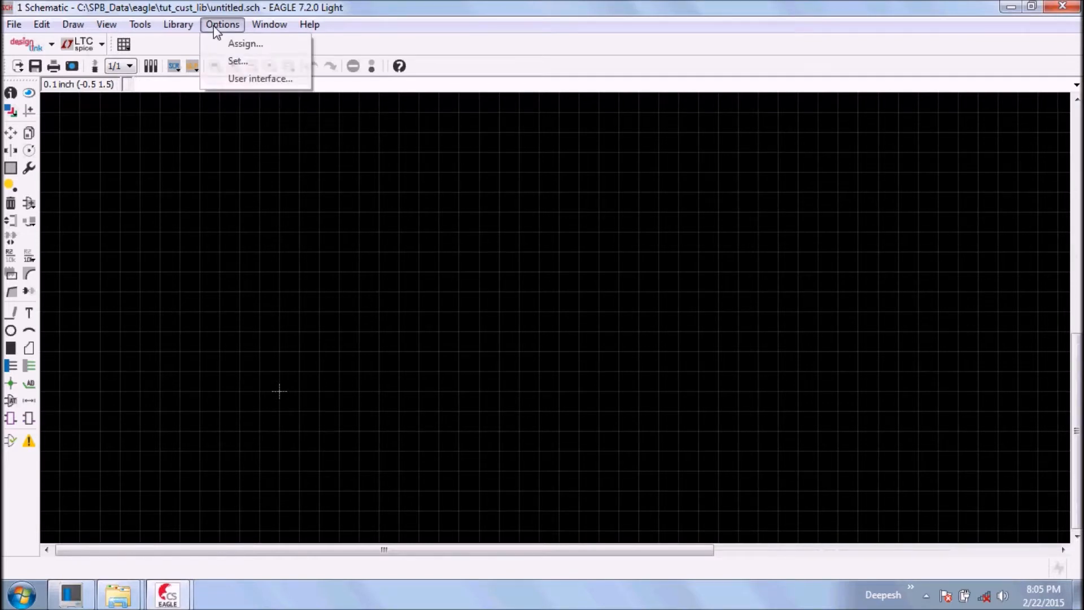
{"action": "mouse_move", "coordinate": [188, 27]}
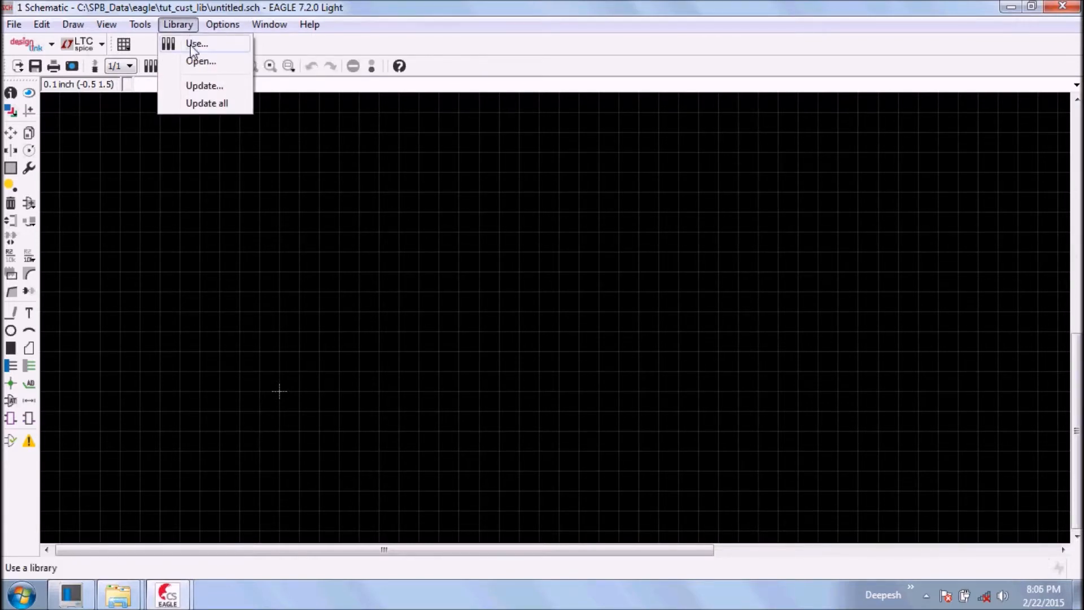
{"action": "left_click", "coordinate": [189, 26]}
{"action": "left_click", "coordinate": [189, 26]}
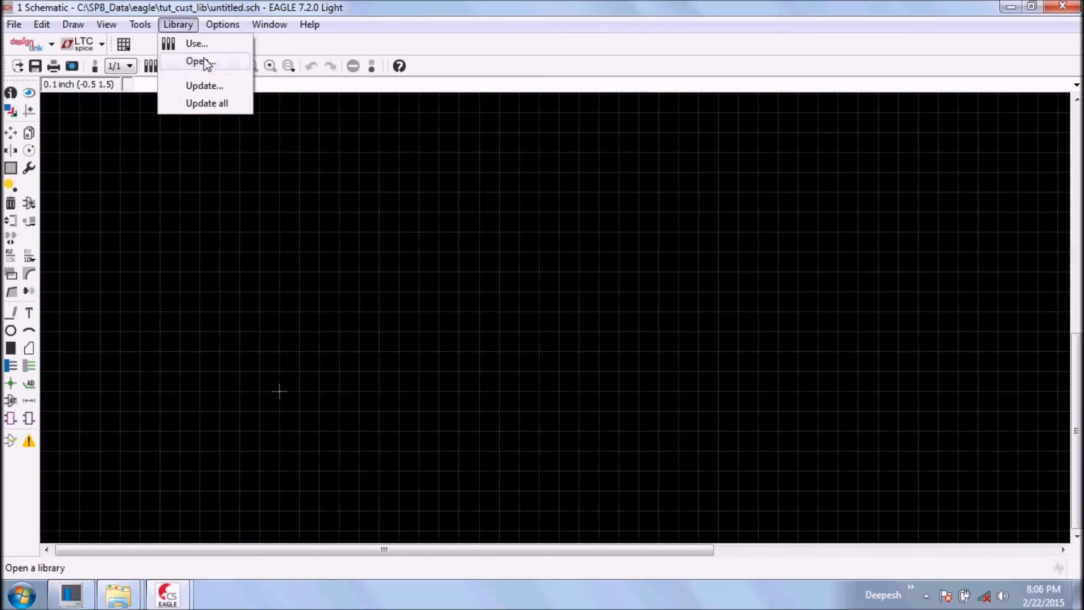
{"action": "left_click", "coordinate": [203, 45]}
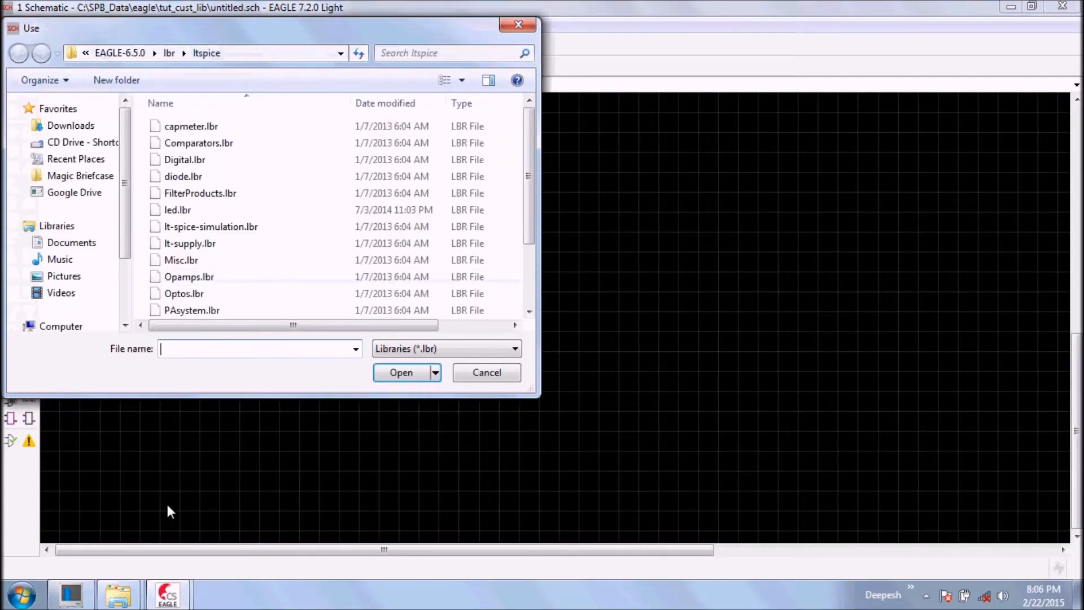
{"action": "left_click", "coordinate": [118, 594]}
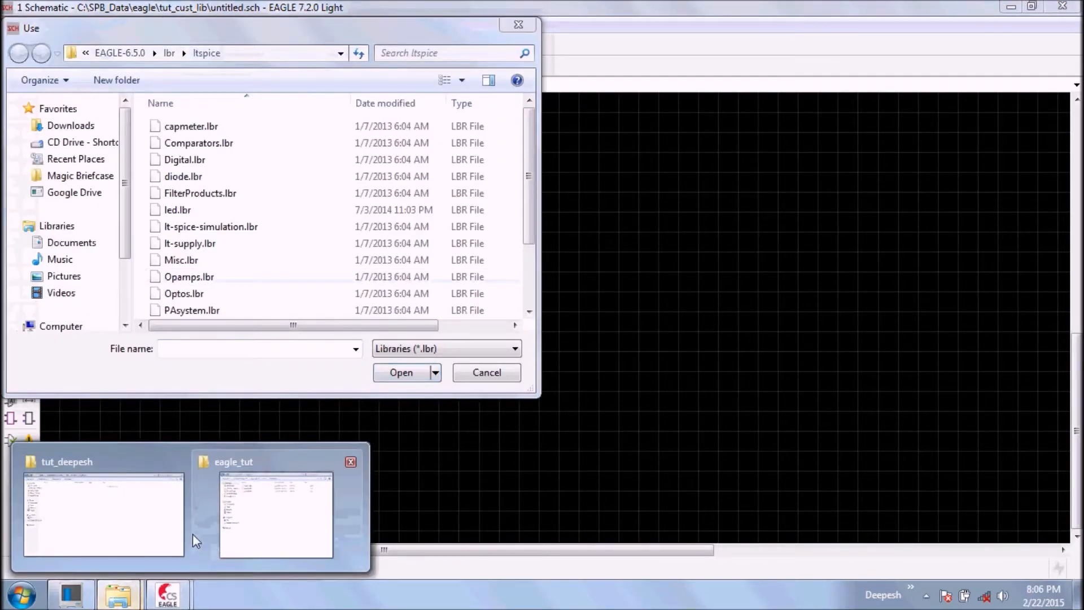
{"action": "left_click", "coordinate": [282, 517]}
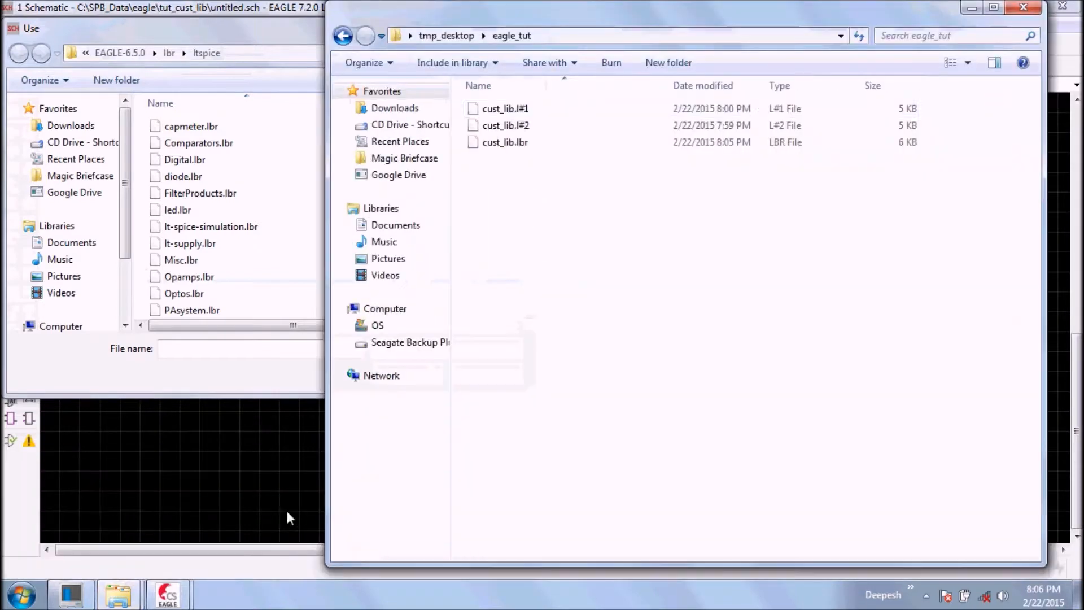
{"action": "left_click", "coordinate": [632, 141]}
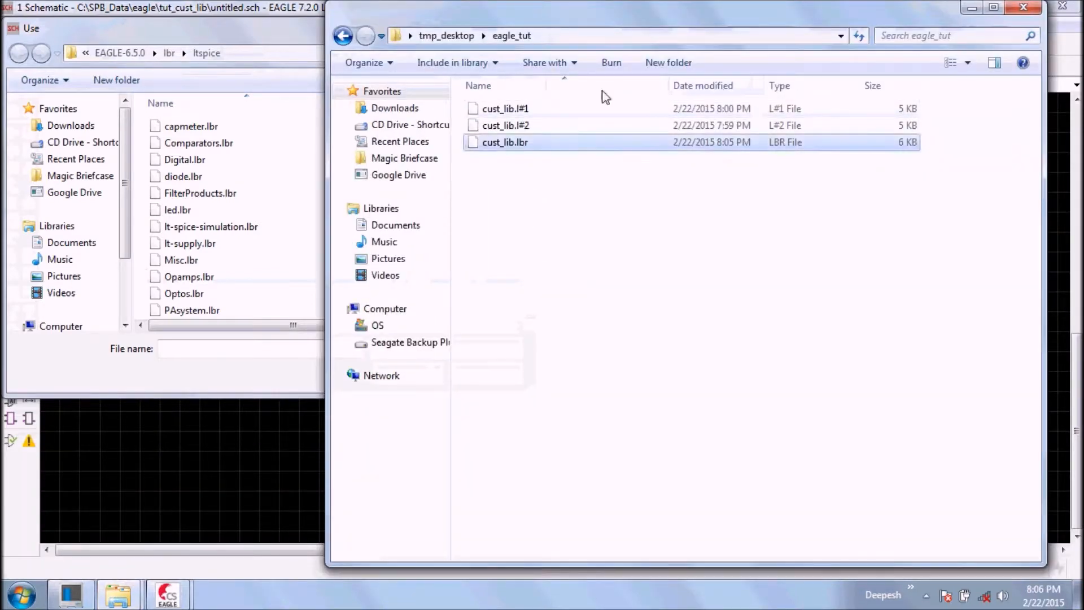
{"action": "left_click", "coordinate": [601, 35]}
{"action": "right_click", "coordinate": [602, 35]}
{"action": "left_click", "coordinate": [649, 87]}
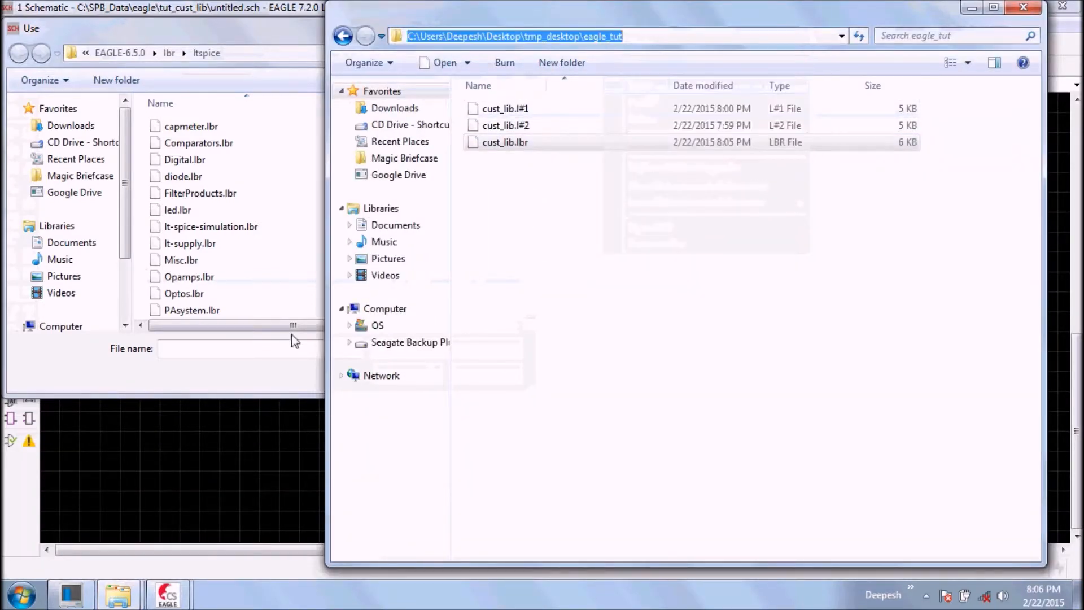
Step: Go to the copied eagle_tut folder path and load cust_lib.lbr for use in the schematic
{"action": "left_click", "coordinate": [259, 346]}
{"action": "right_click", "coordinate": [259, 346]}
{"action": "left_click", "coordinate": [305, 414]}
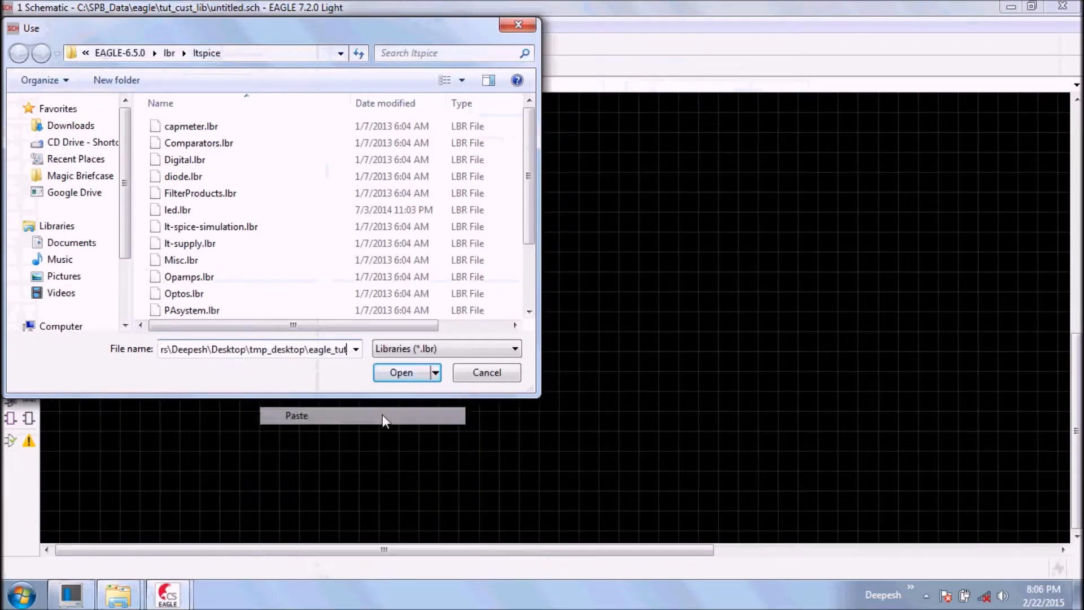
{"action": "left_click", "coordinate": [398, 372]}
{"action": "double_click", "coordinate": [195, 129]}
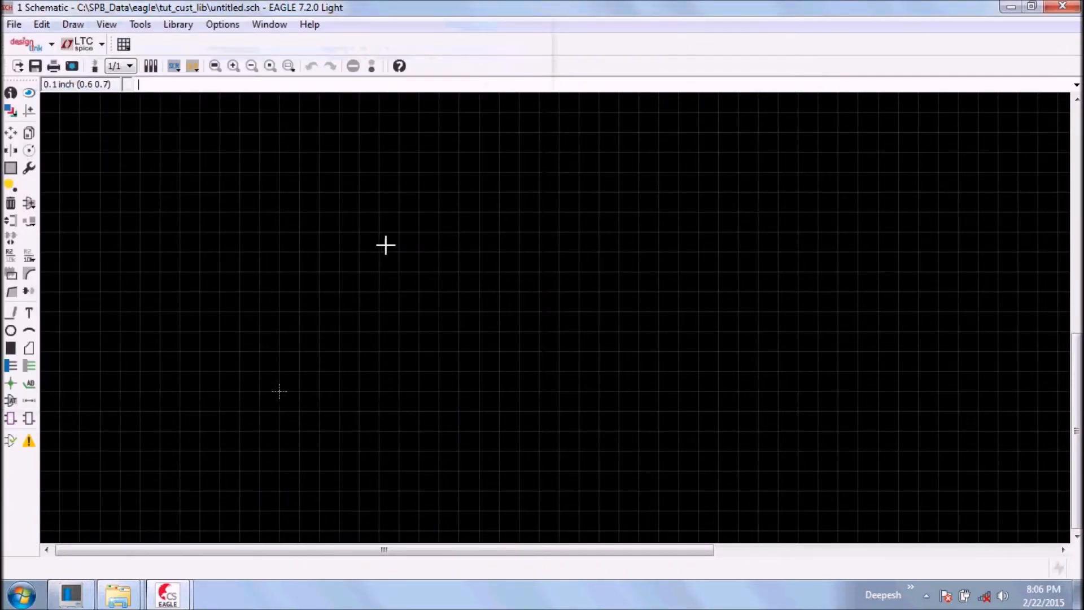
Step: Add one LM7805 from cust_lib to the schematic at about (1.1, 0.2) inch, then end the Add command
{"action": "left_click", "coordinate": [30, 203]}
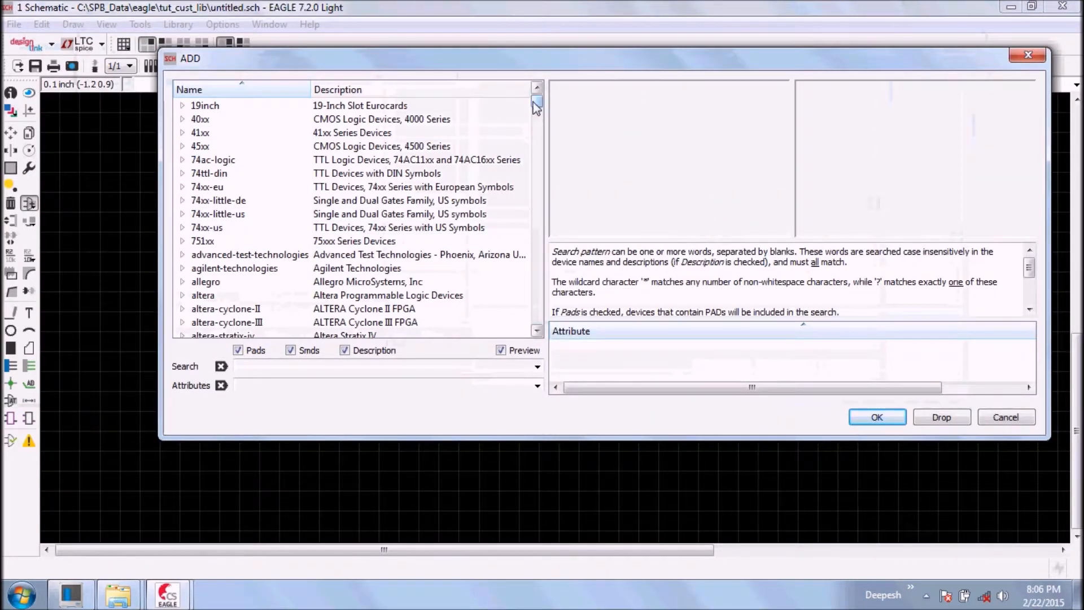
{"action": "left_click_drag", "start_coordinate": [537, 107], "coordinate": [532, 183]}
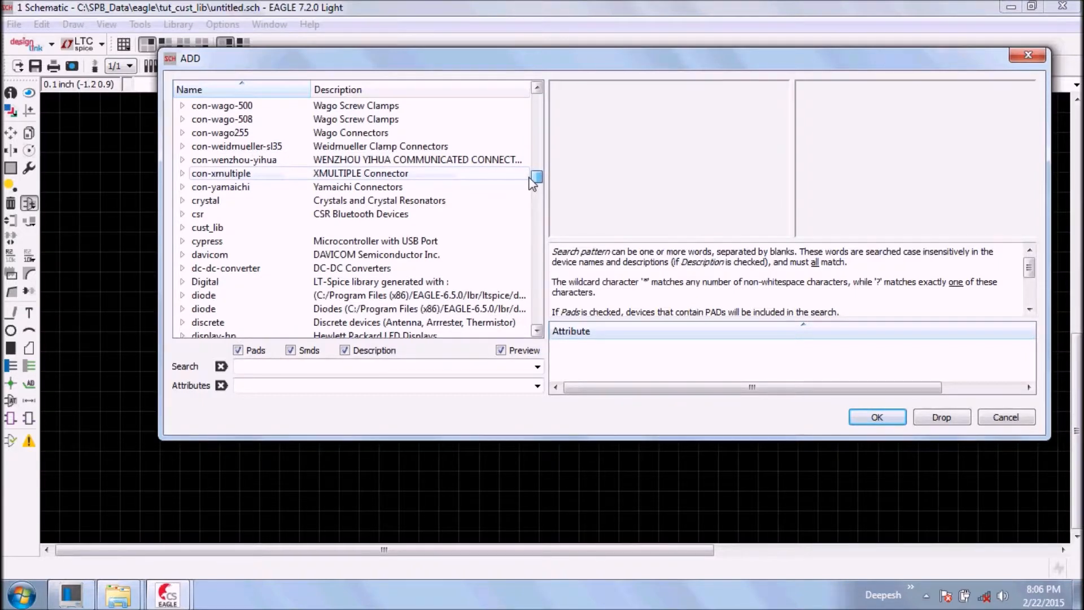
{"action": "left_click", "coordinate": [217, 229]}
{"action": "double_click", "coordinate": [218, 228]}
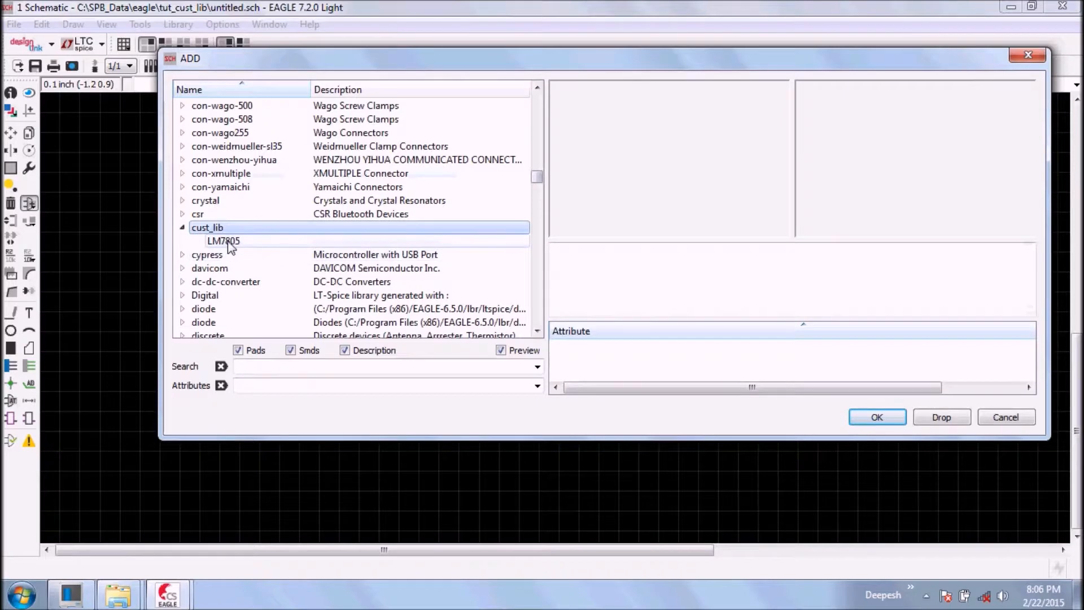
{"action": "left_click", "coordinate": [226, 242]}
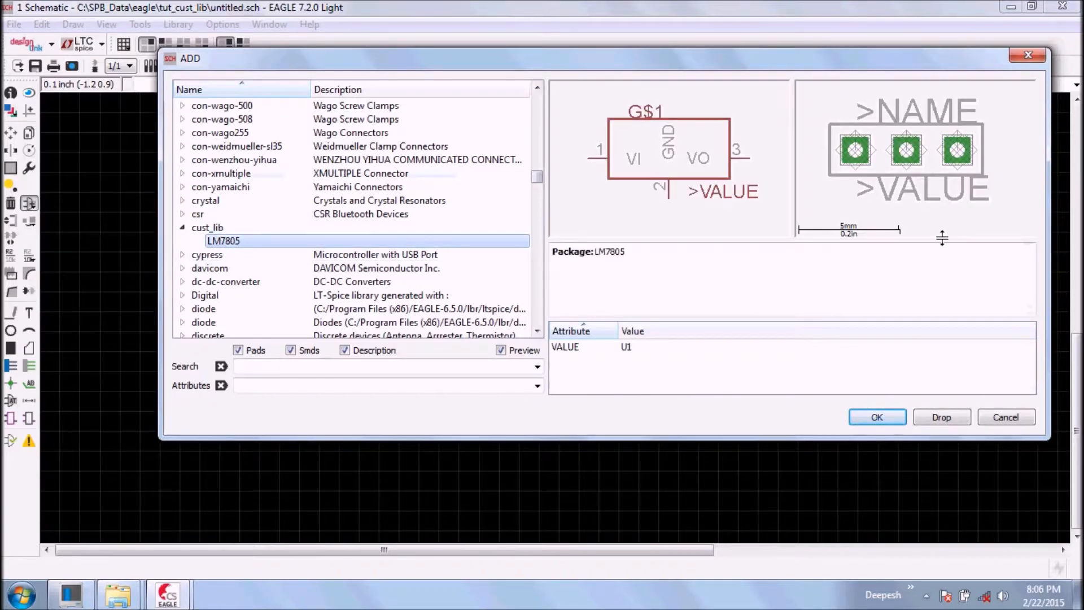
{"action": "left_click", "coordinate": [884, 421]}
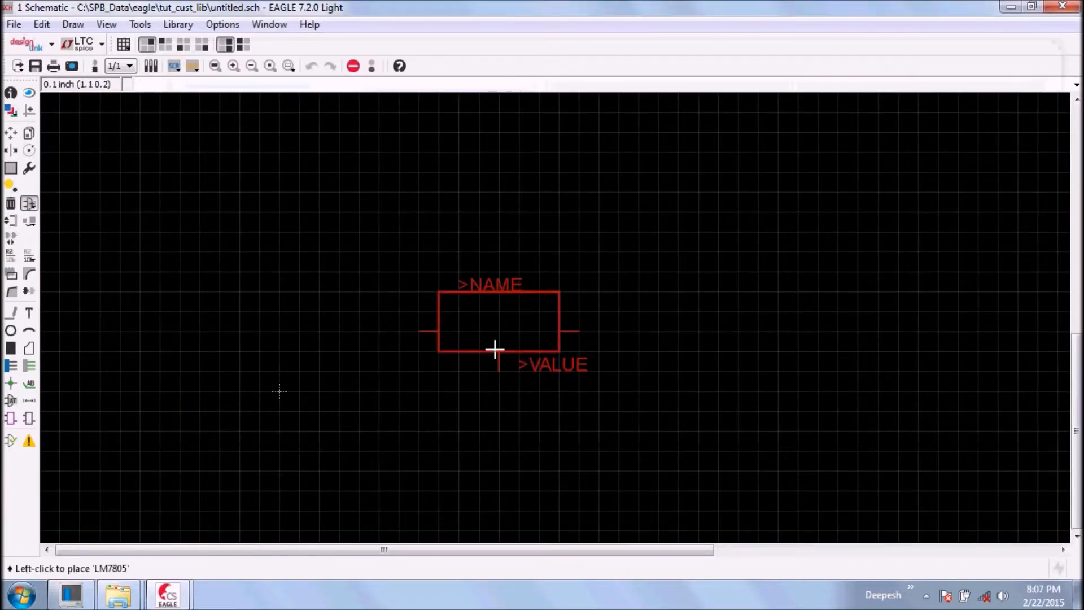
{"action": "left_click", "coordinate": [495, 350]}
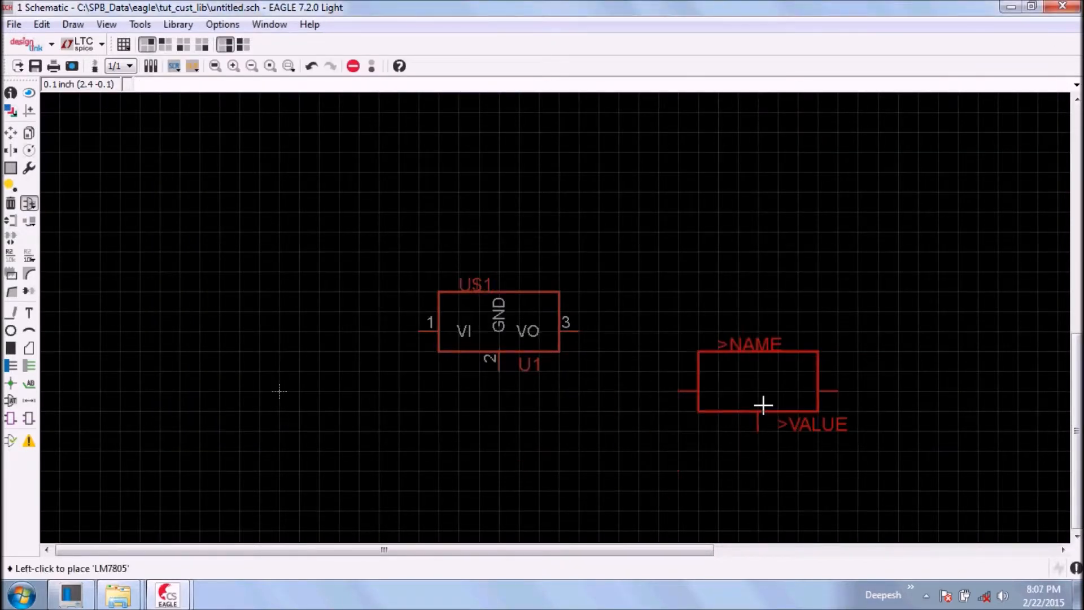
{"action": "key", "text": "Escape"}
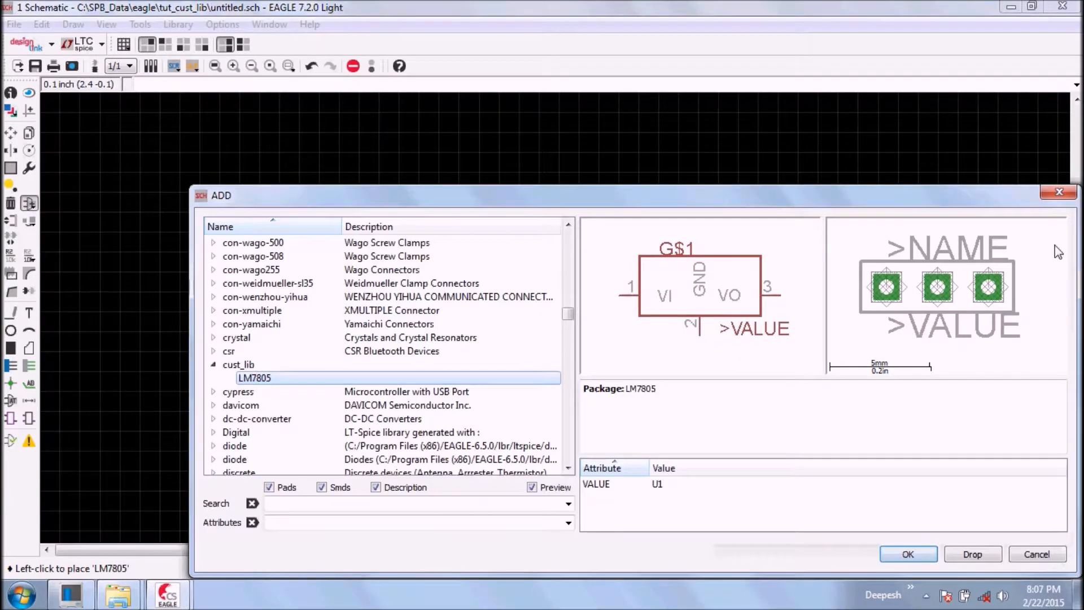
{"action": "left_click", "coordinate": [1059, 192]}
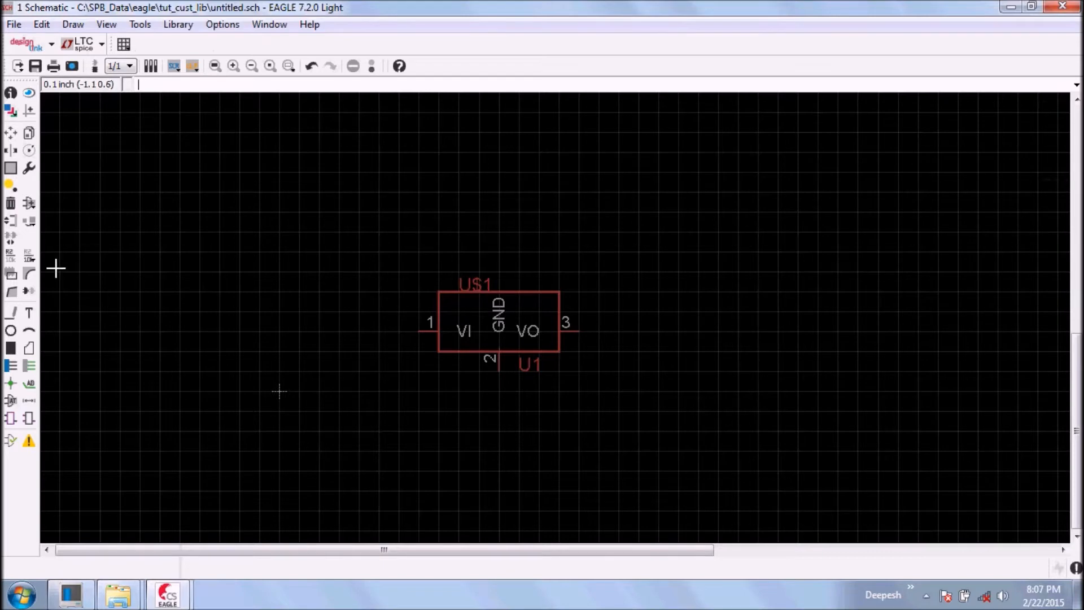
Step: Start adding a part and select the C2,5-3 capacitor from the C device in the capacitor-wima library
{"action": "left_click", "coordinate": [28, 204]}
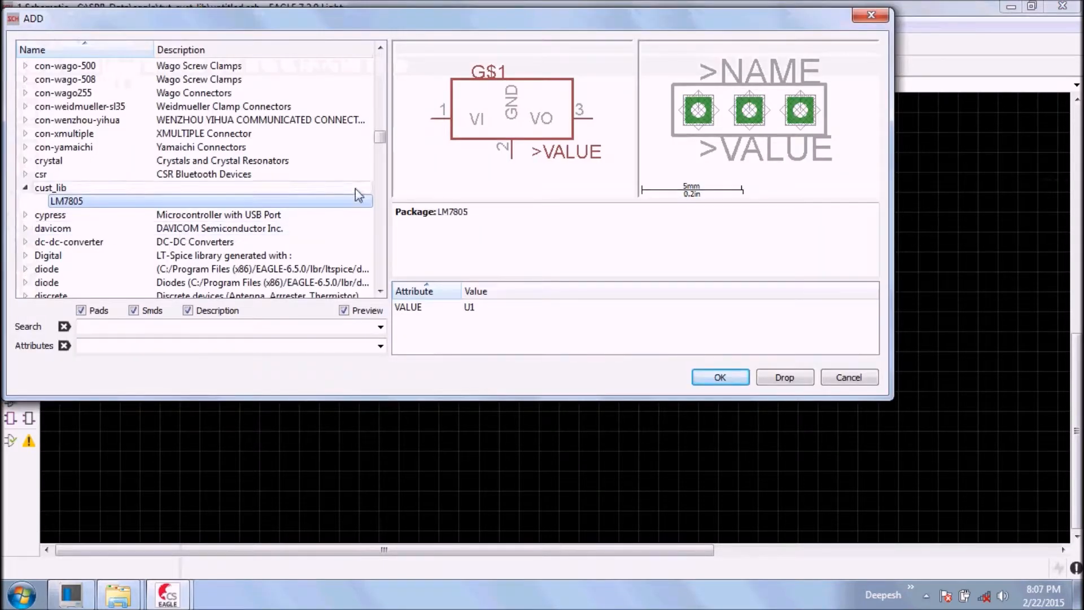
{"action": "left_click", "coordinate": [25, 188]}
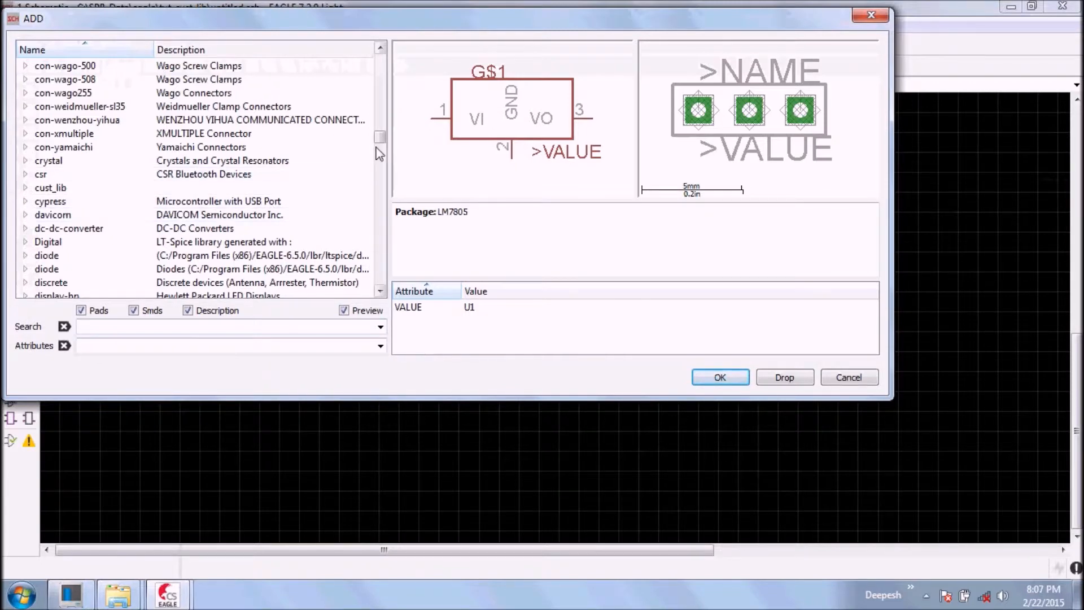
{"action": "left_click_drag", "start_coordinate": [379, 137], "coordinate": [379, 60]}
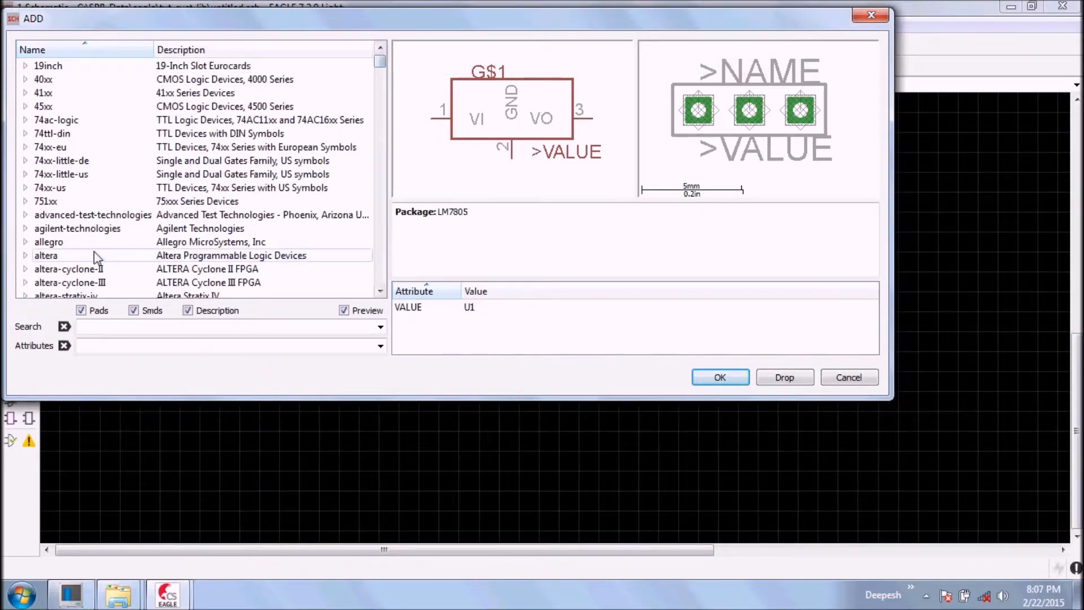
{"action": "scroll", "coordinate": [94, 251], "scroll_direction": "down", "scroll_amount": 6}
{"action": "scroll", "coordinate": [96, 254], "scroll_direction": "down", "scroll_amount": 3}
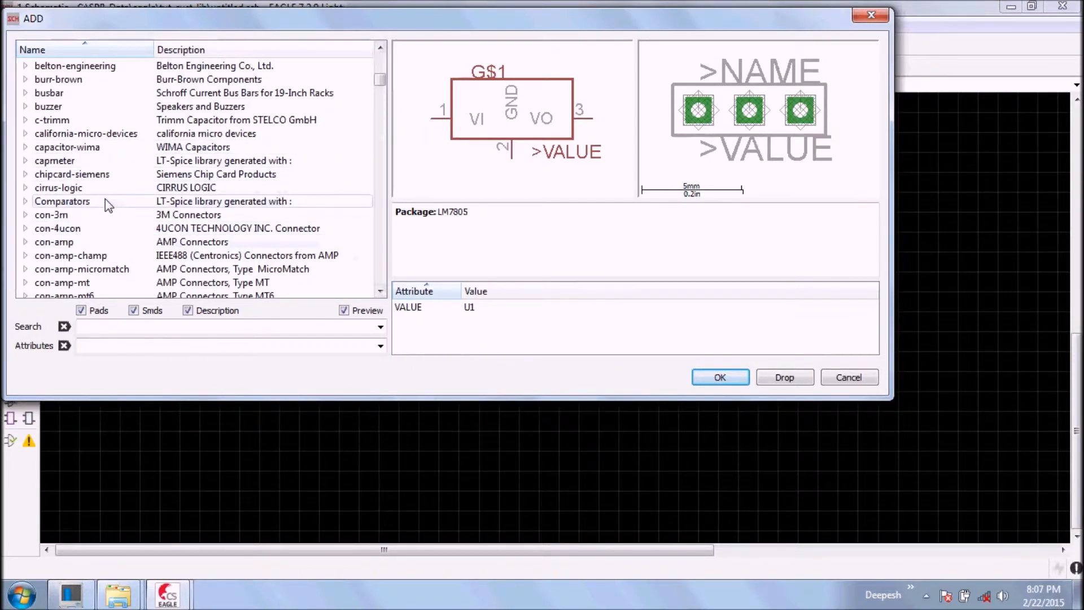
{"action": "left_click", "coordinate": [79, 148]}
{"action": "left_click", "coordinate": [24, 146]}
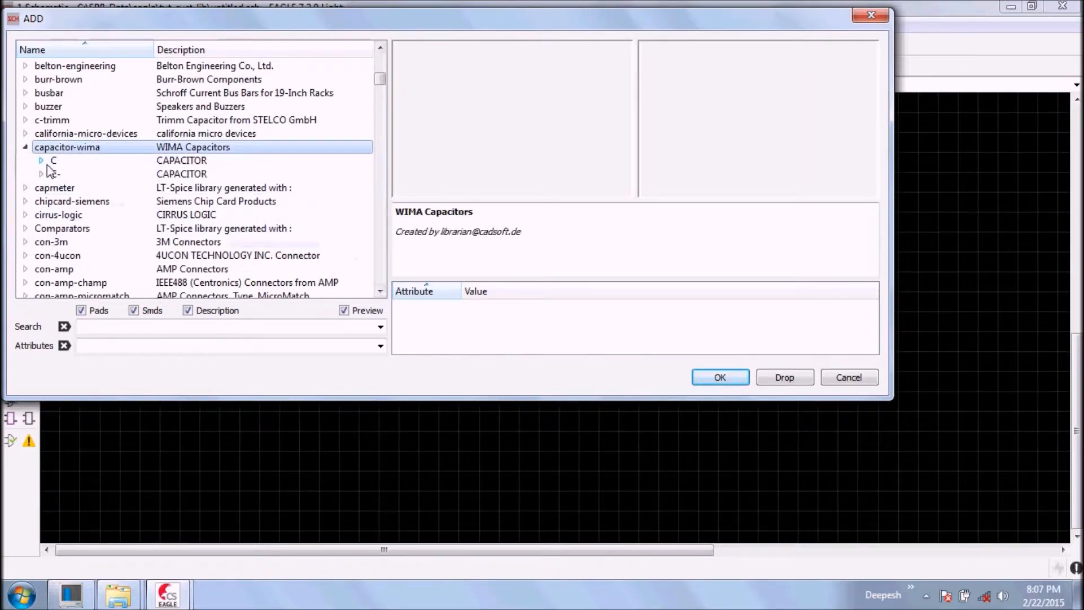
{"action": "double_click", "coordinate": [48, 164]}
{"action": "left_click", "coordinate": [175, 78]}
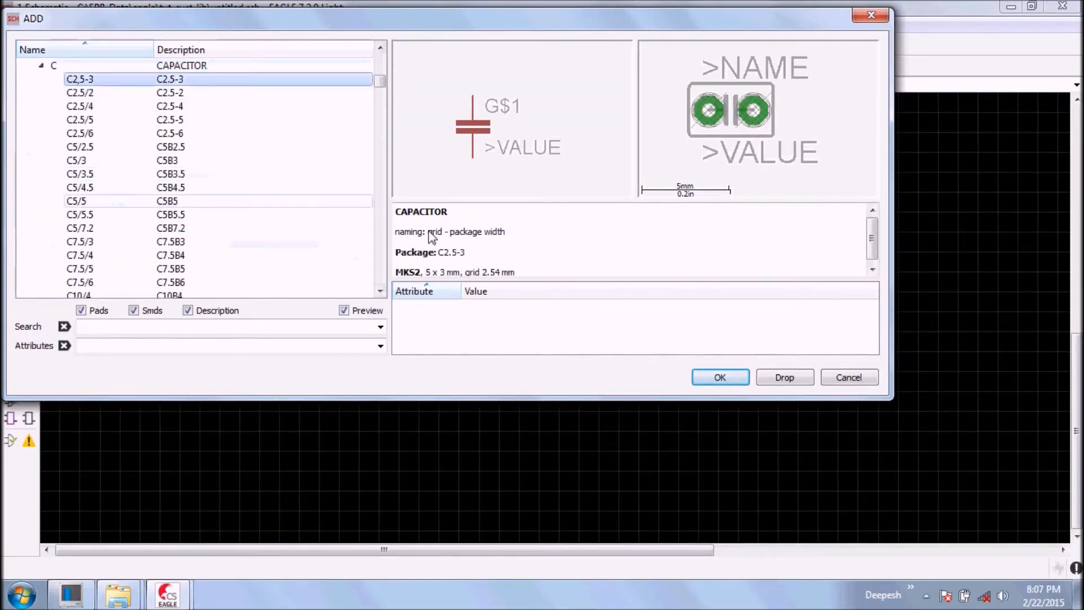
Step: Place two C2,5-3 capacitors below the regulator at about (0.4, -0.1) and (1.7, -0.1) inch, then end the Add command
{"action": "left_click", "coordinate": [716, 378]}
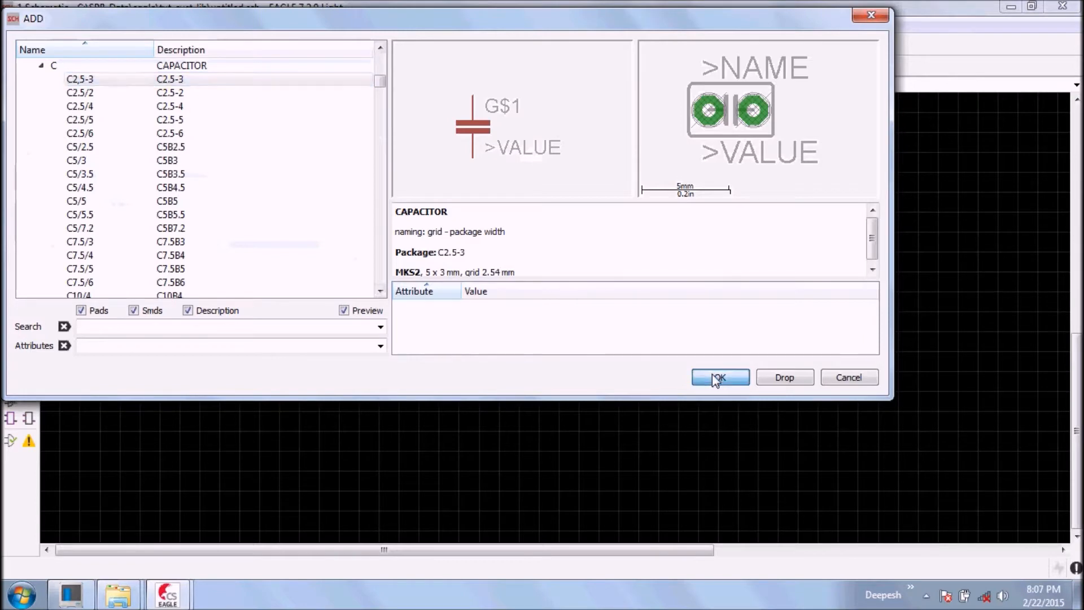
{"action": "left_click", "coordinate": [359, 421]}
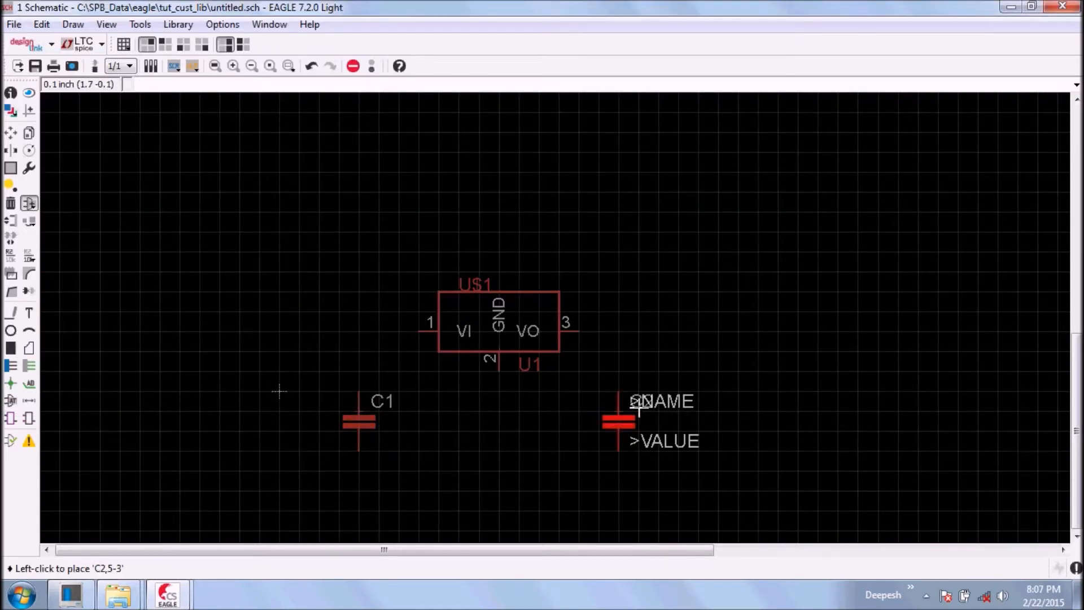
{"action": "left_click", "coordinate": [619, 402]}
{"action": "key", "text": "Escape"}
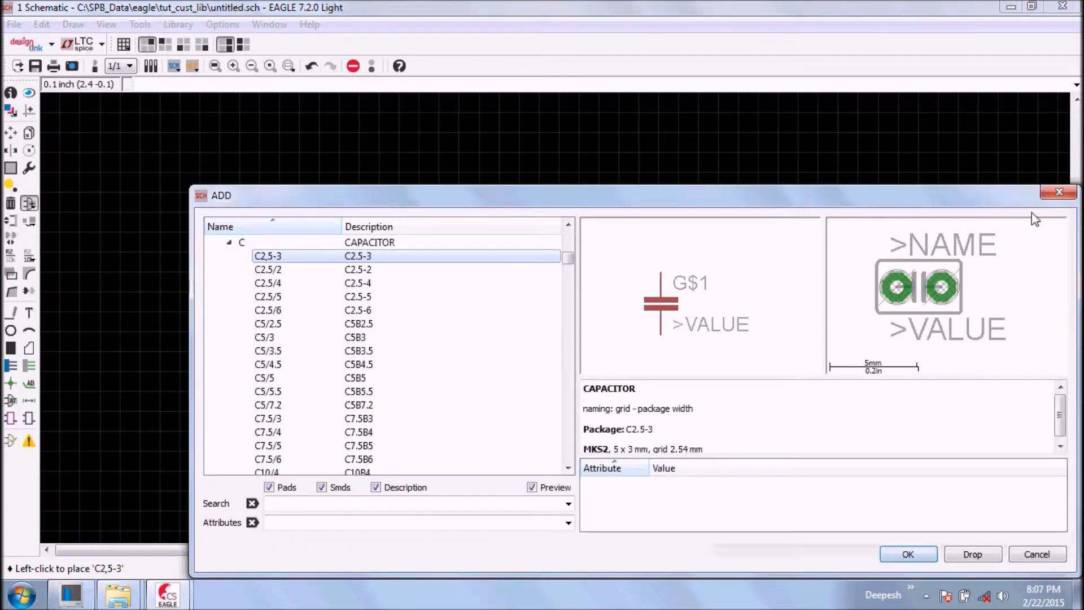
{"action": "key", "text": "Escape"}
Step: Set the value of capacitor C1 to 0.1u in its properties
{"action": "right_click", "coordinate": [358, 429]}
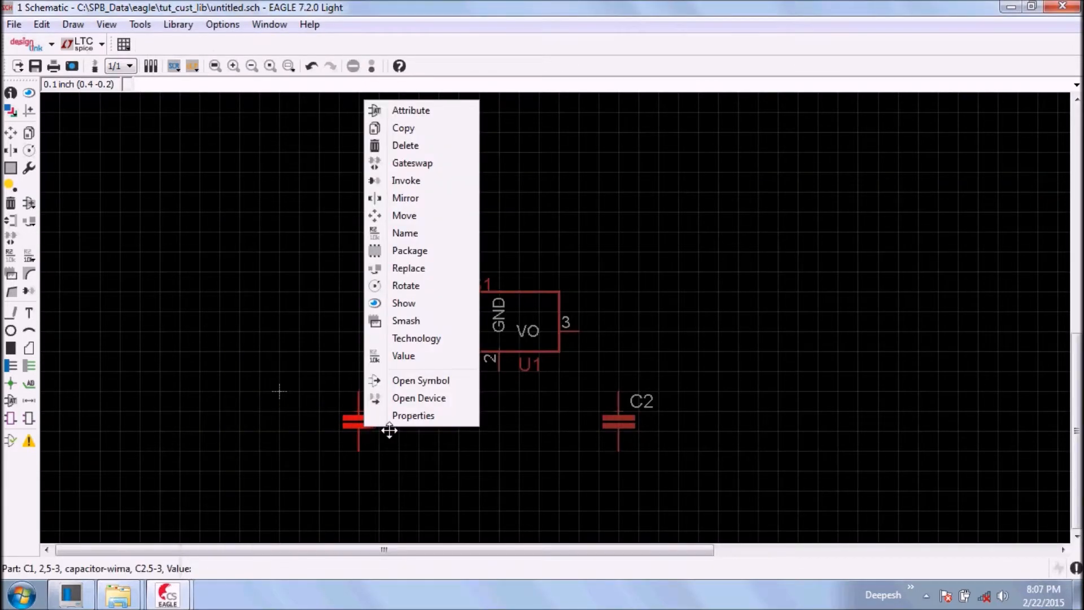
{"action": "left_click", "coordinate": [389, 431]}
{"action": "right_click", "coordinate": [354, 425]}
{"action": "left_click", "coordinate": [395, 415]}
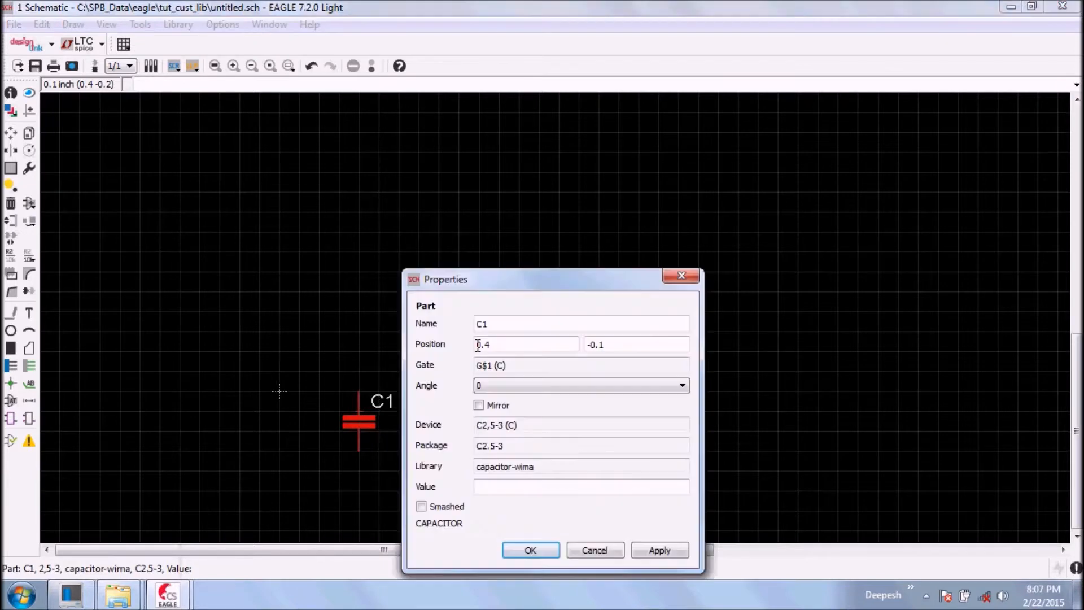
{"action": "left_click", "coordinate": [532, 487]}
{"action": "type", "text": "0.1u"}
{"action": "key", "text": "Return"}
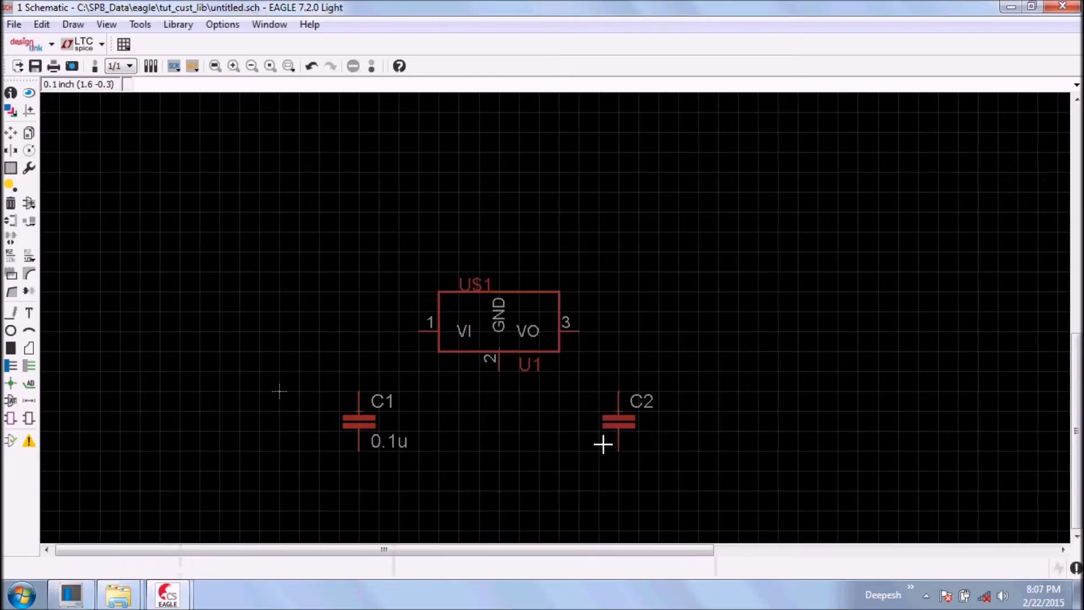
Step: Set the value of capacitor C2 to 0.1u in its properties
{"action": "right_click", "coordinate": [611, 421]}
{"action": "left_click", "coordinate": [654, 413]}
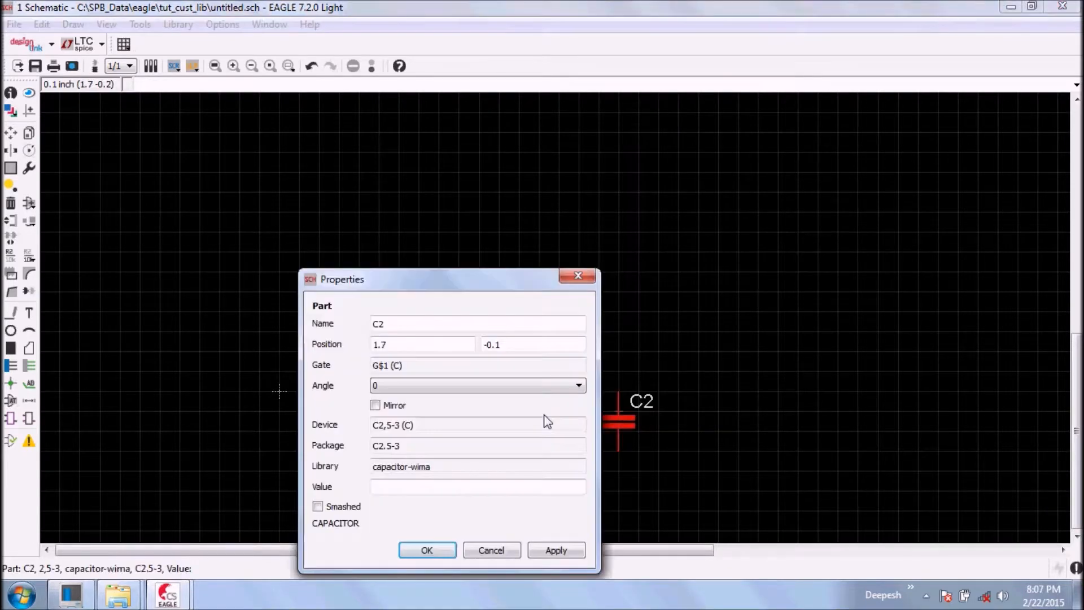
{"action": "left_click", "coordinate": [404, 485]}
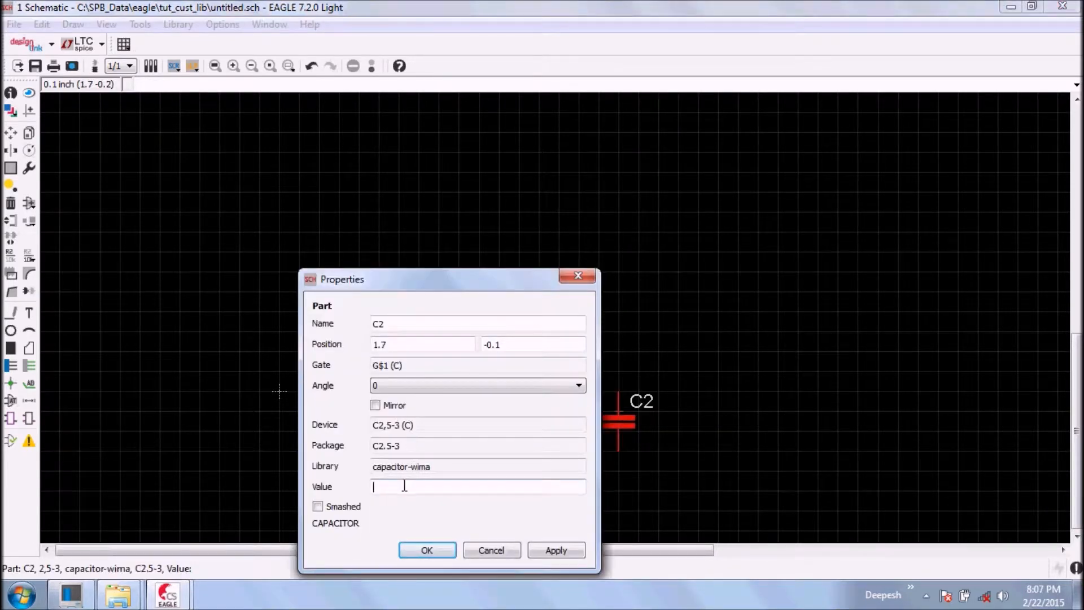
{"action": "type", "text": "0.1u"}
{"action": "key", "text": "Return"}
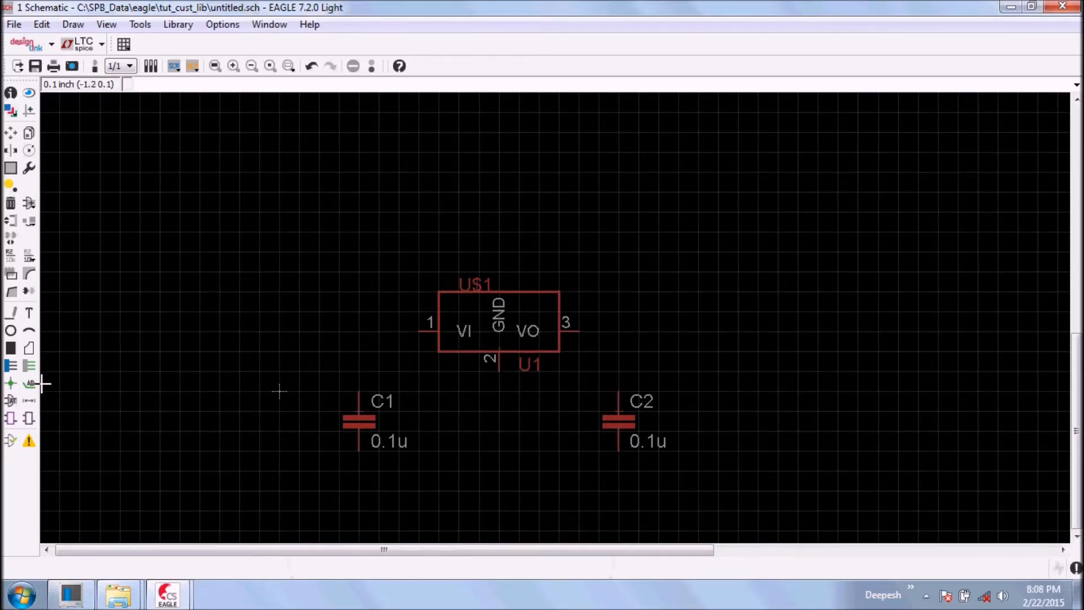
Step: Wire the upper pin of C1 to the regulator's VI pin and the VO pin to the upper pin of C2
{"action": "left_click", "coordinate": [11, 312]}
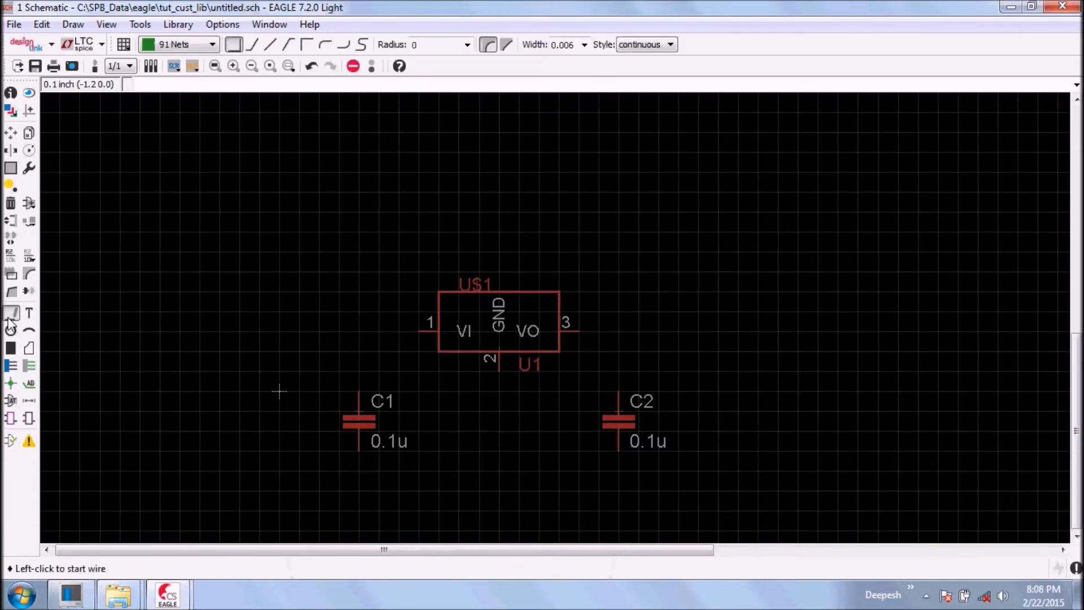
{"action": "left_click", "coordinate": [359, 392]}
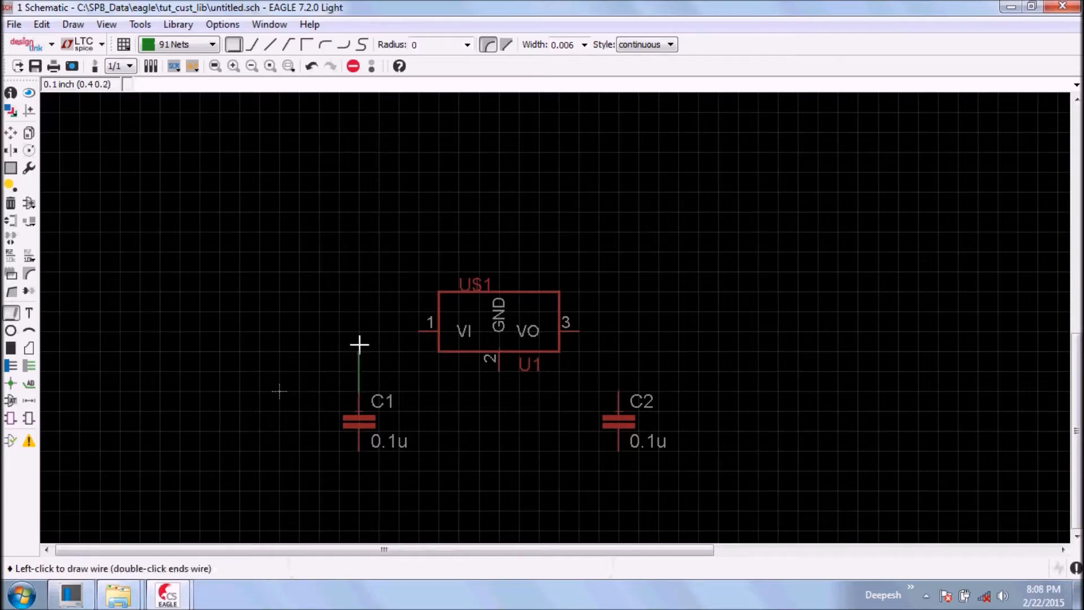
{"action": "left_click", "coordinate": [406, 332]}
{"action": "left_click", "coordinate": [420, 331]}
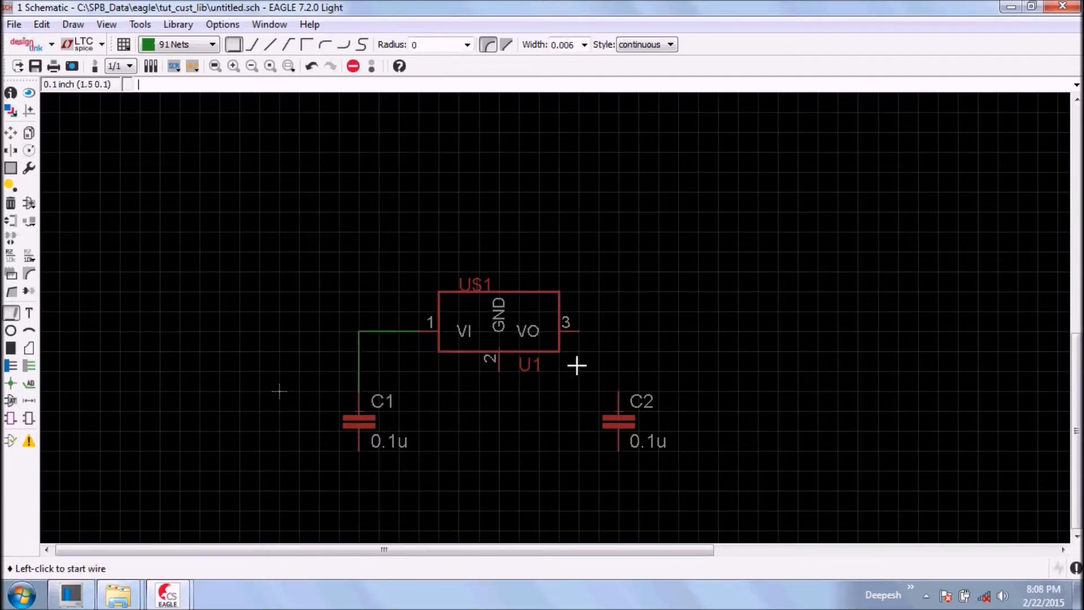
{"action": "left_click", "coordinate": [577, 332]}
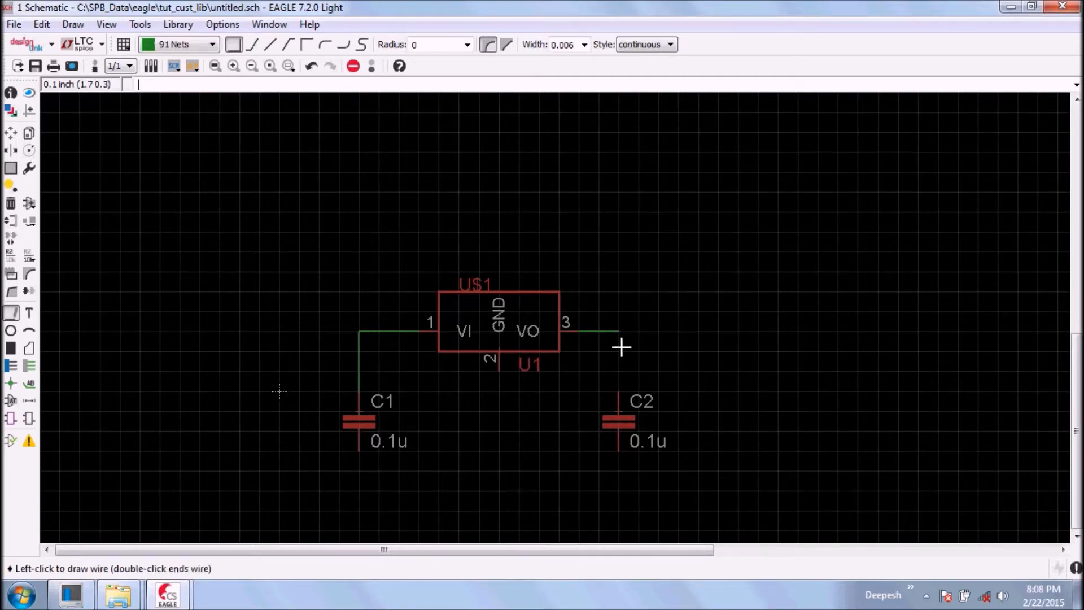
{"action": "left_click", "coordinate": [625, 393]}
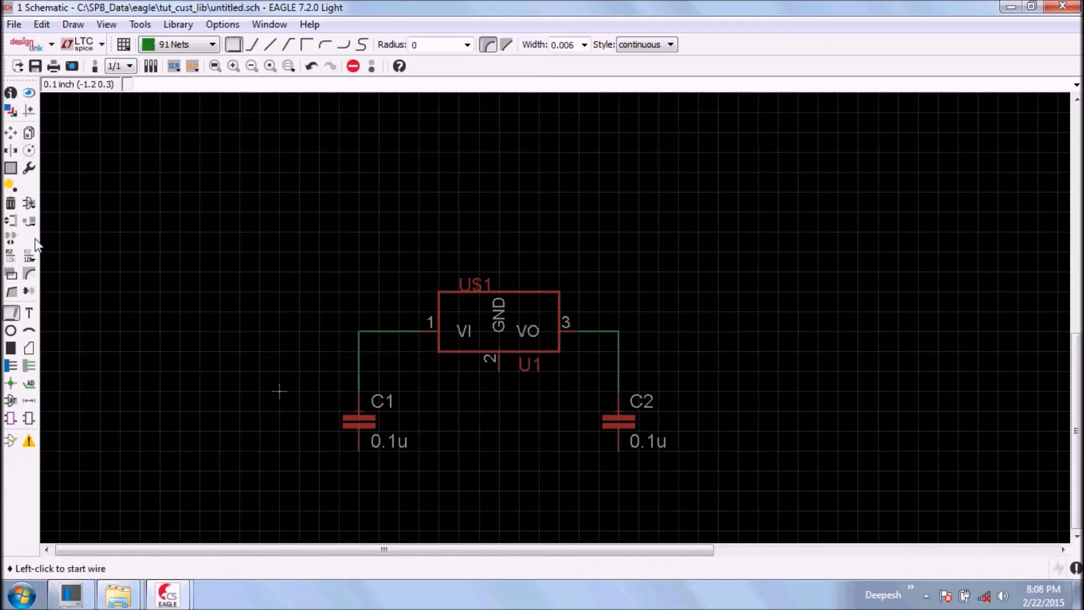
Step: Search the libraries for gnd and place the supply2 GND symbol below the regulator at about (1.1, -0.5) inch
{"action": "left_click", "coordinate": [29, 205]}
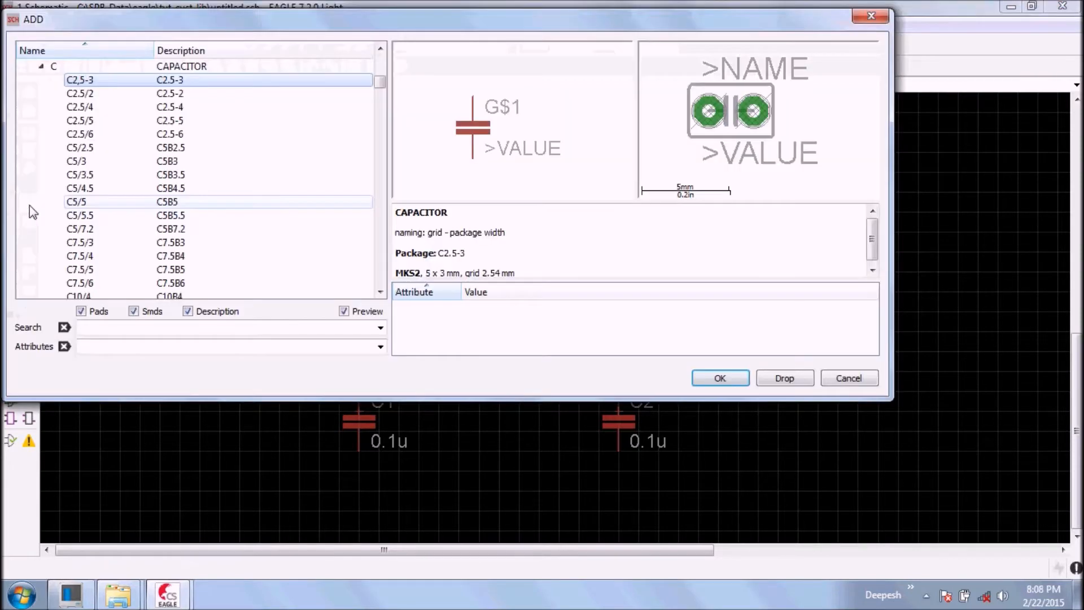
{"action": "left_click", "coordinate": [42, 66]}
{"action": "left_click", "coordinate": [101, 326]}
{"action": "type", "text": "gnd"}
{"action": "key", "text": "Return"}
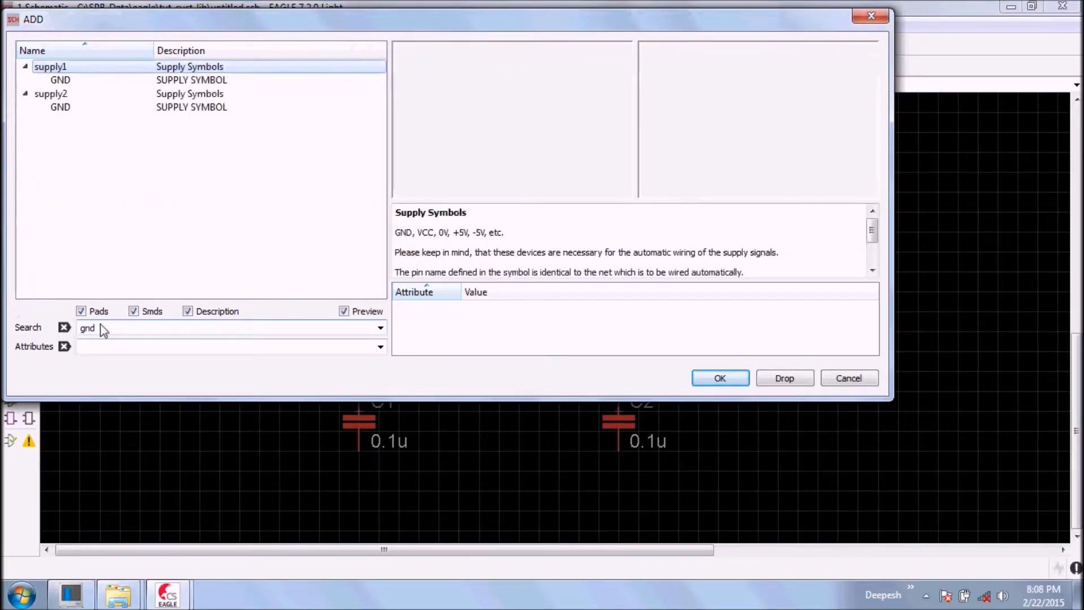
{"action": "left_click", "coordinate": [73, 107]}
{"action": "left_click", "coordinate": [732, 385]}
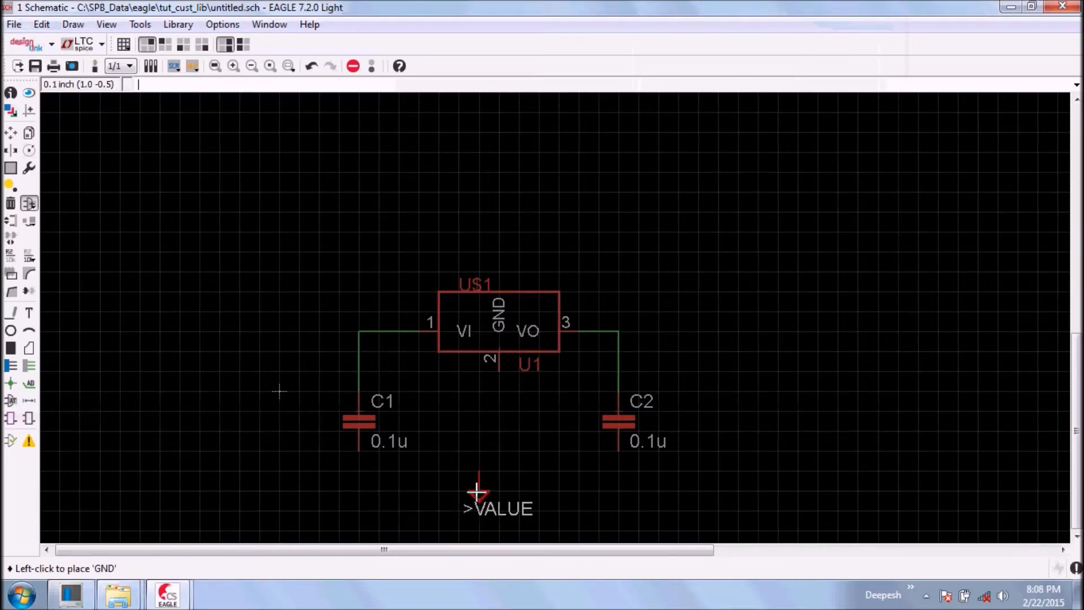
{"action": "left_click", "coordinate": [500, 493]}
{"action": "key", "text": "Escape"}
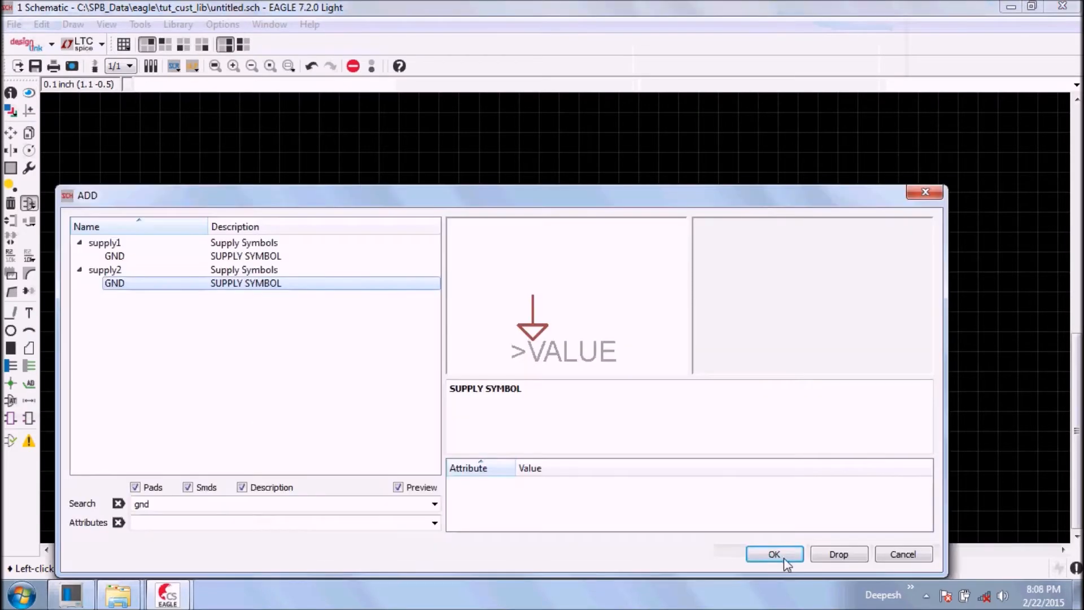
{"action": "left_click", "coordinate": [901, 555]}
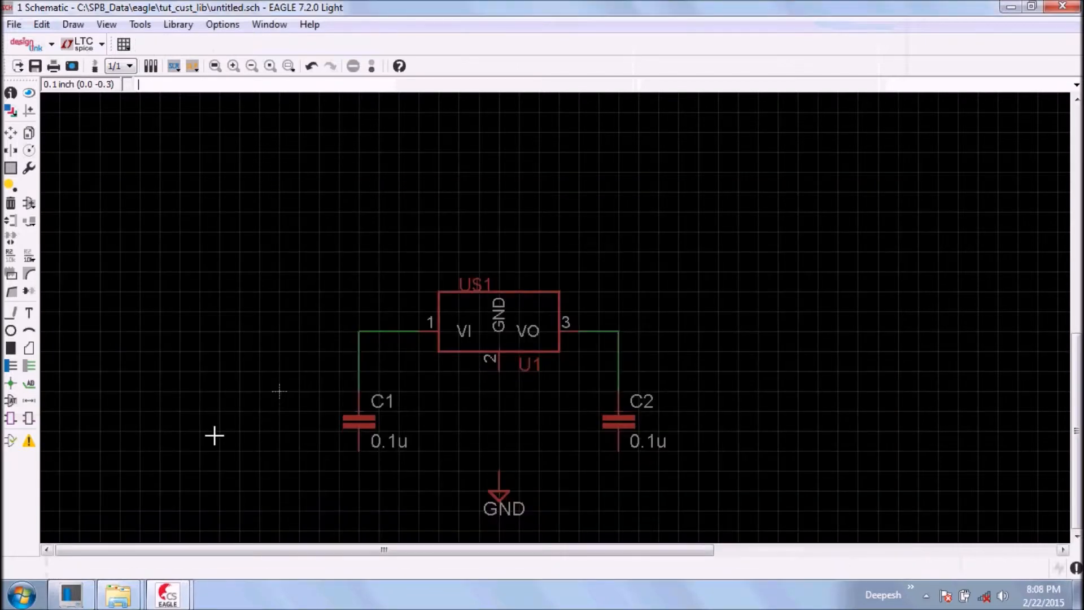
Step: Wire the lower pins of C1 and C2 and the regulator's GND pin to the GND symbol, and add a junction where they meet
{"action": "left_click", "coordinate": [12, 316]}
{"action": "left_click", "coordinate": [358, 450]}
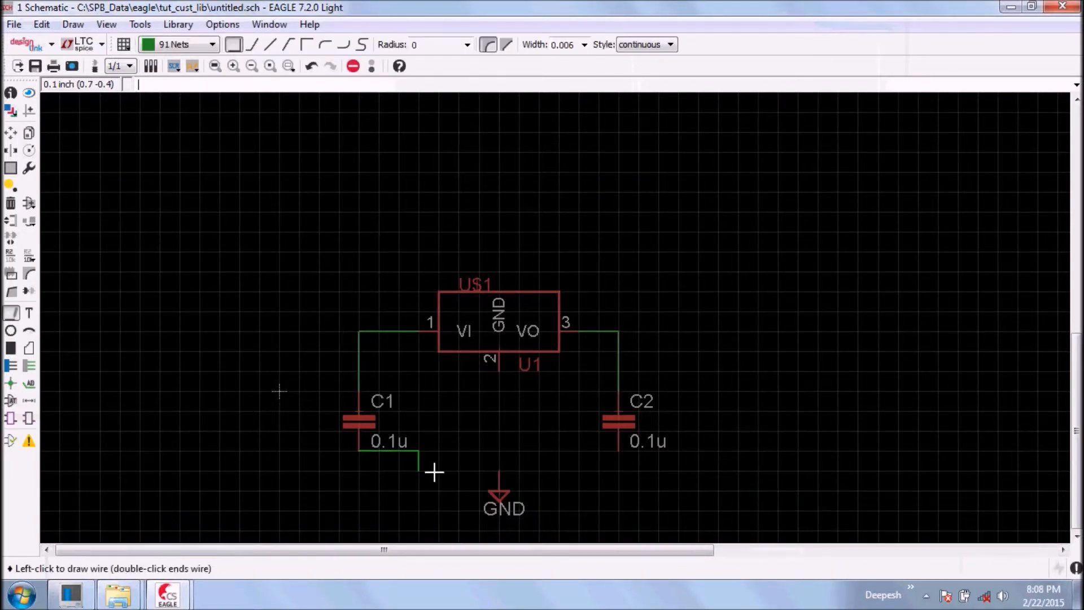
{"action": "left_click", "coordinate": [500, 477]}
{"action": "left_click", "coordinate": [620, 452]}
{"action": "left_click", "coordinate": [499, 451]}
{"action": "left_click", "coordinate": [499, 369]}
{"action": "left_click", "coordinate": [500, 455]}
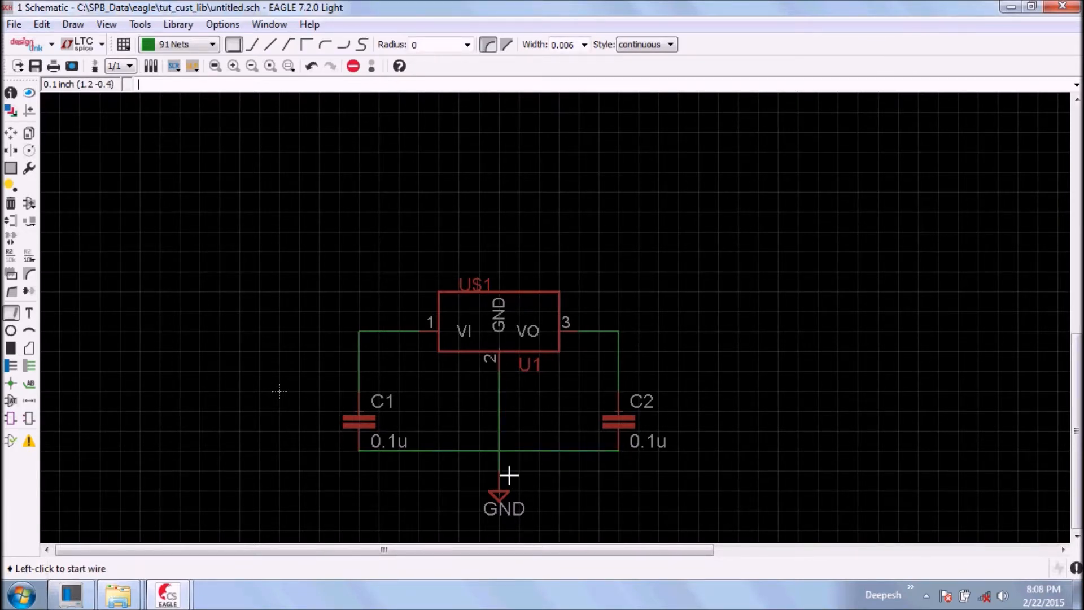
{"action": "left_click", "coordinate": [10, 384]}
{"action": "left_click", "coordinate": [500, 453]}
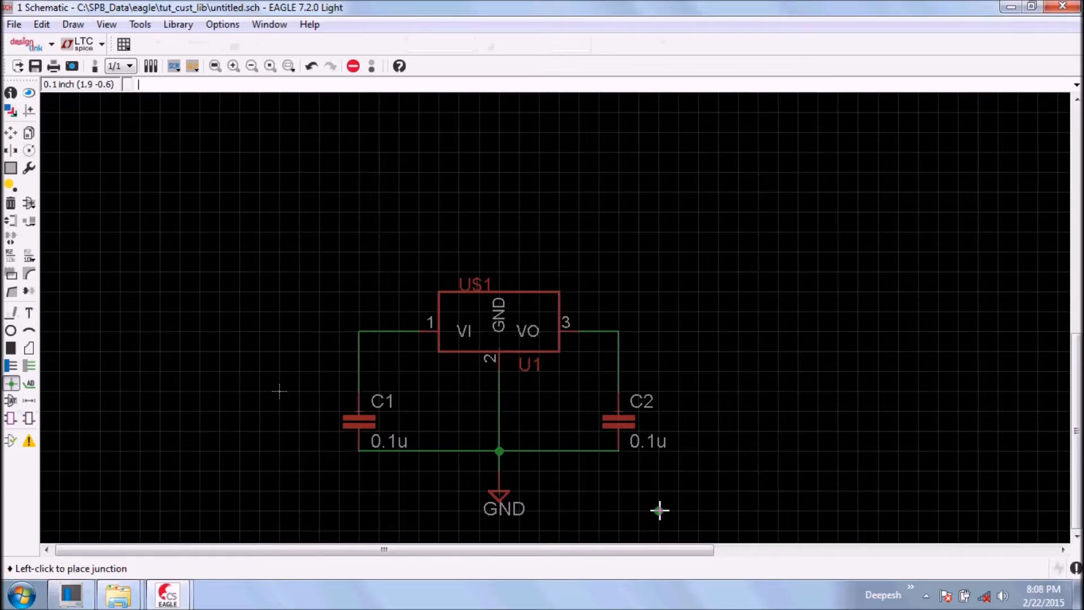
Step: Move capacitor C1 up 0.1 inch to about (0.4, 0.0) inch
{"action": "left_click", "coordinate": [11, 136]}
{"action": "left_click", "coordinate": [359, 421]}
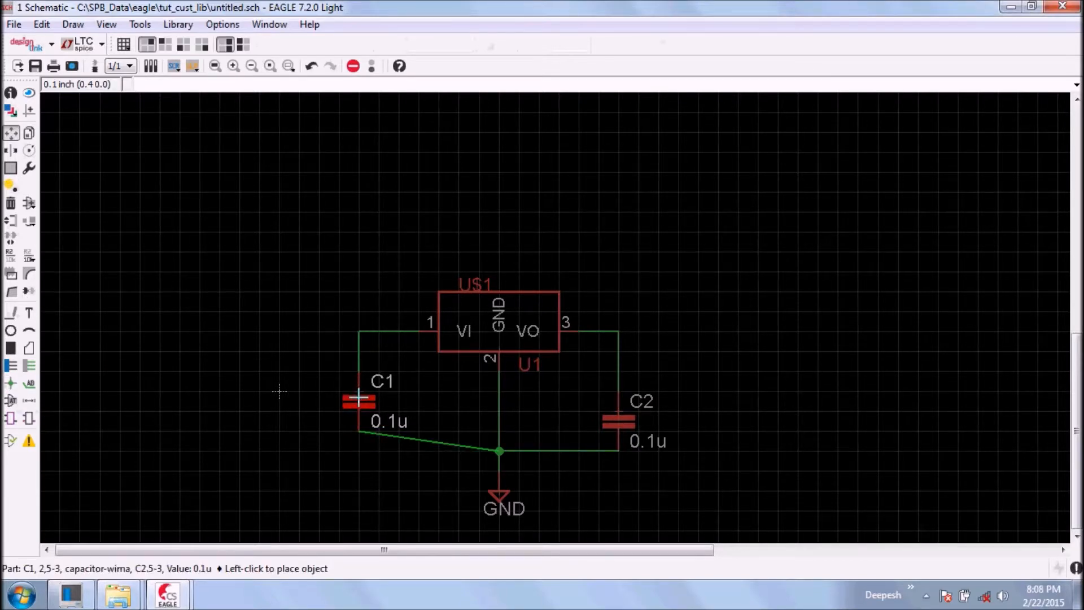
{"action": "left_click", "coordinate": [355, 382]}
{"action": "left_click", "coordinate": [363, 429]}
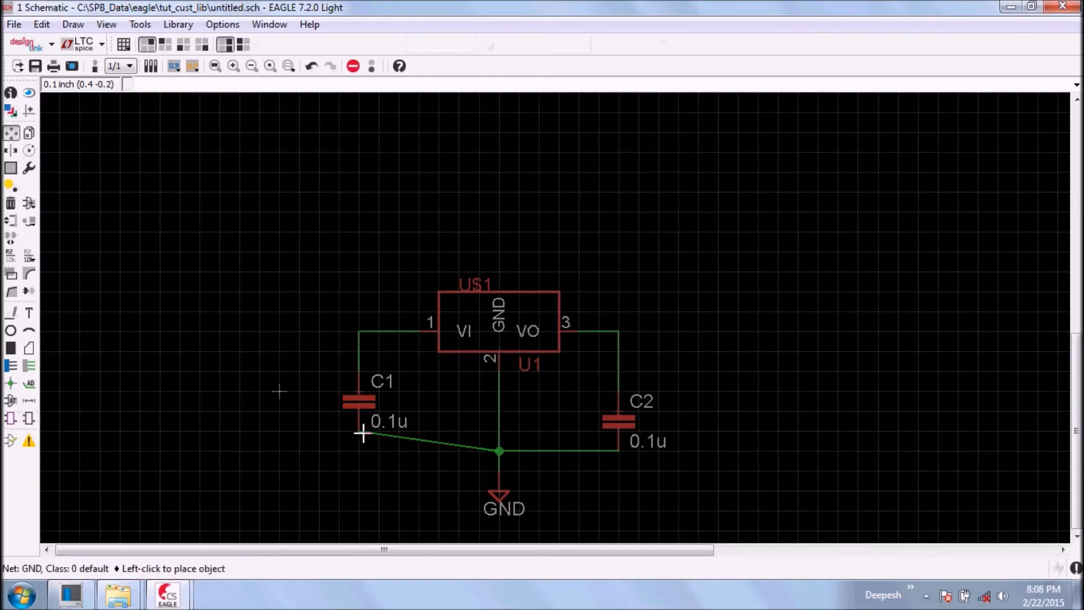
{"action": "left_click", "coordinate": [378, 435]}
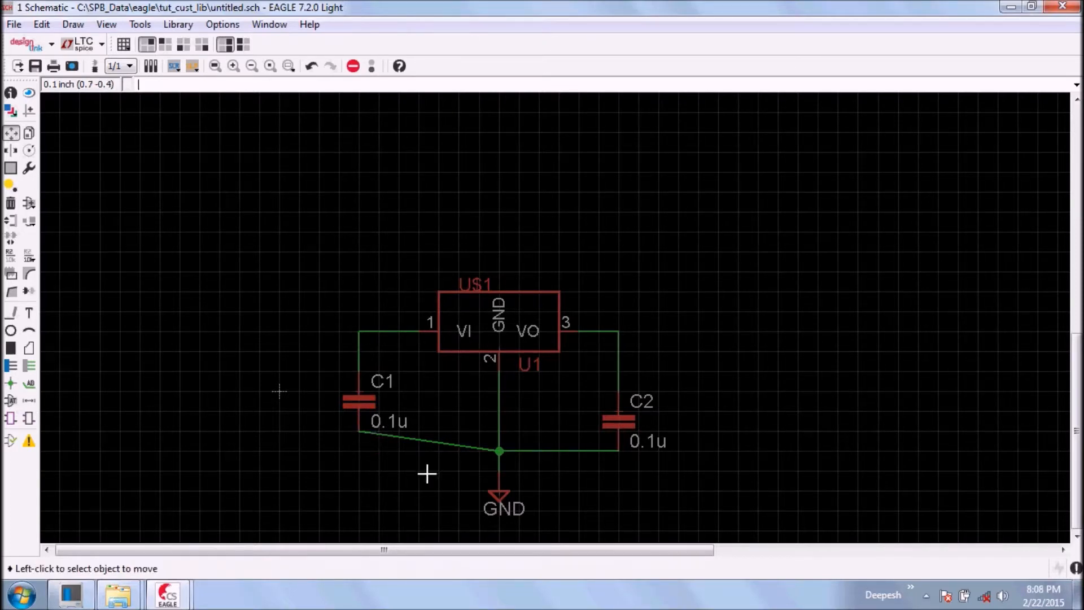
Step: Delete the wires that link the lower pins of C1 and C2 to the central ground wire
{"action": "left_click", "coordinate": [11, 203]}
{"action": "left_click", "coordinate": [454, 448]}
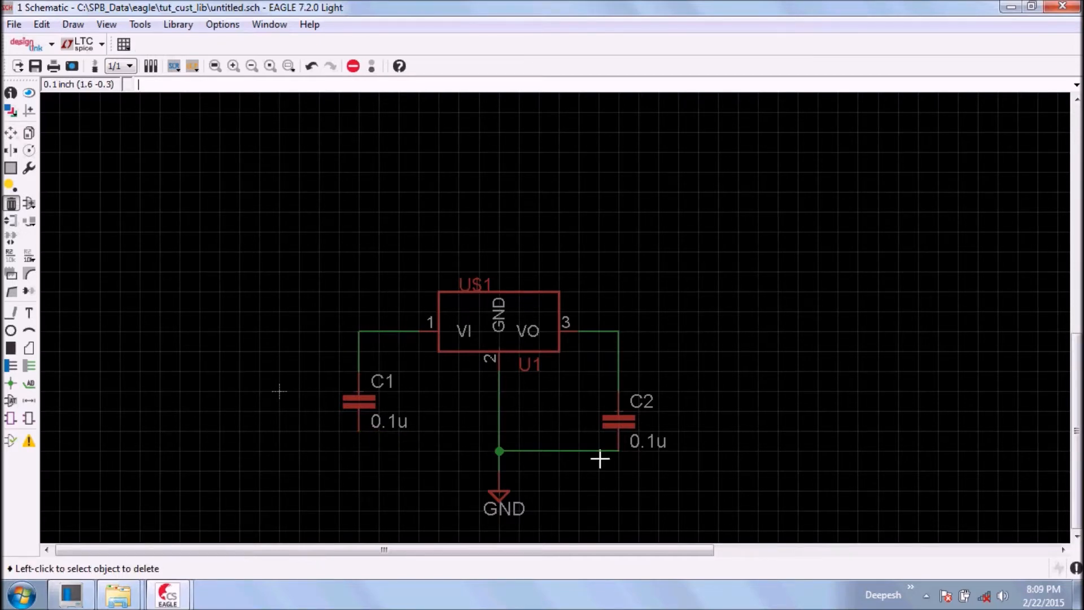
{"action": "left_click", "coordinate": [567, 450]}
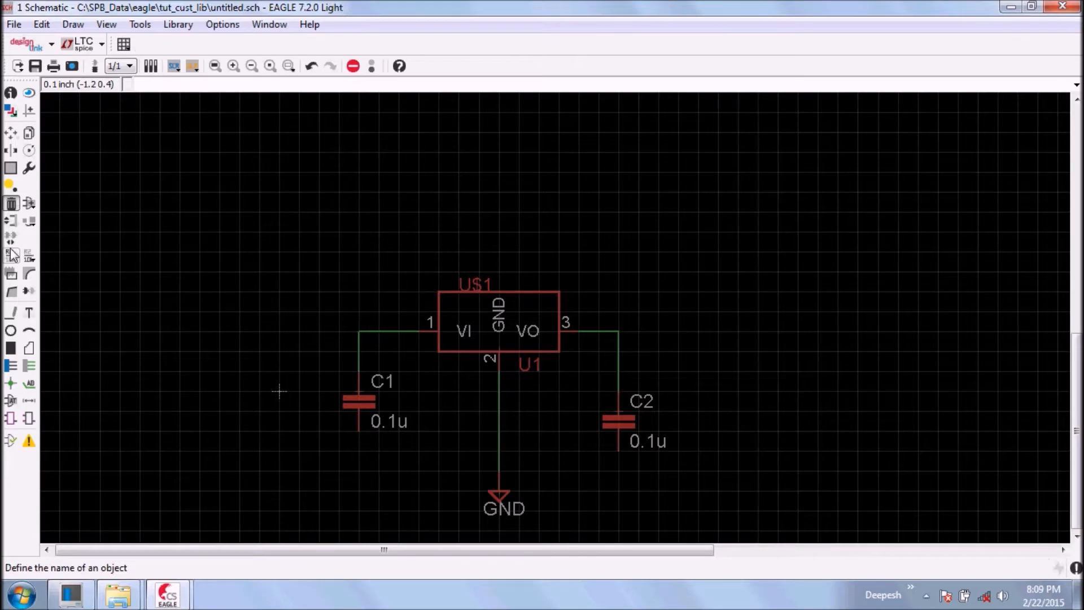
Step: Move capacitor C2 up 0.1 inch to about (1.7, 0.0) inch, level with C1
{"action": "left_click", "coordinate": [10, 132]}
{"action": "left_click", "coordinate": [619, 421]}
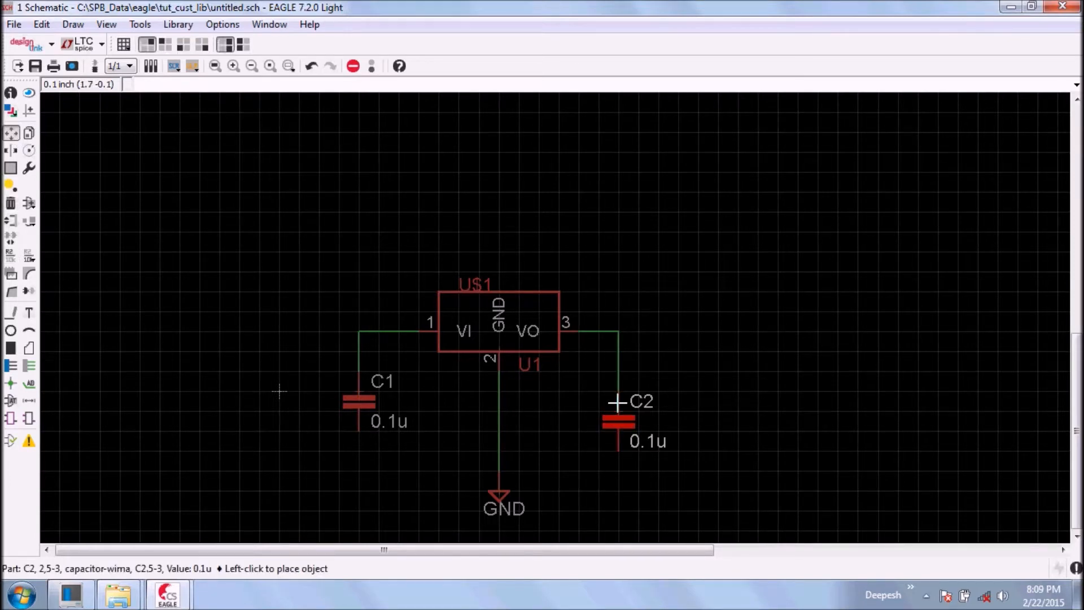
{"action": "left_click", "coordinate": [617, 397]}
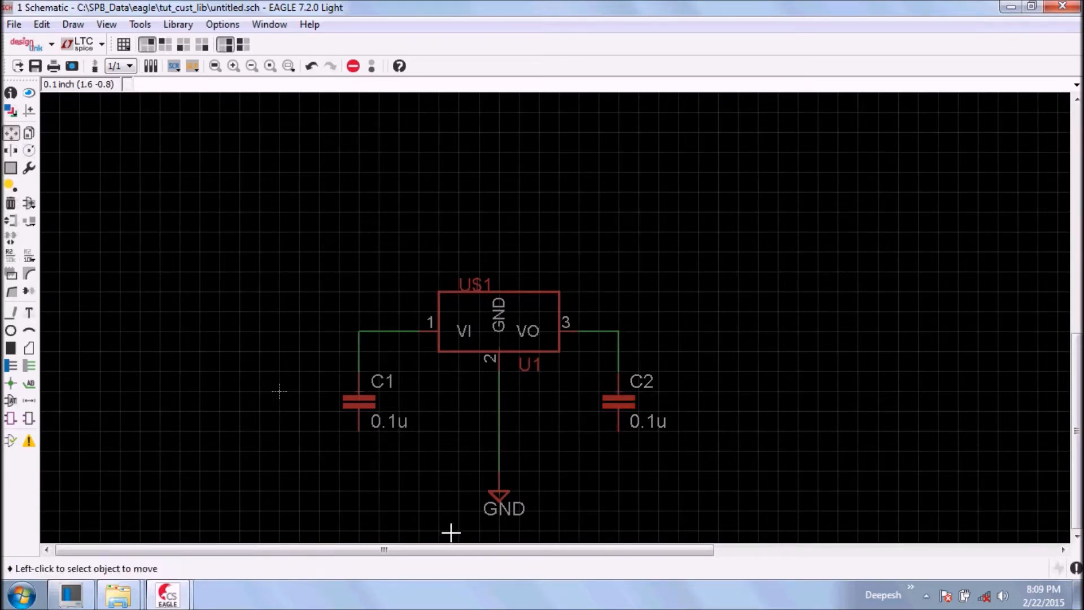
{"action": "left_click", "coordinate": [11, 312]}
{"action": "left_click", "coordinate": [358, 431]}
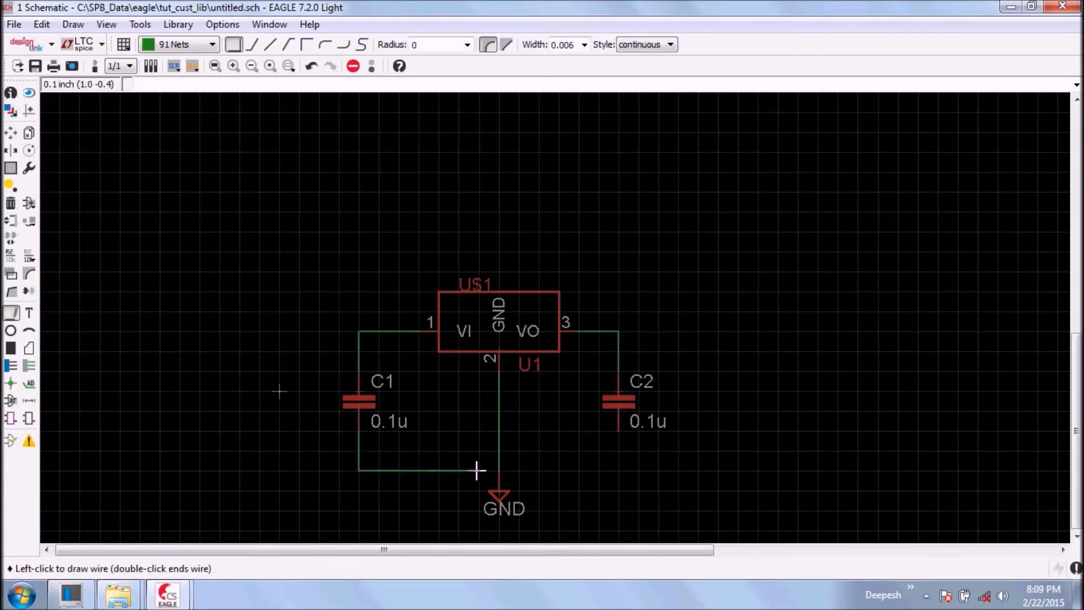
{"action": "double_click", "coordinate": [363, 455]}
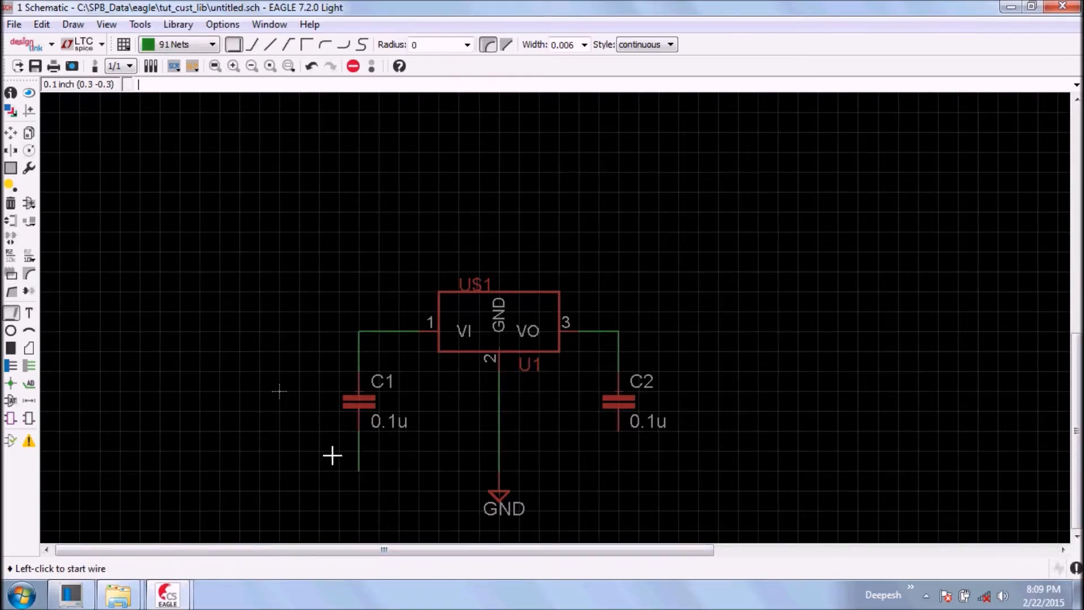
{"action": "left_click", "coordinate": [10, 202]}
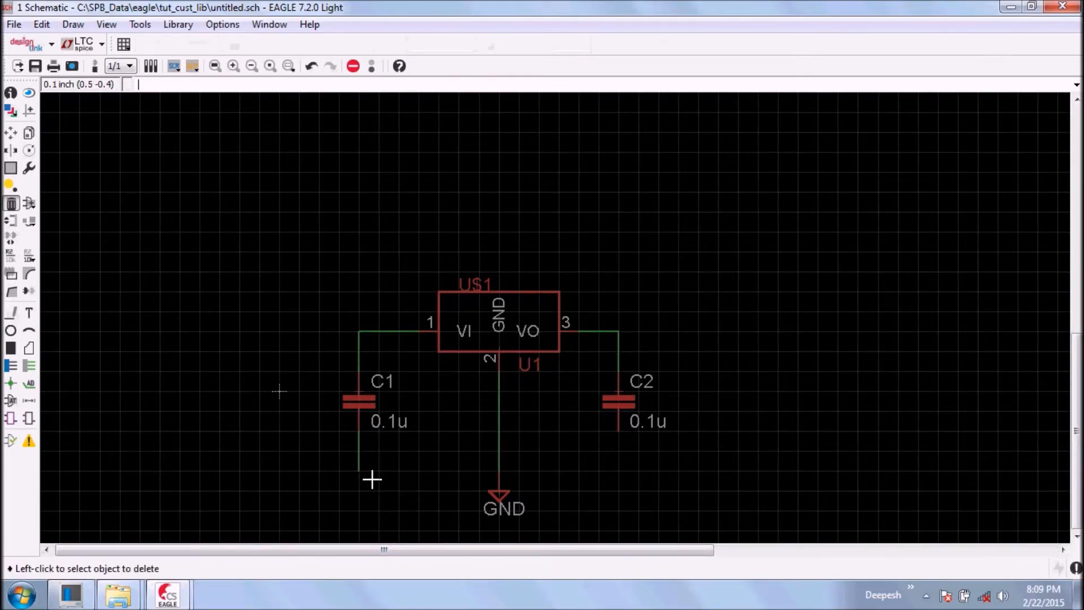
{"action": "left_click", "coordinate": [359, 456]}
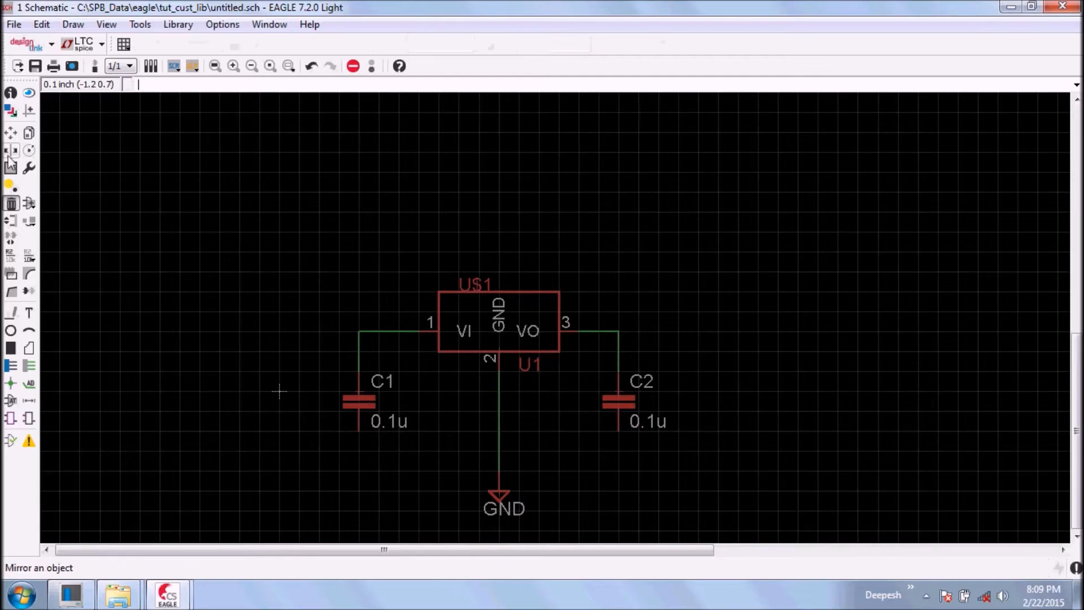
Step: Wire the lower pins of C1 and C2 to the central ground wire and add a junction where they meet
{"action": "left_click", "coordinate": [11, 312]}
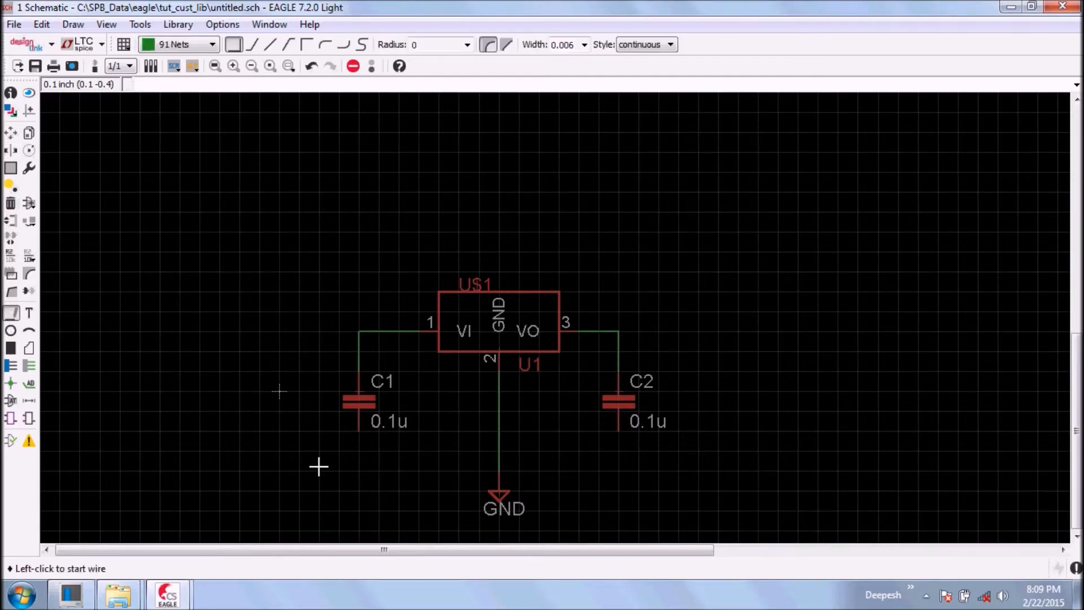
{"action": "left_click", "coordinate": [359, 430]}
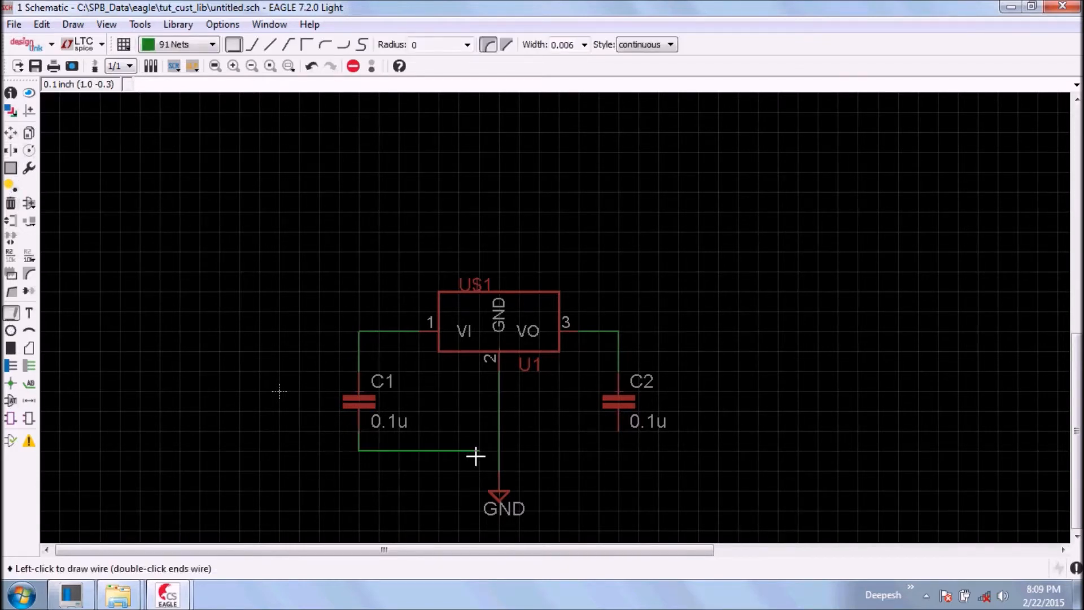
{"action": "left_click", "coordinate": [502, 455]}
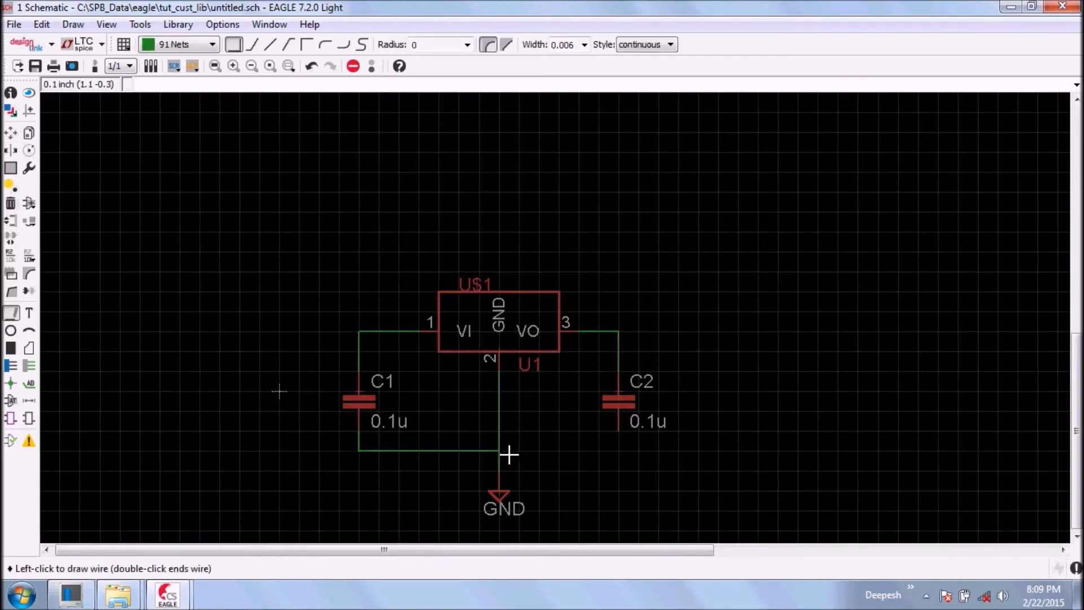
{"action": "left_click", "coordinate": [620, 435]}
{"action": "left_click", "coordinate": [11, 383]}
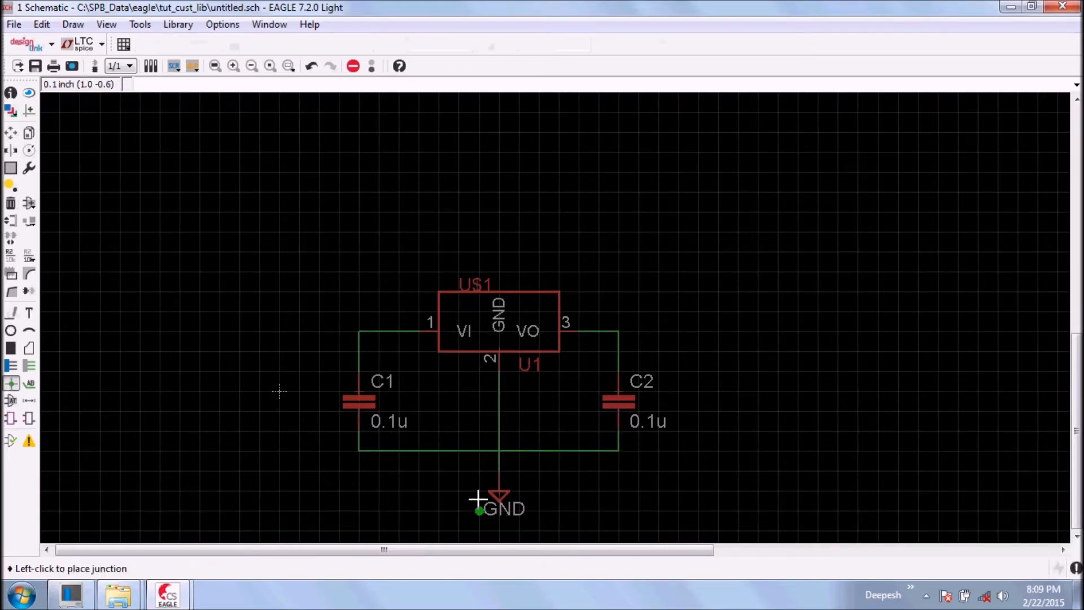
{"action": "left_click", "coordinate": [499, 451]}
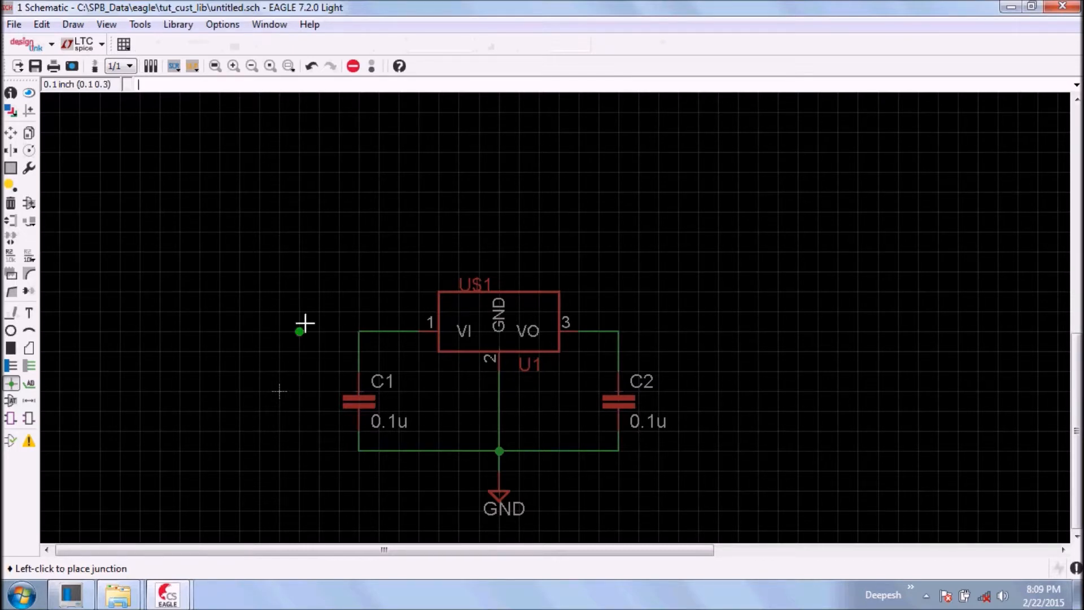
Step: Group the whole regulator circuit, move it about 1.1 inch left and 0.3 inch up, and fit it in view
{"action": "left_click", "coordinate": [10, 132]}
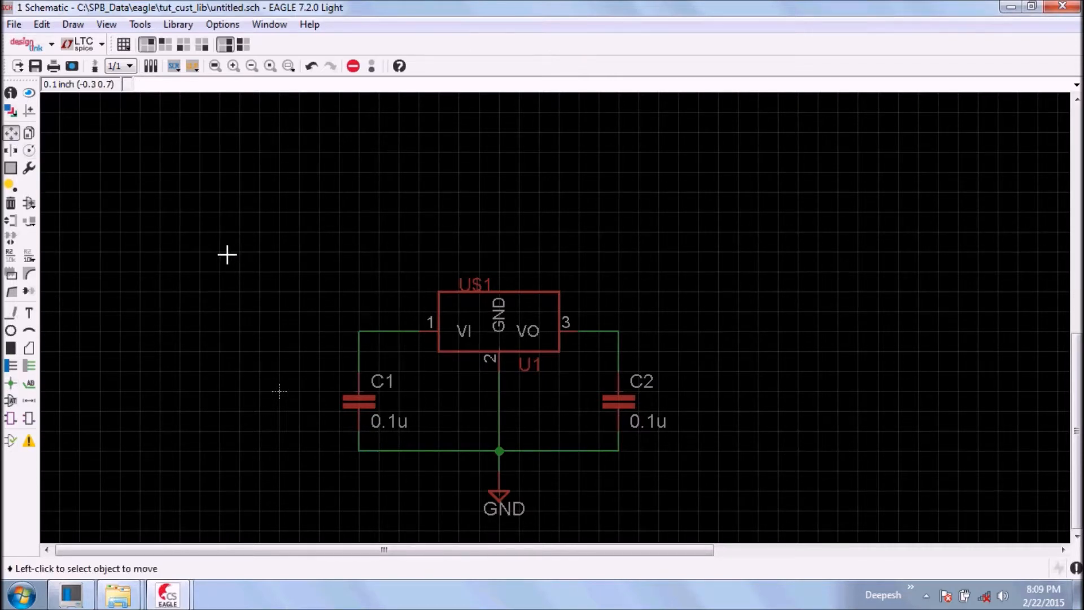
{"action": "left_click", "coordinate": [11, 167]}
{"action": "left_click_drag", "start_coordinate": [274, 223], "coordinate": [723, 528]}
{"action": "key", "text": "F7"}
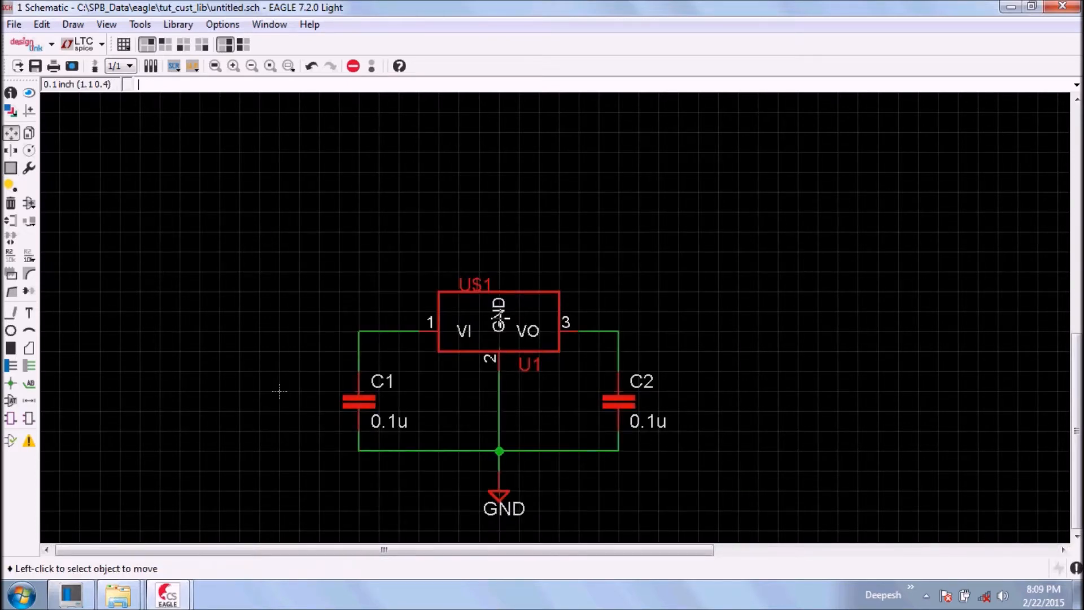
{"action": "right_click", "coordinate": [501, 321]}
{"action": "left_click", "coordinate": [535, 283]}
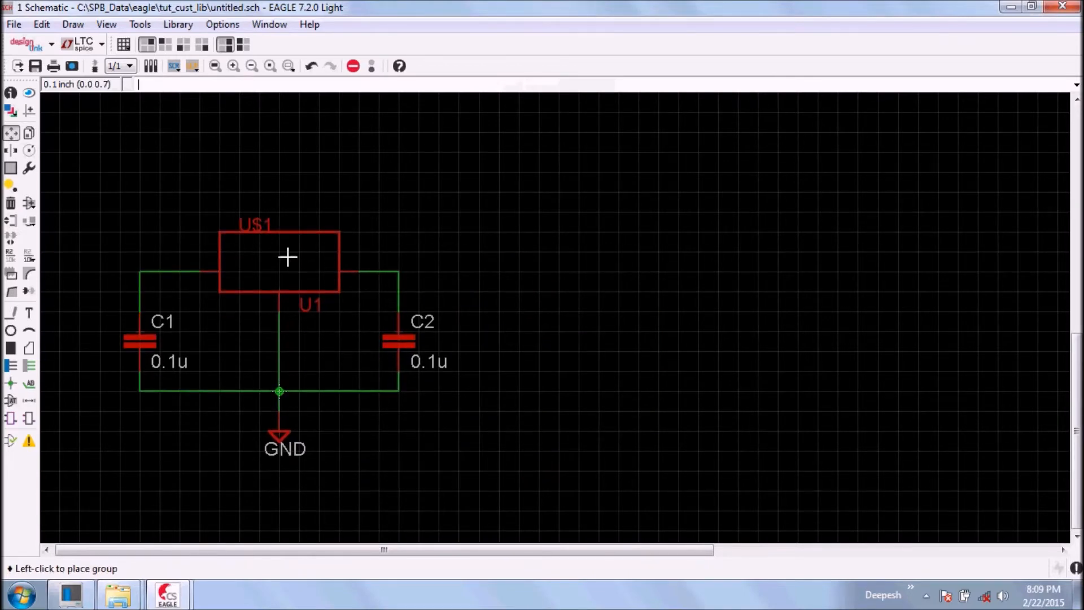
{"action": "left_click", "coordinate": [286, 252]}
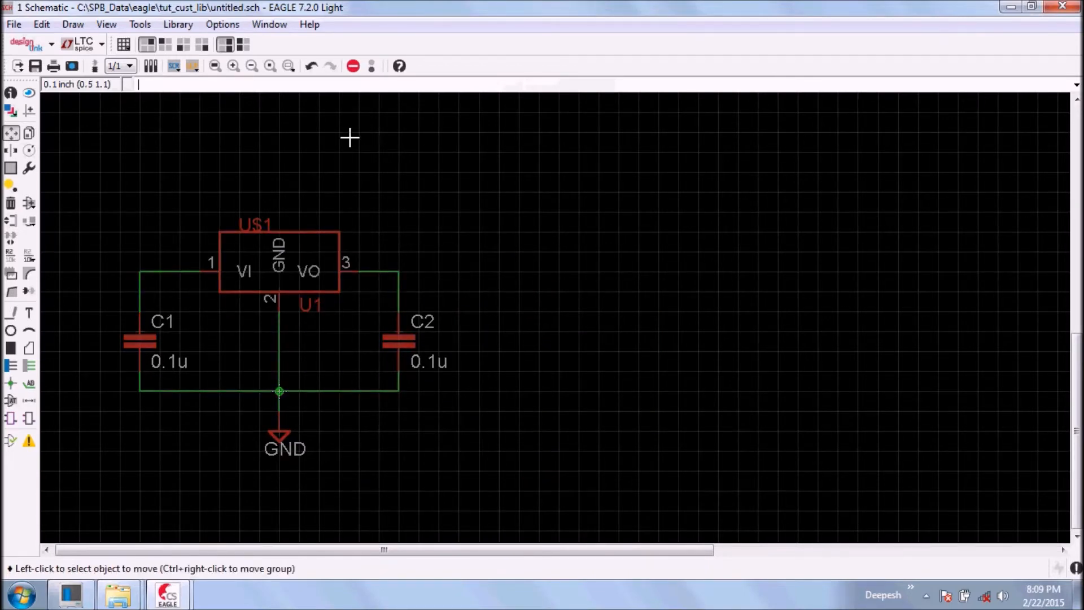
{"action": "left_click", "coordinate": [214, 66]}
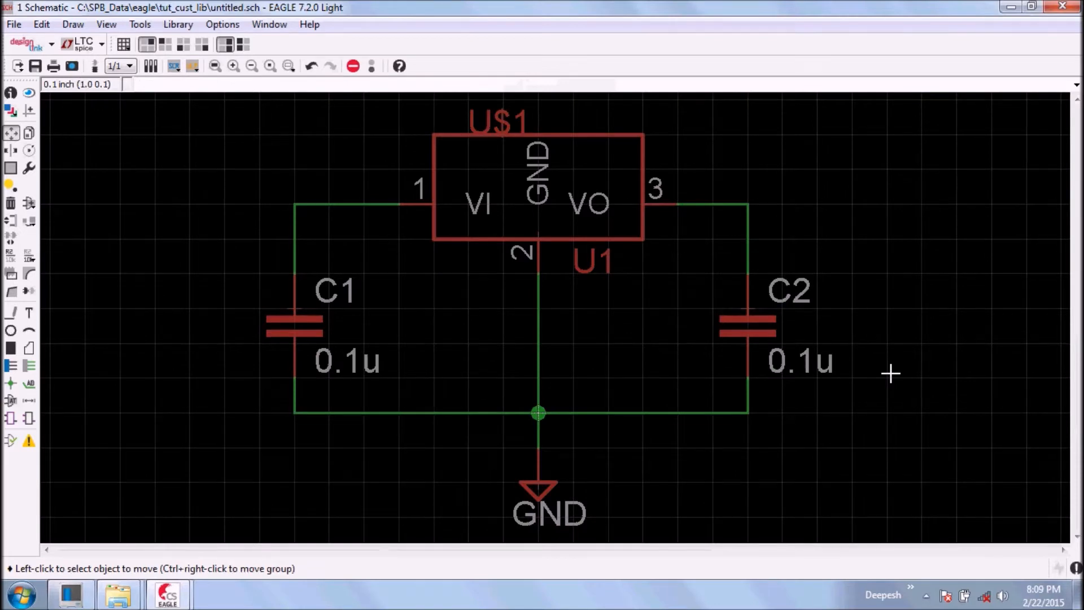
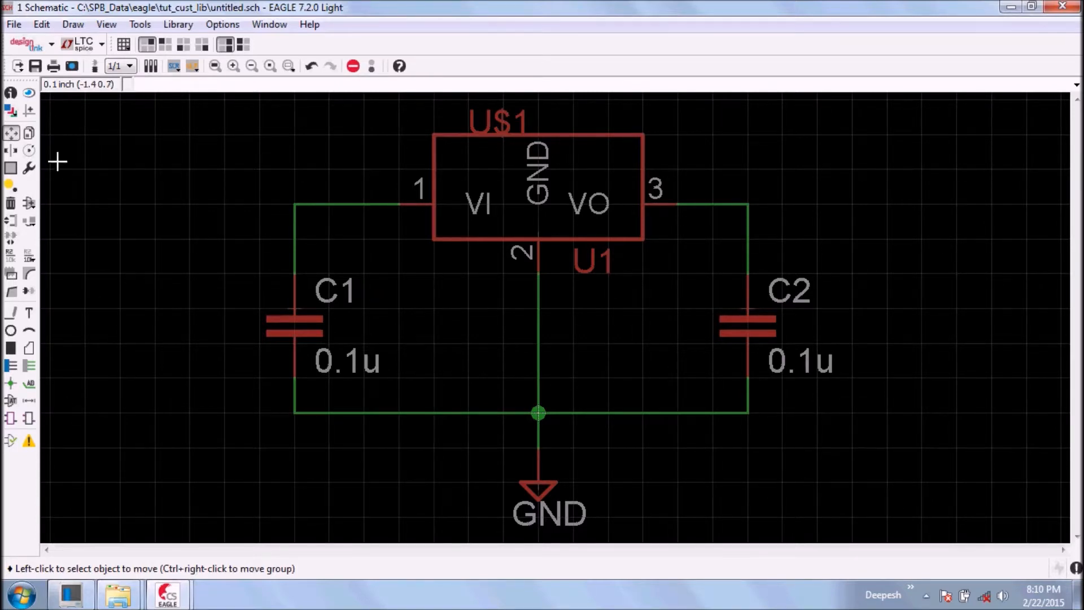
Step: Search the part libraries for header-2
{"action": "left_click", "coordinate": [29, 203]}
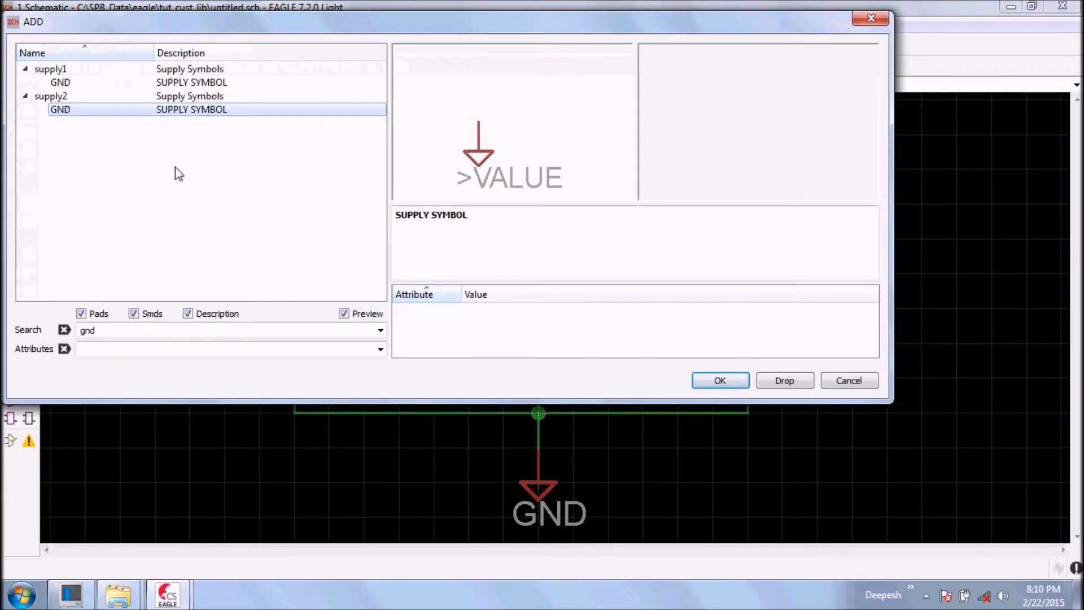
{"action": "double_click", "coordinate": [129, 329]}
{"action": "type", "text": "header-2"}
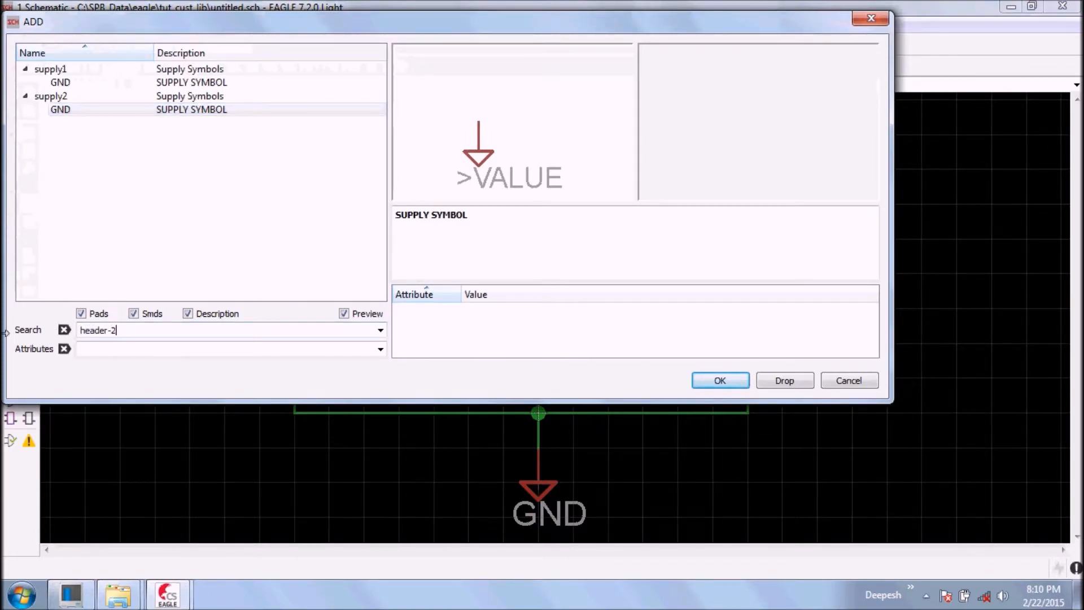
{"action": "key", "text": "Return"}
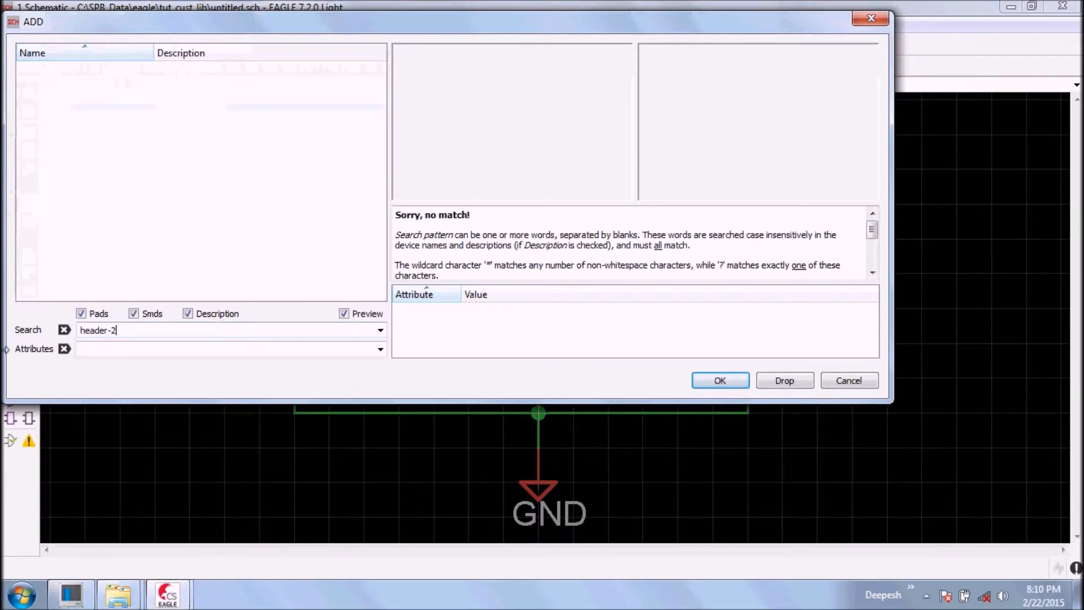
Step: Search the part libraries for con and con-2 connectors, clear the search and leave without adding a part
{"action": "double_click", "coordinate": [107, 328]}
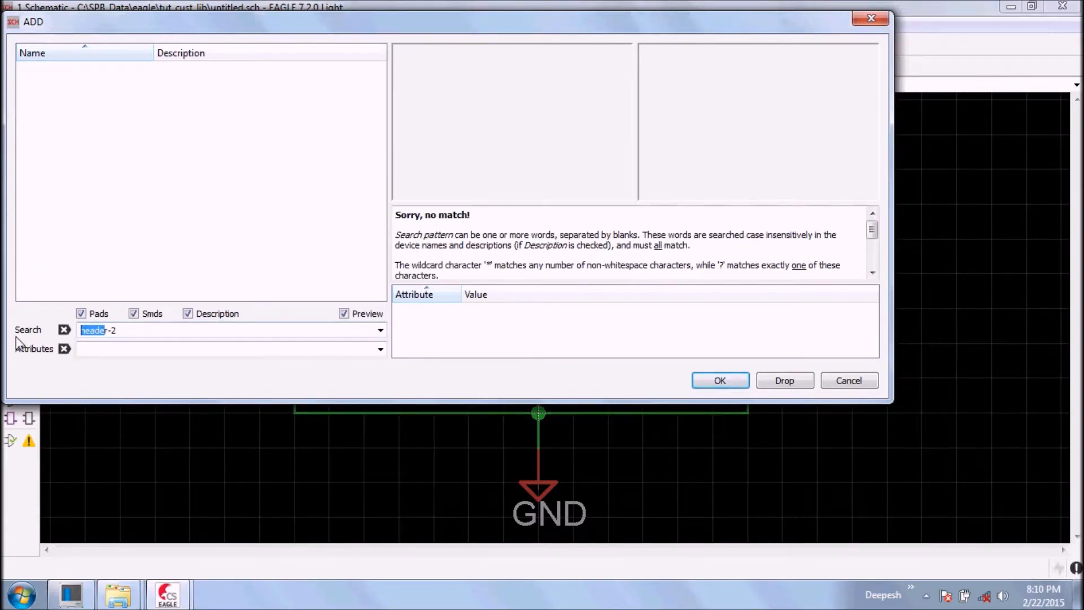
{"action": "type", "text": "con"}
{"action": "key", "text": "BackSpace"}
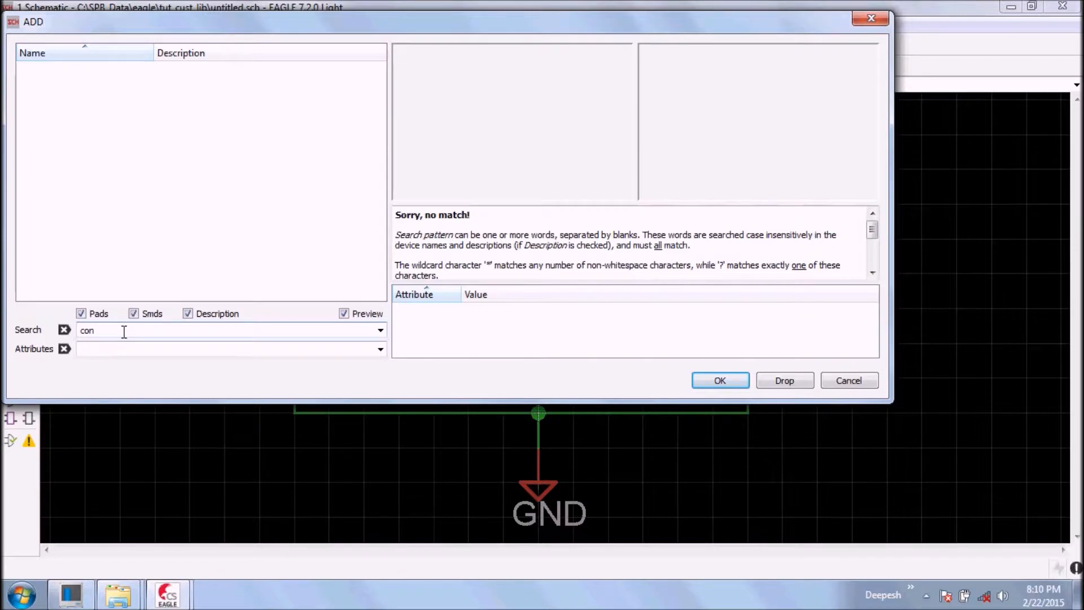
{"action": "key", "text": "BackSpace"}
{"action": "key", "text": "BackSpace"}
{"action": "left_click", "coordinate": [379, 330]}
{"action": "left_click", "coordinate": [226, 354]}
{"action": "key", "text": "BackSpace"}
{"action": "key", "text": "BackSpace"}
{"action": "key", "text": "BackSpace"}
{"action": "key", "text": "BackSpace"}
{"action": "key", "text": "BackSpace"}
{"action": "key", "text": "BackSpace"}
{"action": "key", "text": "BackSpace"}
{"action": "key", "text": "BackSpace"}
{"action": "type", "text": "con-2"}
{"action": "left_click", "coordinate": [380, 330]}
{"action": "left_click", "coordinate": [191, 353]}
{"action": "key", "text": "Return"}
{"action": "key", "text": "Left"}
{"action": "key", "text": "BackSpace"}
{"action": "key", "text": "BackSpace"}
{"action": "key", "text": "BackSpace"}
{"action": "key", "text": "BackSpace"}
{"action": "key", "text": "BackSpace"}
{"action": "key", "text": "BackSpace"}
{"action": "type", "text": "con"}
{"action": "key", "text": "Delete"}
{"action": "key", "text": "BackSpace"}
{"action": "key", "text": "BackSpace"}
{"action": "key", "text": "Return"}
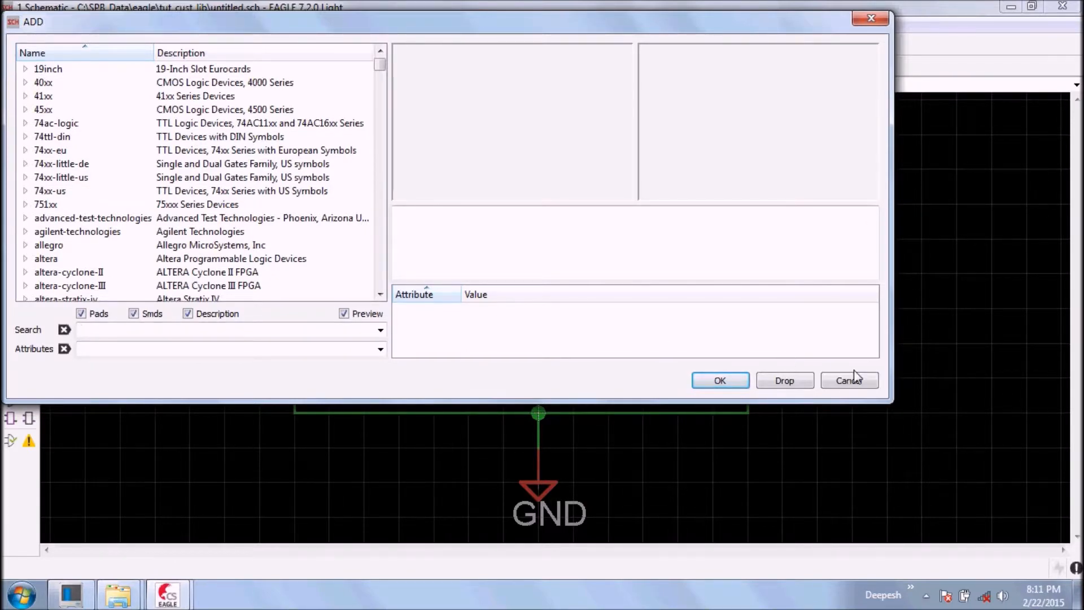
{"action": "left_click", "coordinate": [846, 382]}
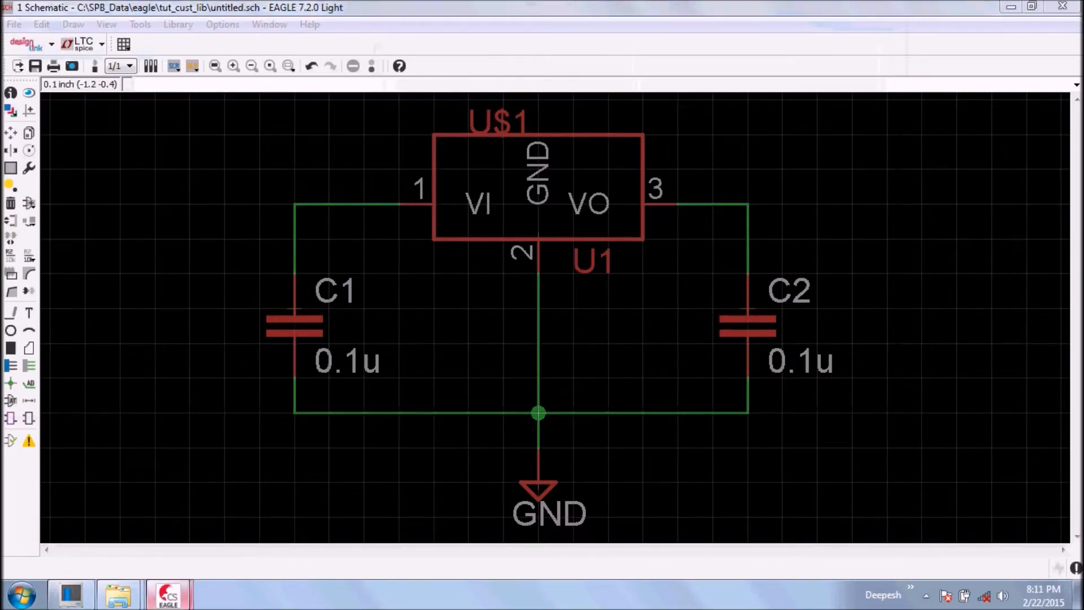
Step: Switch to the EAGLE Control Panel and open the library cust_lib.lbr from the eagle_tut folder
{"action": "mouse_move", "coordinate": [168, 594]}
{"action": "left_click", "coordinate": [141, 523]}
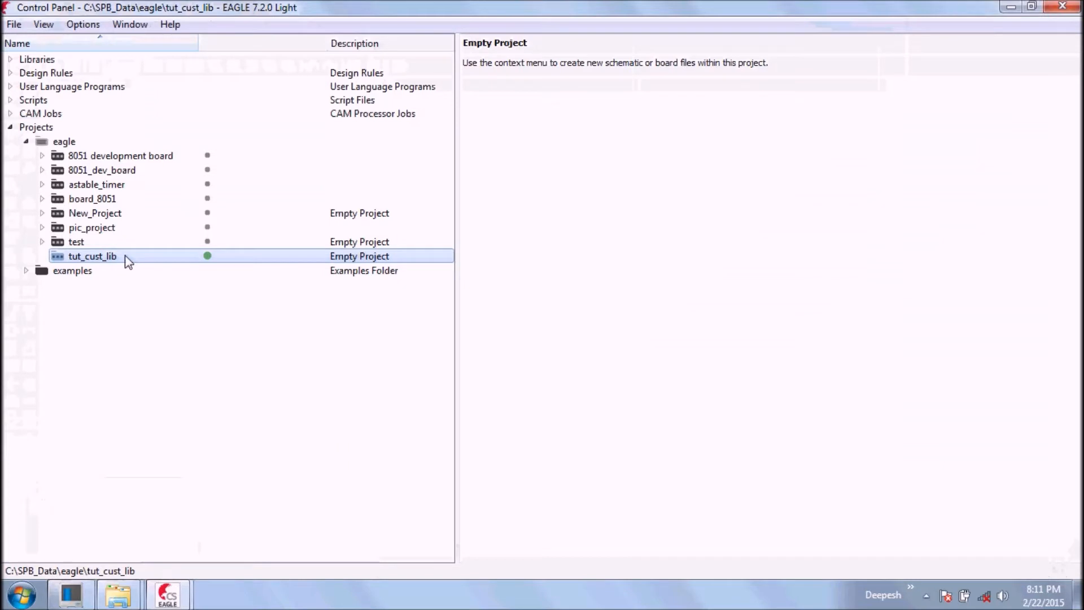
{"action": "left_click", "coordinate": [14, 24]}
{"action": "mouse_move", "coordinate": [34, 62]}
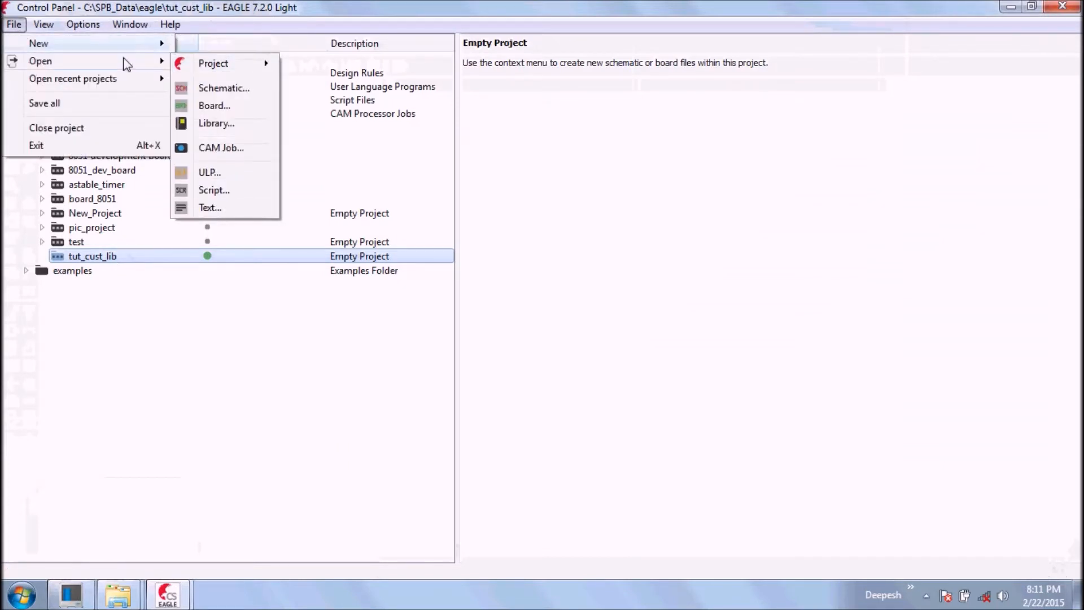
{"action": "left_click", "coordinate": [207, 126]}
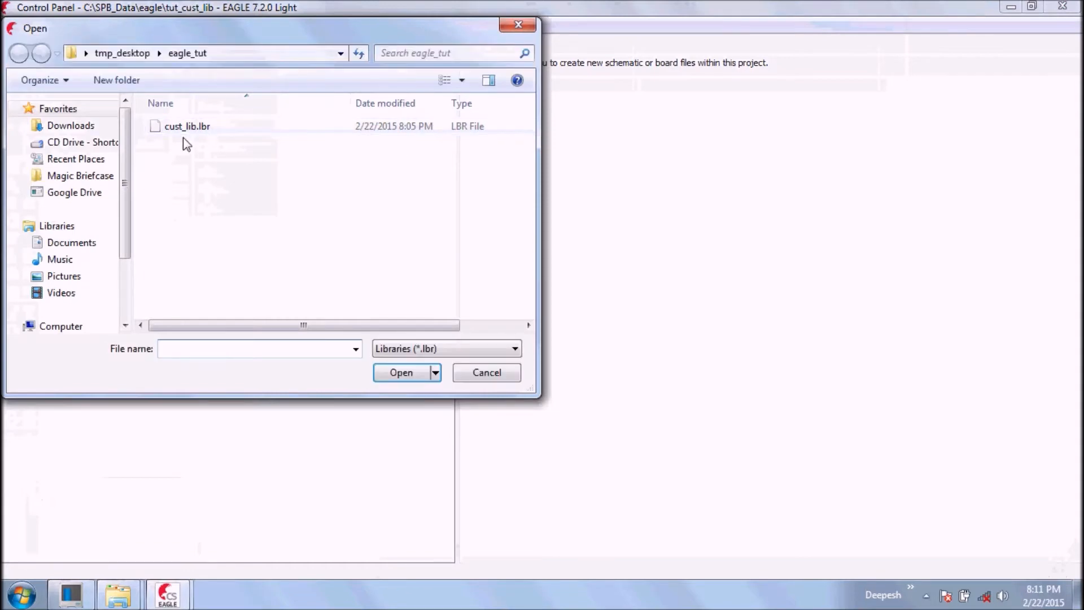
{"action": "double_click", "coordinate": [186, 128]}
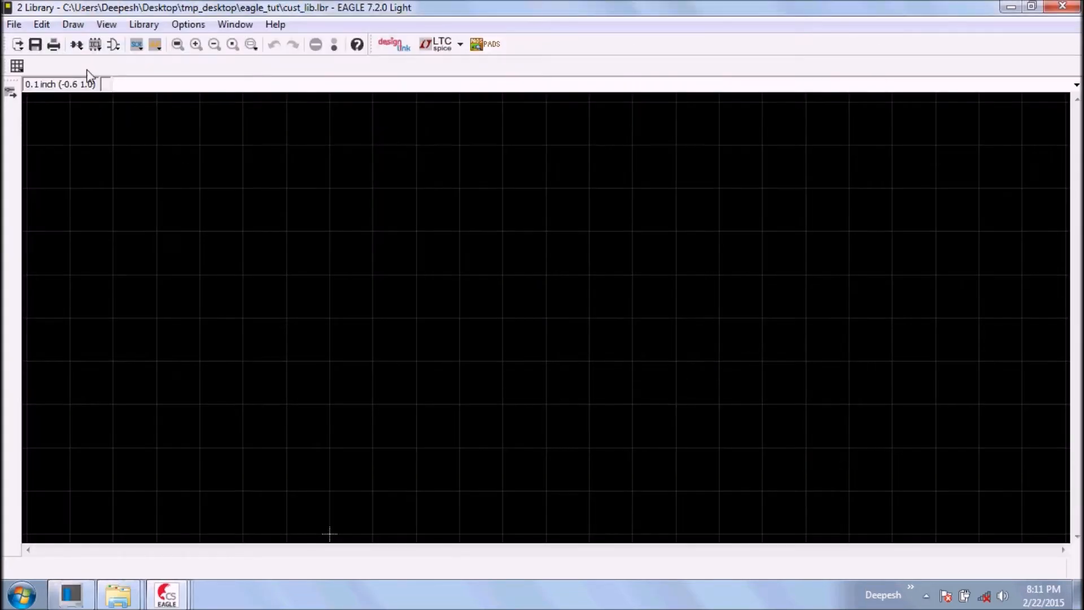
Step: Create a new symbol named HEADER_2 in the library
{"action": "left_click", "coordinate": [113, 44]}
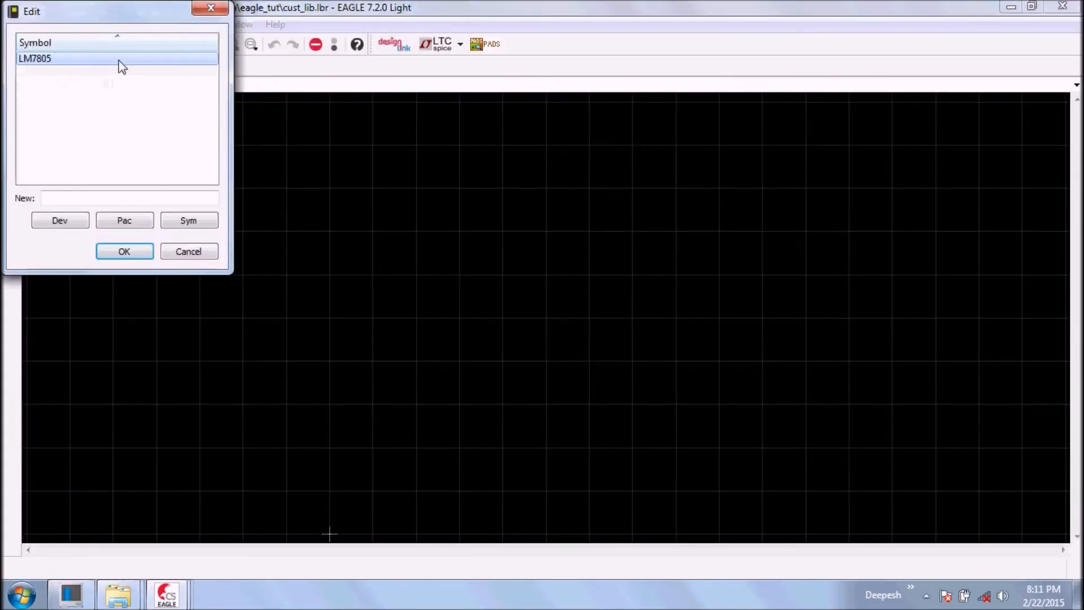
{"action": "left_click", "coordinate": [73, 198]}
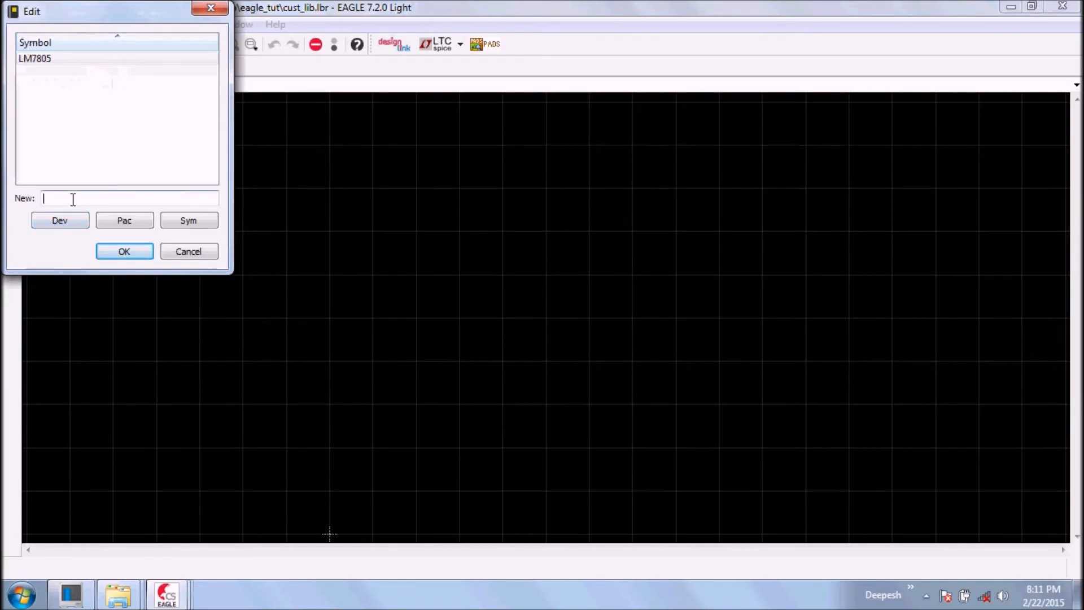
{"action": "type", "text": "HEADER_2"}
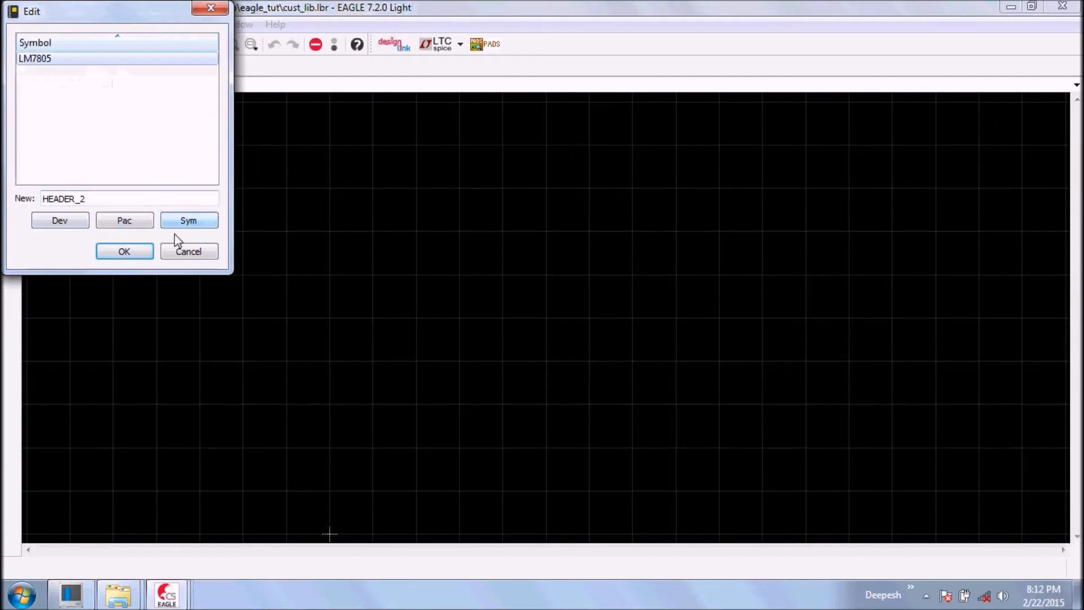
{"action": "left_click", "coordinate": [121, 252]}
{"action": "left_click", "coordinate": [97, 287]}
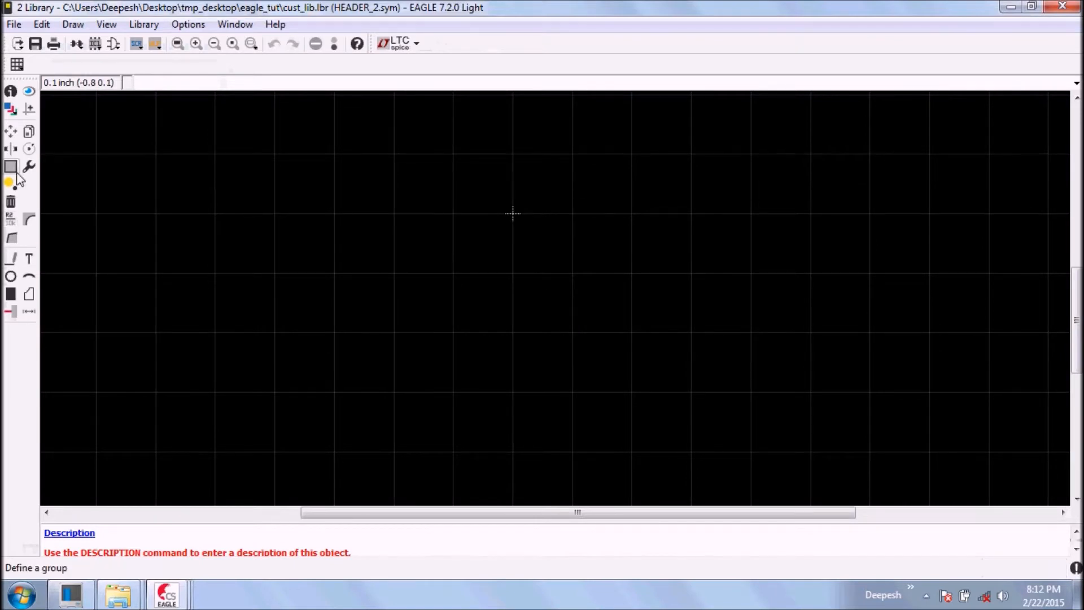
Step: Draw a closed rectangular outline about 0.4 by 0.2 inch, centred on the symbol's origin, on layer 94 Symbols
{"action": "left_click", "coordinate": [12, 258]}
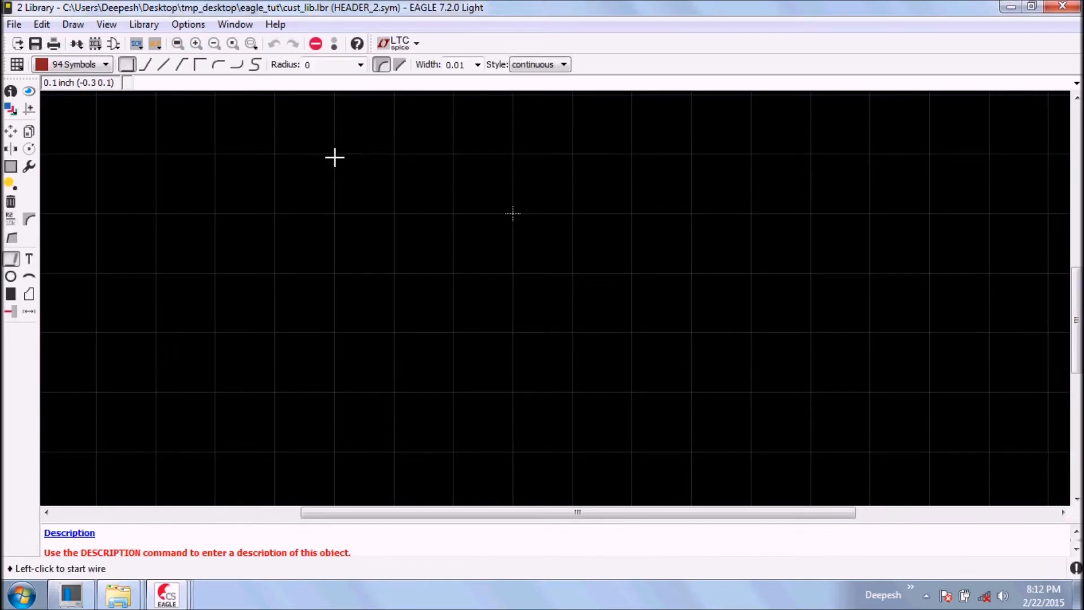
{"action": "left_click", "coordinate": [392, 155]}
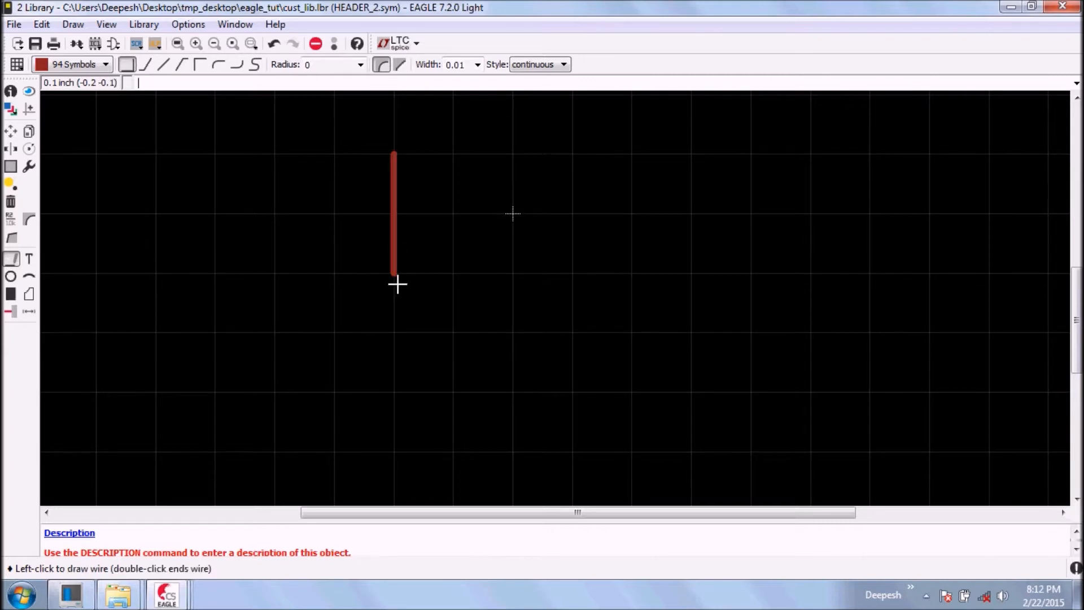
{"action": "left_click", "coordinate": [396, 278]}
{"action": "left_click", "coordinate": [635, 276]}
{"action": "left_click", "coordinate": [631, 159]}
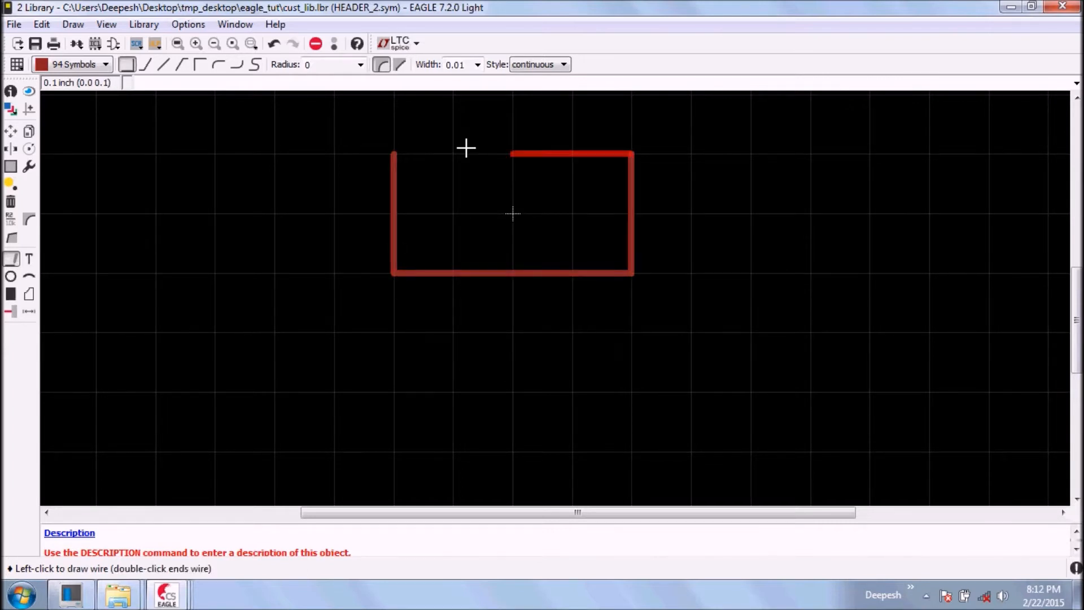
{"action": "double_click", "coordinate": [392, 156]}
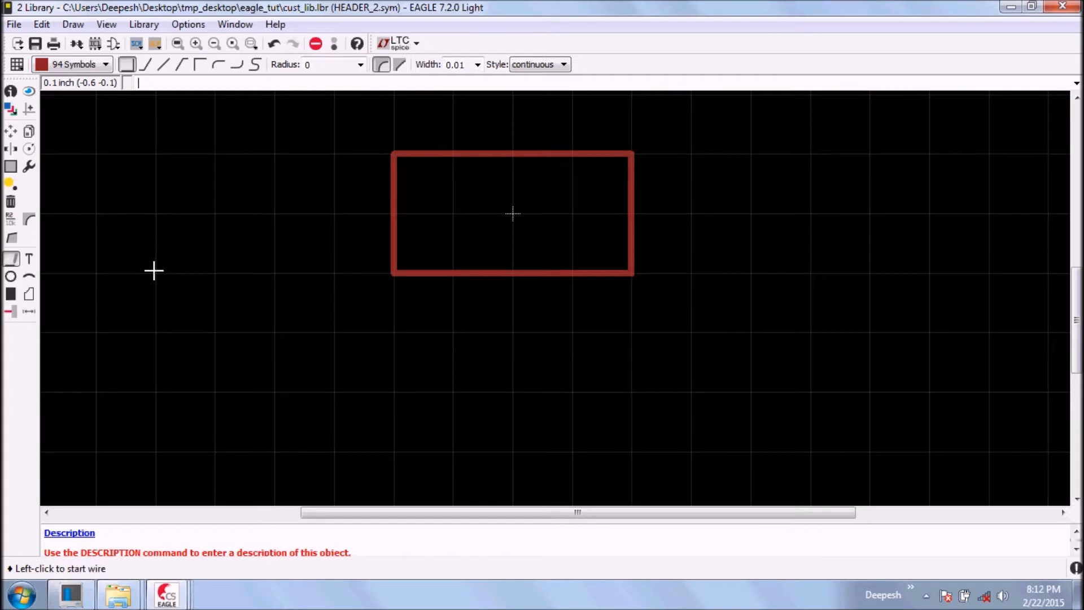
Step: Place two upright pins below the symbol outline, at (-0.1 -0.3) and (0.1 -0.3), so they meet its lower edge
{"action": "left_click", "coordinate": [12, 312]}
{"action": "right_click", "coordinate": [460, 366]}
{"action": "left_click", "coordinate": [460, 366]}
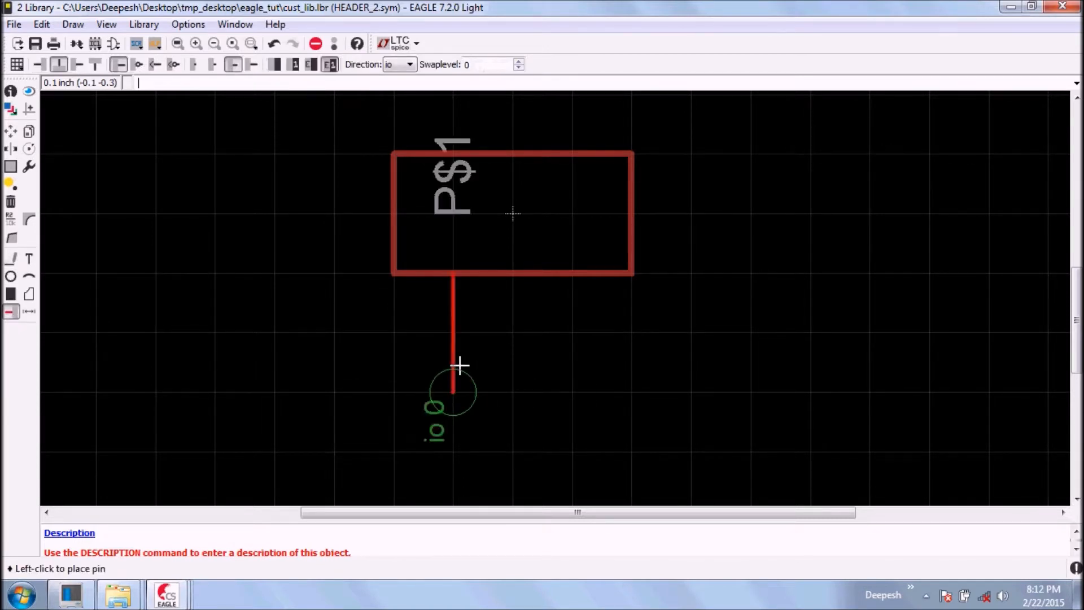
{"action": "right_click", "coordinate": [573, 371]}
{"action": "right_click", "coordinate": [606, 389]}
{"action": "right_click", "coordinate": [606, 388]}
{"action": "right_click", "coordinate": [607, 388]}
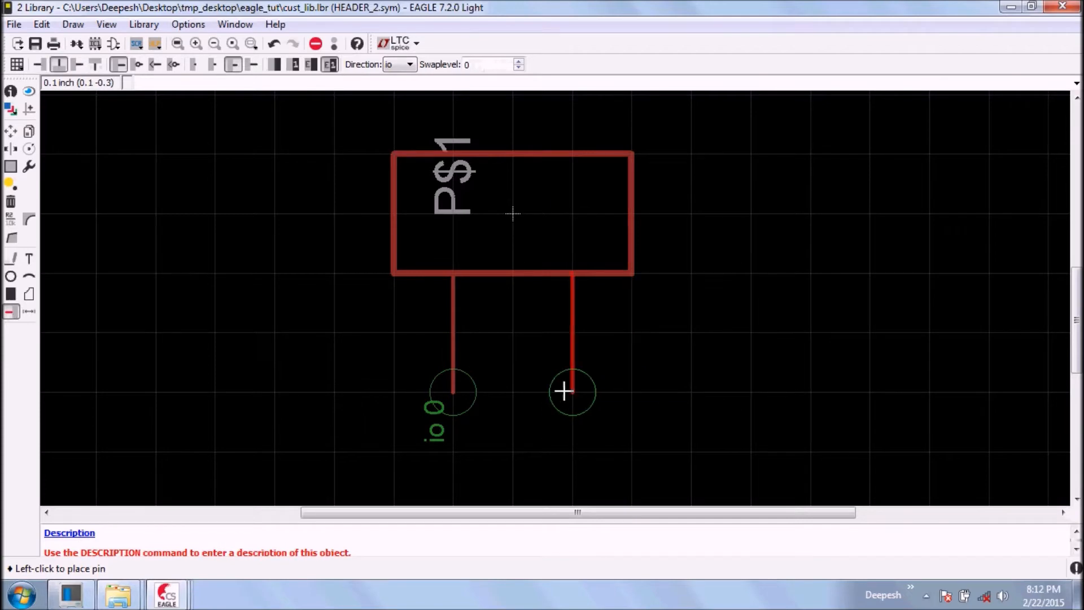
{"action": "left_click", "coordinate": [563, 389]}
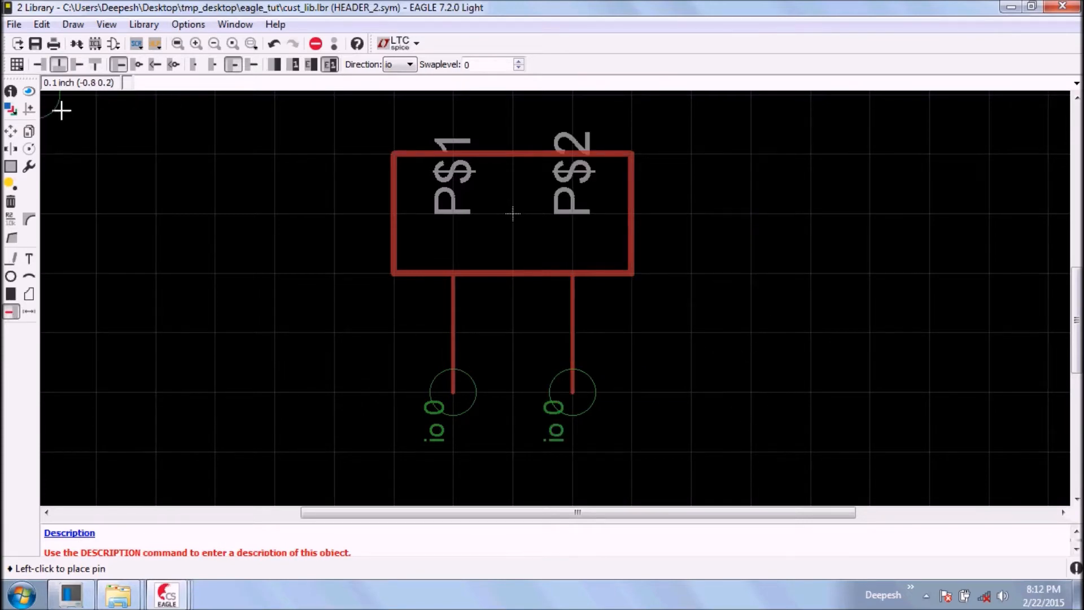
Step: Rename the symbol's left pin to 1 and its right pin to 2
{"action": "left_click", "coordinate": [12, 132]}
{"action": "right_click", "coordinate": [446, 400]}
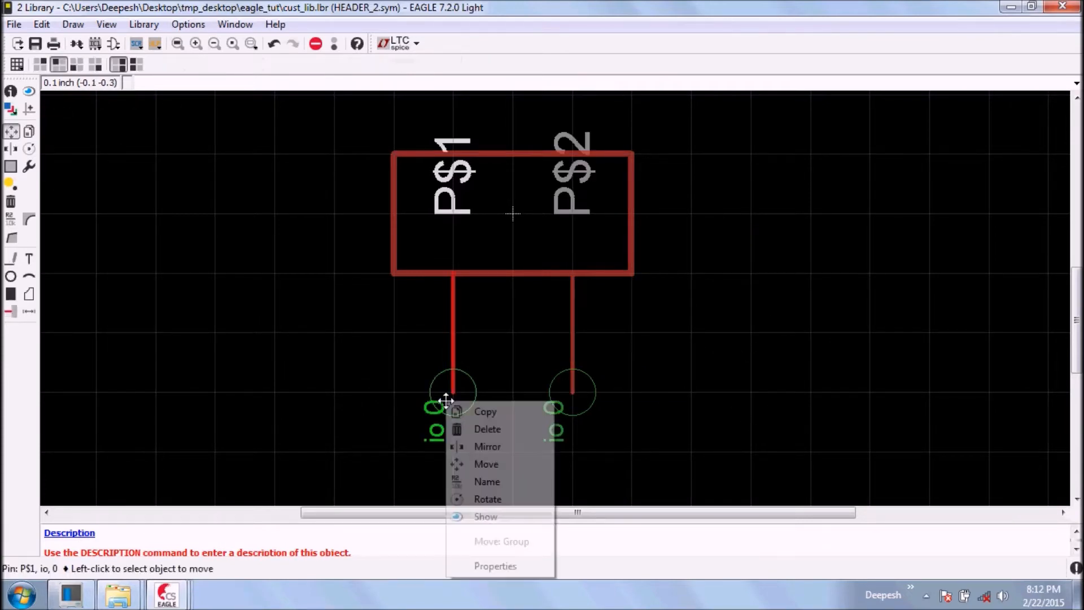
{"action": "left_click", "coordinate": [494, 566]}
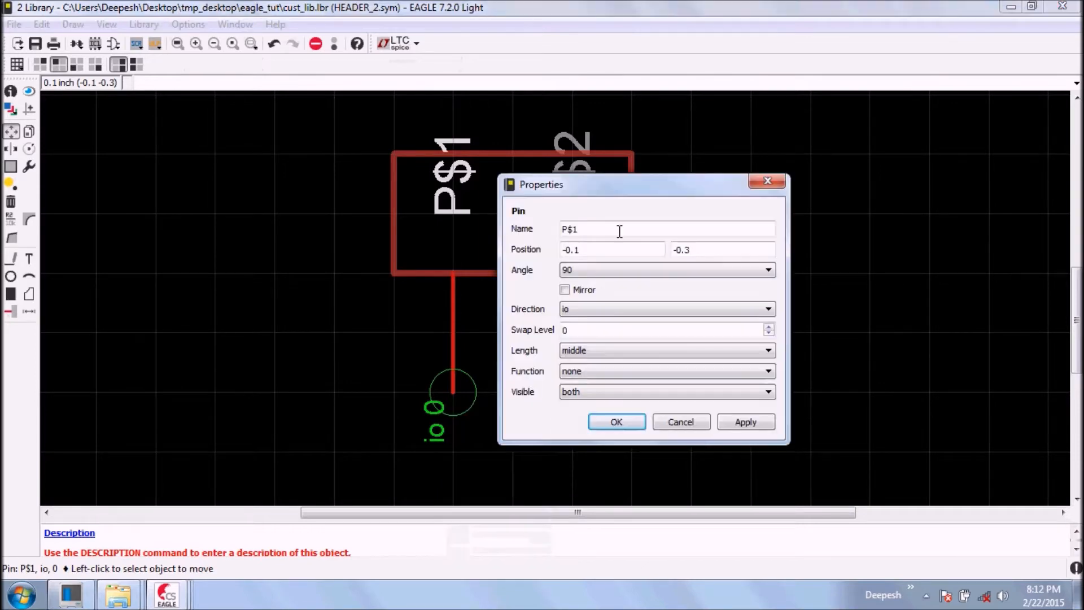
{"action": "key", "text": "Return"}
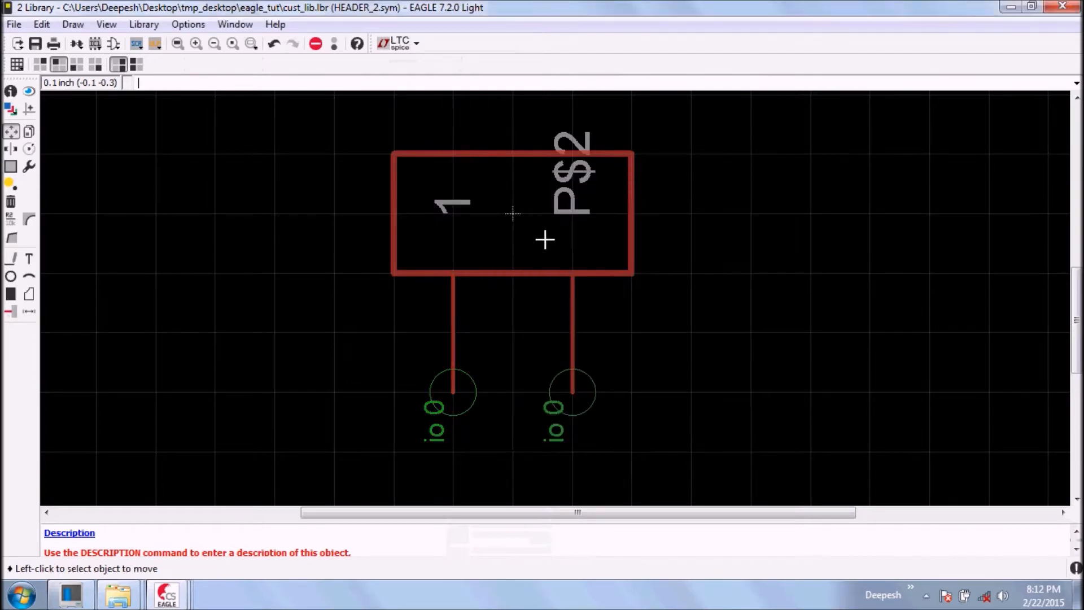
{"action": "right_click", "coordinate": [582, 386]}
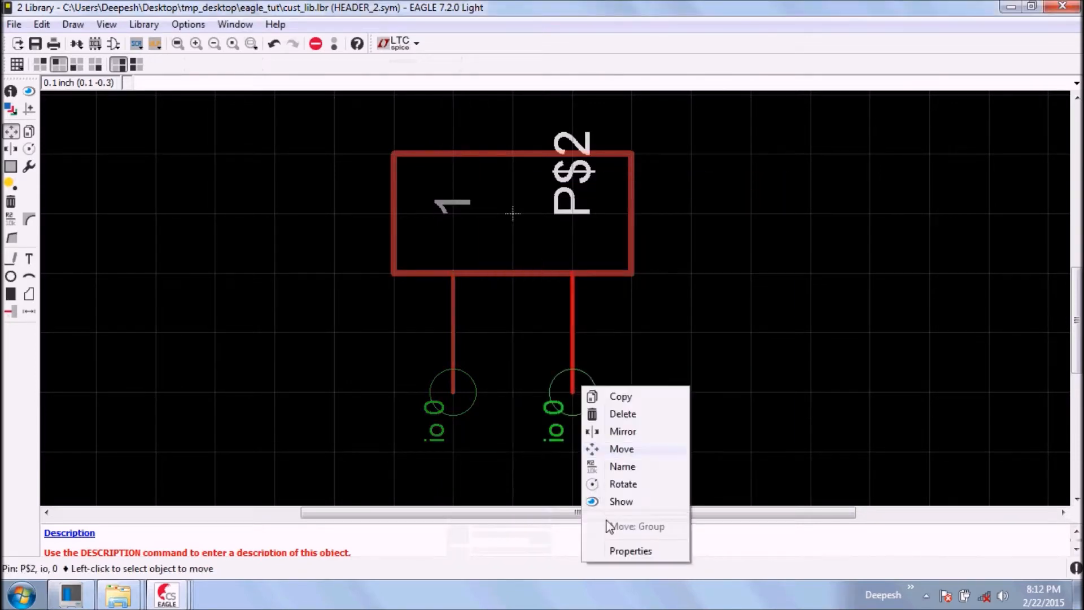
{"action": "left_click", "coordinate": [621, 550]}
{"action": "type", "text": "2"}
{"action": "key", "text": "Return"}
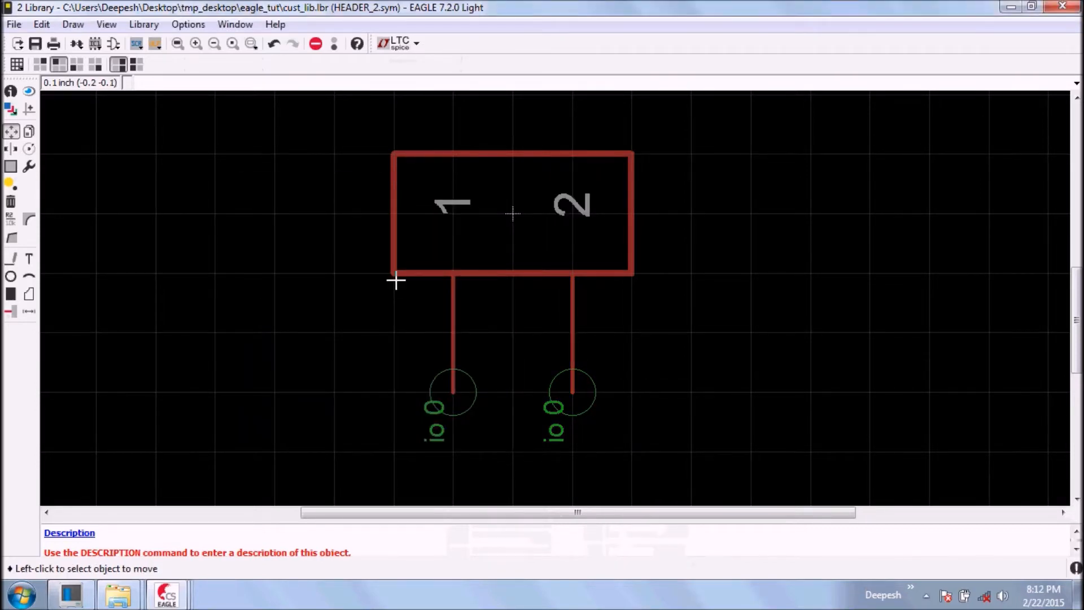
Step: Place a >NAME text on layer 94 Symbols at the outline's upper-left corner
{"action": "left_click", "coordinate": [29, 270]}
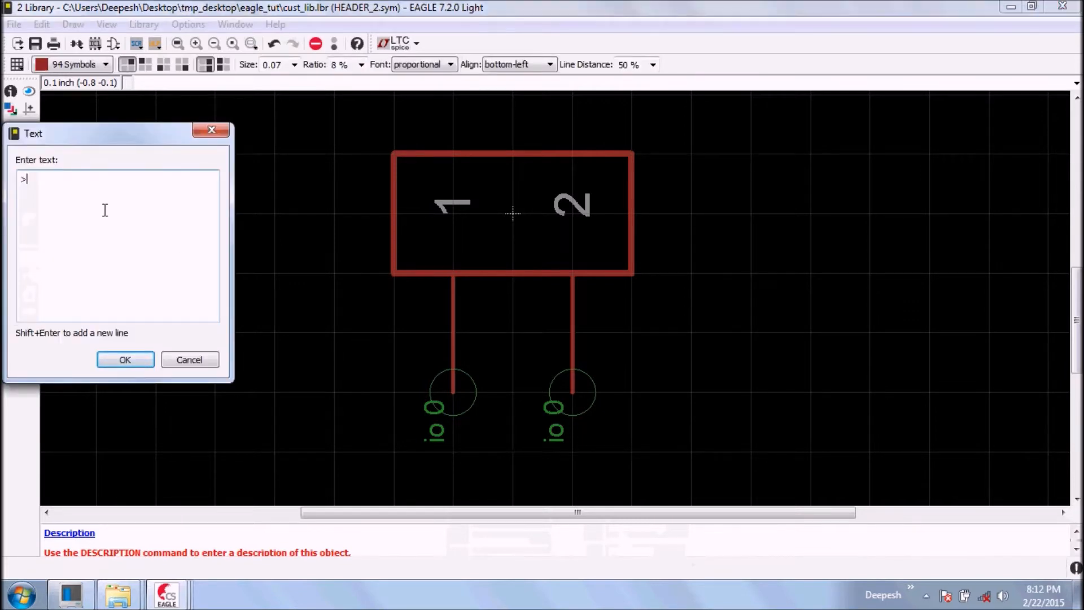
{"action": "type", "text": ">NAME"}
{"action": "key", "text": "Return"}
{"action": "left_click", "coordinate": [416, 151]}
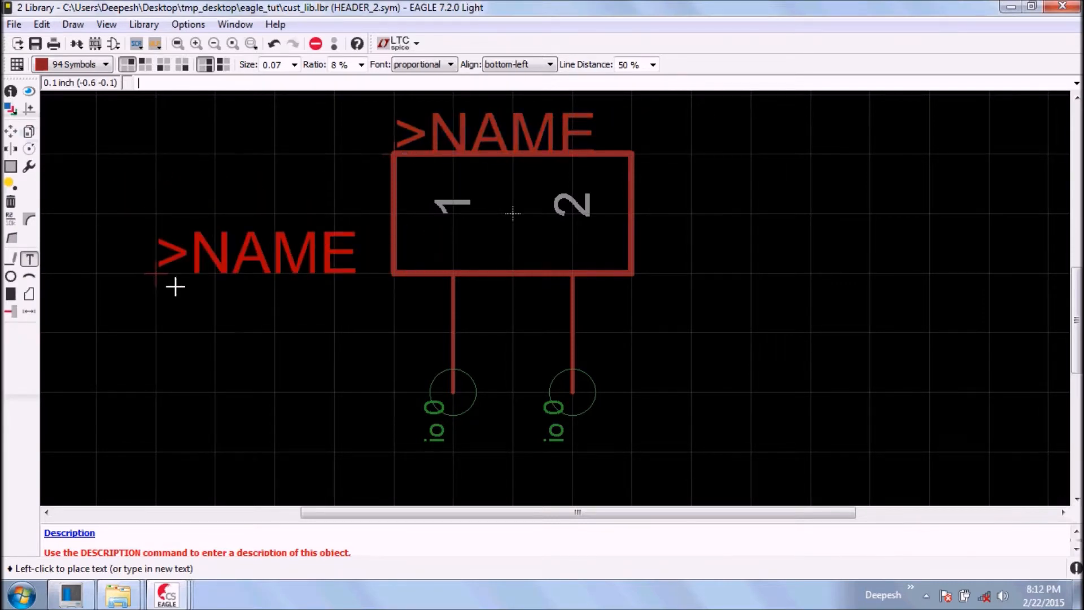
Step: Place a >VALUE text at (0.1 -0.2), below the outline beside pin 2, and end text placement
{"action": "key", "text": "Escape"}
{"action": "left_click", "coordinate": [134, 186]}
{"action": "key", "text": "BackSpace"}
{"action": "key", "text": "BackSpace"}
{"action": "key", "text": "BackSpace"}
{"action": "type", "text": "VALUE"}
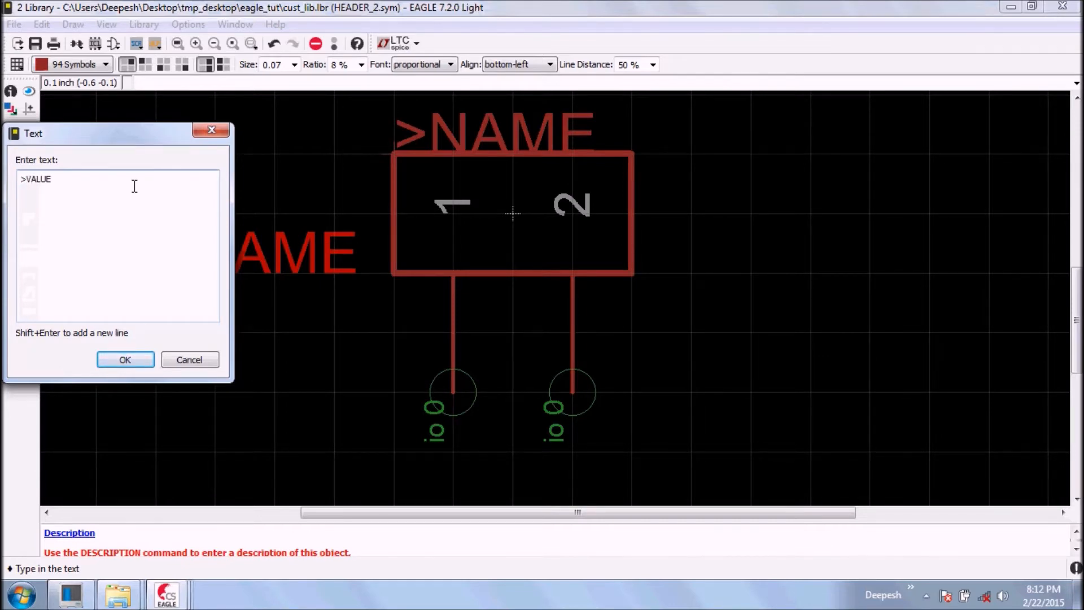
{"action": "key", "text": "Return"}
{"action": "left_click", "coordinate": [631, 333]}
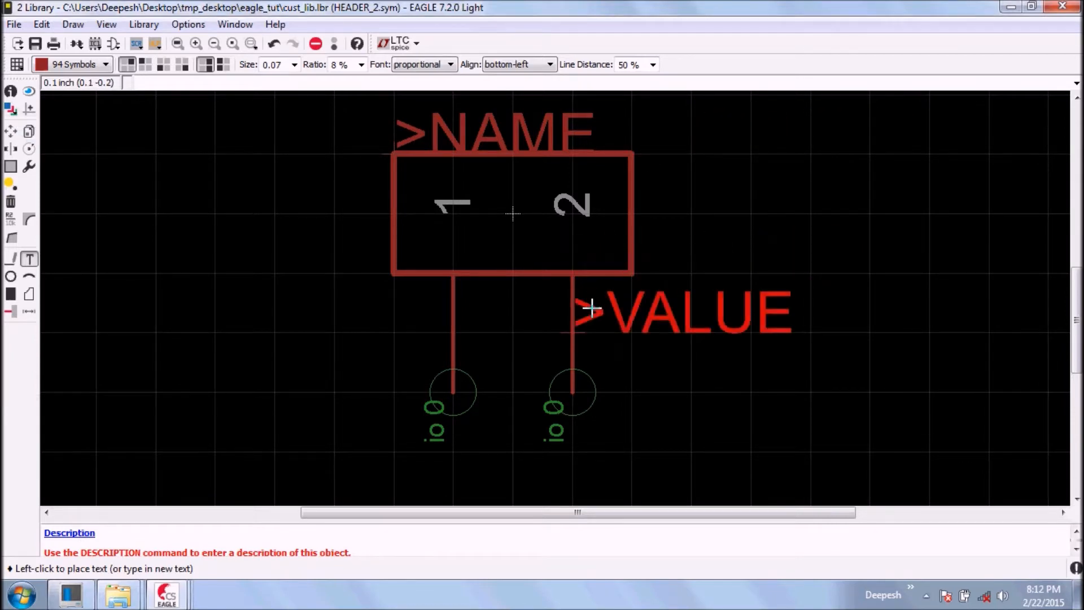
{"action": "left_click", "coordinate": [591, 308]}
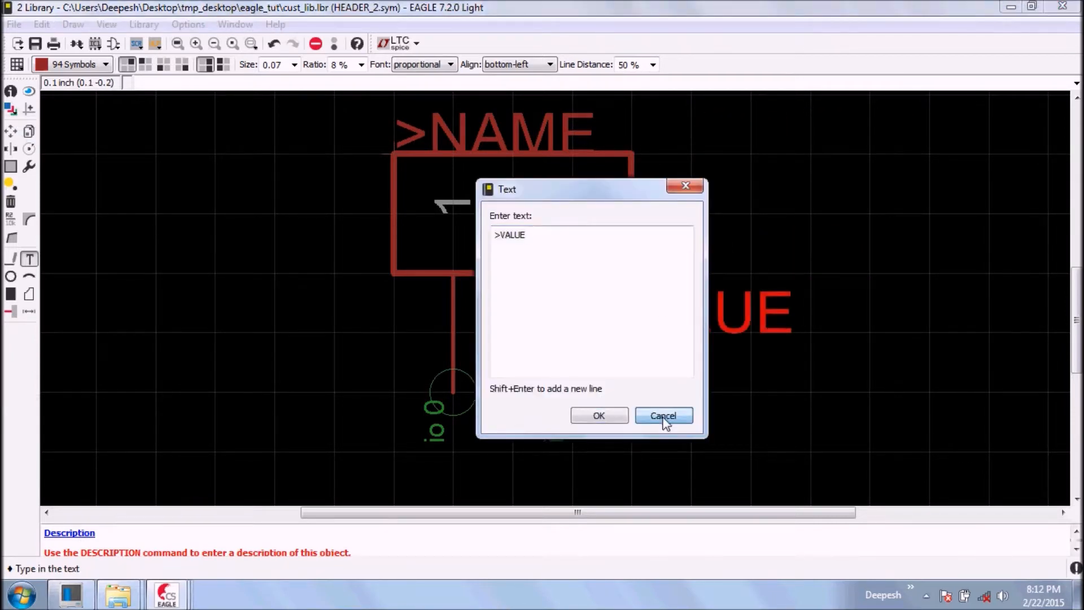
{"action": "left_click", "coordinate": [665, 417]}
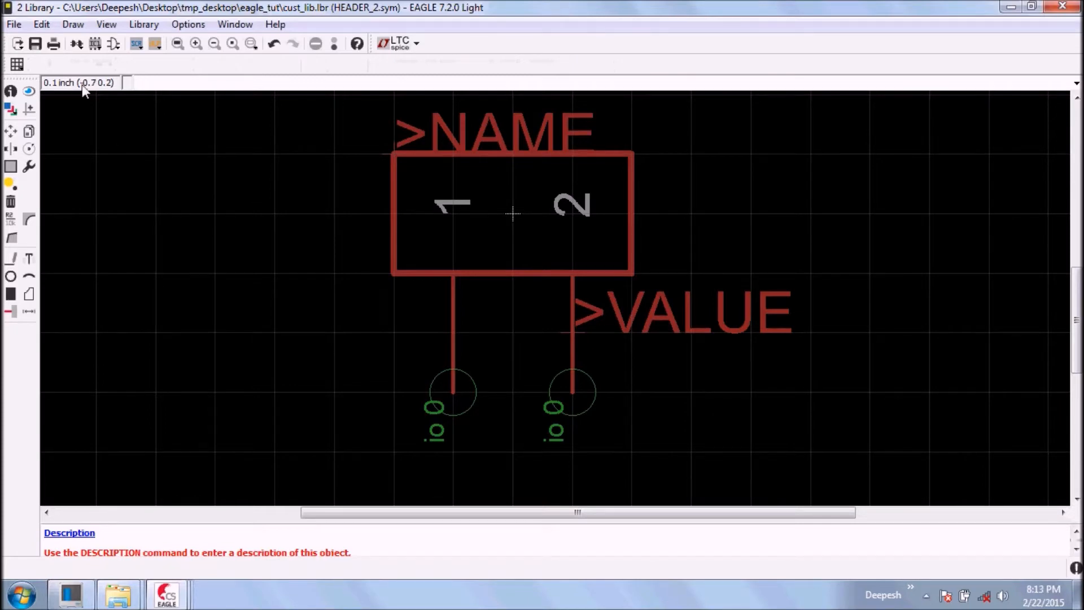
Step: Save the library and create a new package named HEADER_2
{"action": "left_click", "coordinate": [35, 43]}
{"action": "left_click", "coordinate": [96, 45]}
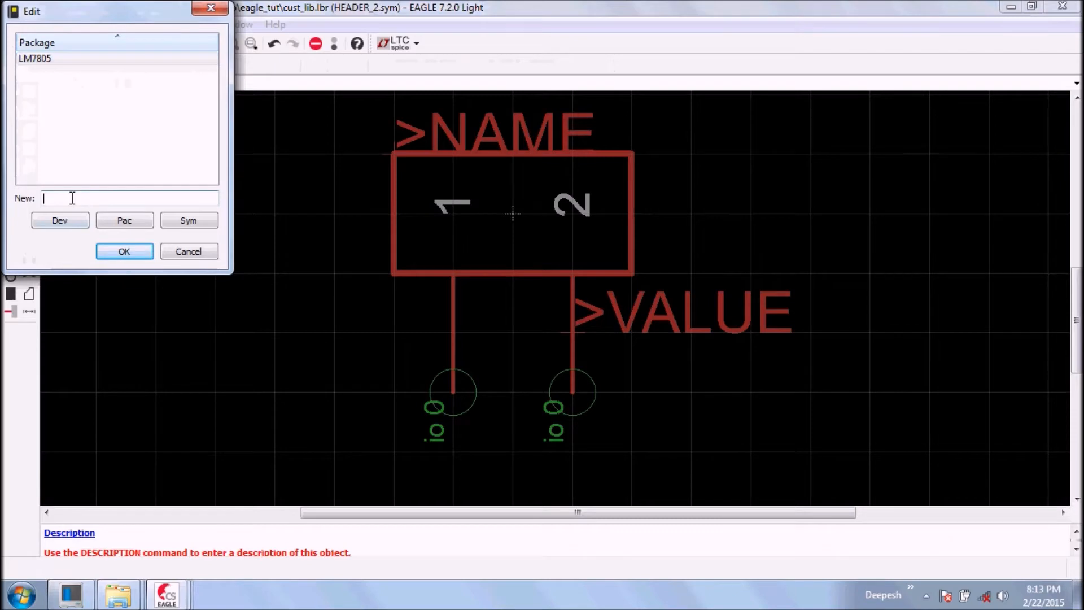
{"action": "type", "text": "HEADER_"}
{"action": "key", "text": "Return"}
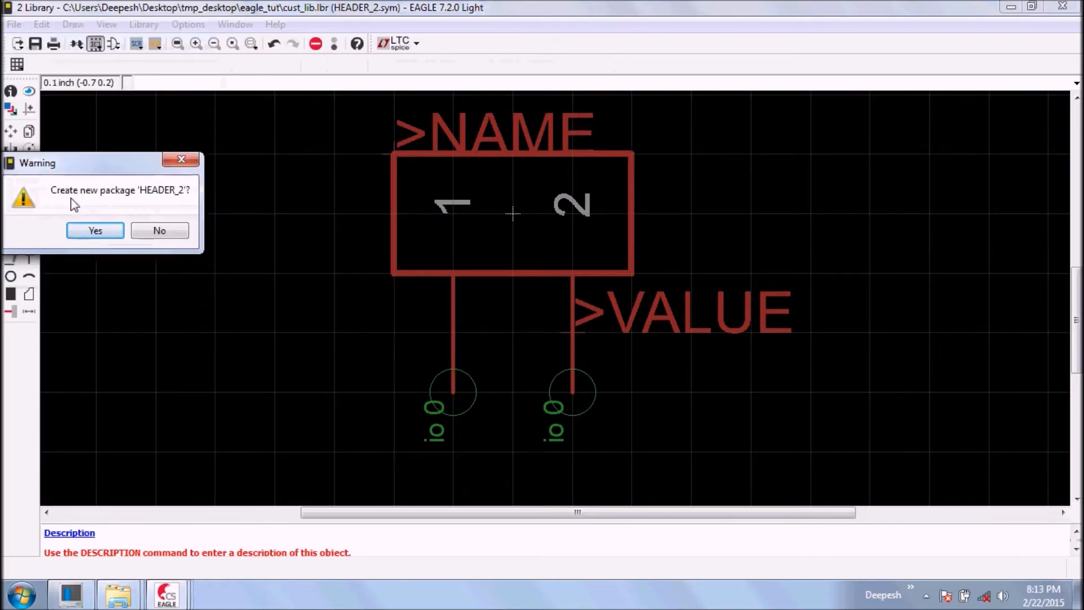
{"action": "key", "text": "Return"}
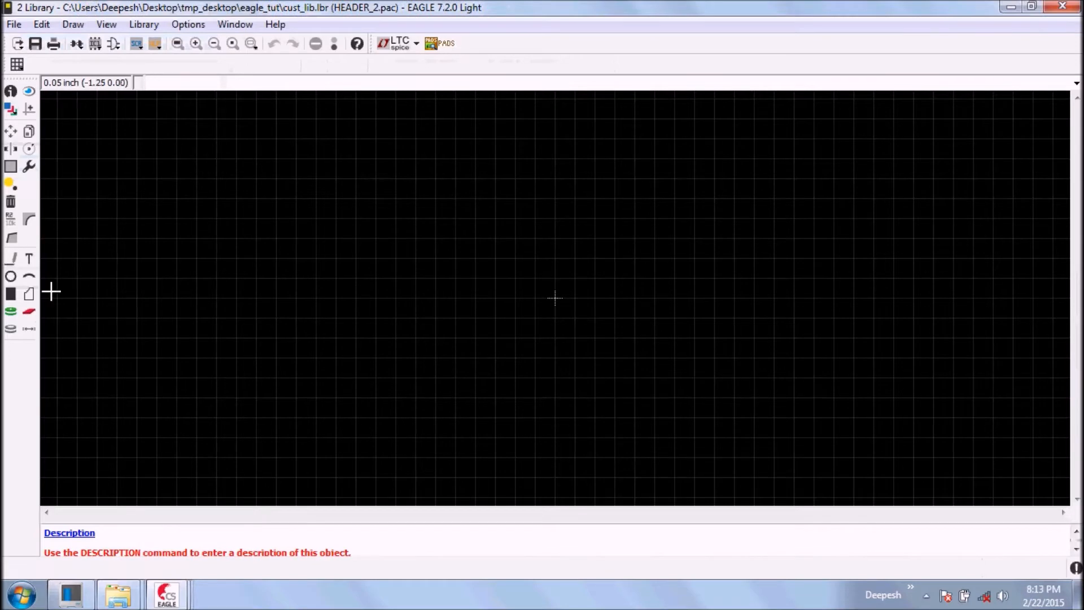
Step: Place two offset-shape pads at angle 270 on a 0.1 inch grid, at (-0.1 0) and at the origin
{"action": "left_click", "coordinate": [11, 314]}
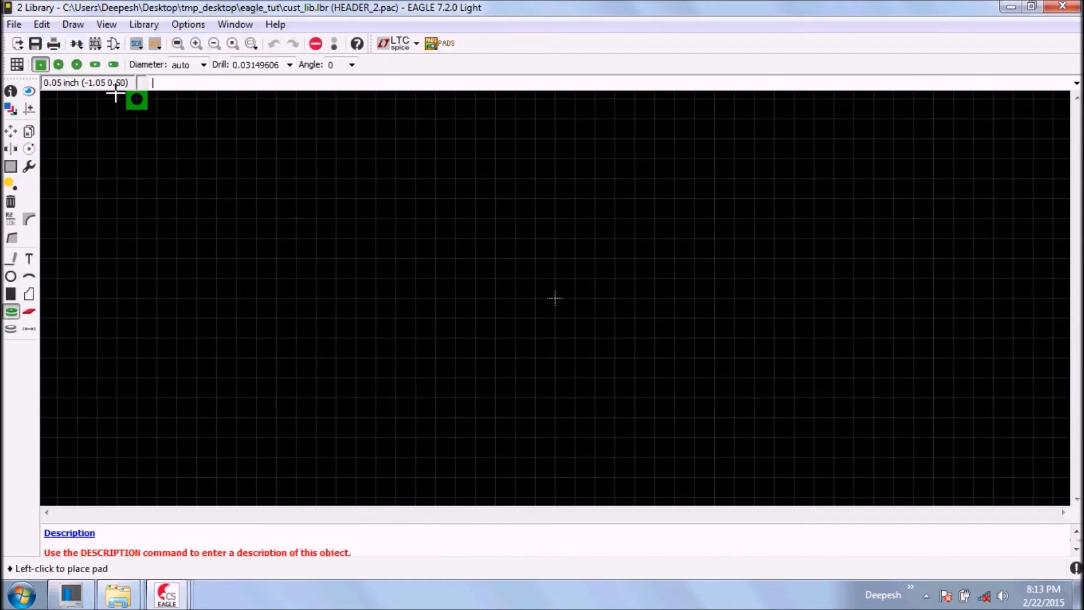
{"action": "left_click", "coordinate": [113, 64]}
{"action": "right_click", "coordinate": [446, 339]}
{"action": "right_click", "coordinate": [502, 339]}
{"action": "right_click", "coordinate": [503, 339]}
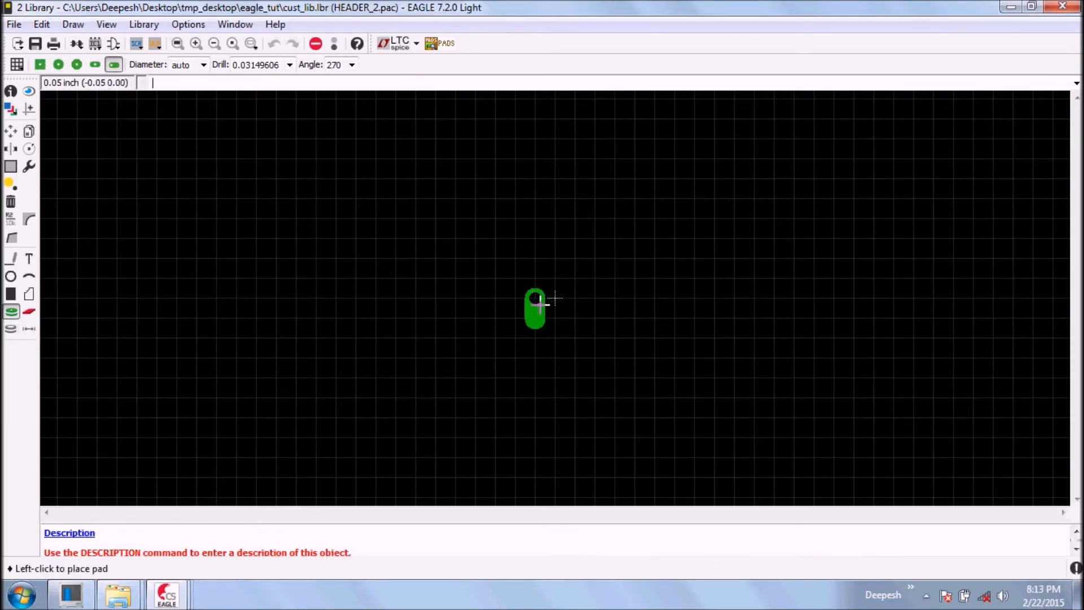
{"action": "scroll", "coordinate": [540, 304], "scroll_direction": "up", "scroll_amount": 3}
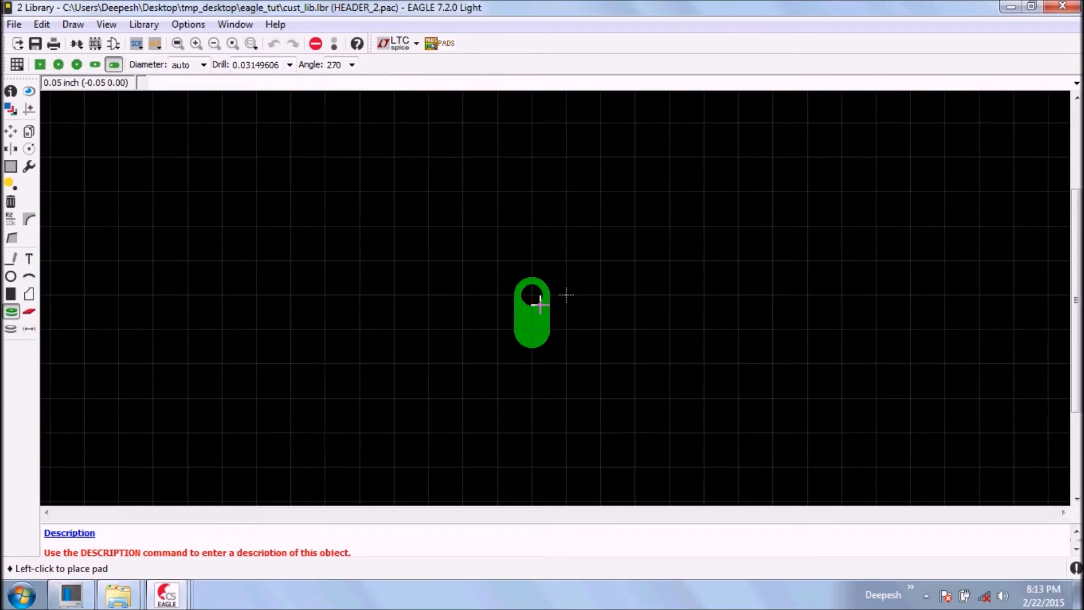
{"action": "left_click", "coordinate": [18, 64]}
{"action": "left_click", "coordinate": [77, 87]}
{"action": "type", "text": "1"}
{"action": "key", "text": "Return"}
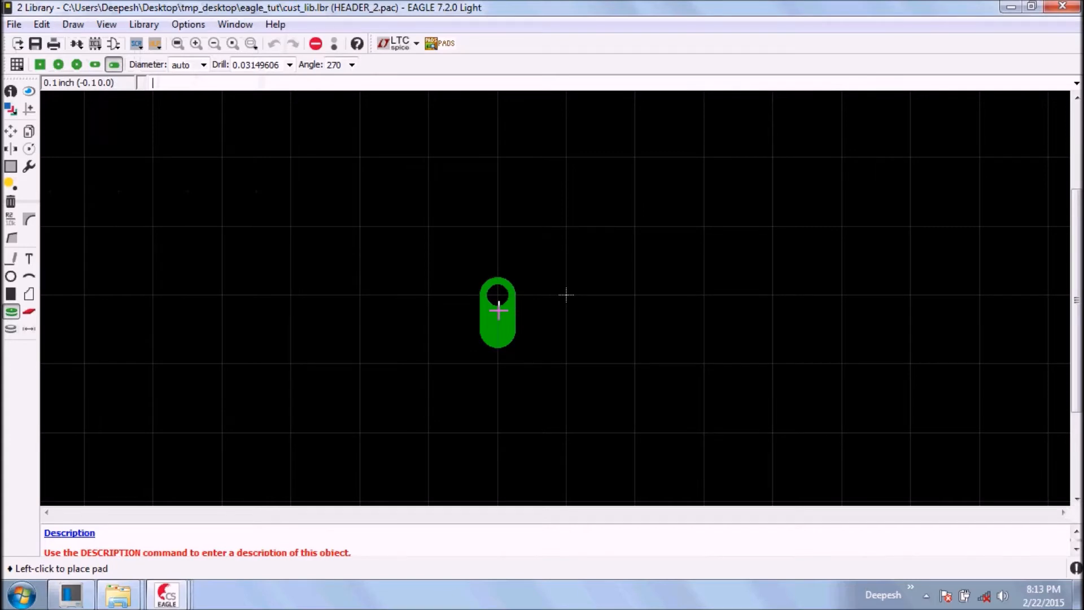
{"action": "left_click", "coordinate": [498, 310]}
{"action": "left_click", "coordinate": [566, 296]}
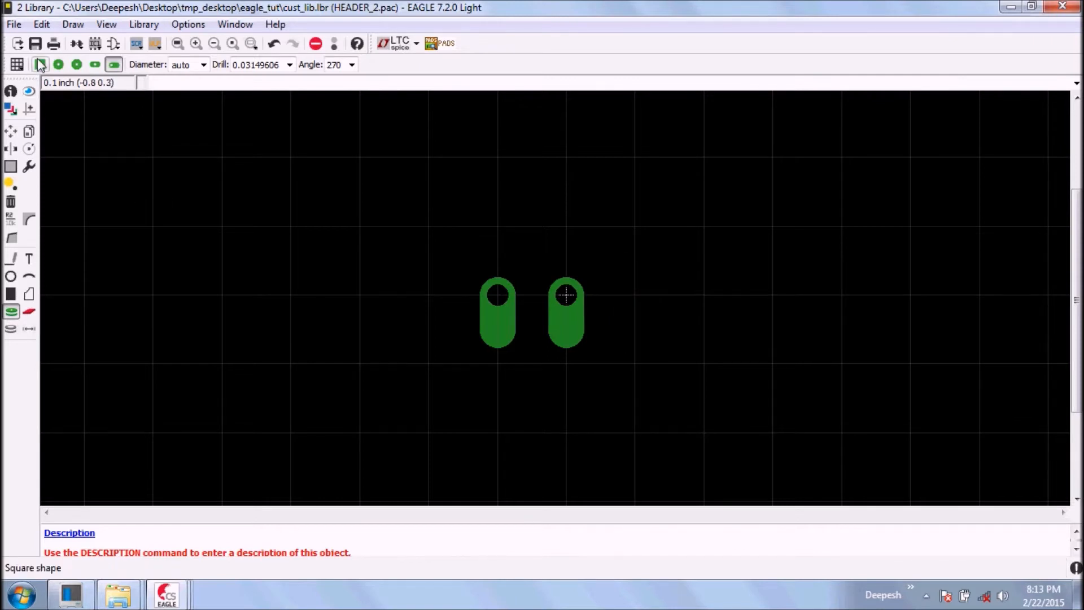
Step: Set the grid to 0.05 inch and draw a closed rectangle about 0.2 by 0.15 inch around both pads on layer 21 tPlace
{"action": "left_click", "coordinate": [12, 258]}
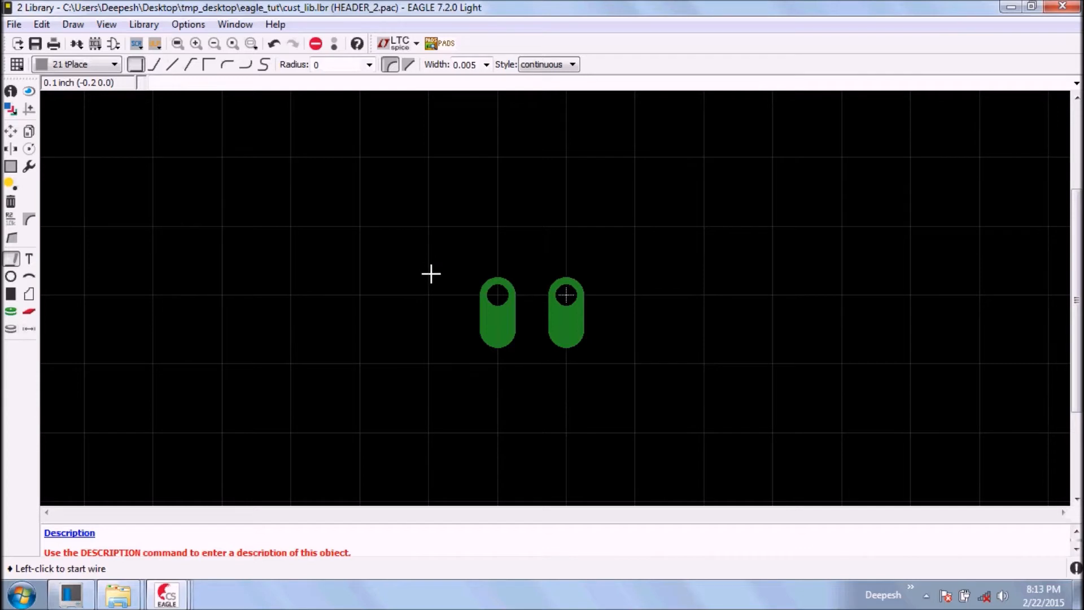
{"action": "left_click", "coordinate": [17, 64]}
{"action": "left_click", "coordinate": [101, 86]}
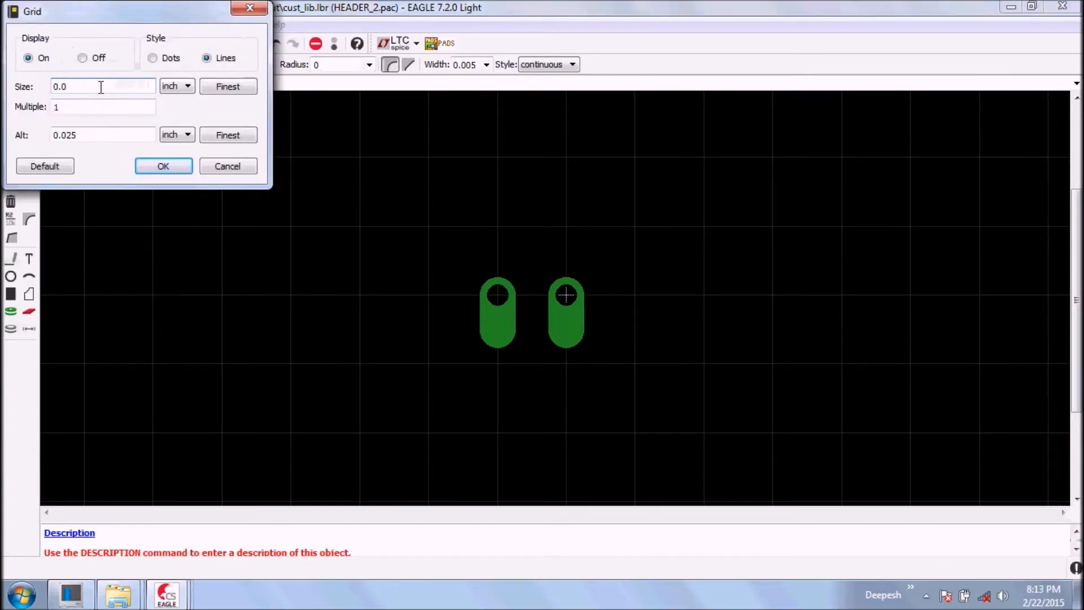
{"action": "type", "text": "5"}
{"action": "key", "text": "Return"}
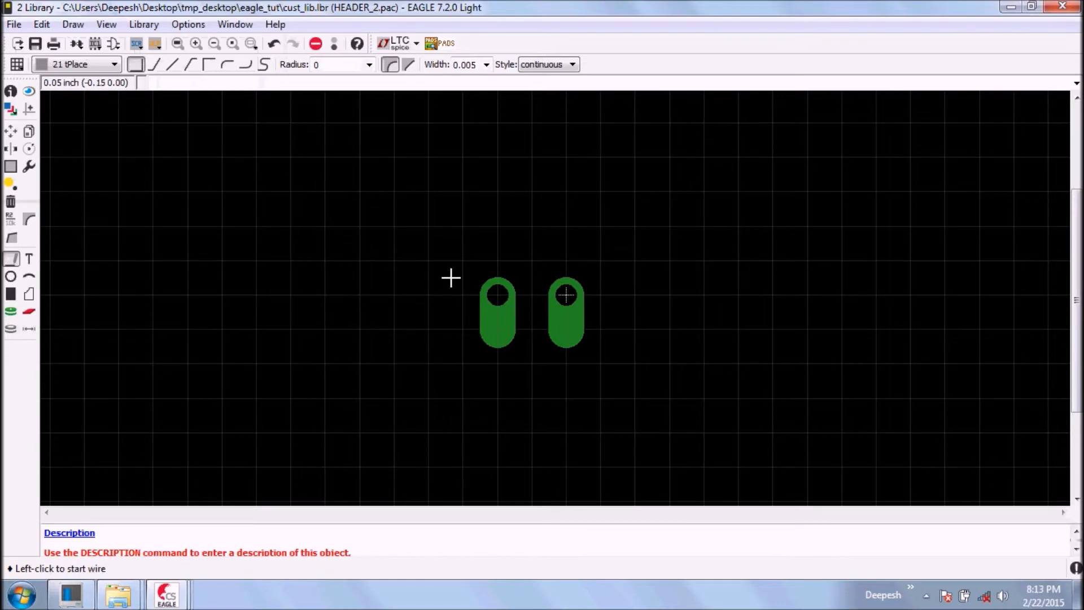
{"action": "left_click", "coordinate": [462, 260]}
{"action": "left_click", "coordinate": [600, 260]}
{"action": "left_click", "coordinate": [600, 363]}
{"action": "left_click", "coordinate": [461, 364]}
{"action": "left_click", "coordinate": [461, 267]}
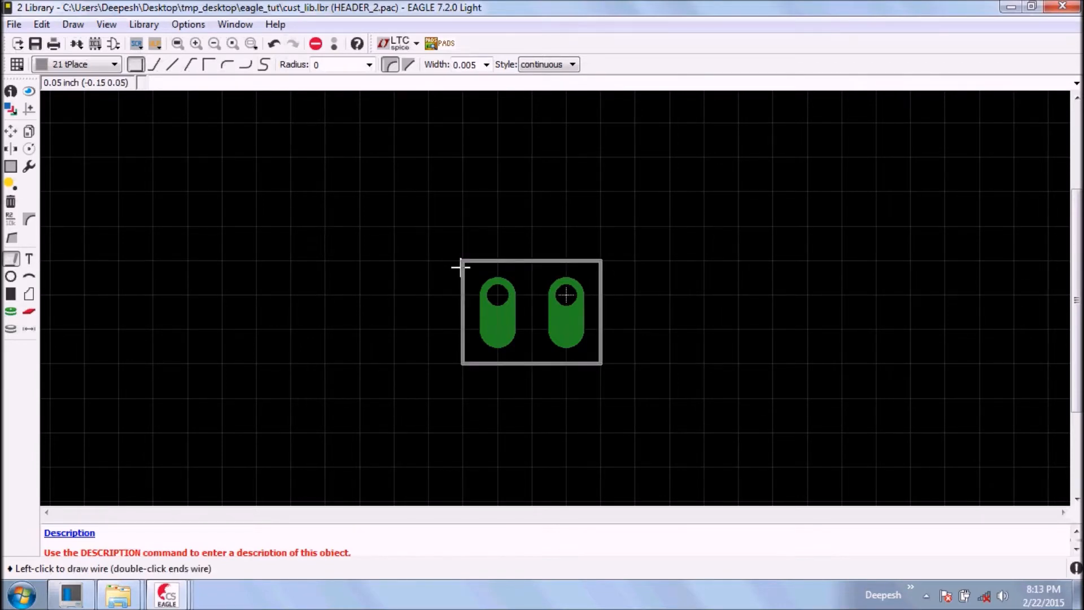
Step: Place a >NAME text on layer 21 tPlace directly above the package outline
{"action": "left_click", "coordinate": [29, 259]}
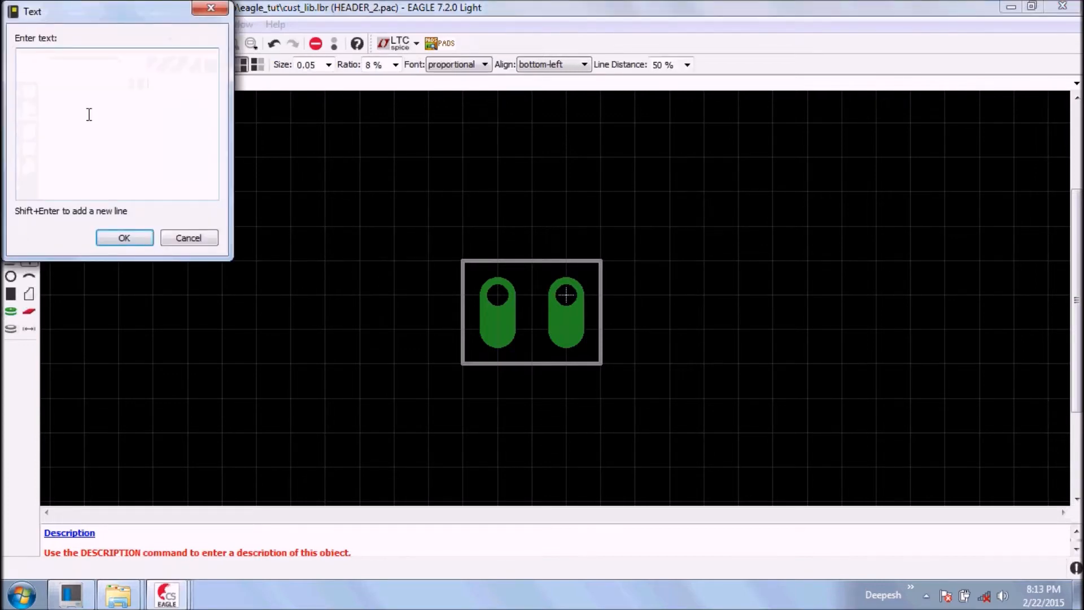
{"action": "type", "text": ">NAME"}
{"action": "key", "text": "Return"}
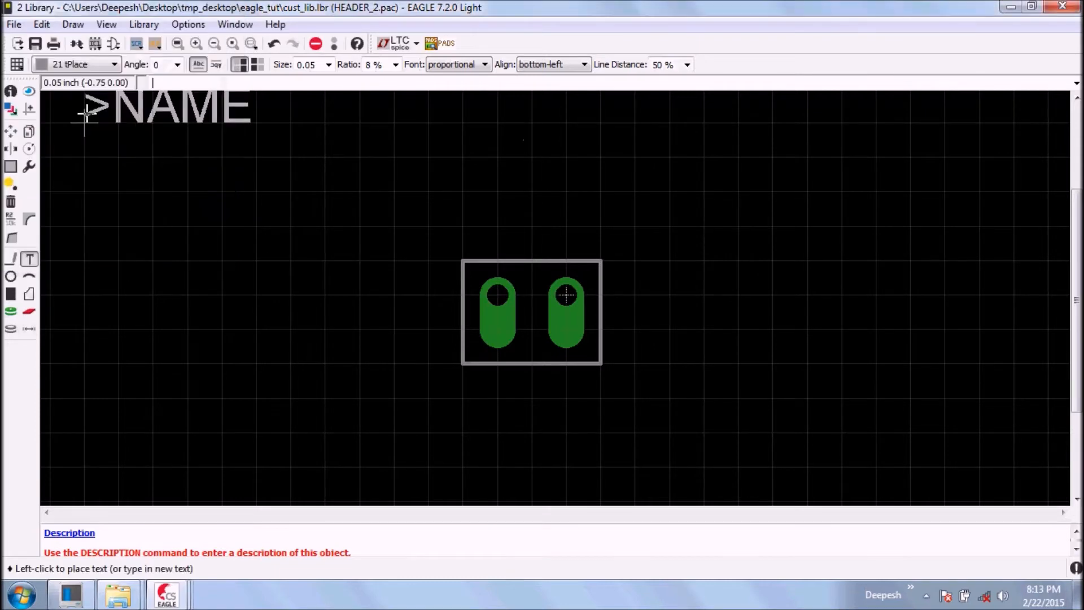
{"action": "left_click", "coordinate": [457, 260]}
Step: Place a >VALUE text directly below the package outline, at (-0.15 -0.15), and end text placement
{"action": "left_click", "coordinate": [217, 157]}
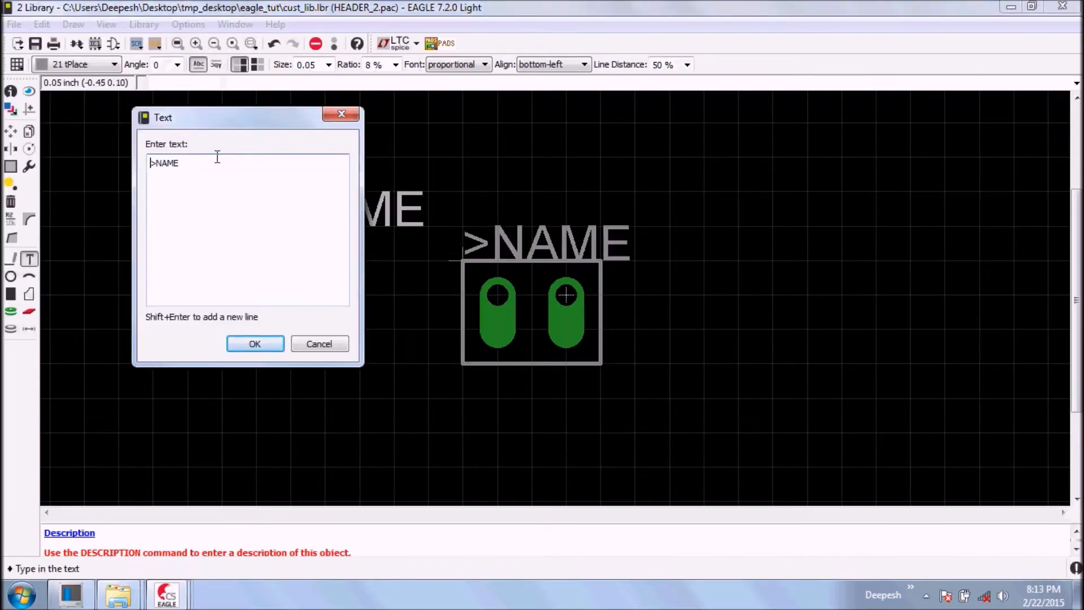
{"action": "key", "text": "BackSpace"}
{"action": "key", "text": "BackSpace"}
{"action": "key", "text": "BackSpace"}
{"action": "type", "text": "VALU"}
{"action": "key", "text": "Return"}
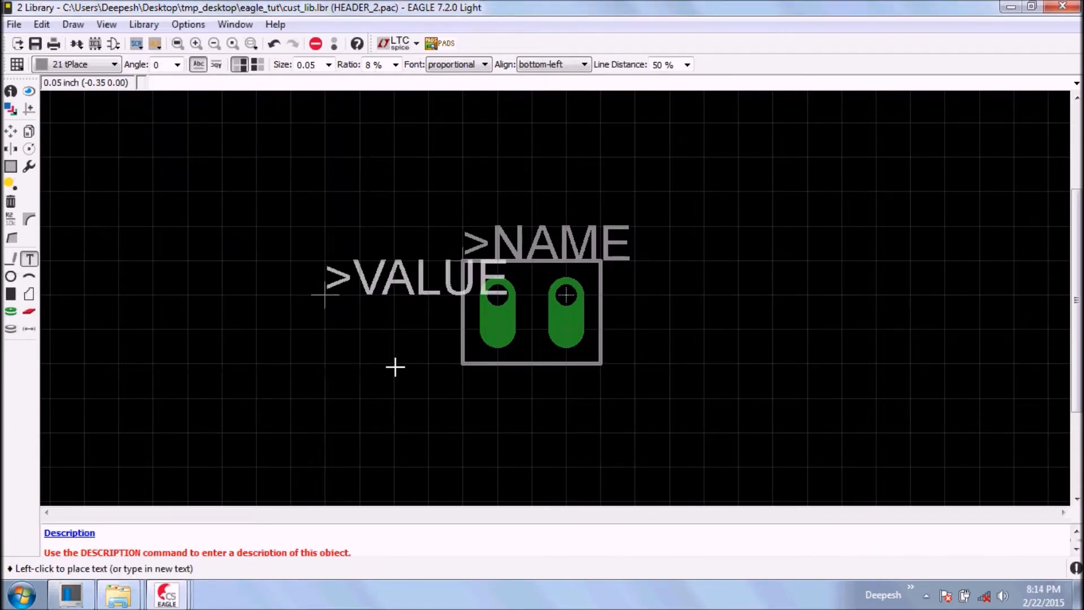
{"action": "left_click", "coordinate": [458, 400]}
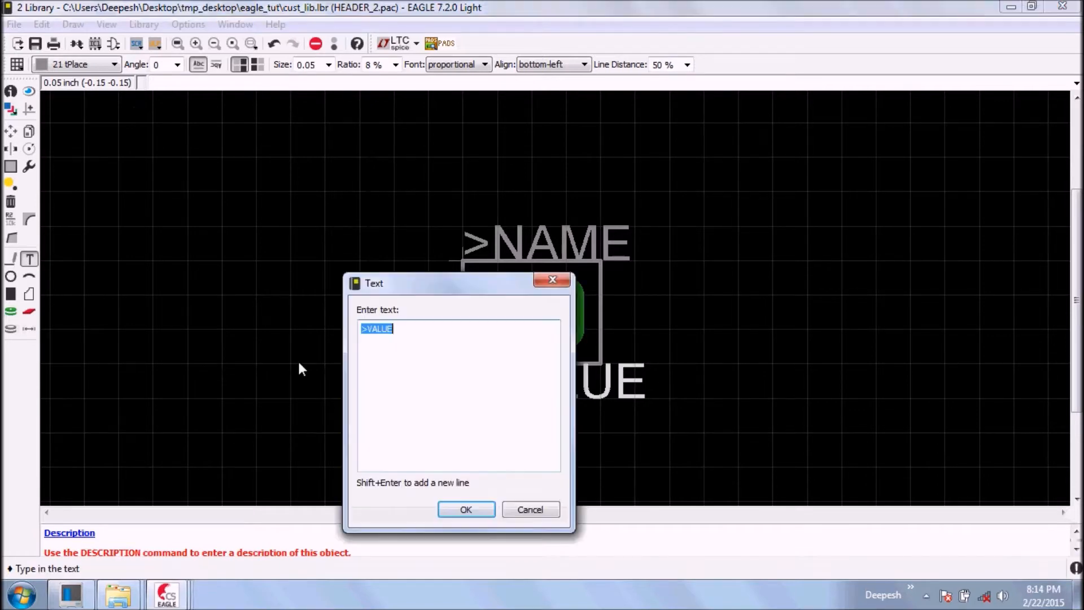
{"action": "left_click", "coordinate": [551, 285]}
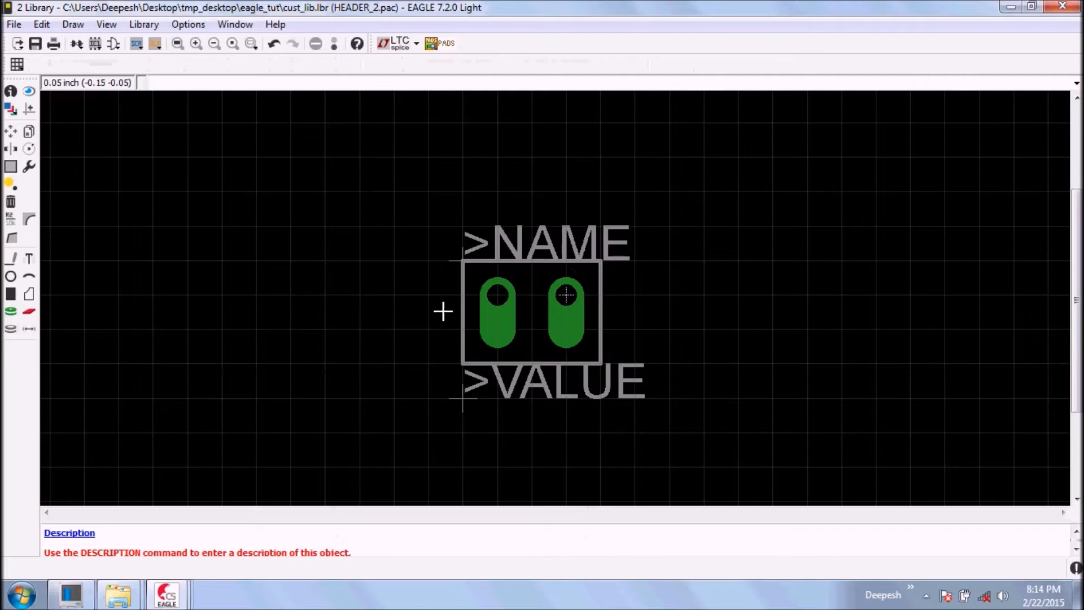
Step: Rename the package's left pad in its properties
{"action": "right_click", "coordinate": [491, 317]}
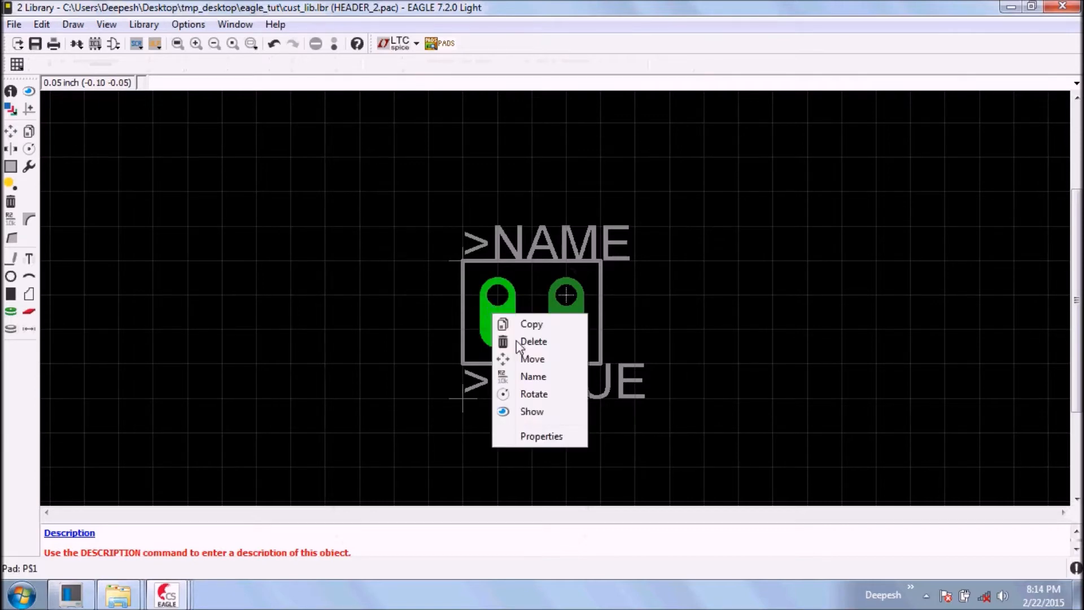
{"action": "left_click", "coordinate": [545, 435]}
{"action": "left_click", "coordinate": [648, 236]}
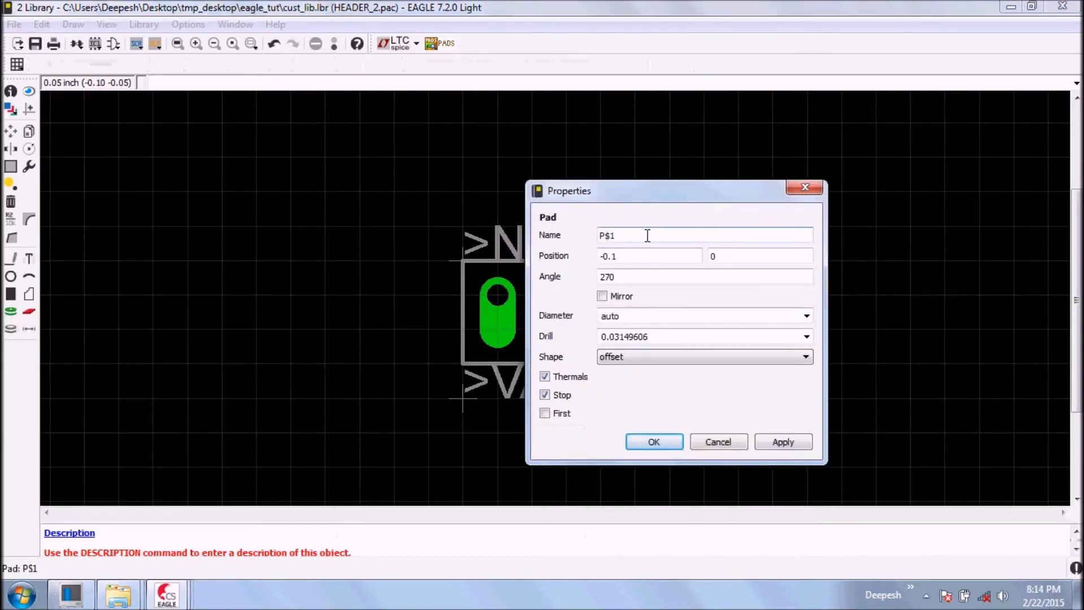
{"action": "key", "text": "Return"}
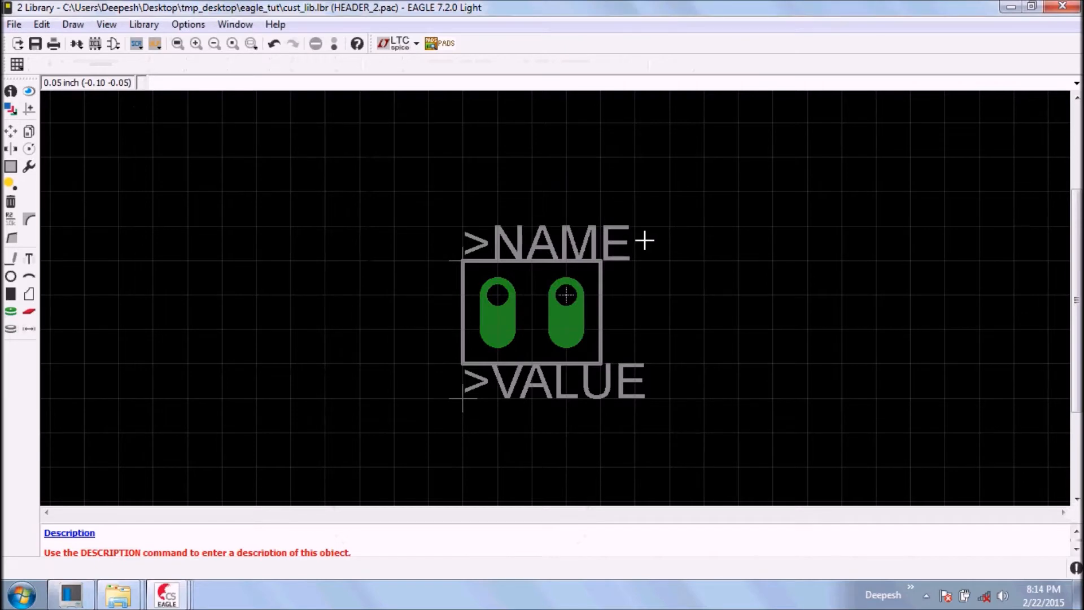
Step: Rename the package's right pad as 2 and save the library
{"action": "right_click", "coordinate": [556, 326]}
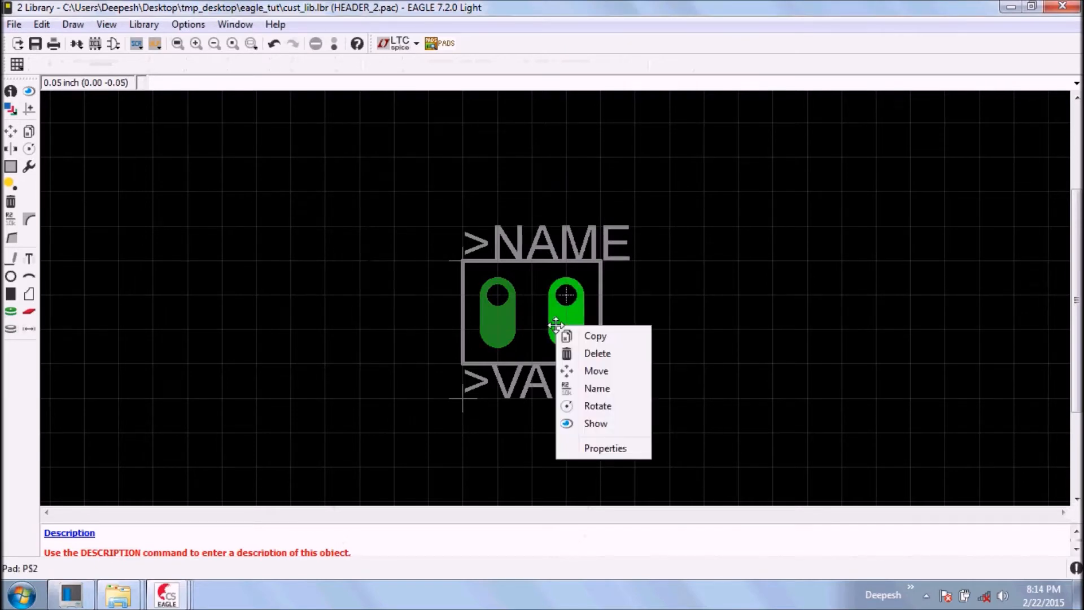
{"action": "left_click", "coordinate": [610, 449]}
{"action": "left_click", "coordinate": [351, 235]}
{"action": "key", "text": "BackSpace"}
{"action": "key", "text": "BackSpace"}
{"action": "key", "text": "Return"}
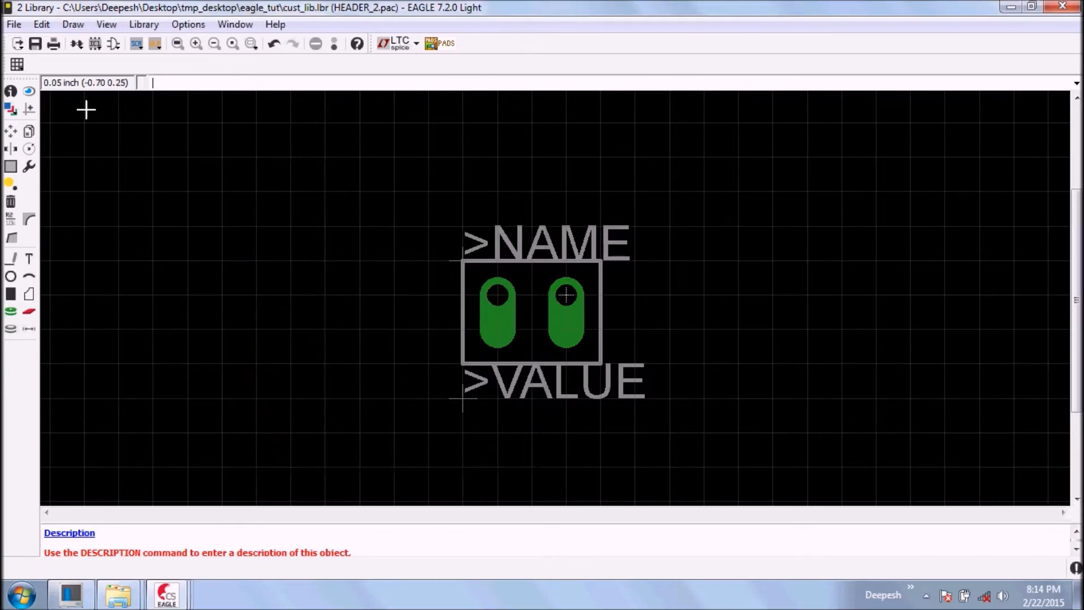
{"action": "left_click", "coordinate": [35, 43]}
Step: Create a new device named HEADER_2 in the library
{"action": "left_click", "coordinate": [76, 45]}
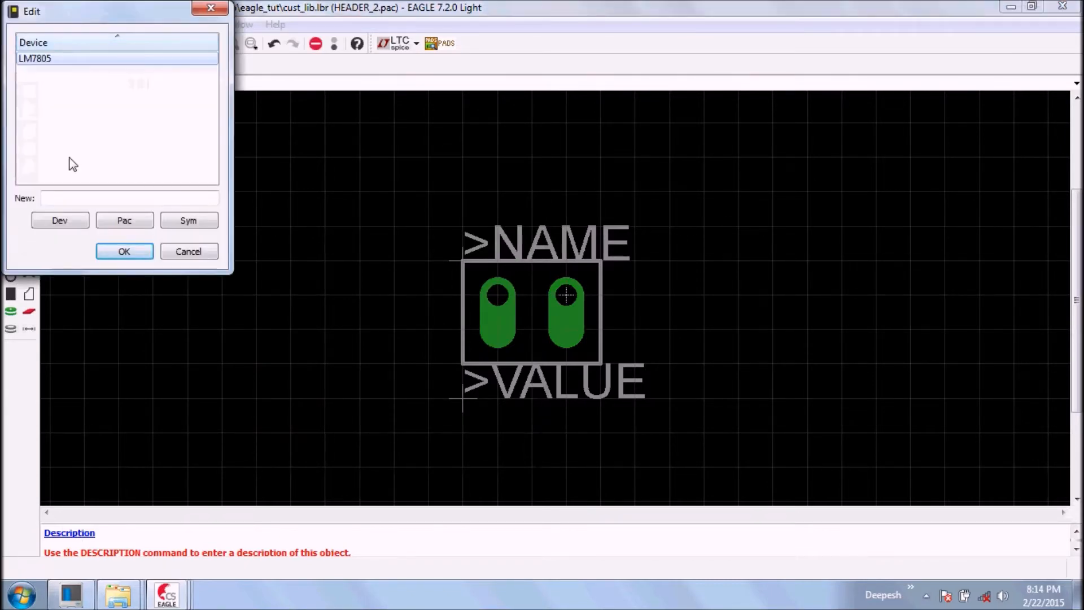
{"action": "left_click", "coordinate": [60, 220]}
{"action": "type", "text": "HEADER_2"}
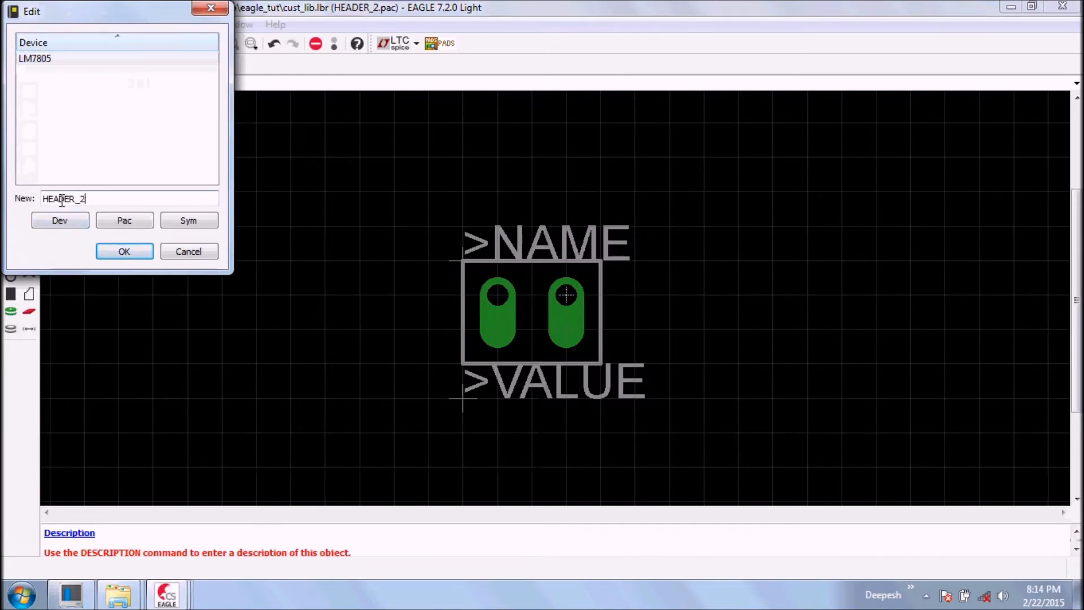
{"action": "key", "text": "Return"}
{"action": "key", "text": "Return"}
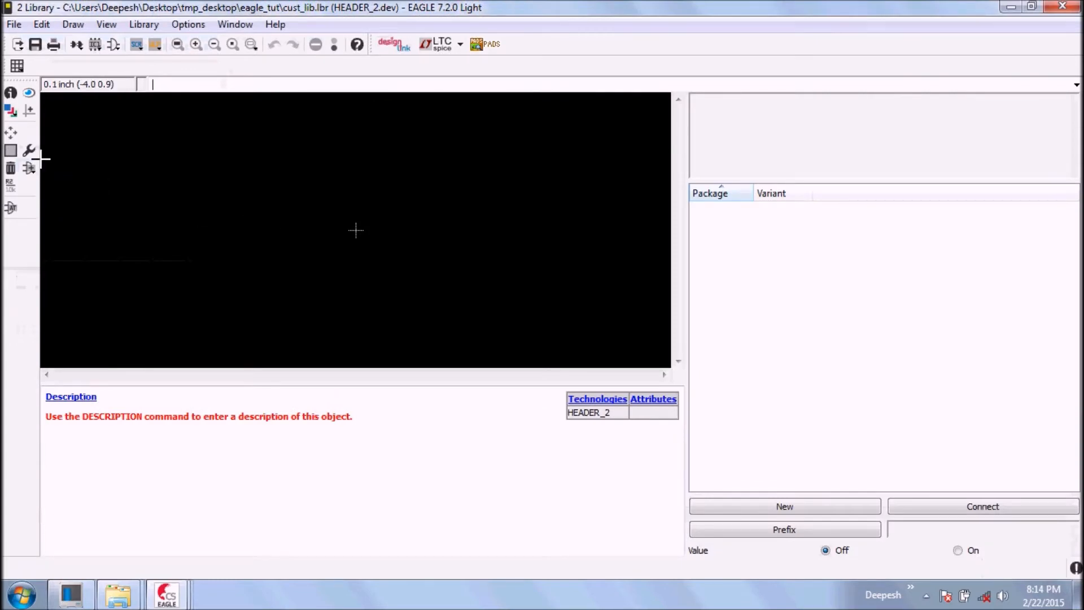
Step: Turn on the grid display and place the HEADER_2 symbol at the device's origin, ending symbol placement
{"action": "left_click", "coordinate": [29, 168]}
{"action": "double_click", "coordinate": [51, 145]}
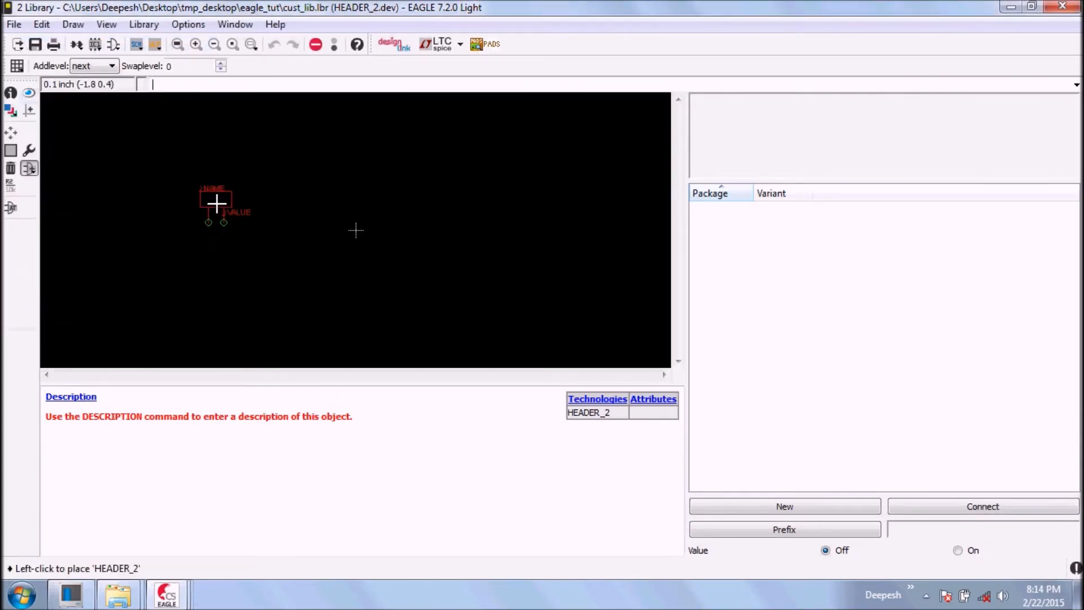
{"action": "left_click", "coordinate": [17, 68]}
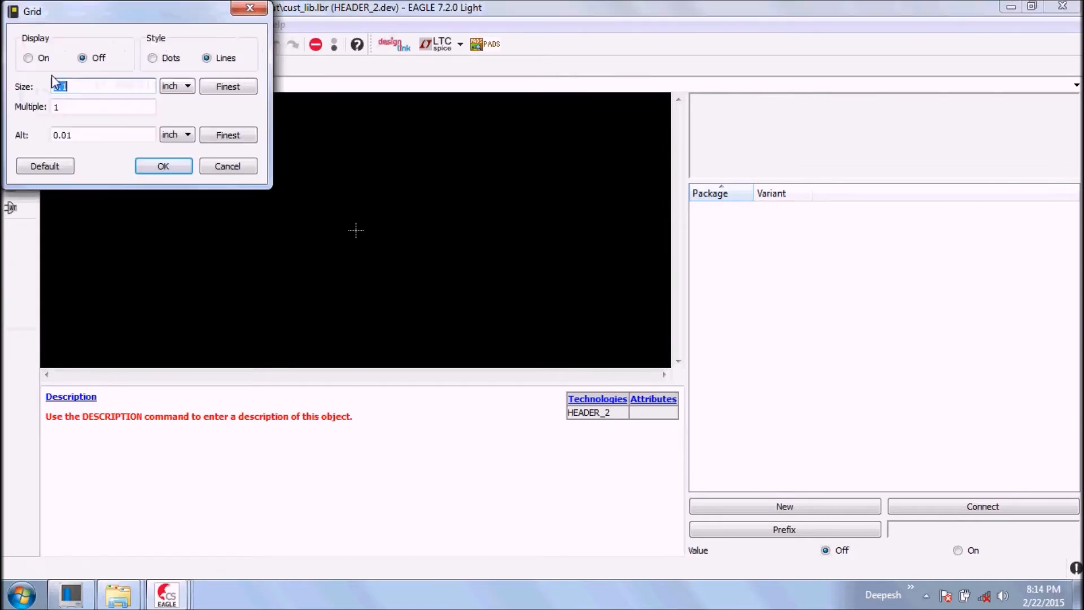
{"action": "left_click", "coordinate": [43, 58]}
{"action": "left_click", "coordinate": [166, 166]}
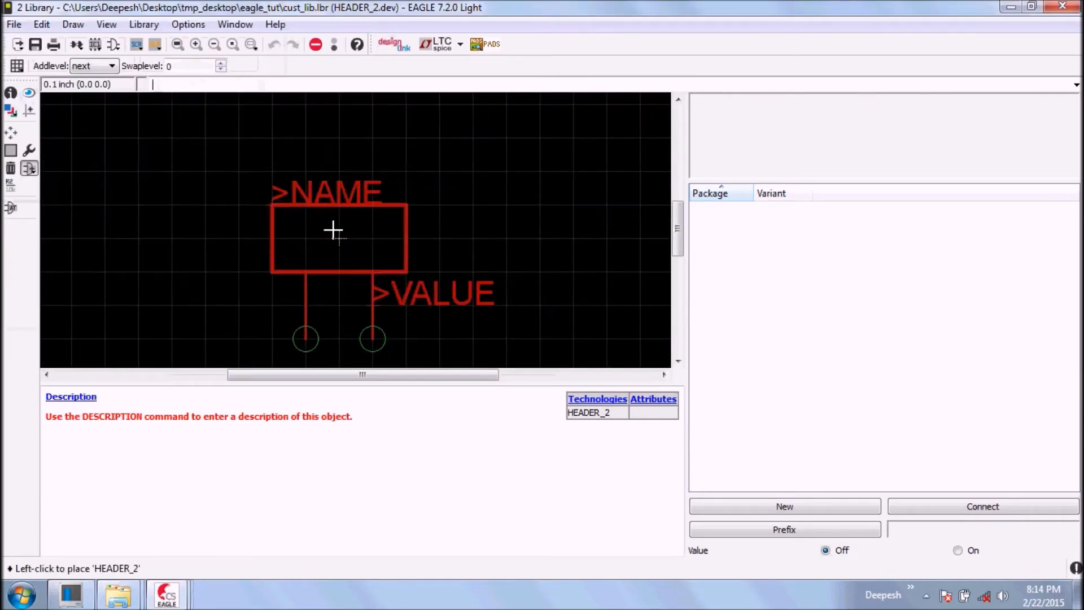
{"action": "left_click", "coordinate": [323, 230]}
{"action": "key", "text": "Escape"}
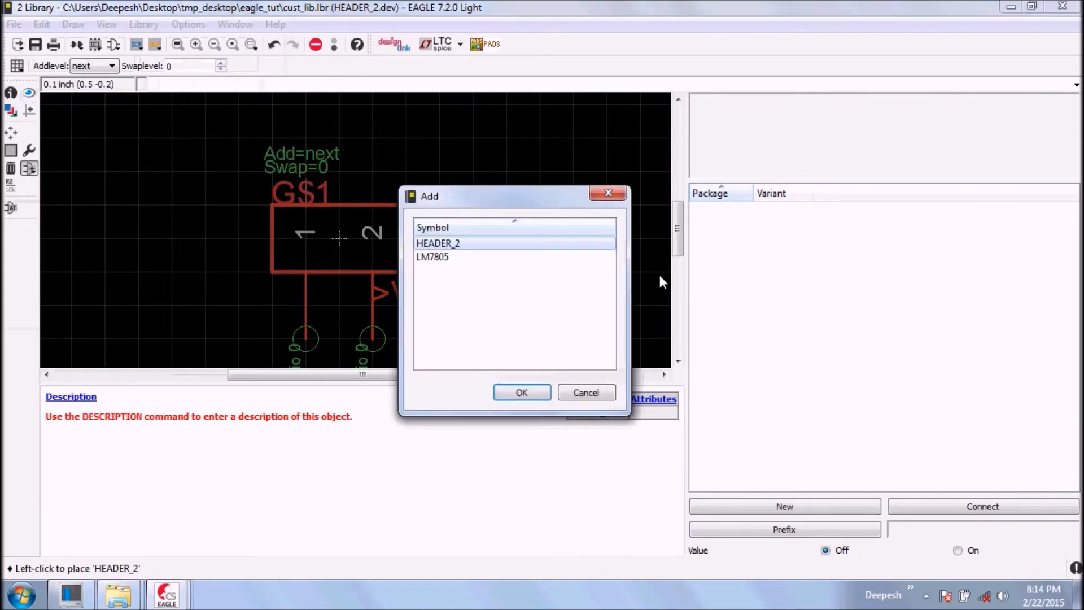
{"action": "left_click", "coordinate": [608, 194]}
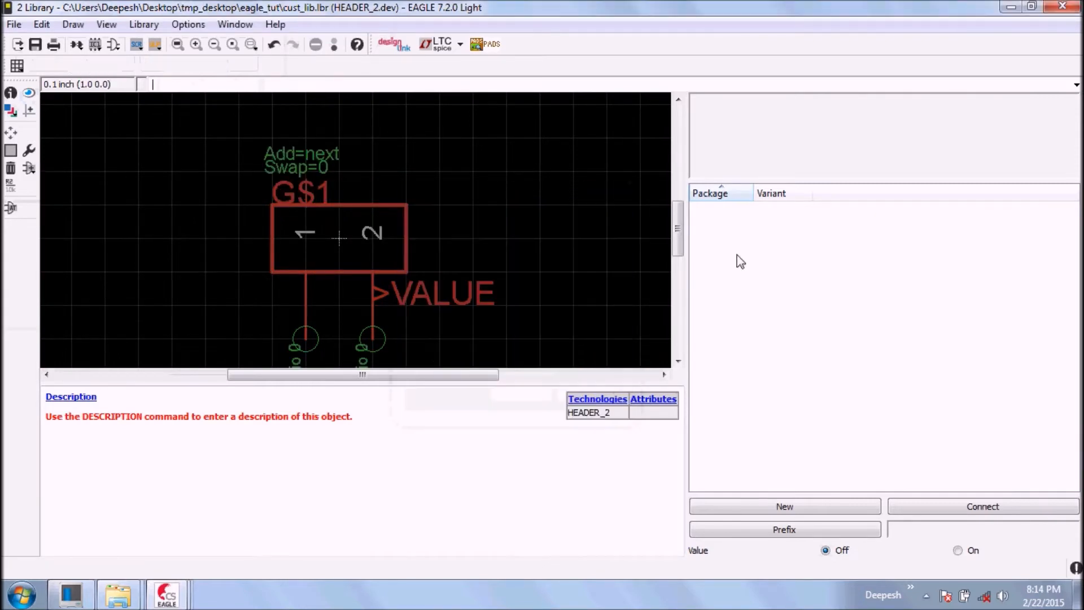
Step: Attach the HEADER_2 package to the device with pin 1 connected to pad 1 and pin 2 to pad 2, and save the library
{"action": "left_click", "coordinate": [876, 508]}
{"action": "double_click", "coordinate": [669, 242]}
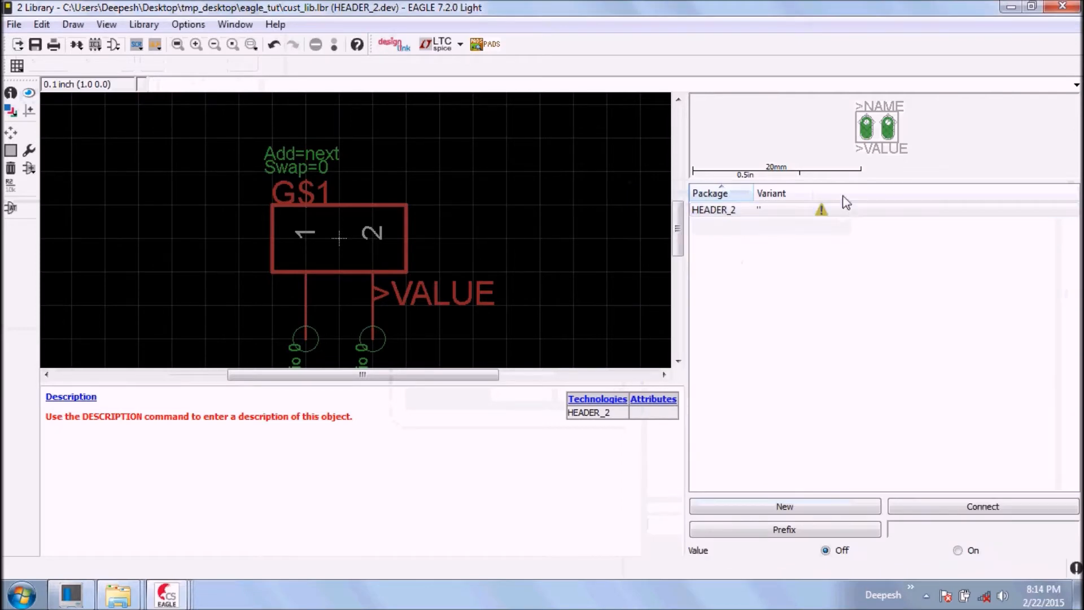
{"action": "double_click", "coordinate": [783, 210]}
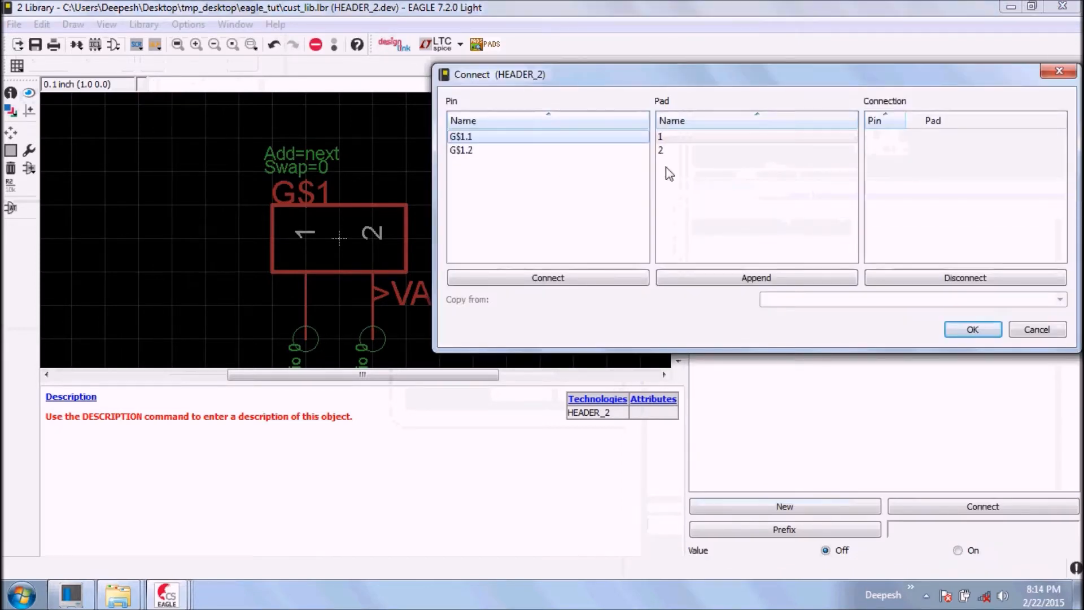
{"action": "double_click", "coordinate": [507, 136]}
{"action": "double_click", "coordinate": [507, 135]}
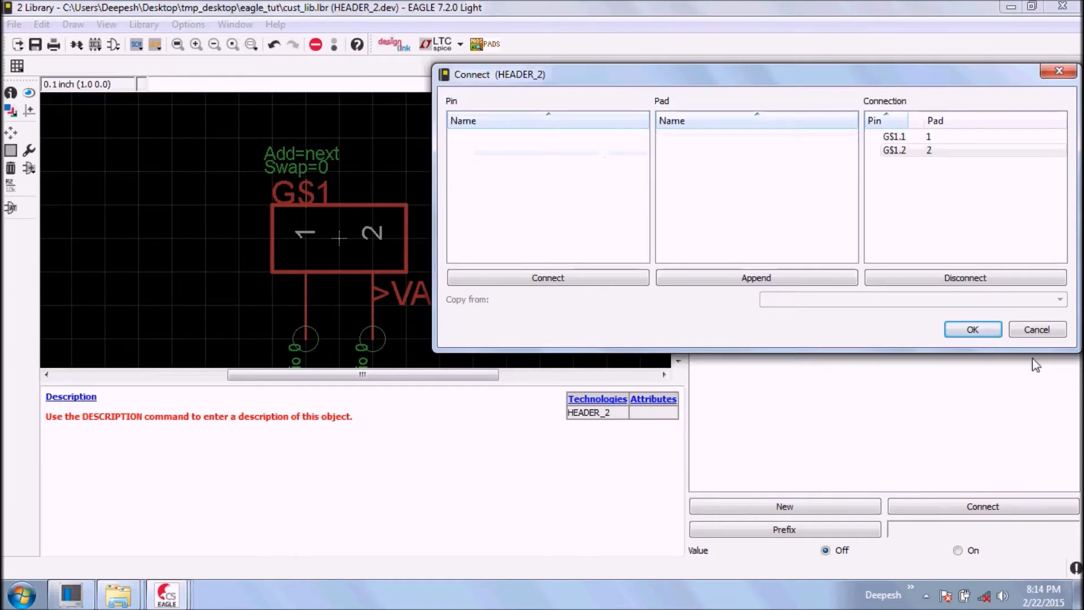
{"action": "left_click", "coordinate": [973, 330]}
{"action": "left_click", "coordinate": [35, 45]}
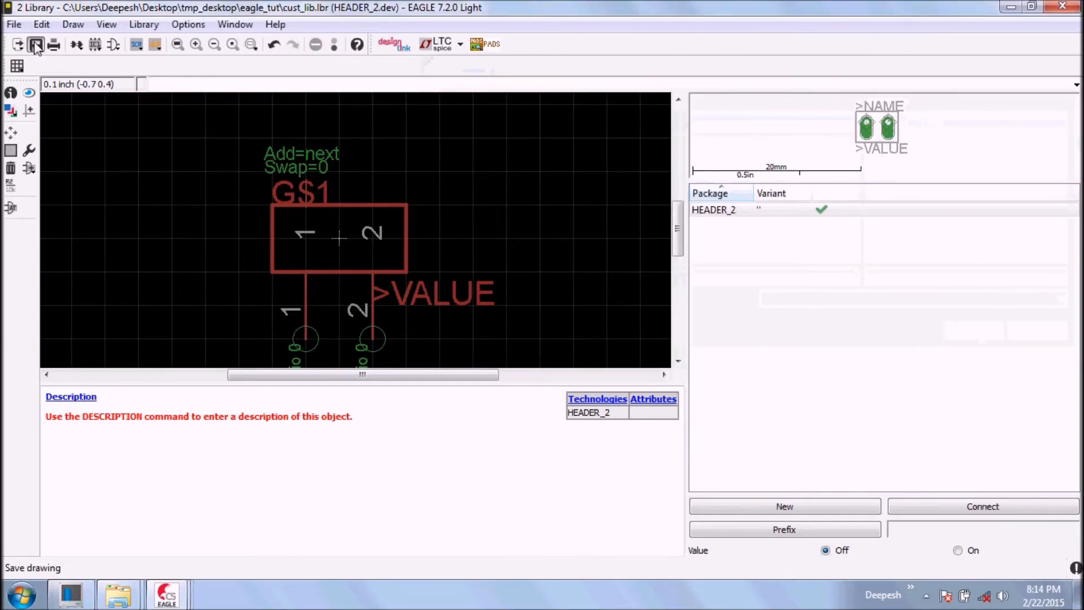
{"action": "mouse_move", "coordinate": [169, 598]}
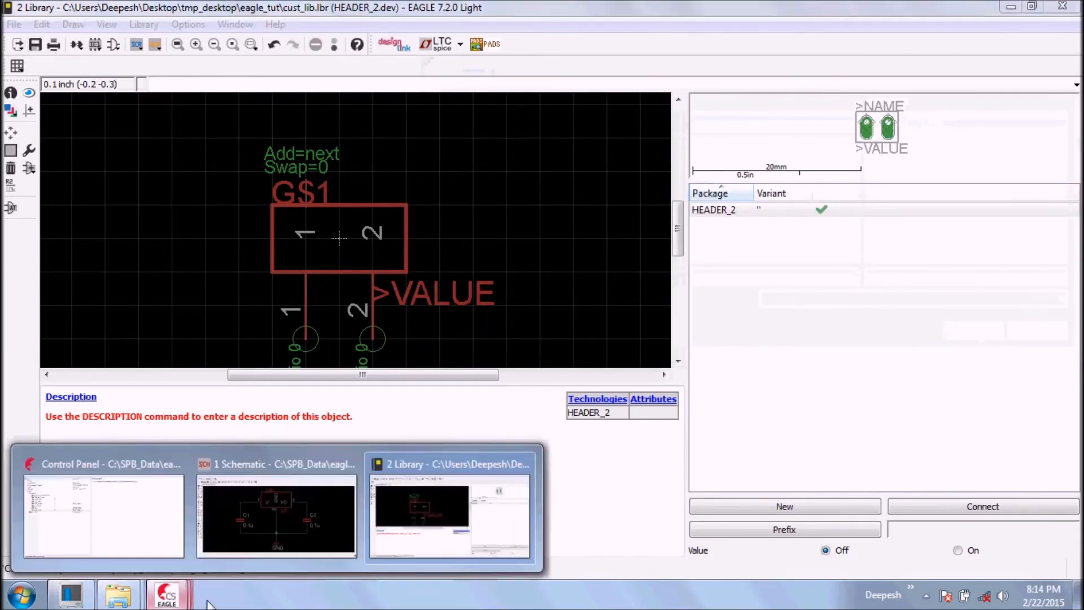
{"action": "left_click", "coordinate": [327, 533]}
{"action": "mouse_move", "coordinate": [198, 606]}
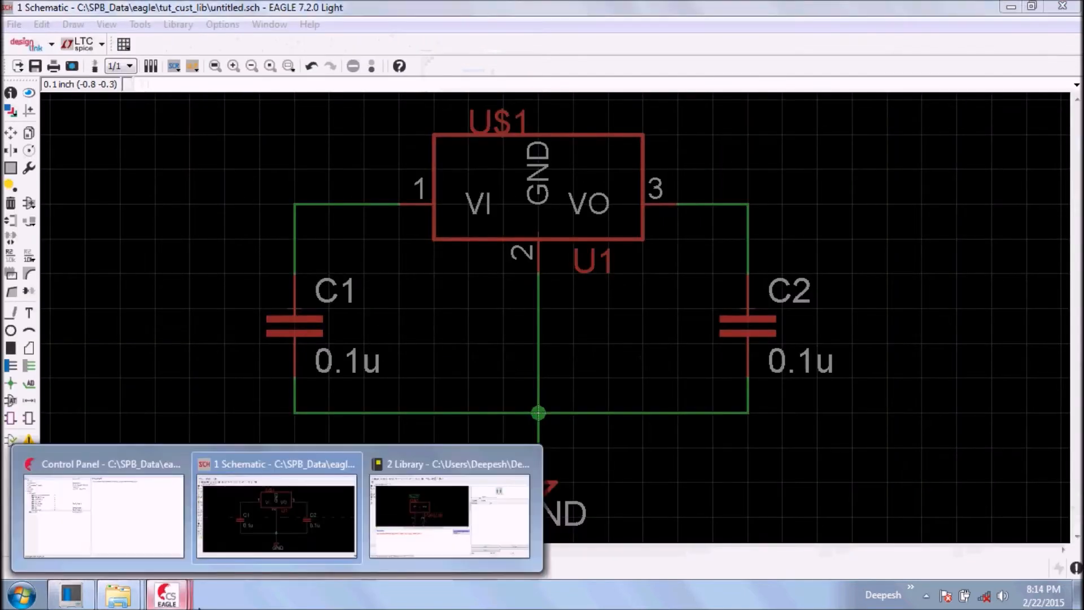
{"action": "left_click", "coordinate": [387, 543]}
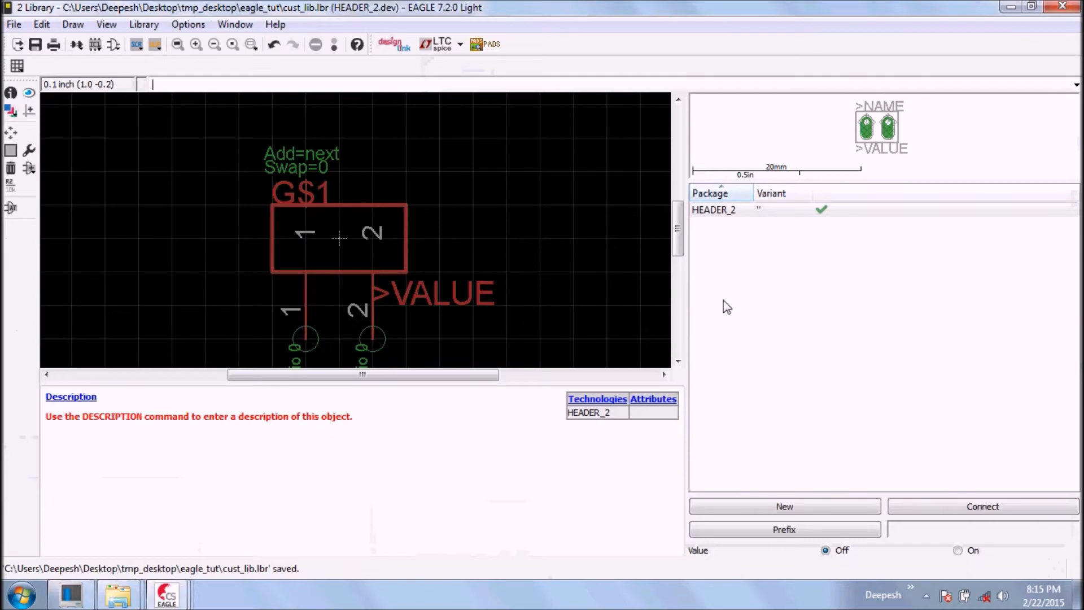
Step: Switch to the schematic and place a HEADER_2 from cust_lib to the left of C1, rotated so its pins face the circuit
{"action": "mouse_move", "coordinate": [166, 593]}
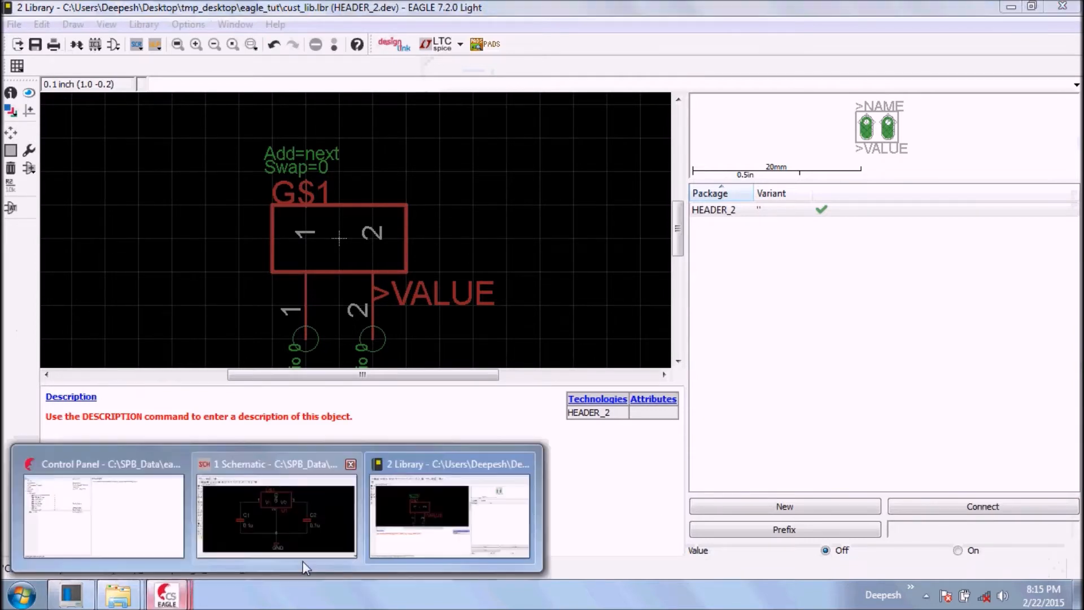
{"action": "left_click", "coordinate": [274, 508]}
{"action": "left_click", "coordinate": [29, 203]}
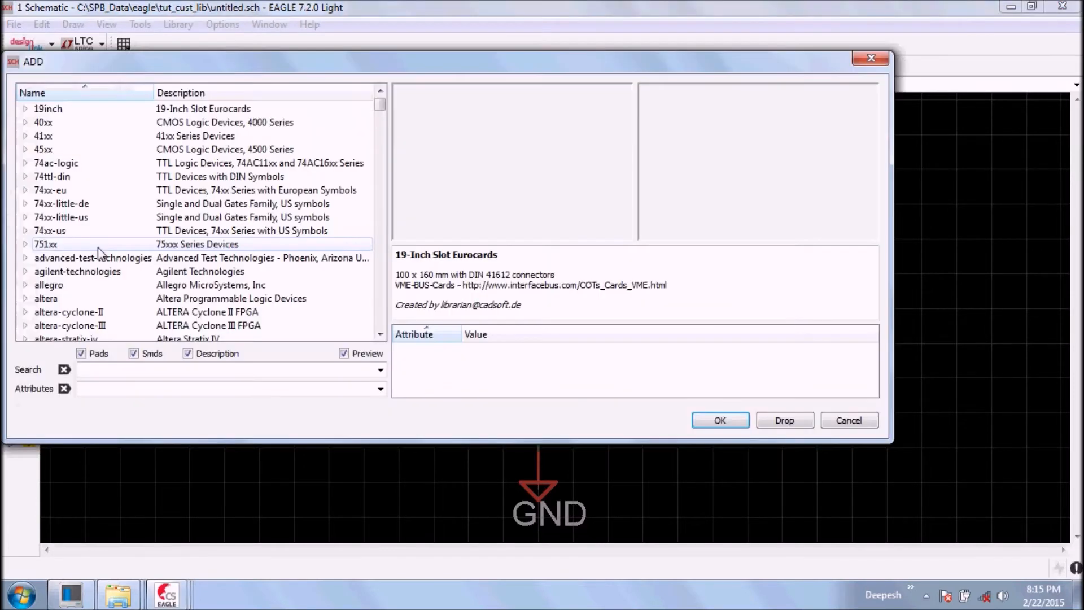
{"action": "left_click_drag", "start_coordinate": [379, 105], "coordinate": [372, 183]}
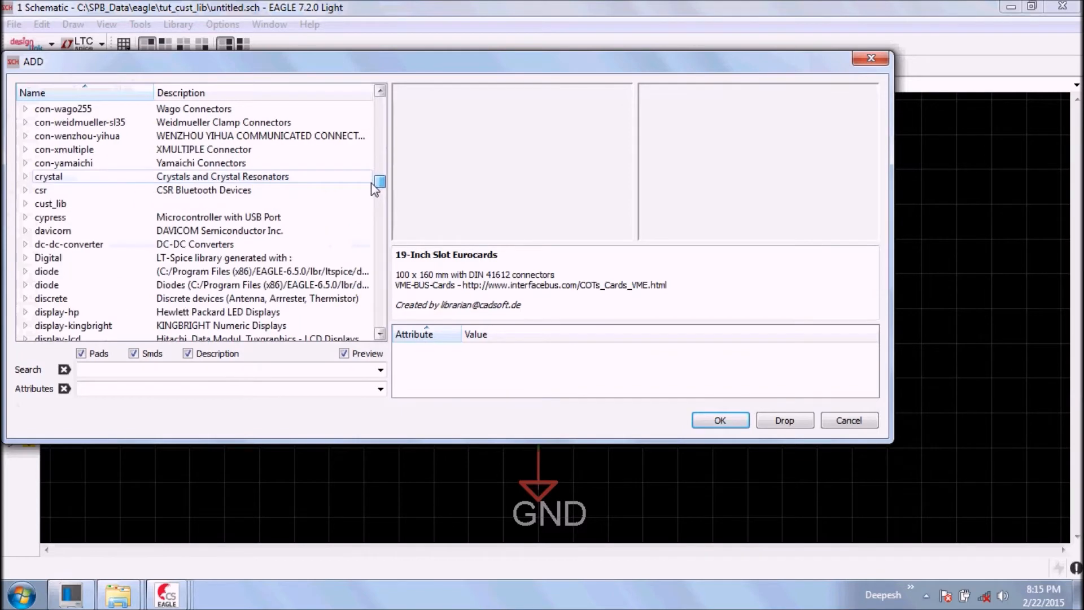
{"action": "double_click", "coordinate": [27, 204]}
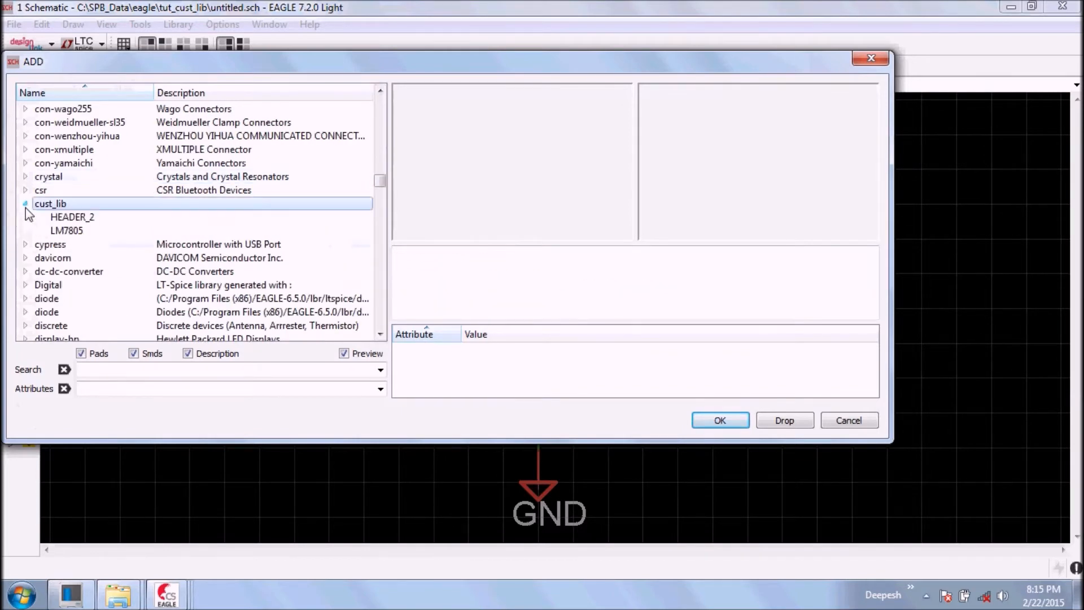
{"action": "left_click", "coordinate": [69, 217]}
{"action": "left_click", "coordinate": [719, 420]}
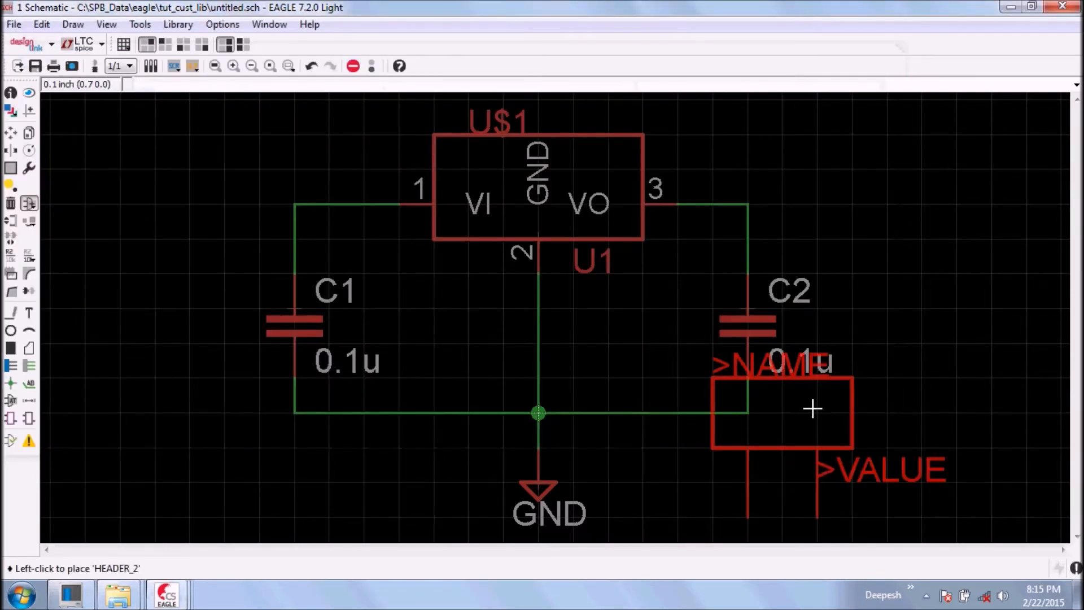
{"action": "right_click", "coordinate": [161, 302]}
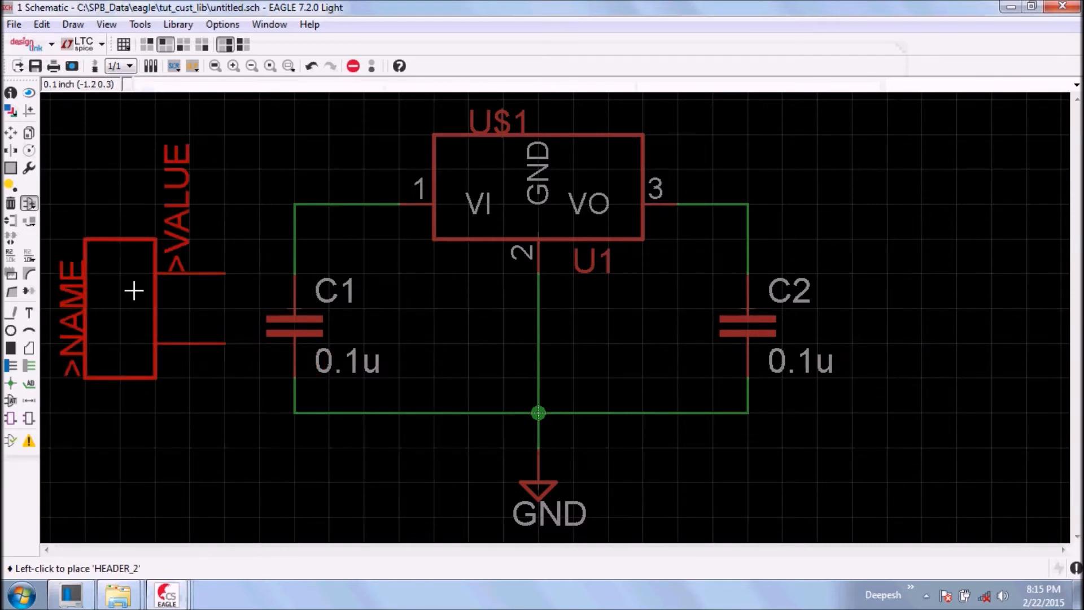
{"action": "left_click", "coordinate": [133, 291]}
Step: Place a second HEADER_2 to the right of C2, rotated so its pins face the circuit, and end part placement
{"action": "right_click", "coordinate": [942, 286]}
{"action": "right_click", "coordinate": [943, 288]}
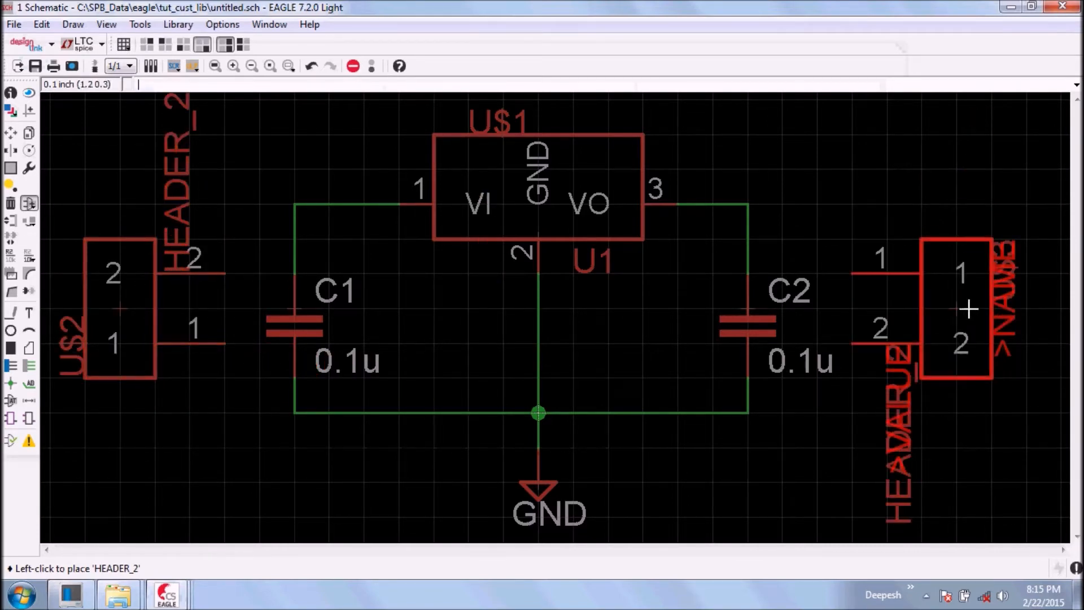
{"action": "left_click", "coordinate": [969, 309]}
{"action": "key", "text": "Escape"}
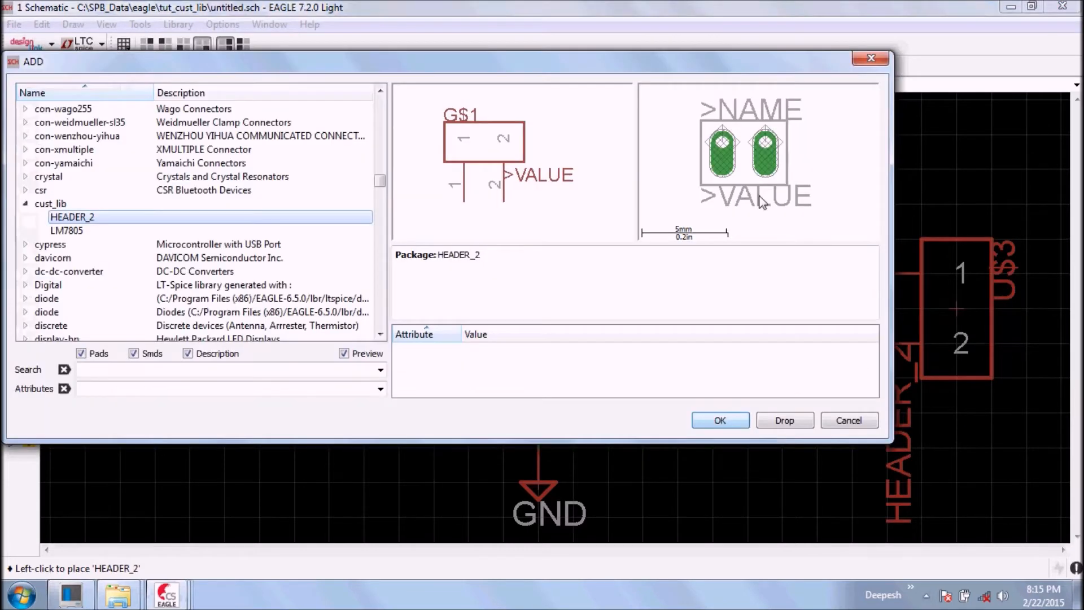
{"action": "left_click", "coordinate": [871, 59]}
{"action": "scroll", "coordinate": [822, 343], "scroll_direction": "down", "scroll_amount": 2}
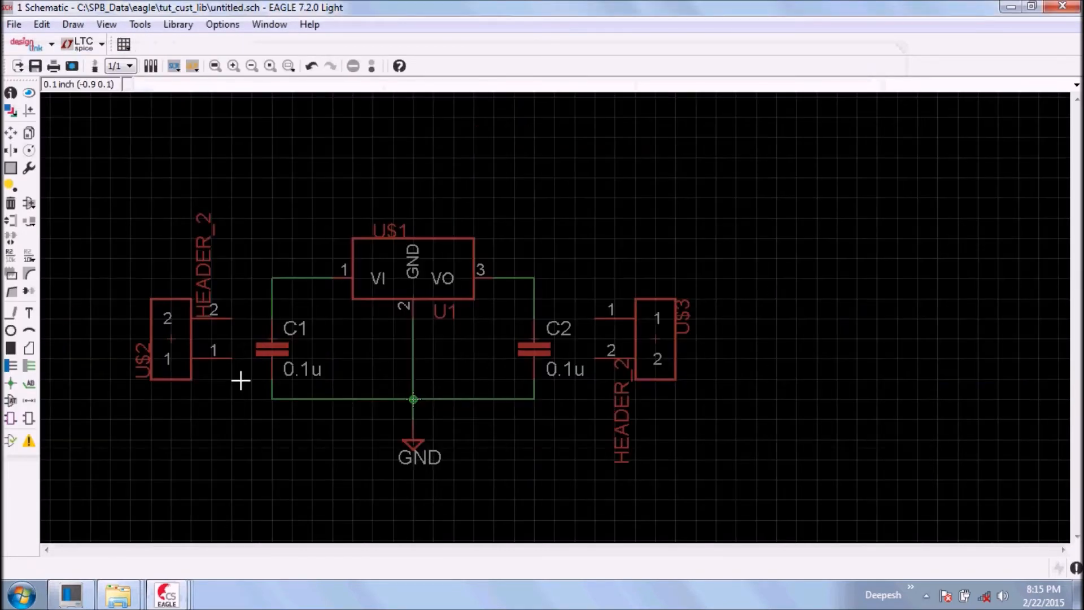
{"action": "scroll", "coordinate": [177, 334], "scroll_direction": "up", "scroll_amount": 2}
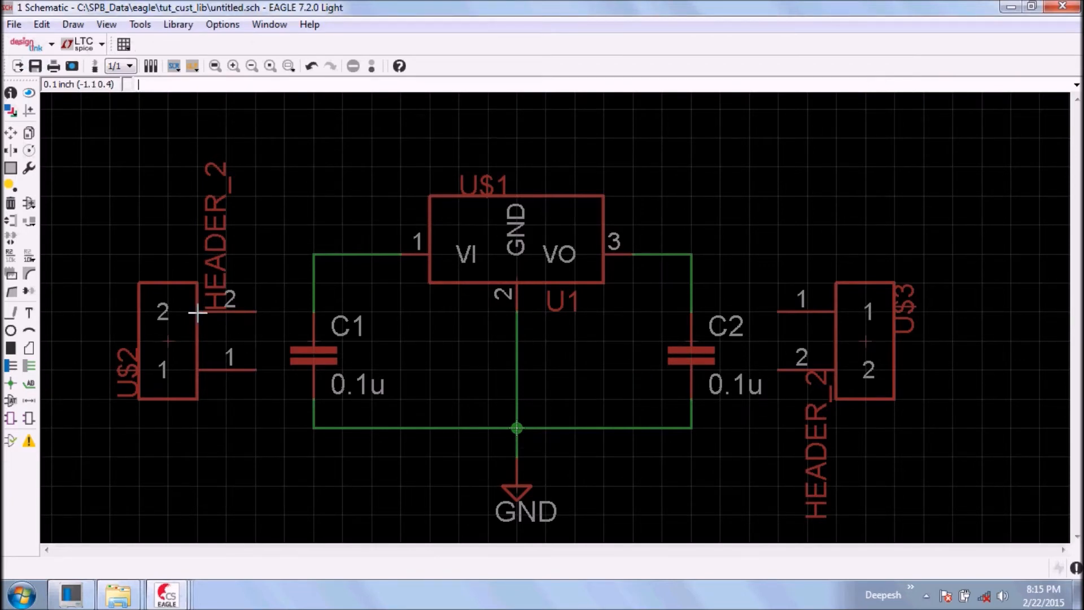
Step: Switch to the library window, add a VALUE attribute set to H2 to the HEADER_2 device, and save the library
{"action": "left_click", "coordinate": [167, 594]}
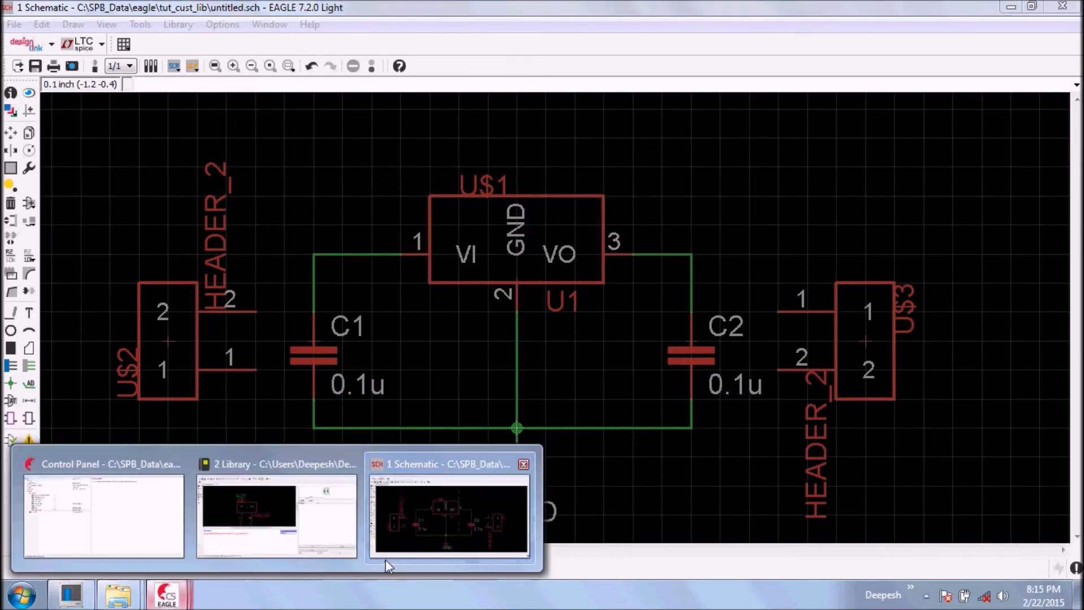
{"action": "left_click", "coordinate": [277, 514]}
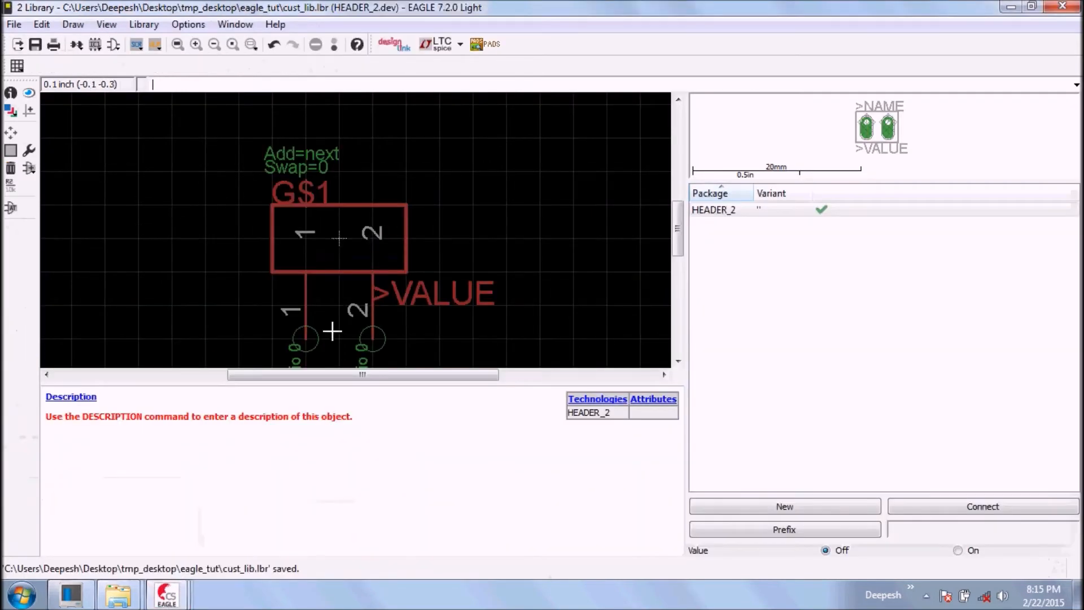
{"action": "left_click", "coordinate": [10, 209]}
{"action": "double_click", "coordinate": [45, 208]}
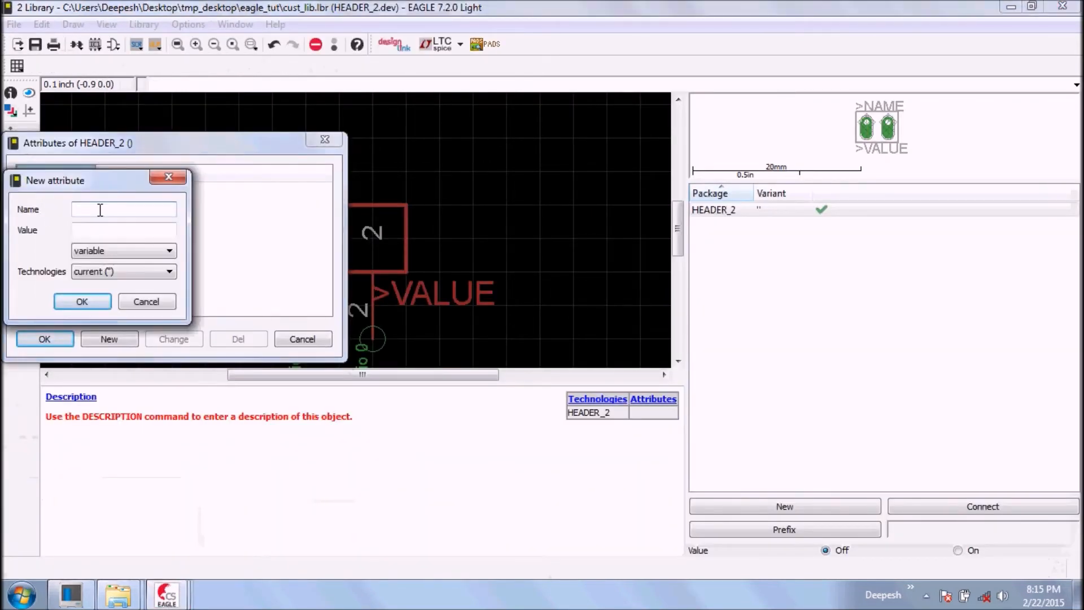
{"action": "type", "text": "NAME"}
{"action": "double_click", "coordinate": [118, 209]}
{"action": "type", "text": "VALUE"}
{"action": "left_click", "coordinate": [90, 226]}
{"action": "type", "text": "H2"}
{"action": "key", "text": "Return"}
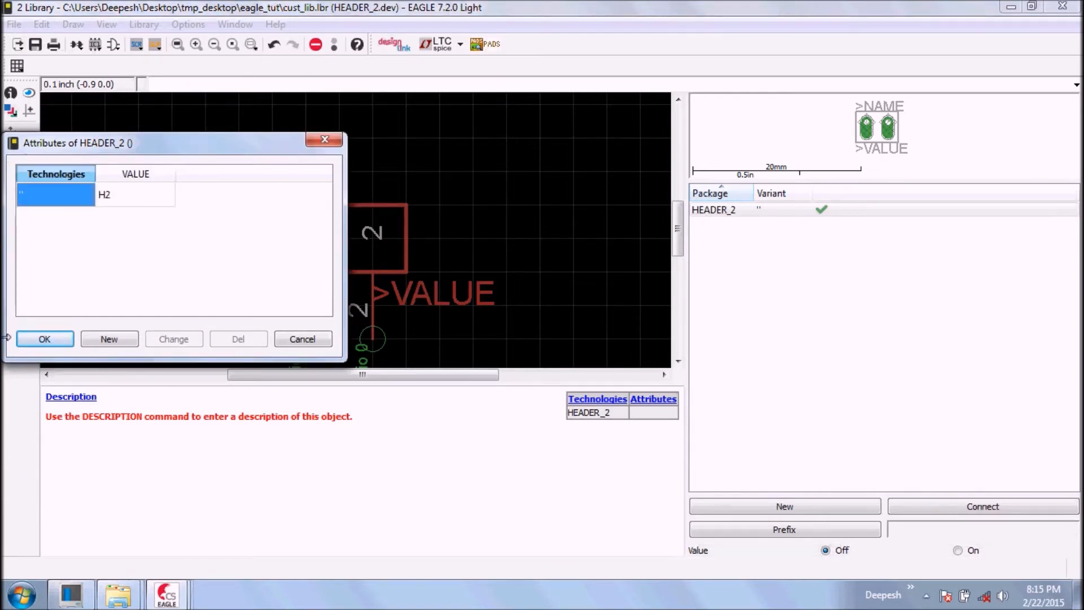
{"action": "left_click", "coordinate": [44, 338]}
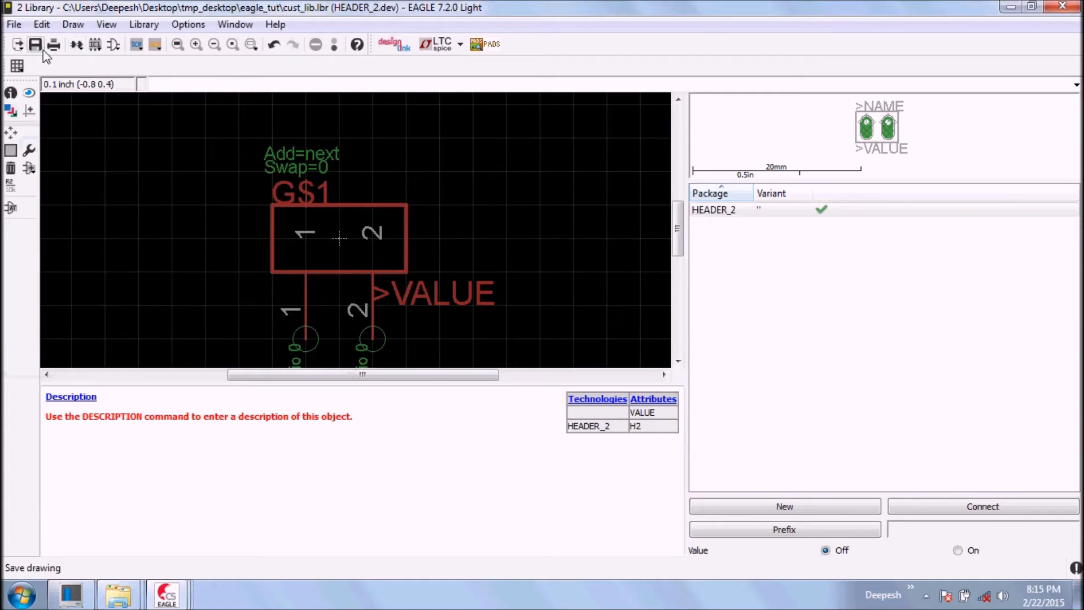
{"action": "left_click", "coordinate": [44, 50]}
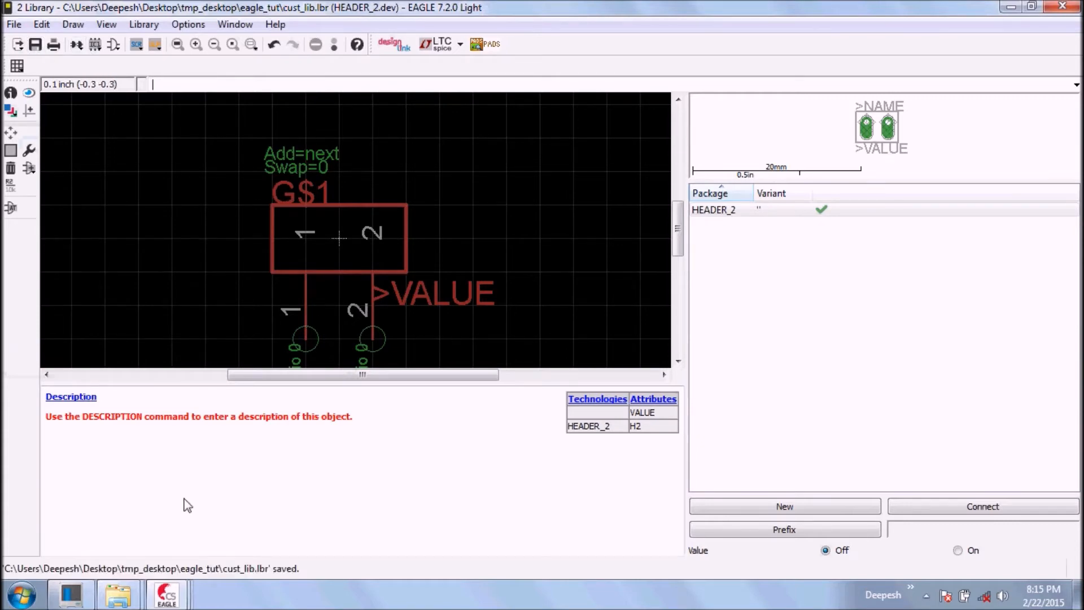
Step: Switch to the schematic and update its library objects from cust_lib.lbr
{"action": "left_click", "coordinate": [167, 594]}
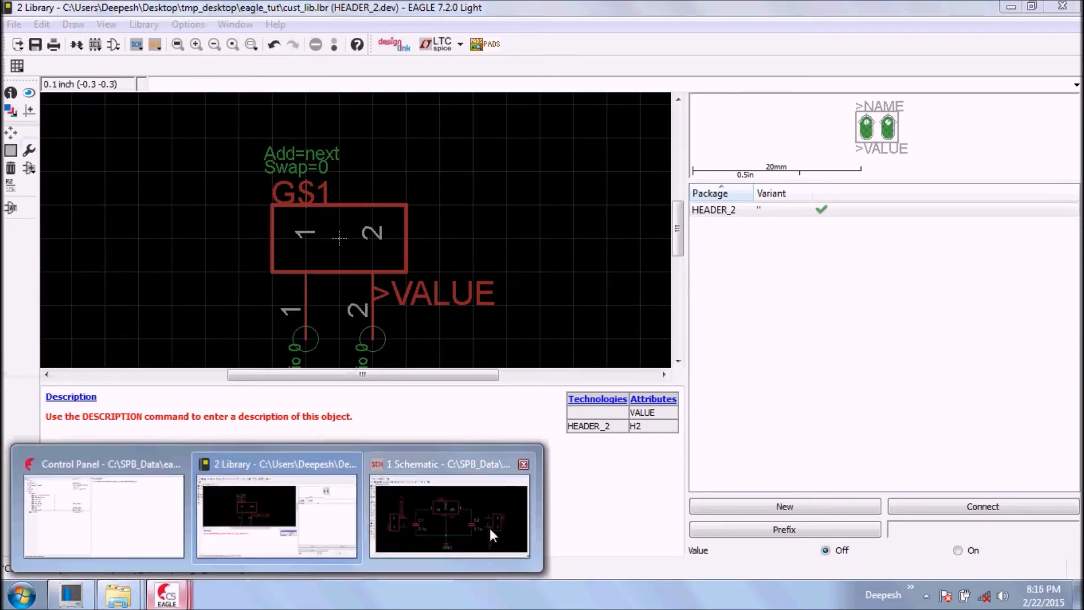
{"action": "left_click", "coordinate": [487, 527]}
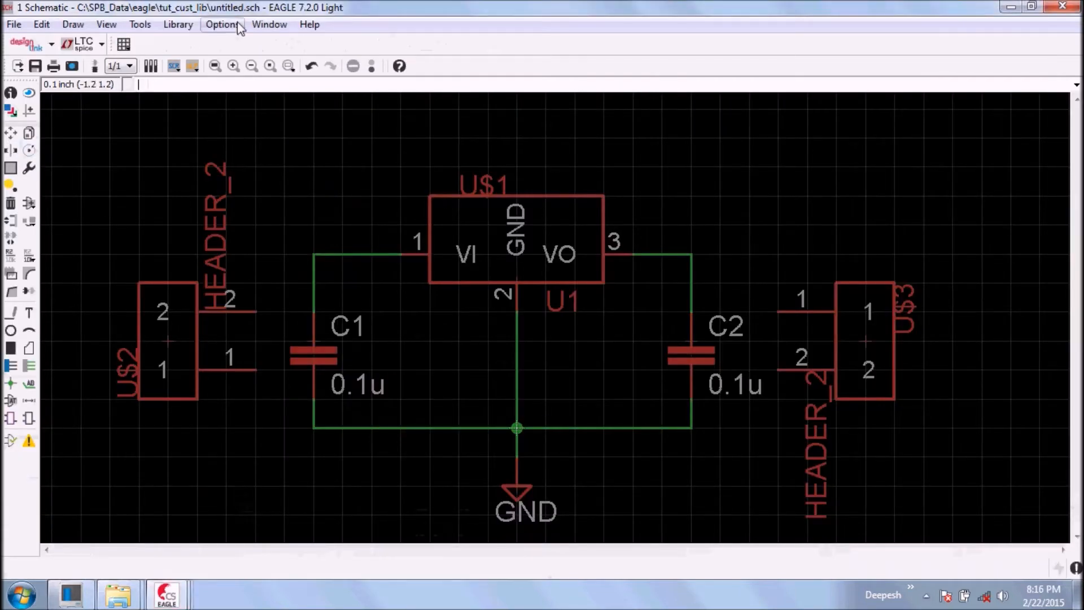
{"action": "left_click", "coordinate": [185, 25]}
{"action": "left_click", "coordinate": [191, 85]}
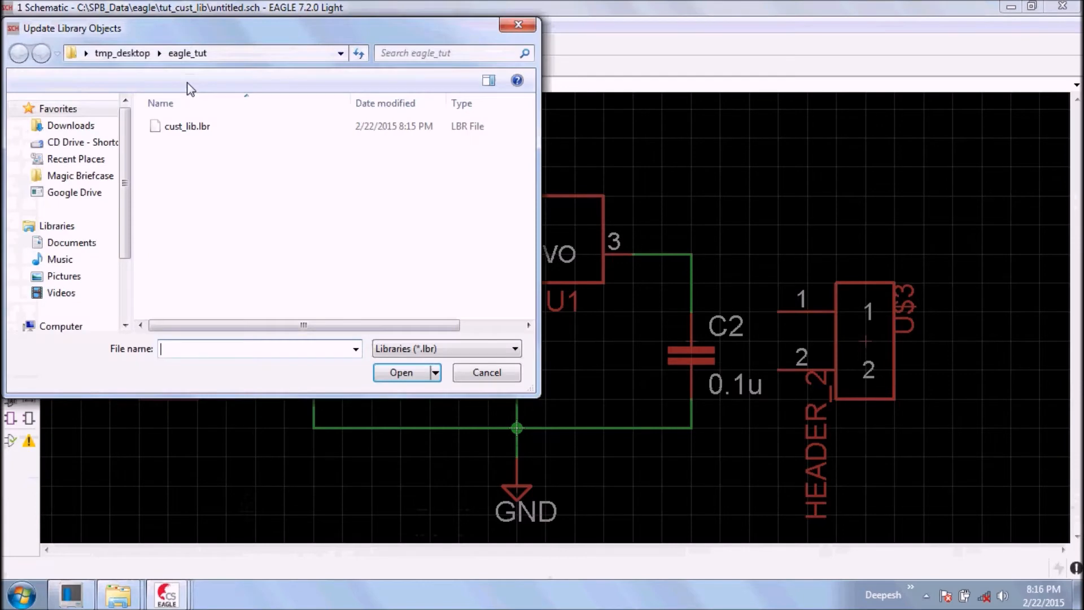
{"action": "double_click", "coordinate": [195, 127]}
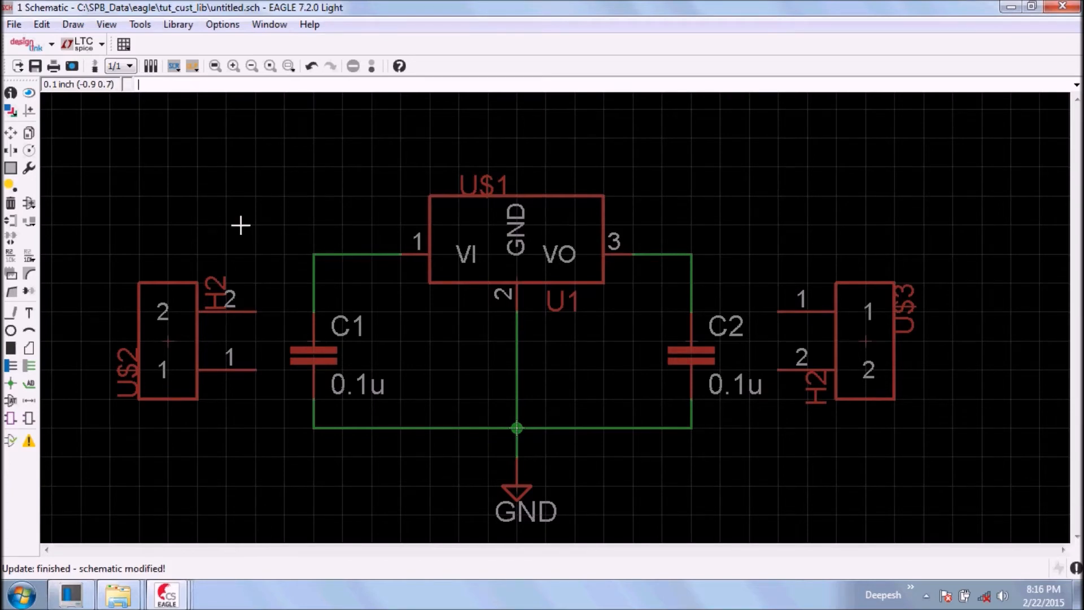
Step: Wire the input header's pin 2 to the net above C1 and its pin 1 to the ground net below C1
{"action": "left_click", "coordinate": [11, 314]}
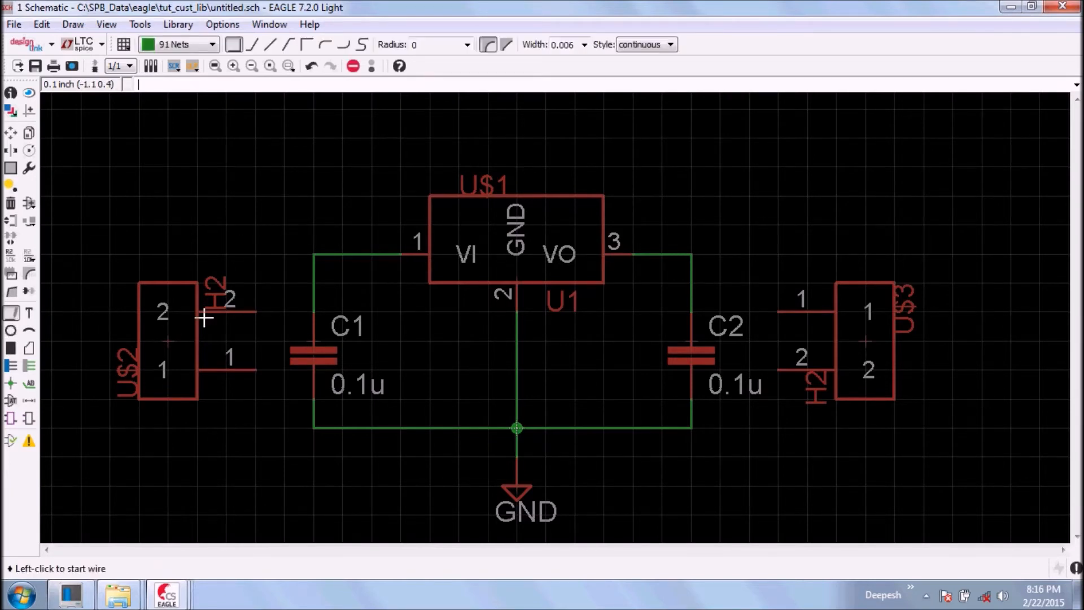
{"action": "left_click", "coordinate": [256, 311]}
{"action": "left_click", "coordinate": [284, 254]}
{"action": "left_click", "coordinate": [313, 254]}
{"action": "key", "text": "Escape"}
{"action": "left_click", "coordinate": [261, 375]}
{"action": "left_click", "coordinate": [285, 428]}
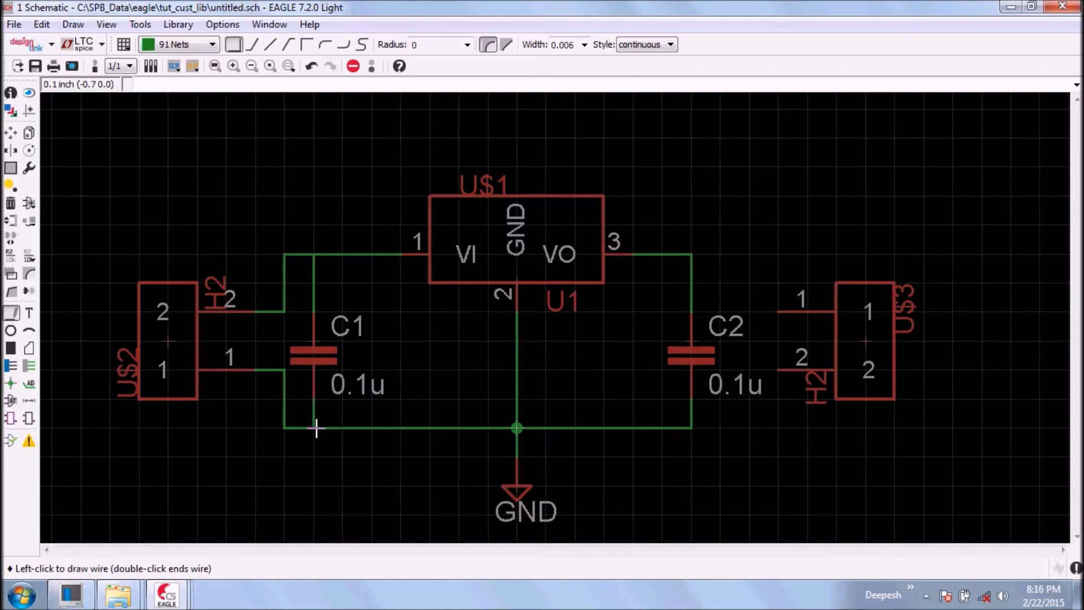
{"action": "double_click", "coordinate": [315, 428]}
Step: Wire the output header's pin 1 to the net above C2 and its pin 2 to the ground net below C2
{"action": "left_click", "coordinate": [777, 311]}
{"action": "left_click", "coordinate": [751, 253]}
{"action": "double_click", "coordinate": [692, 254]}
{"action": "left_click", "coordinate": [778, 370]}
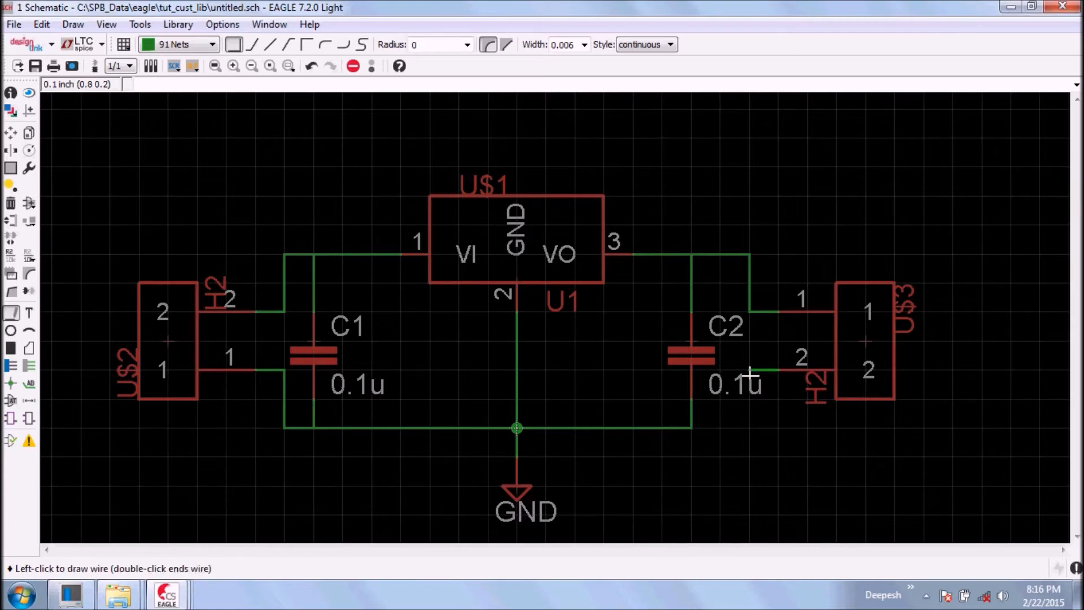
{"action": "double_click", "coordinate": [747, 429]}
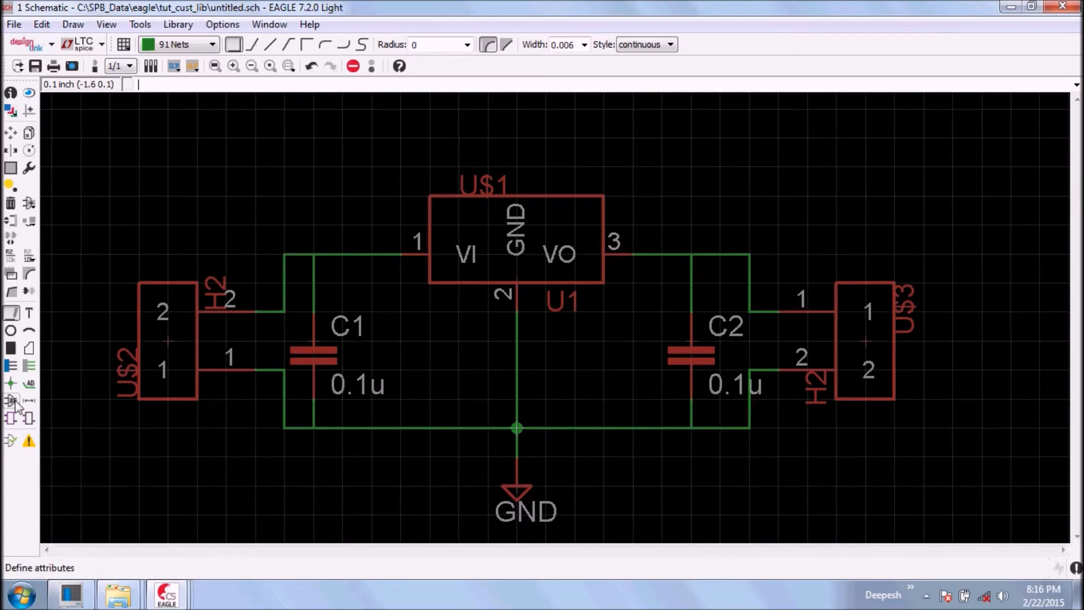
Step: Place junctions where the C1 and C2 wires meet the input, output and ground nets
{"action": "left_click", "coordinate": [13, 384]}
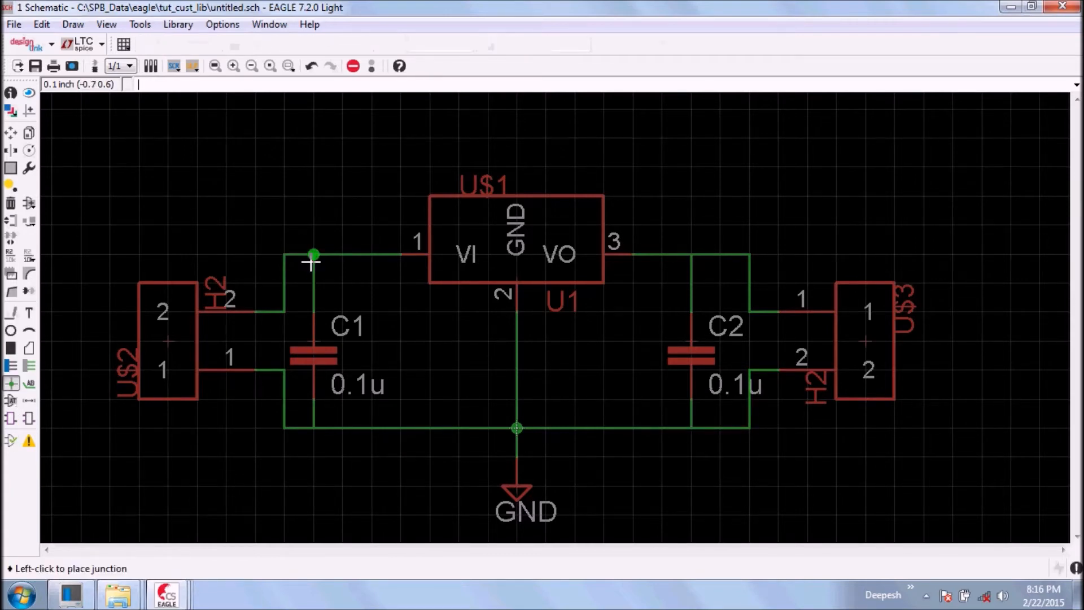
{"action": "left_click", "coordinate": [313, 255]}
{"action": "left_click", "coordinate": [313, 428]}
{"action": "left_click", "coordinate": [691, 428]}
{"action": "left_click", "coordinate": [691, 254]}
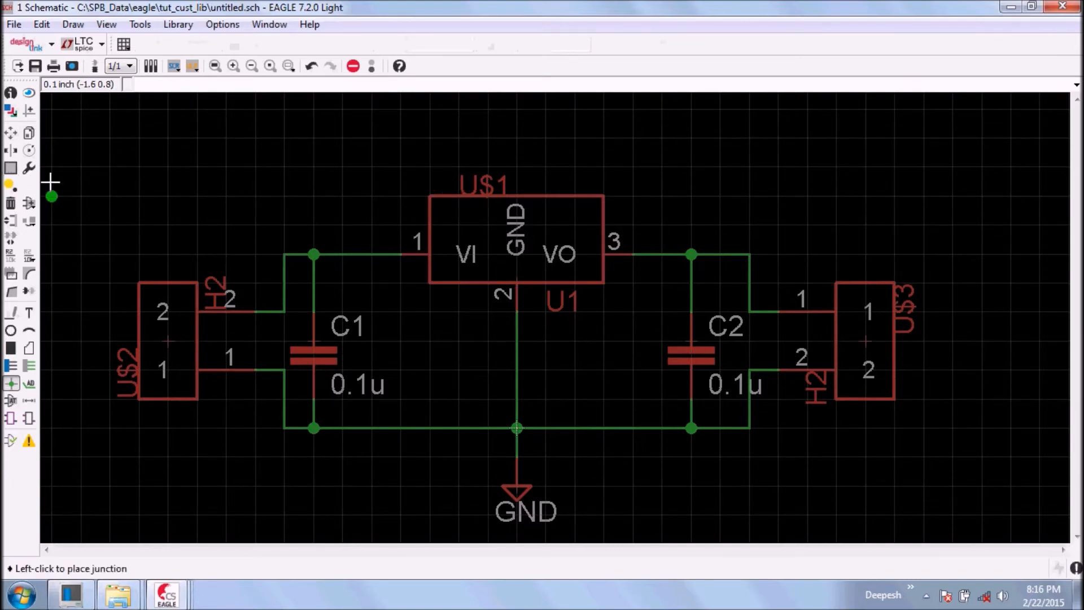
Step: Save the schematic as reg_7805 in the tut_cust_lib folder
{"action": "left_click", "coordinate": [36, 65]}
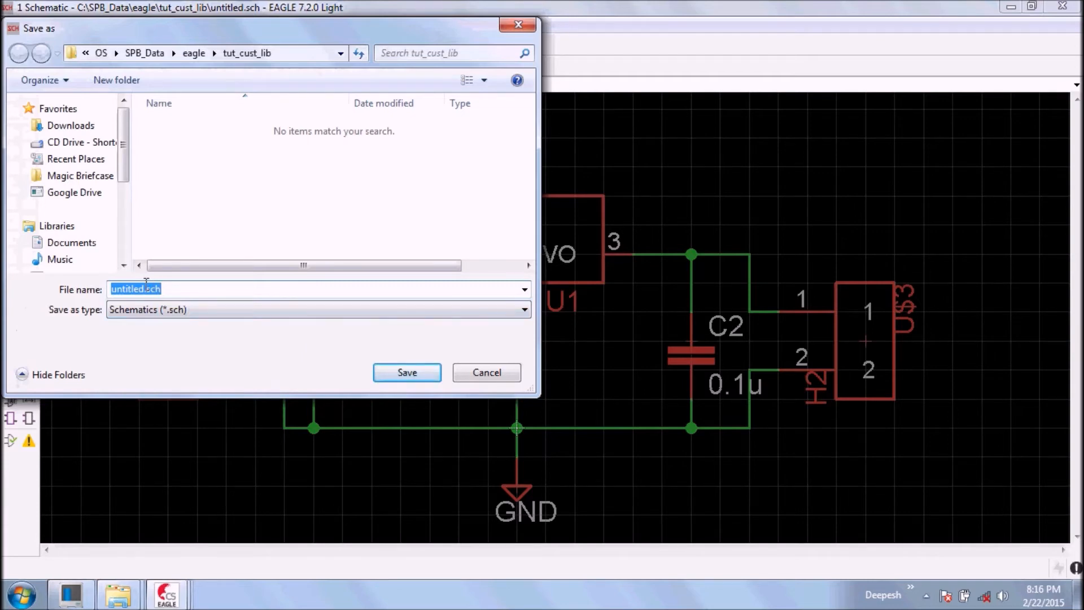
{"action": "left_click", "coordinate": [142, 288]}
{"action": "left_click_drag", "start_coordinate": [148, 289], "coordinate": [95, 293]}
{"action": "key", "text": "Right"}
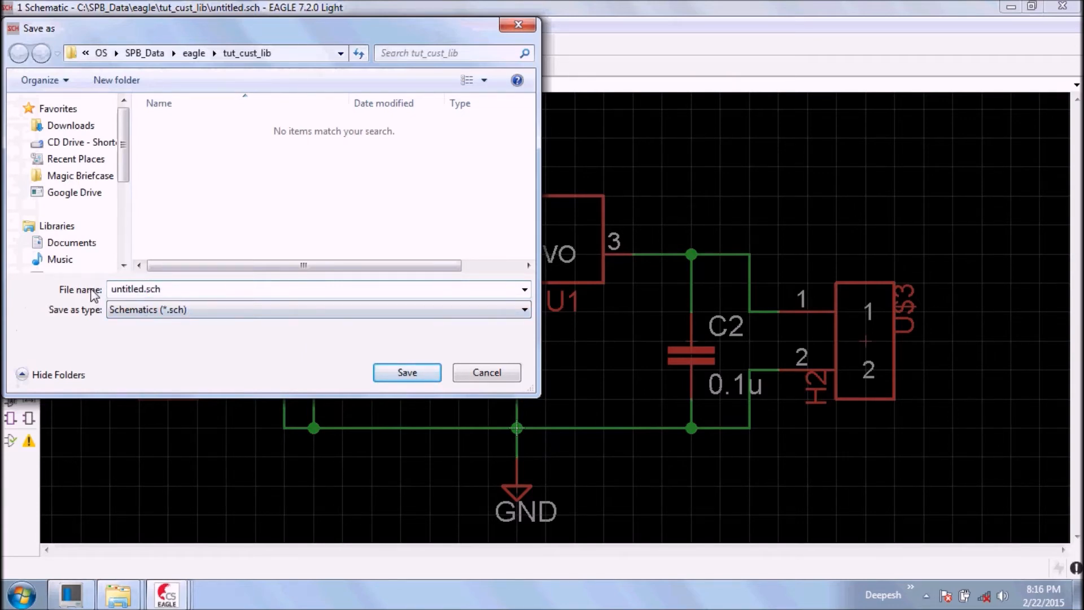
{"action": "type", "text": "00"}
{"action": "key", "text": "BackSpace"}
{"action": "key", "text": "BackSpace"}
{"action": "key", "text": "BackSpace"}
{"action": "key", "text": "BackSpace"}
{"action": "key", "text": "BackSpace"}
{"action": "key", "text": "BackSpace"}
{"action": "key", "text": "BackSpace"}
{"action": "key", "text": "BackSpace"}
{"action": "key", "text": "BackSpace"}
{"action": "key", "text": "BackSpace"}
{"action": "key", "text": "BackSpace"}
{"action": "type", "text": "reg_7805"}
{"action": "key", "text": "Return"}
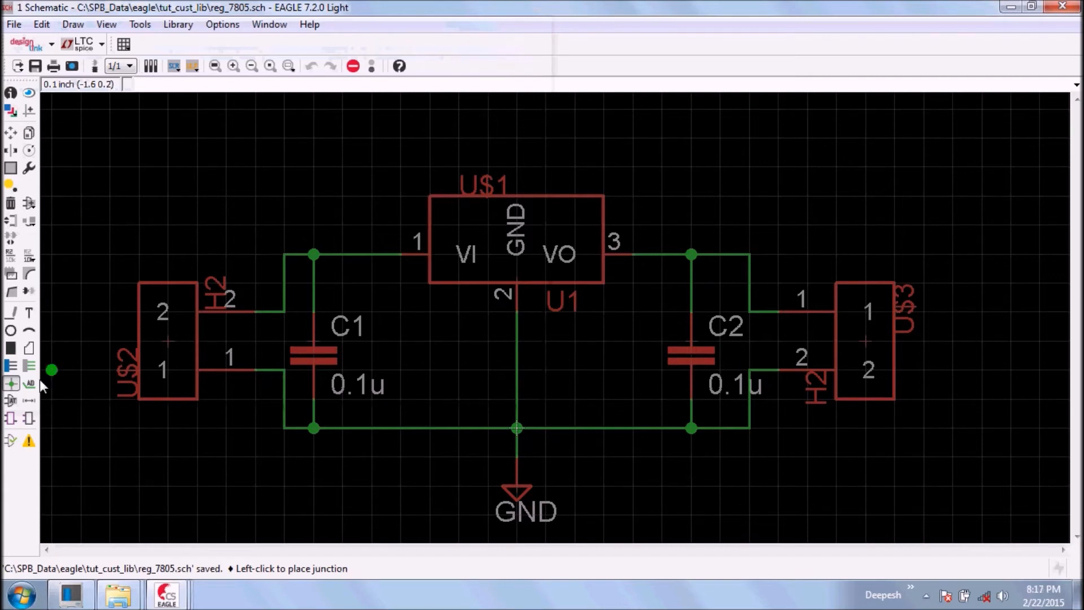
Step: Run the electrical rule check, create the board from the schematic, and maximize the board window
{"action": "left_click", "coordinate": [11, 440]}
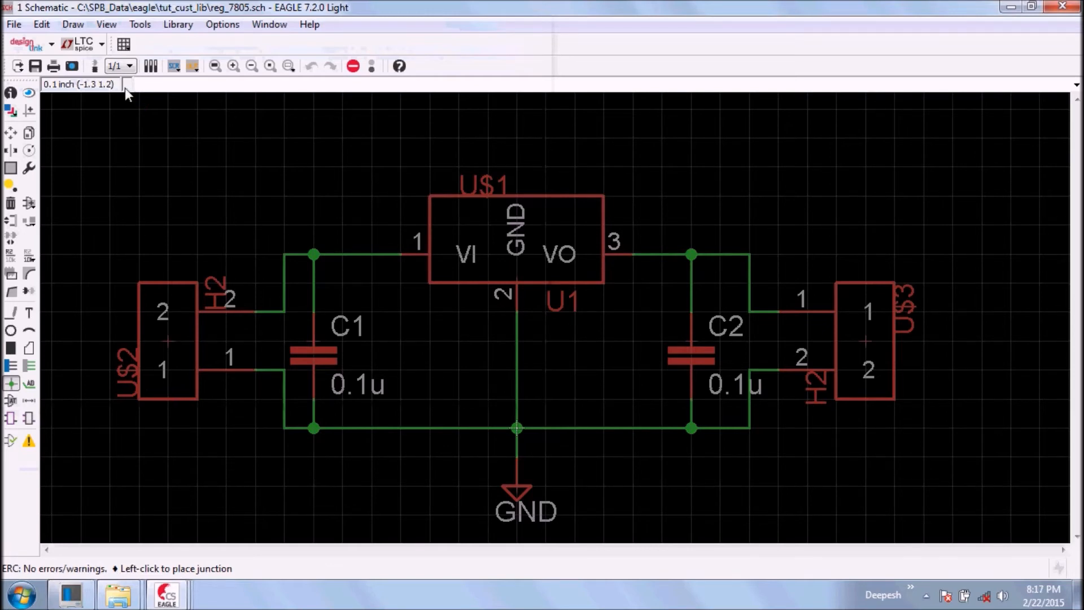
{"action": "left_click", "coordinate": [96, 68]}
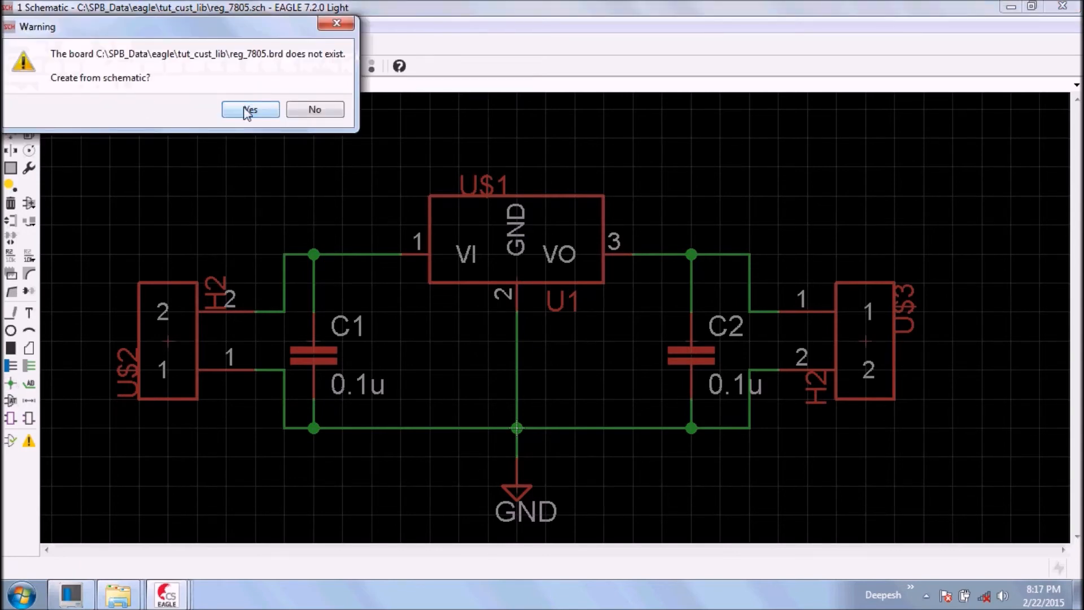
{"action": "left_click", "coordinate": [248, 109]}
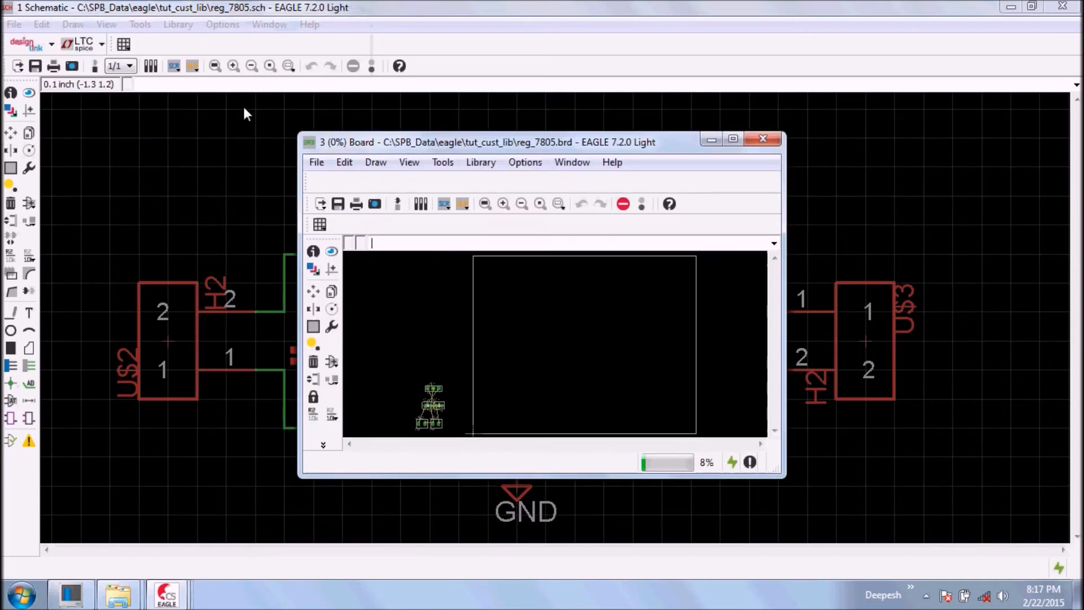
{"action": "left_click", "coordinate": [733, 139]}
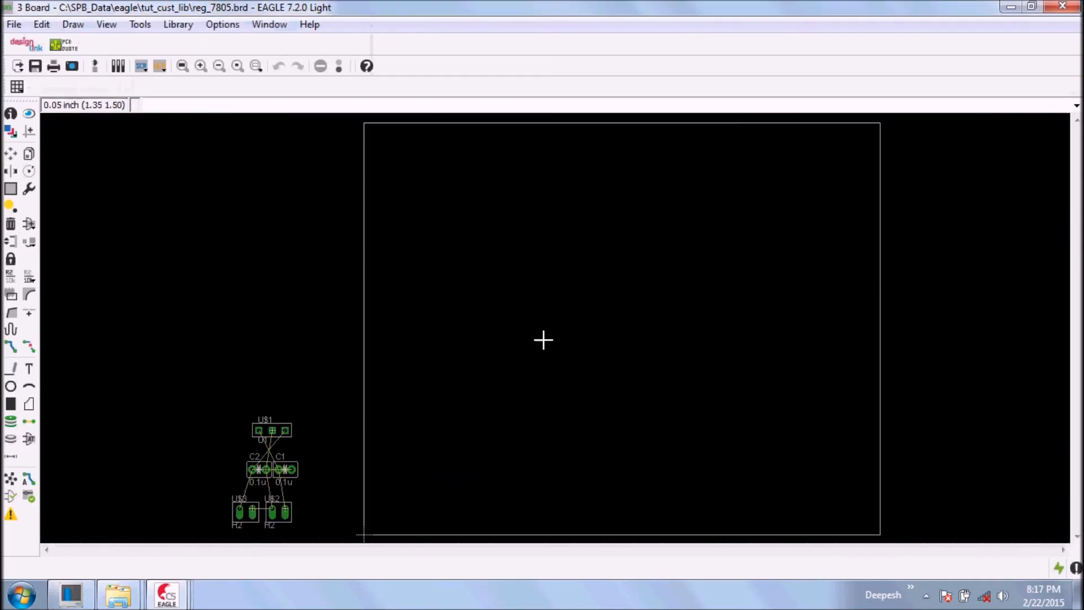
Step: Turn on the grid display for the board layout
{"action": "scroll", "coordinate": [266, 515], "scroll_direction": "up", "scroll_amount": 4}
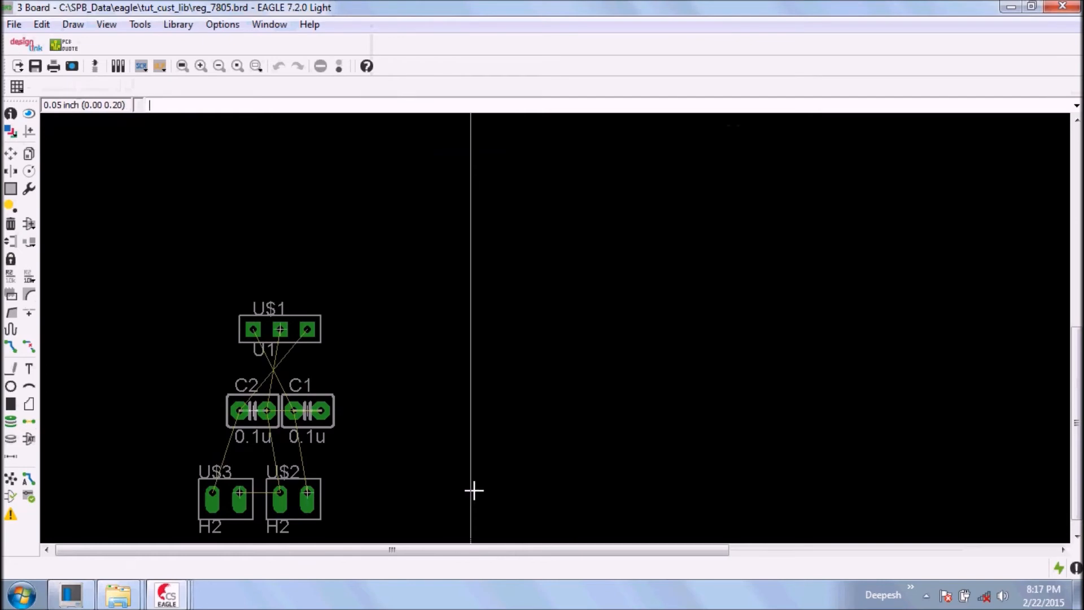
{"action": "scroll", "coordinate": [480, 449], "scroll_direction": "down", "scroll_amount": 3}
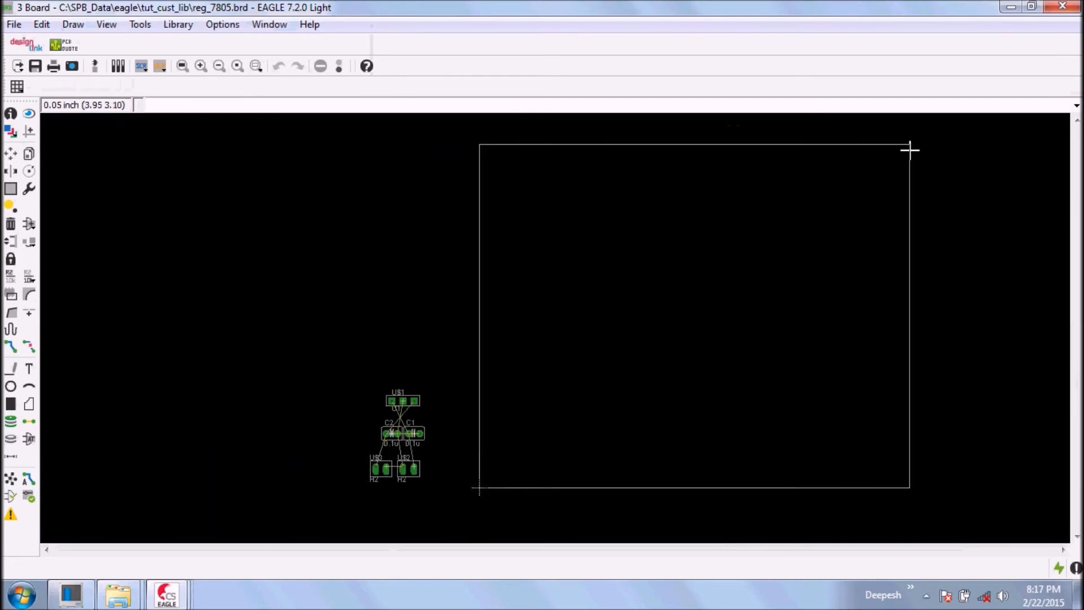
{"action": "left_click", "coordinate": [17, 87]}
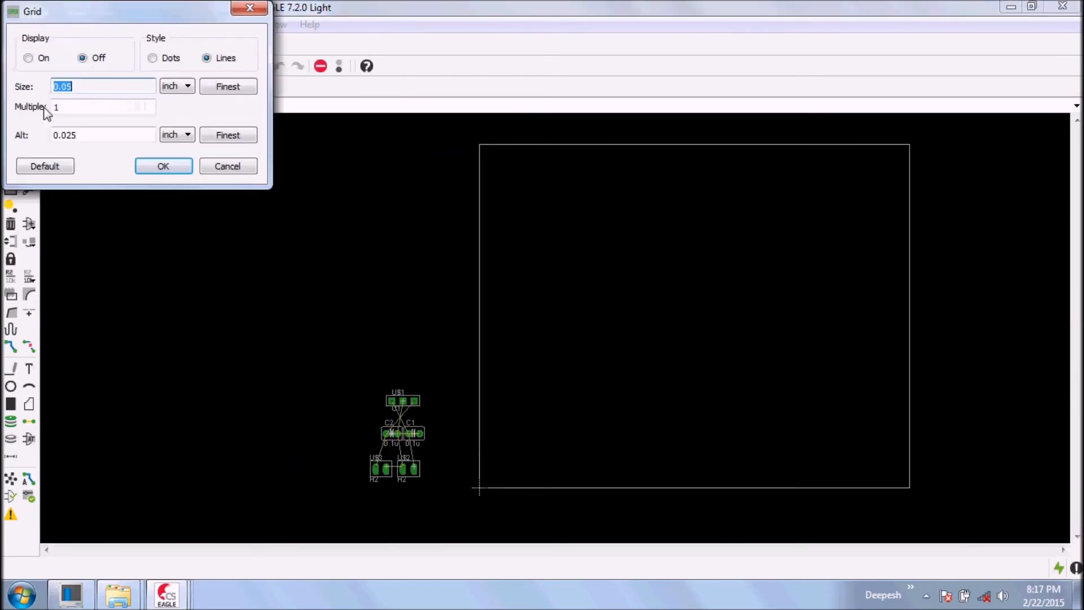
{"action": "left_click", "coordinate": [37, 58]}
{"action": "left_click", "coordinate": [163, 168]}
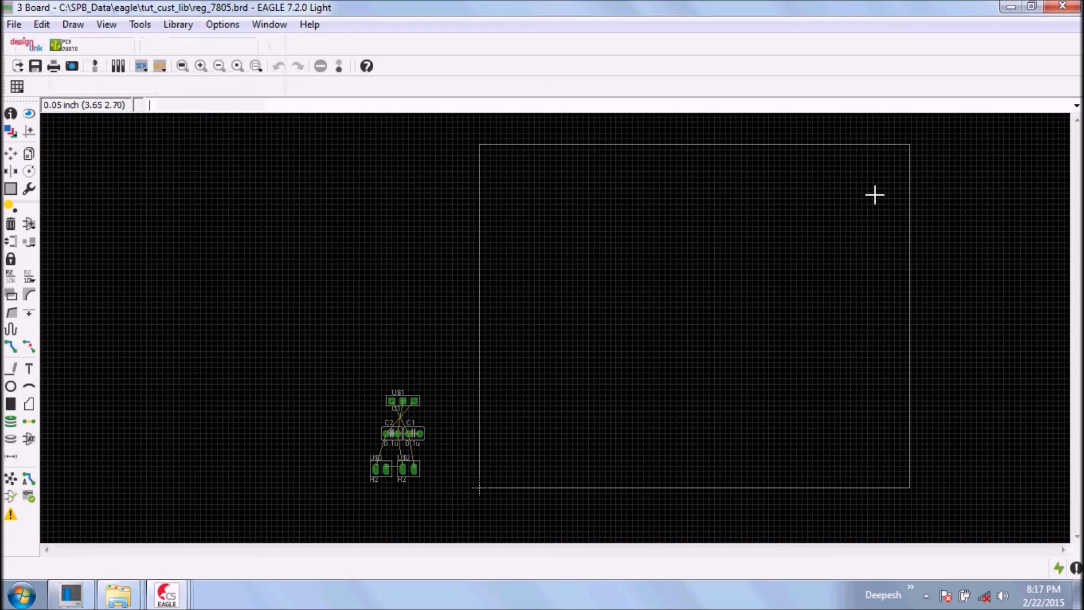
Step: Shrink the board outline to about 1.2 inches wide and 0.95 inch high by moving its right and upper edges
{"action": "scroll", "coordinate": [902, 277], "scroll_direction": "down", "scroll_amount": 1}
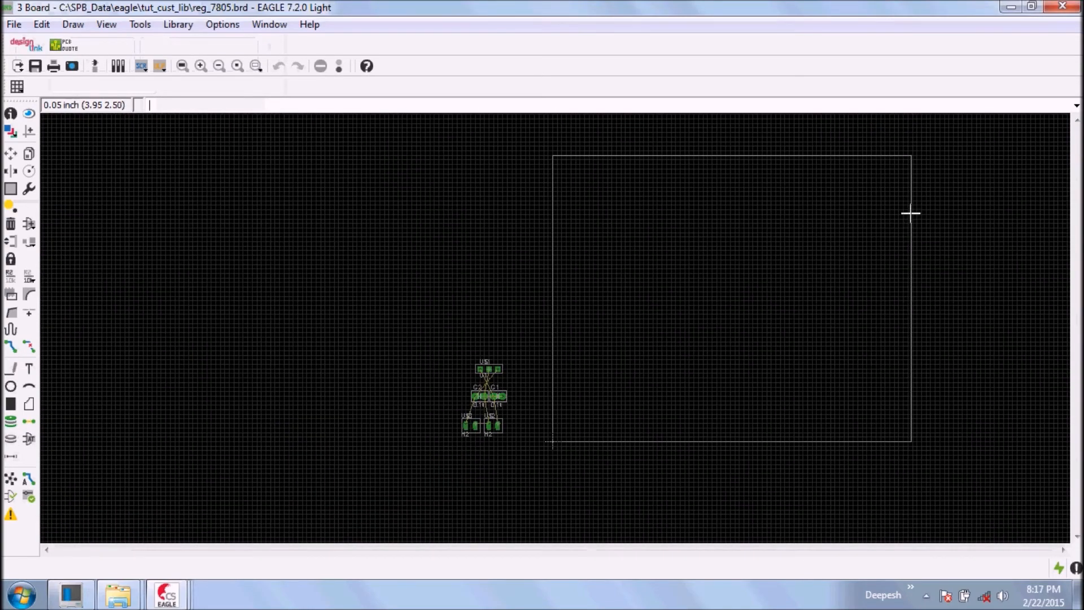
{"action": "left_click", "coordinate": [10, 153]}
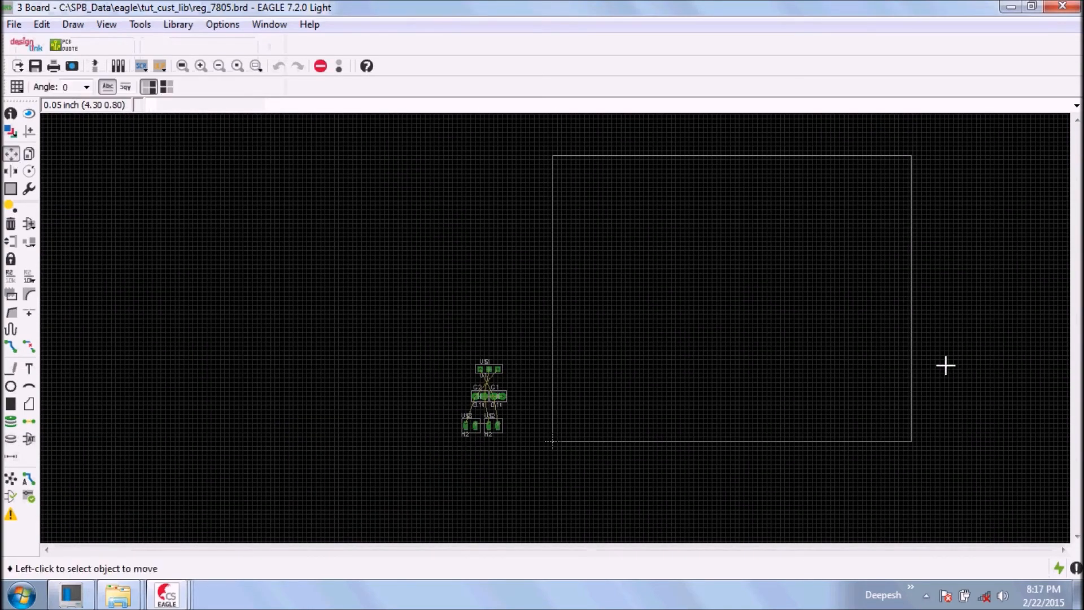
{"action": "left_click", "coordinate": [911, 308]}
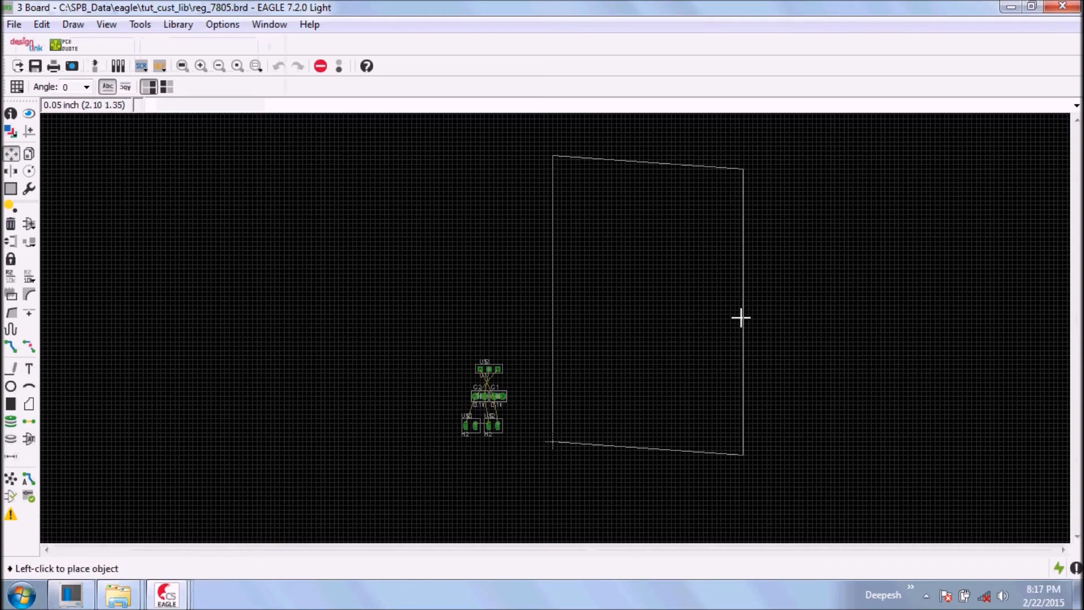
{"action": "left_click", "coordinate": [661, 306]}
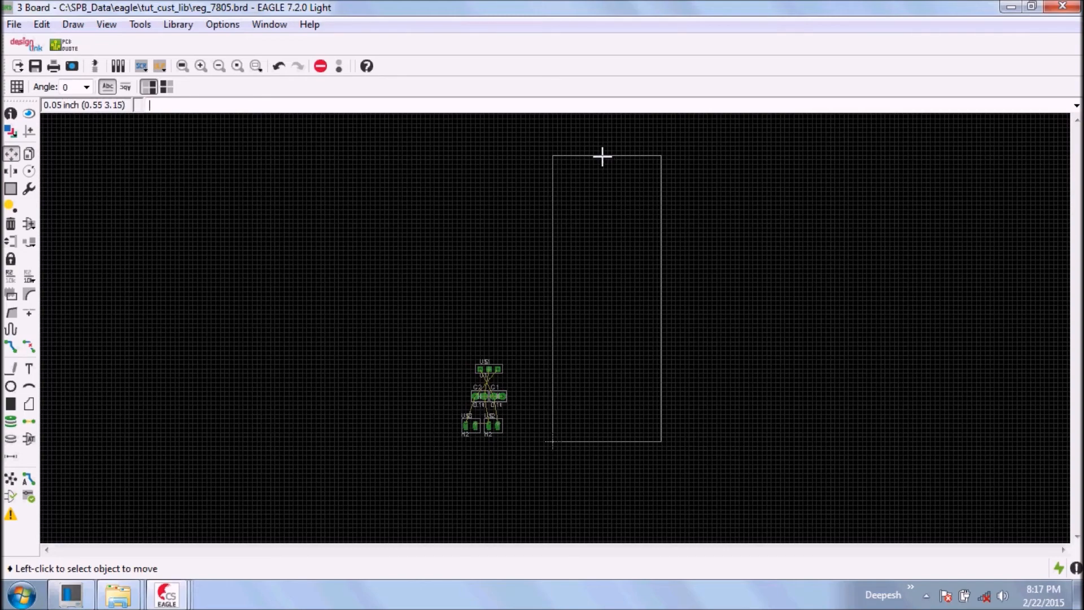
{"action": "left_click", "coordinate": [603, 156]}
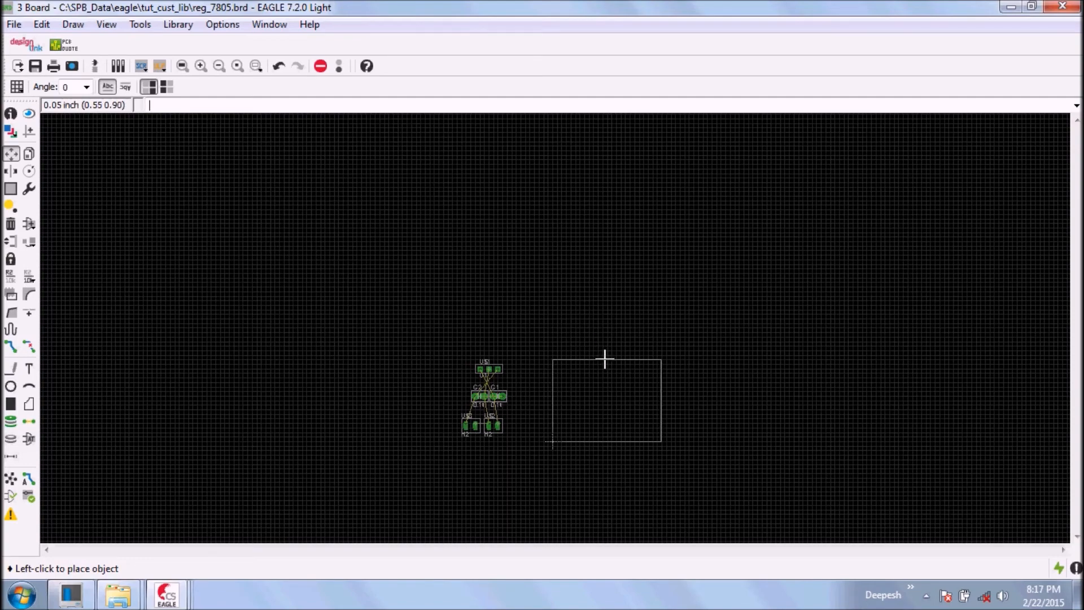
{"action": "left_click", "coordinate": [601, 352]}
Step: Group all the components beside the board and move the group inside the board outline
{"action": "scroll", "coordinate": [622, 486], "scroll_direction": "up", "scroll_amount": 2}
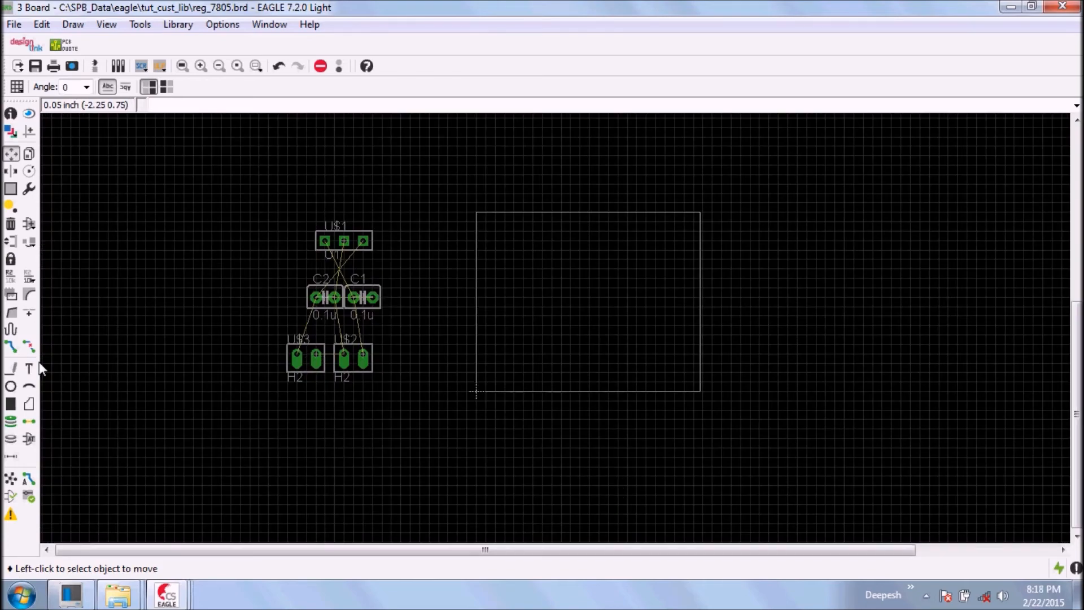
{"action": "left_click", "coordinate": [10, 188]}
{"action": "left_click_drag", "start_coordinate": [261, 206], "coordinate": [396, 397]}
{"action": "right_click", "coordinate": [353, 298]}
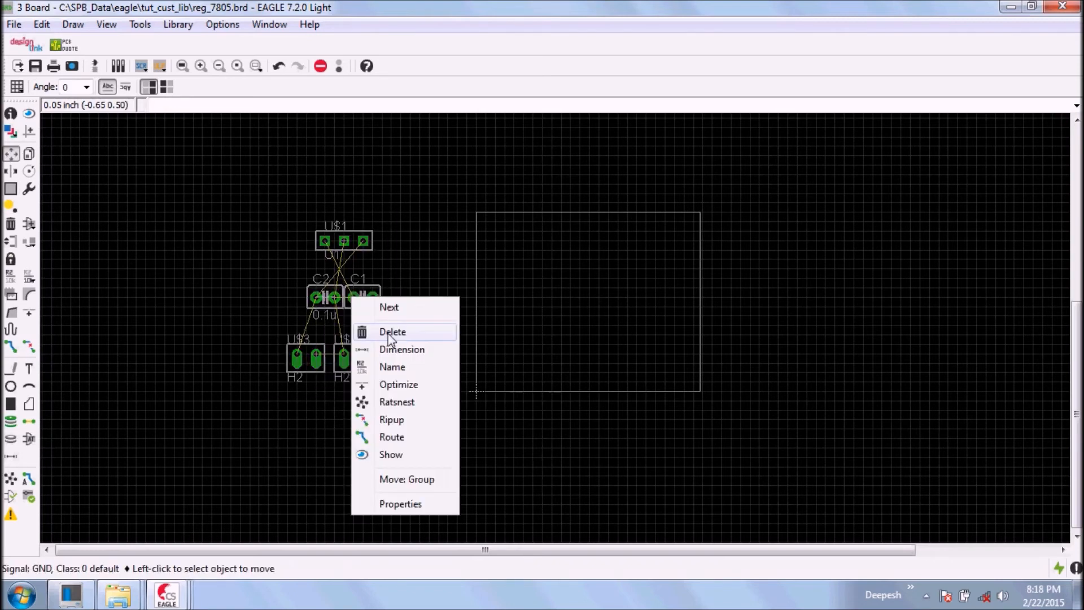
{"action": "left_click", "coordinate": [407, 479]}
{"action": "left_click", "coordinate": [584, 289]}
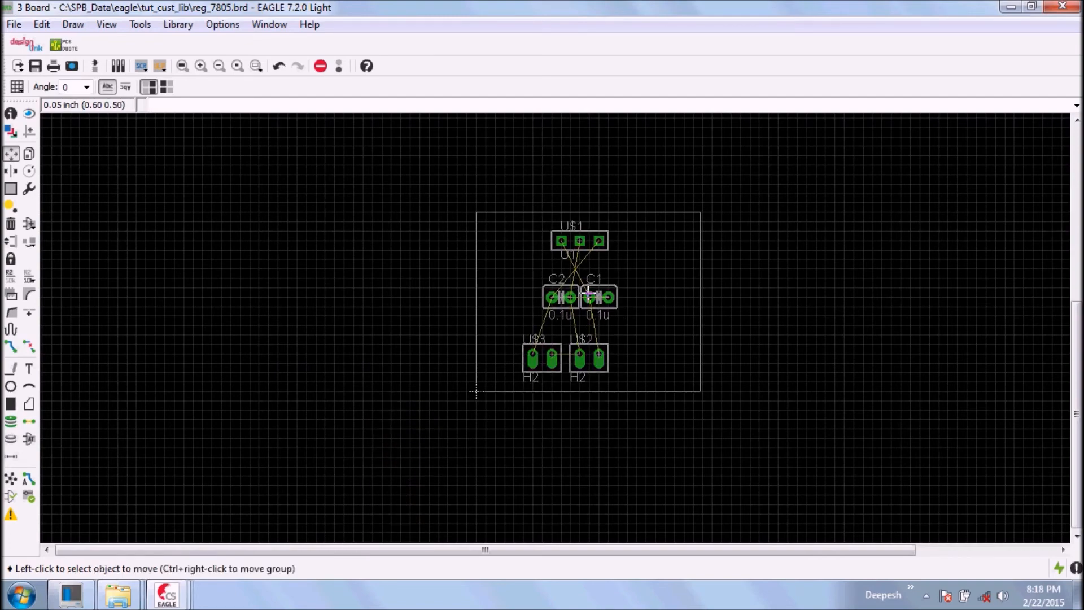
Step: Move header U$3 to the left of C2 and rotate it to 270 degrees
{"action": "scroll", "coordinate": [627, 337], "scroll_direction": "up", "scroll_amount": 2}
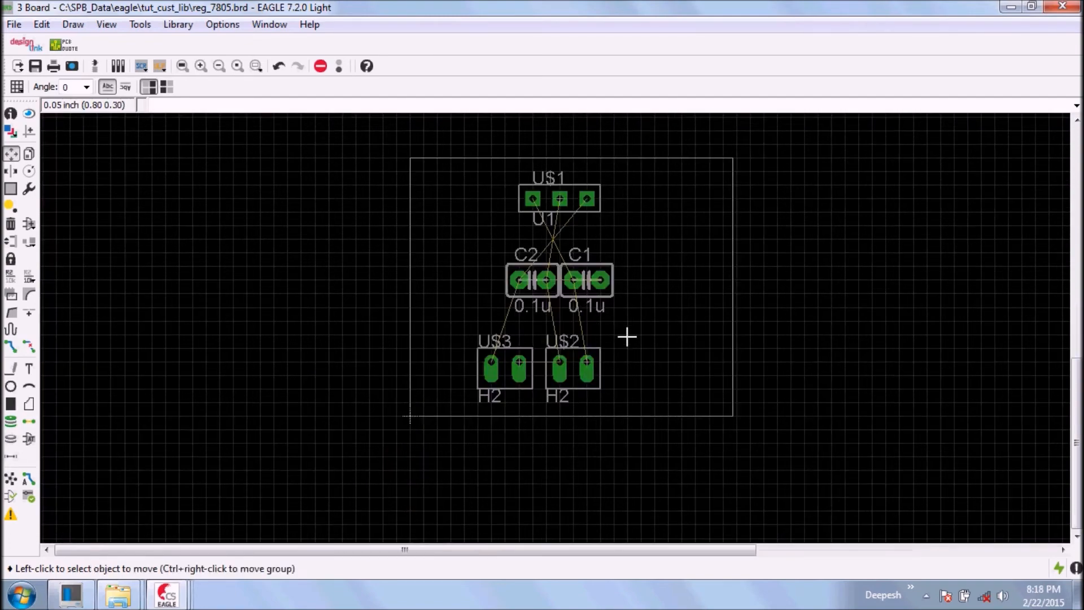
{"action": "scroll", "coordinate": [626, 337], "scroll_direction": "up", "scroll_amount": 1}
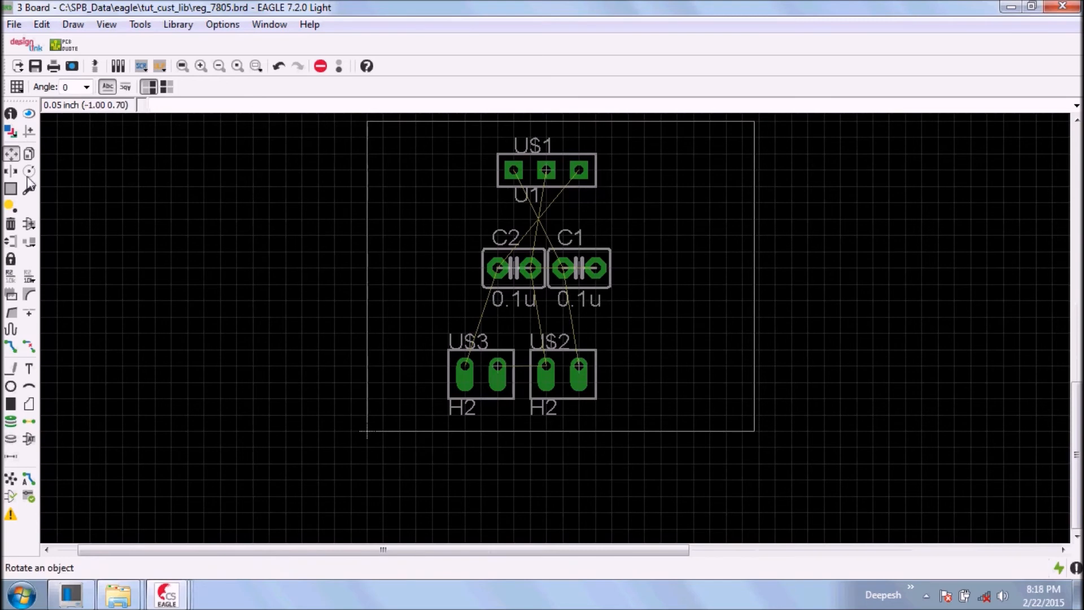
{"action": "left_click", "coordinate": [485, 374]}
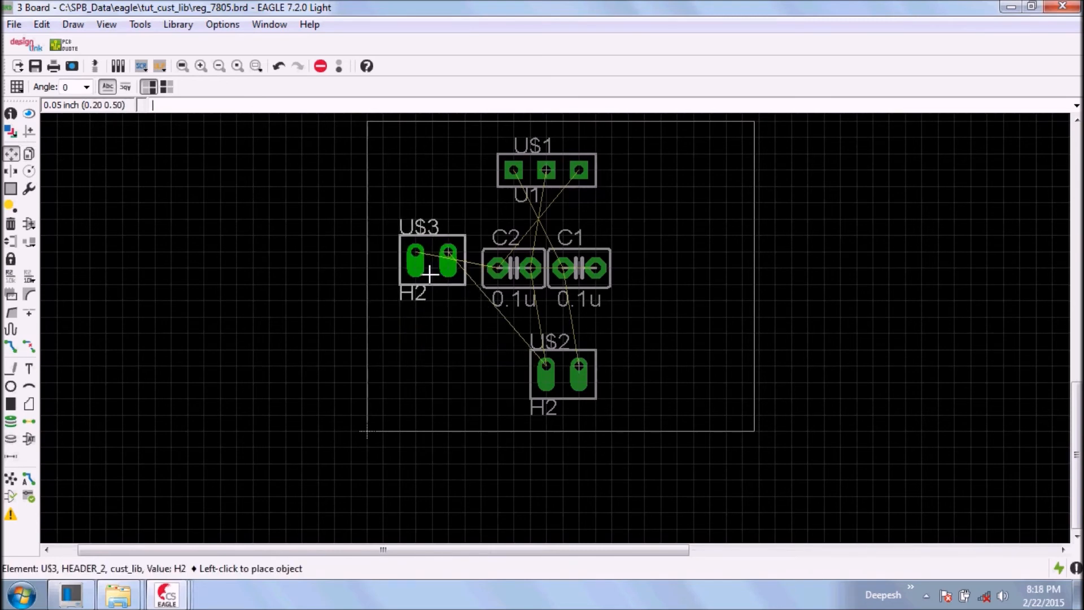
{"action": "right_click", "coordinate": [429, 275]}
{"action": "right_click", "coordinate": [431, 273]}
{"action": "right_click", "coordinate": [429, 273]}
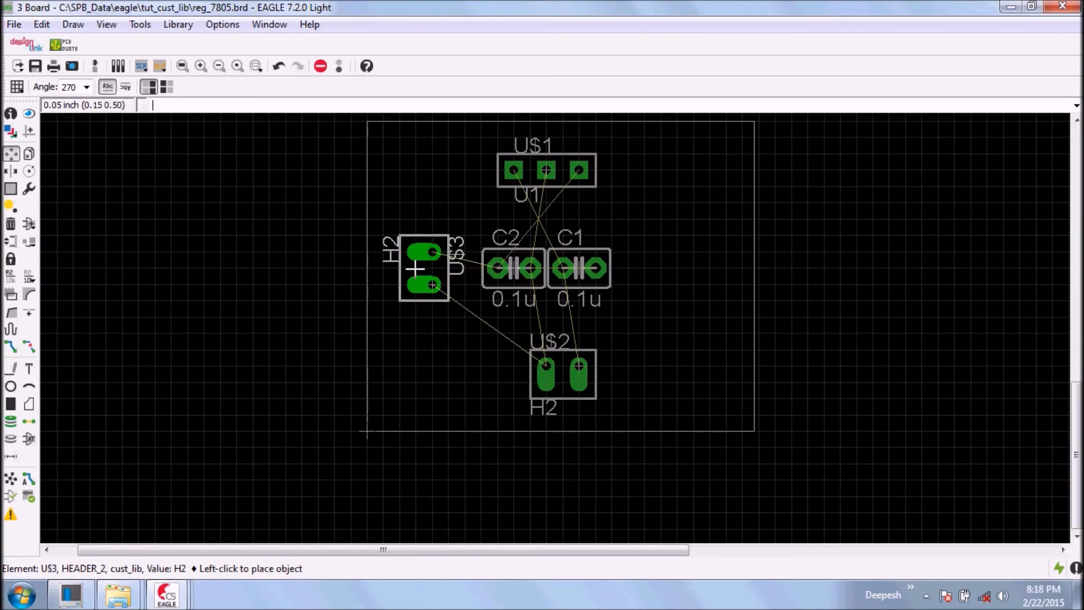
{"action": "left_click", "coordinate": [415, 264]}
Step: Move header U$2 to the right of C1, level with header U$3, and rotate it to 90 degrees
{"action": "left_click", "coordinate": [545, 370]}
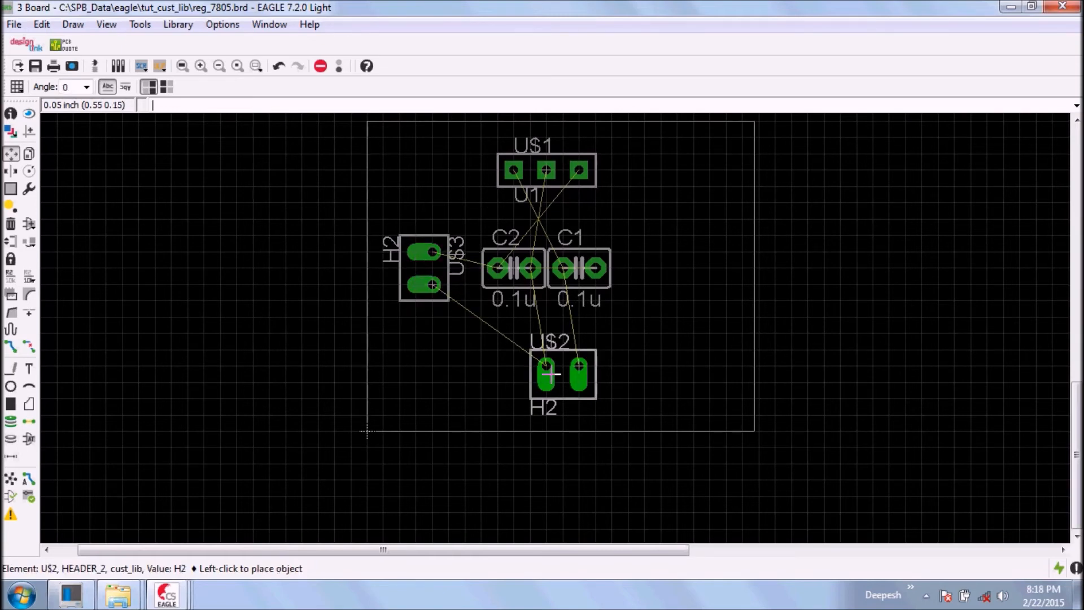
{"action": "right_click", "coordinate": [677, 308]}
{"action": "right_click", "coordinate": [676, 307]}
{"action": "right_click", "coordinate": [680, 310]}
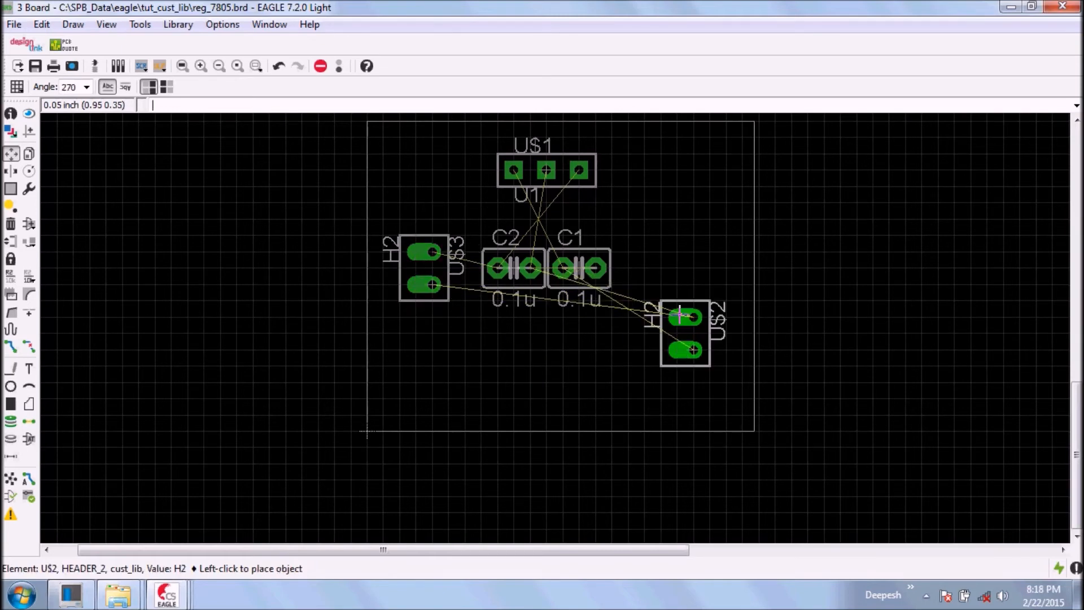
{"action": "right_click", "coordinate": [688, 259]}
{"action": "right_click", "coordinate": [689, 260]}
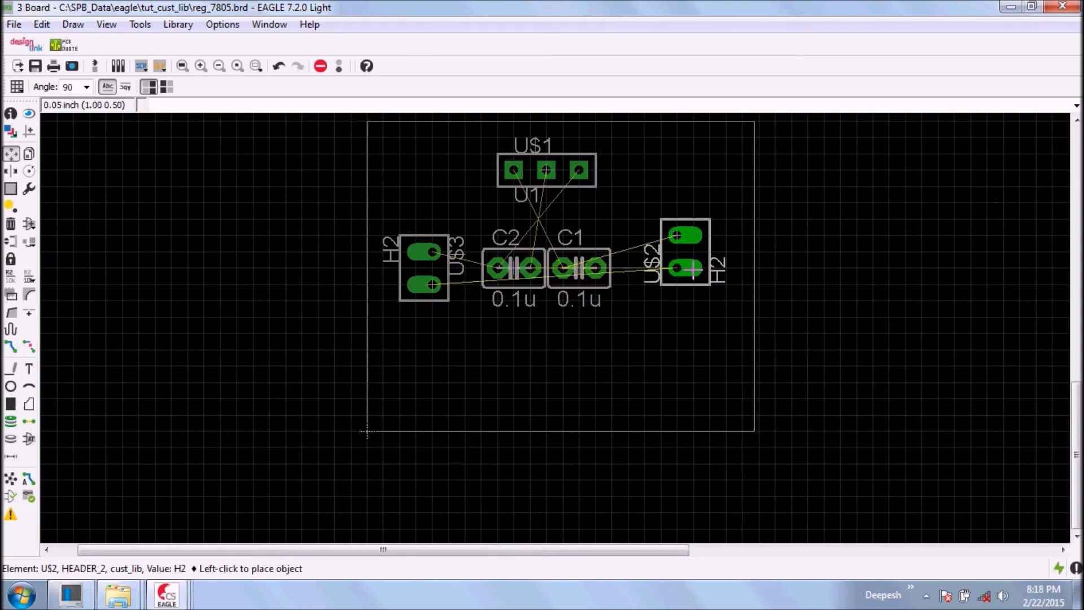
{"action": "left_click", "coordinate": [697, 286]}
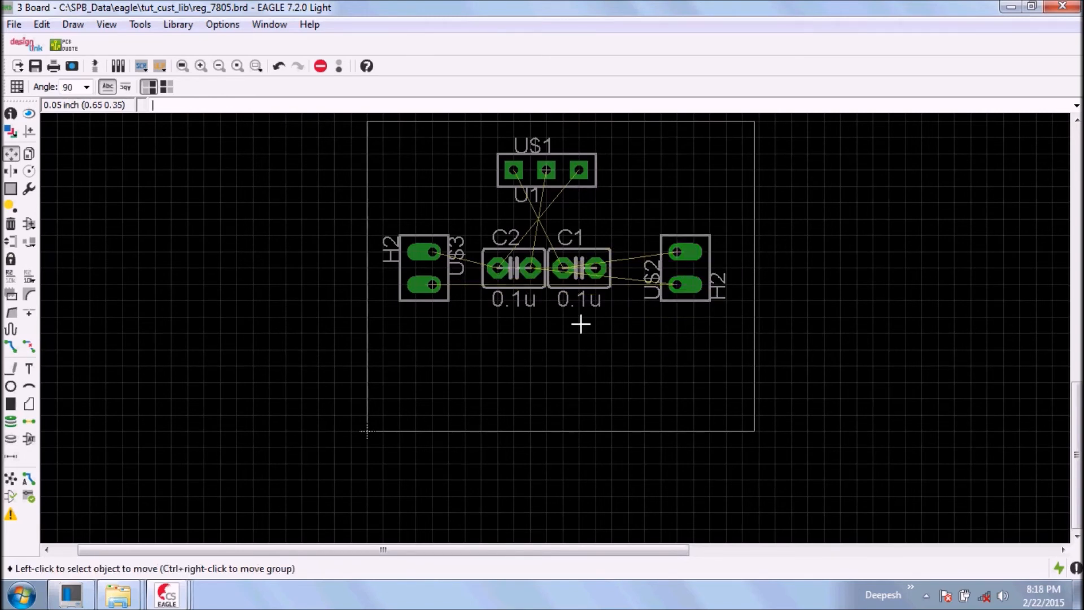
Step: Move capacitors C2 and C1 down toward the board's lower edge and place regulator U$1 between the two headers
{"action": "left_click", "coordinate": [530, 299]}
{"action": "left_click", "coordinate": [505, 387]}
{"action": "left_click", "coordinate": [579, 268]}
{"action": "left_click", "coordinate": [611, 382]}
{"action": "left_click", "coordinate": [556, 180]}
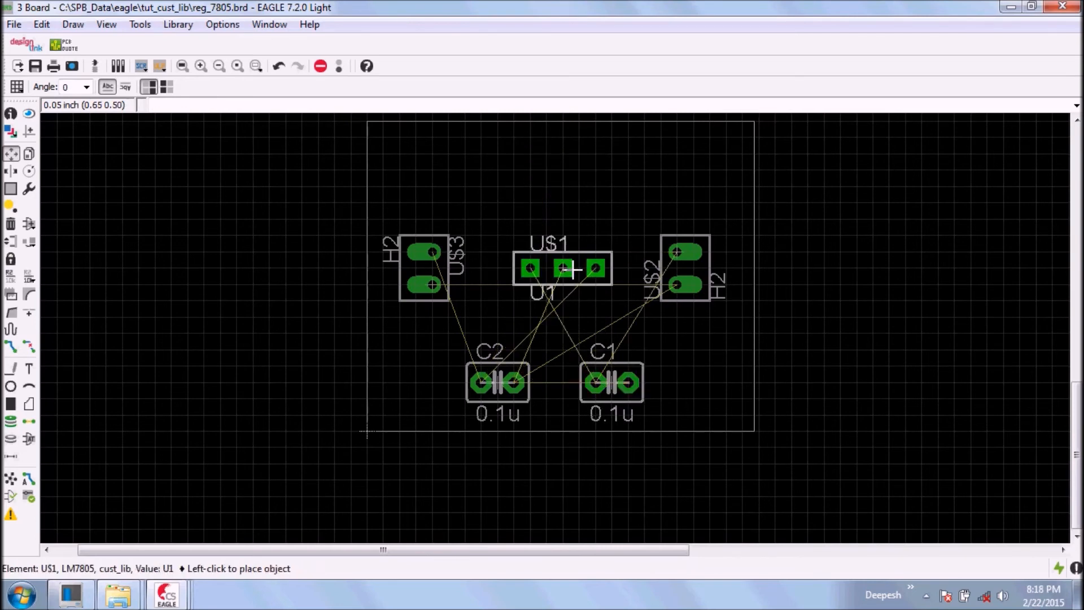
{"action": "left_click", "coordinate": [572, 265]}
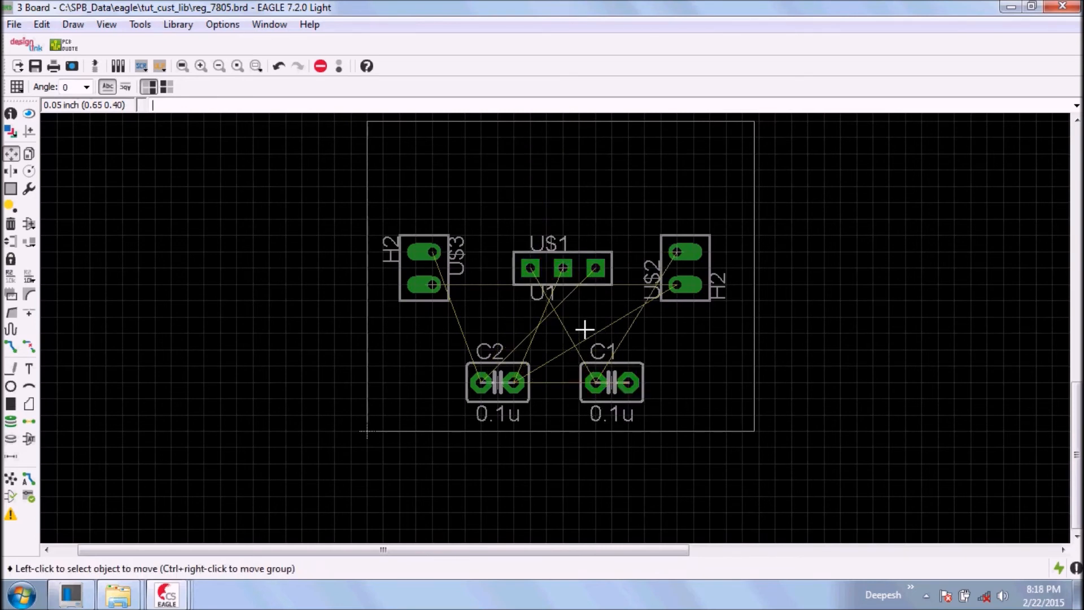
Step: Swap the two capacitors so C1 sits left and C2 right, aligned in one row below the regulator
{"action": "left_click", "coordinate": [627, 383]}
{"action": "left_click", "coordinate": [579, 403]}
{"action": "left_click", "coordinate": [490, 384]}
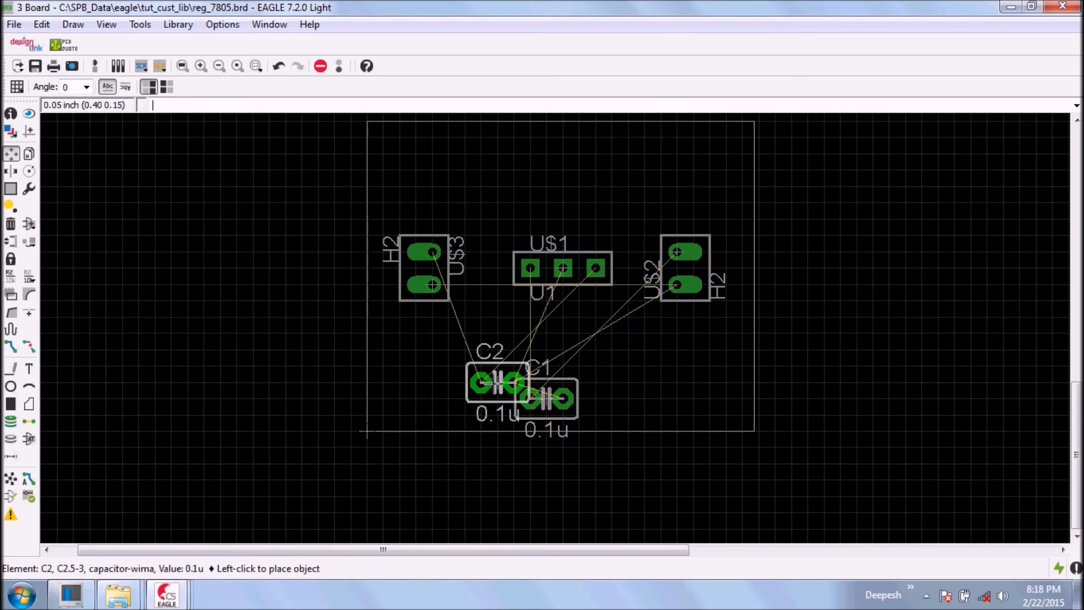
{"action": "left_click", "coordinate": [628, 383]}
{"action": "left_click", "coordinate": [556, 401]}
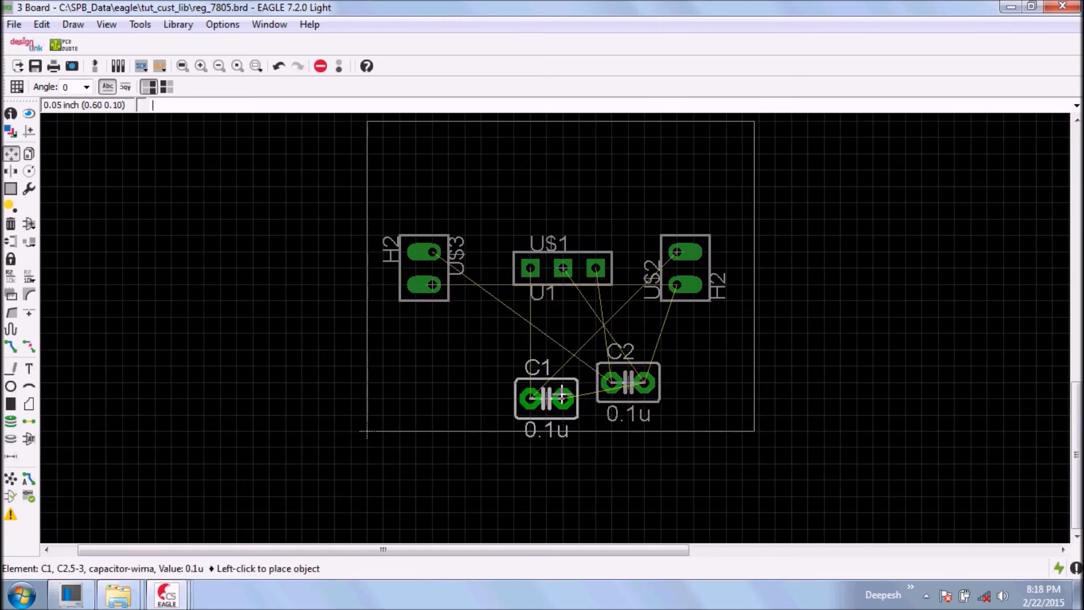
{"action": "left_click", "coordinate": [524, 374]}
{"action": "left_click", "coordinate": [628, 382]}
{"action": "left_click", "coordinate": [628, 365]}
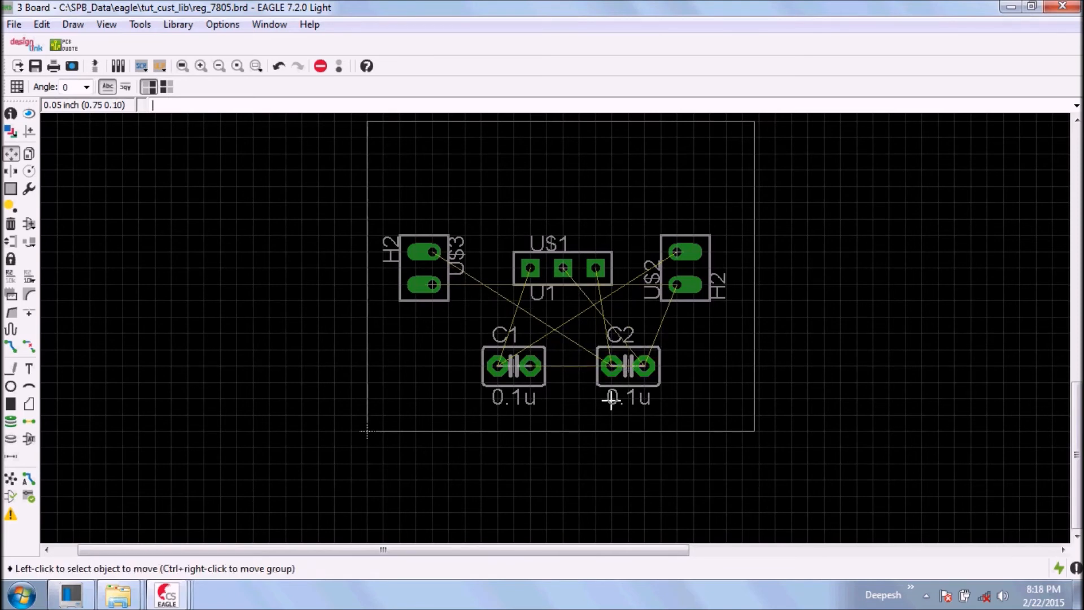
Step: Try other orientations for header U$3 and place it back in its original position at 270 degrees
{"action": "left_click", "coordinate": [433, 270]}
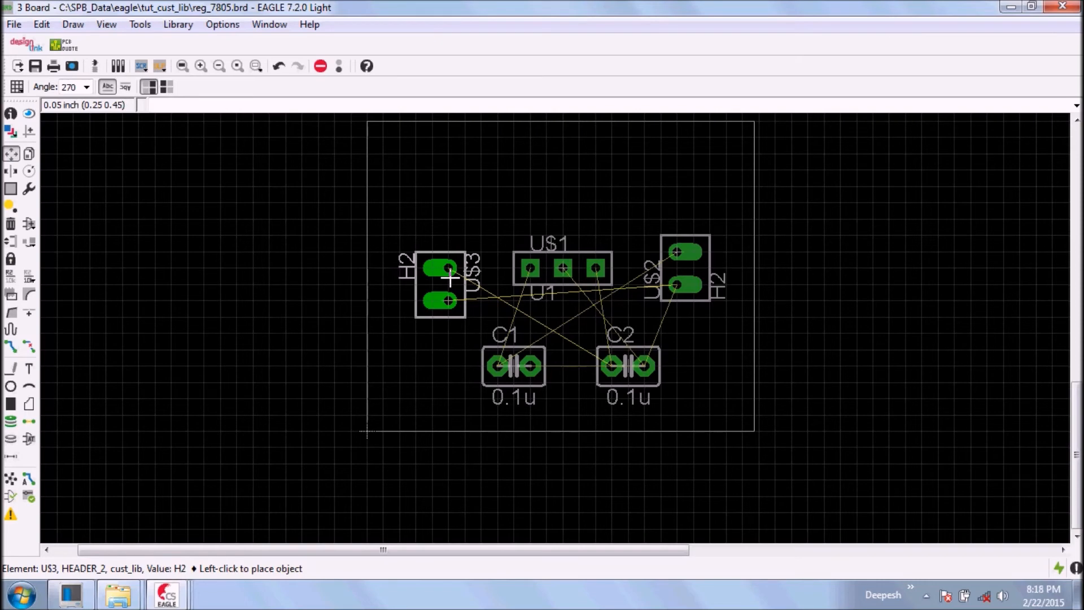
{"action": "right_click", "coordinate": [450, 277]}
{"action": "right_click", "coordinate": [450, 278]}
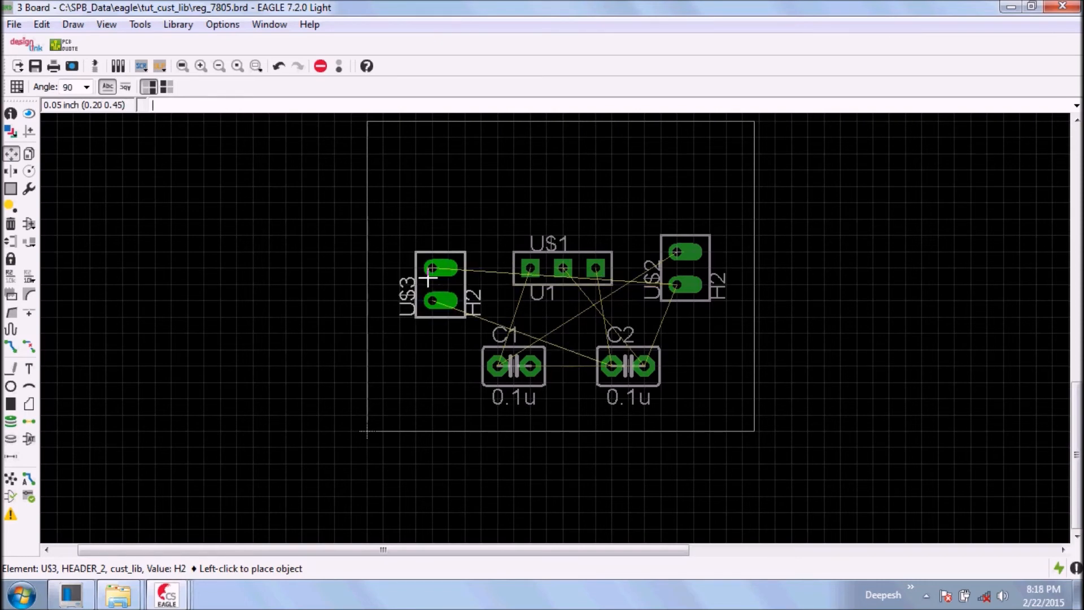
{"action": "right_click", "coordinate": [427, 278]}
{"action": "right_click", "coordinate": [427, 278]}
{"action": "right_click", "coordinate": [427, 279]}
{"action": "right_click", "coordinate": [427, 278]}
{"action": "right_click", "coordinate": [427, 278]}
{"action": "right_click", "coordinate": [427, 278]}
{"action": "right_click", "coordinate": [427, 278]}
{"action": "right_click", "coordinate": [426, 277]}
{"action": "right_click", "coordinate": [425, 278]}
{"action": "right_click", "coordinate": [425, 278]}
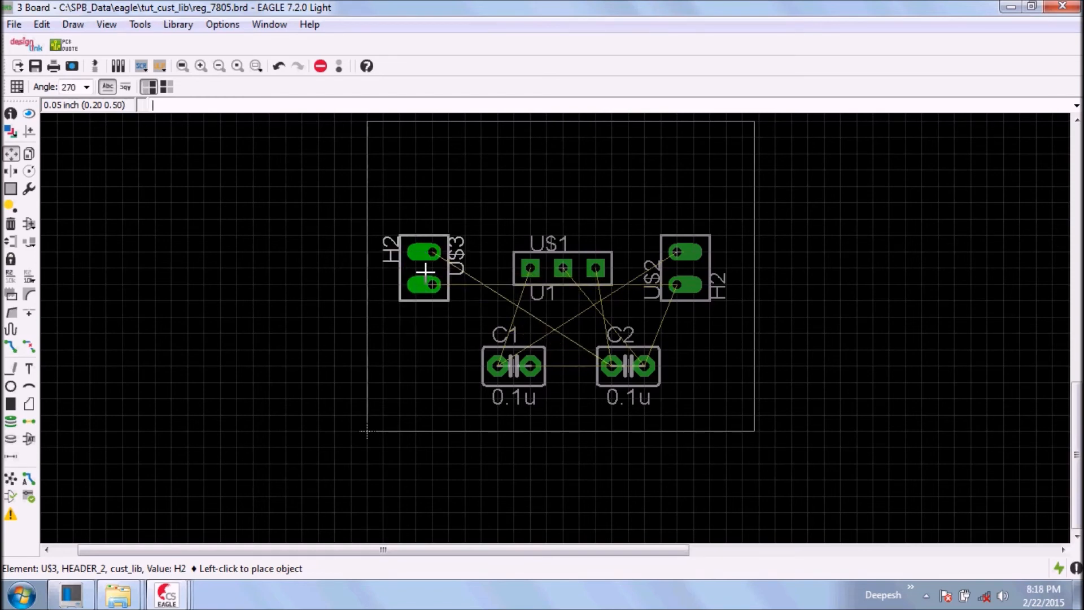
{"action": "left_click", "coordinate": [425, 272]}
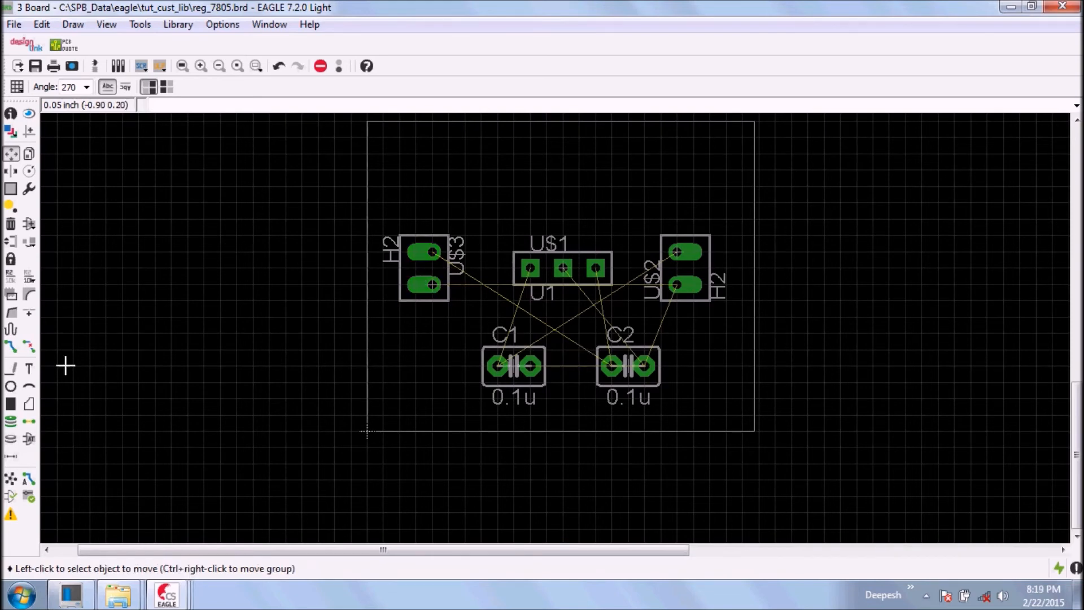
Step: Route a 0.016 GND track on the Bottom layer from U$3's lower pad beneath C1 and around to C1's right pad
{"action": "left_click", "coordinate": [10, 347]}
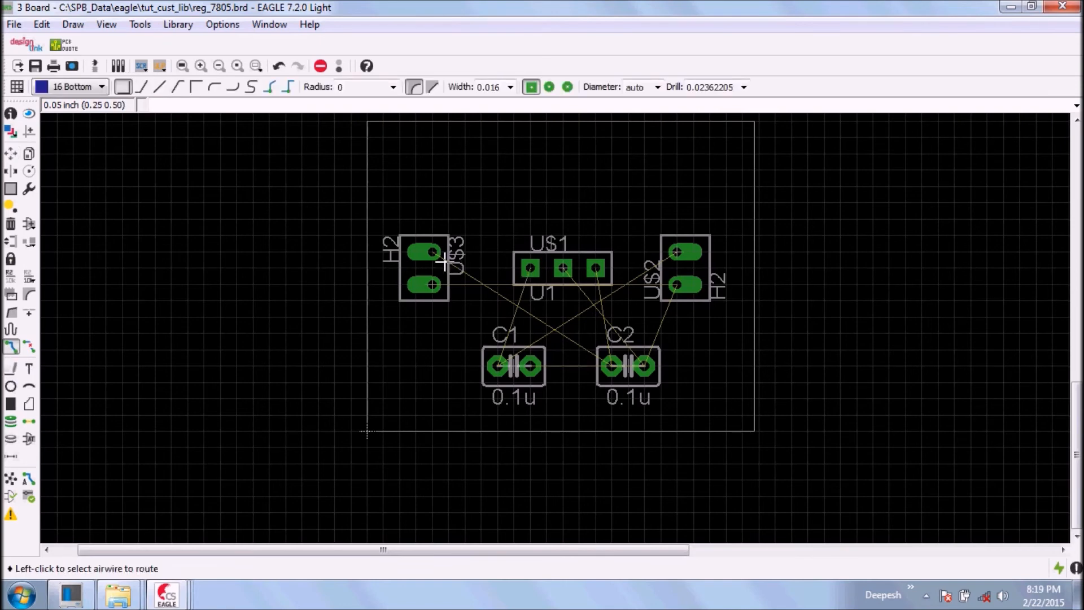
{"action": "left_click", "coordinate": [432, 286]}
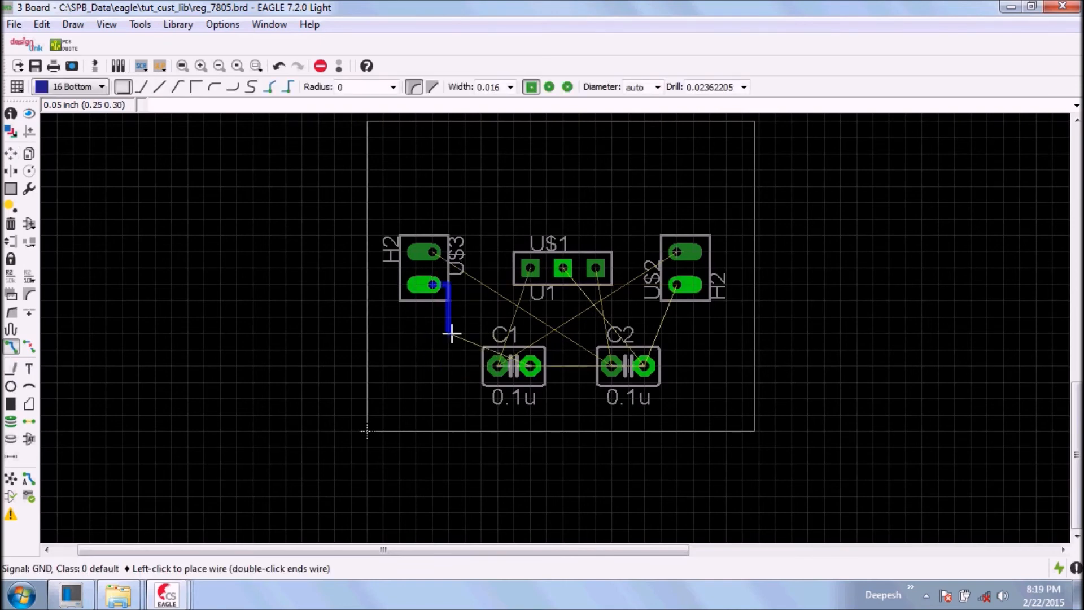
{"action": "right_click", "coordinate": [451, 314]}
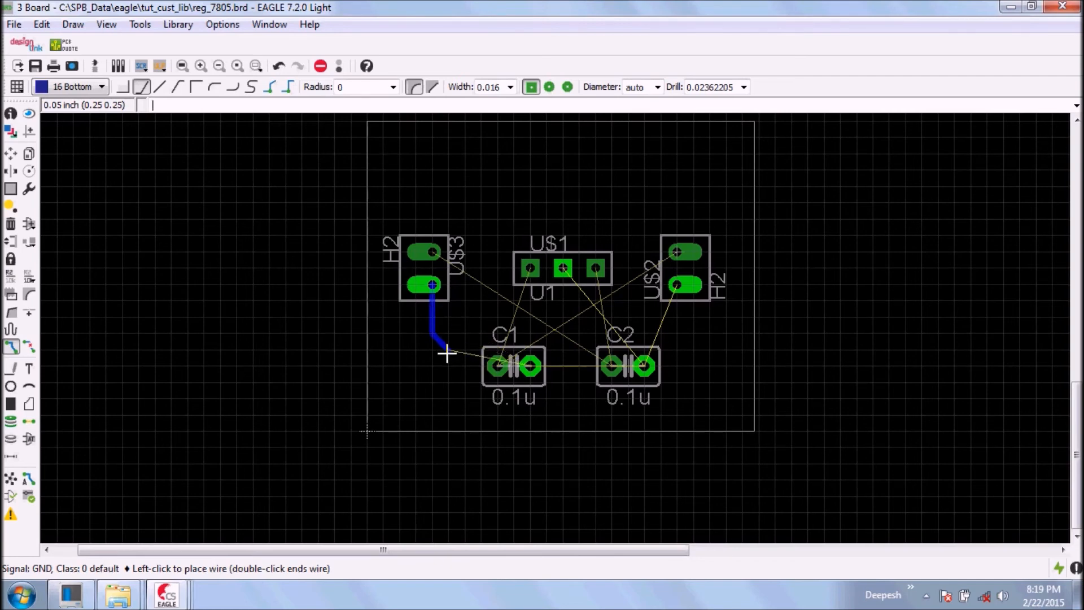
{"action": "left_click", "coordinate": [450, 400]}
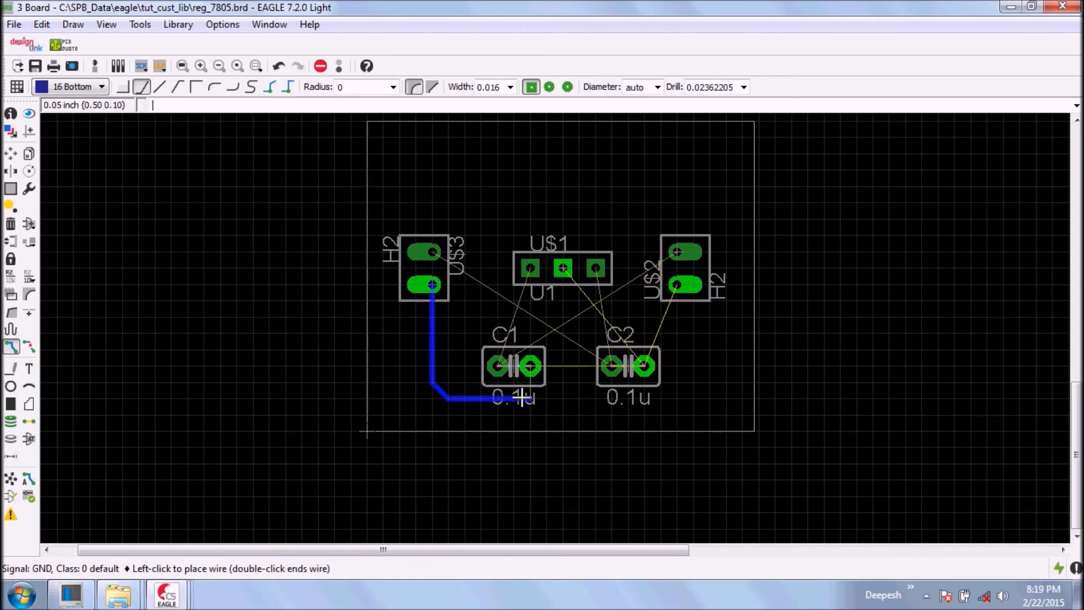
{"action": "scroll", "coordinate": [521, 399], "scroll_direction": "up", "scroll_amount": 3}
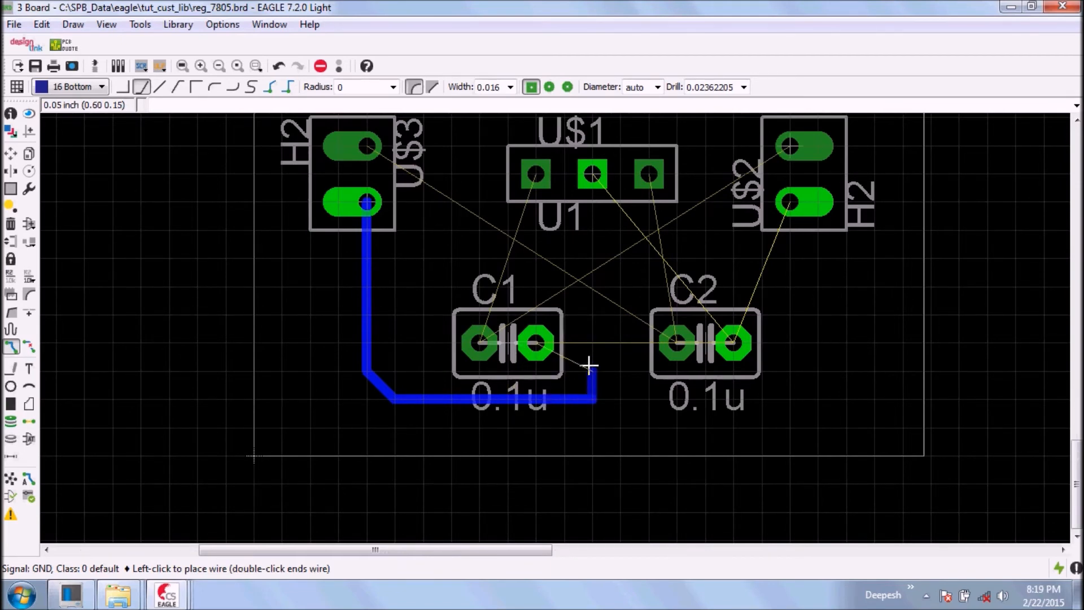
{"action": "right_click", "coordinate": [594, 391]}
{"action": "left_click", "coordinate": [593, 391]}
{"action": "right_click", "coordinate": [614, 377]}
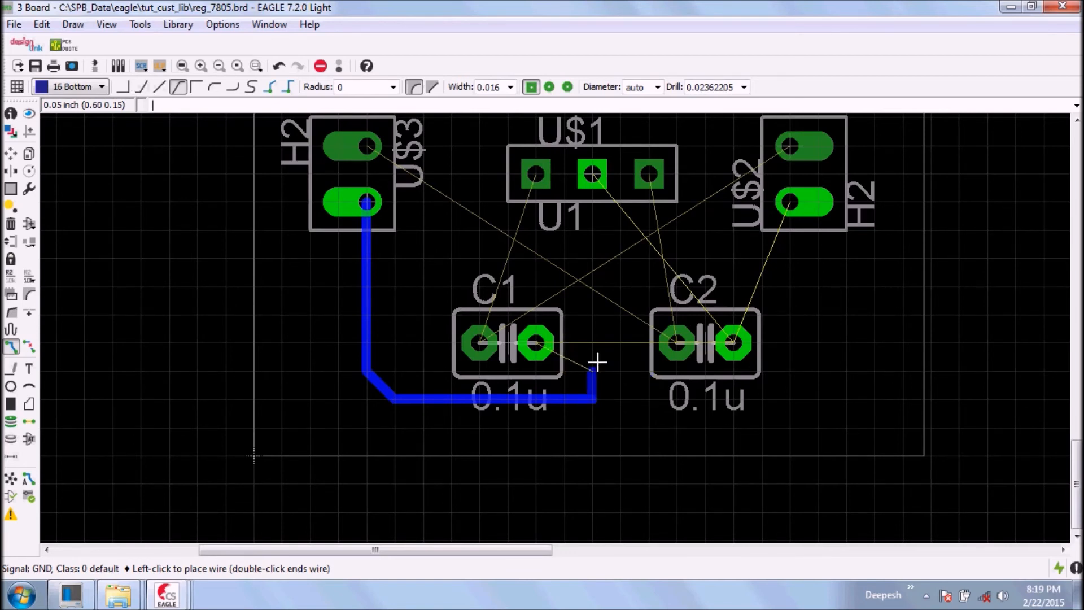
{"action": "left_click", "coordinate": [616, 337]}
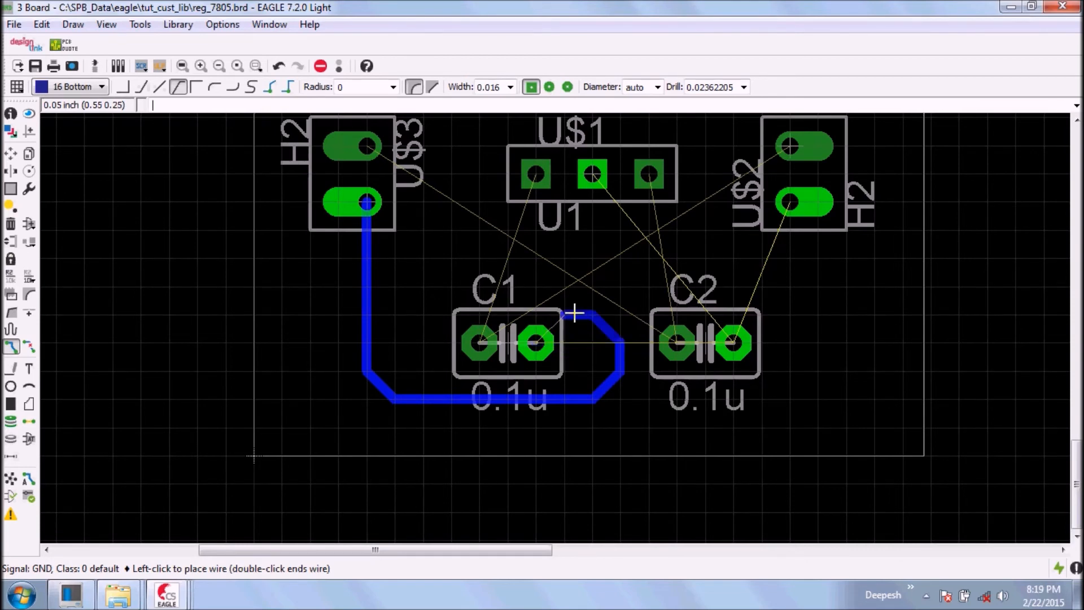
{"action": "left_click", "coordinate": [574, 312]}
{"action": "left_click", "coordinate": [537, 340]}
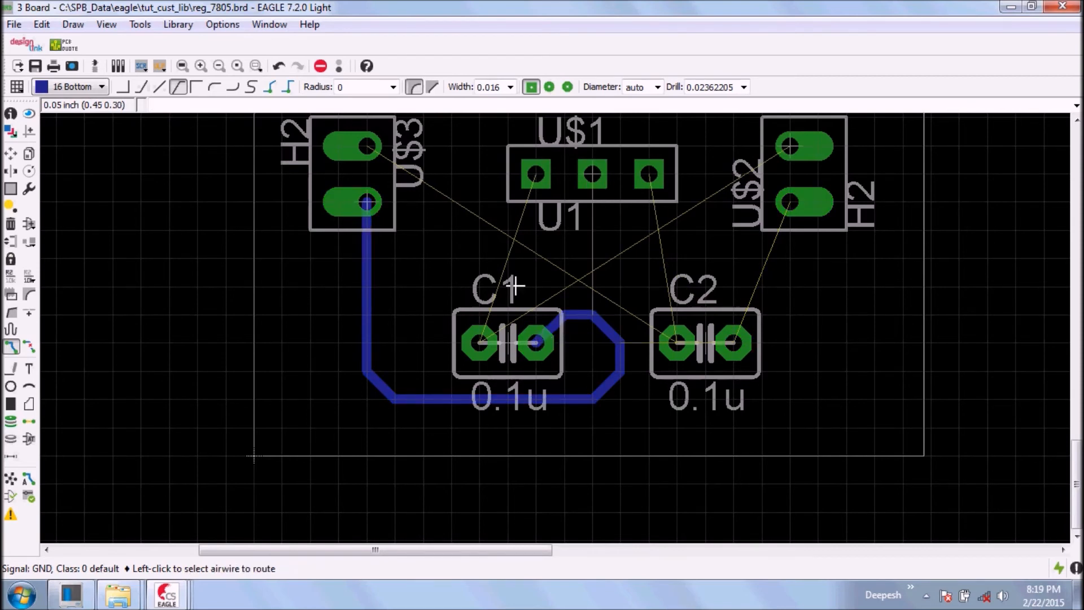
Step: Route C2's right pad to the lower pad of header U$2, and regulator U$1's right pad to C2's left pad
{"action": "left_click", "coordinate": [737, 344]}
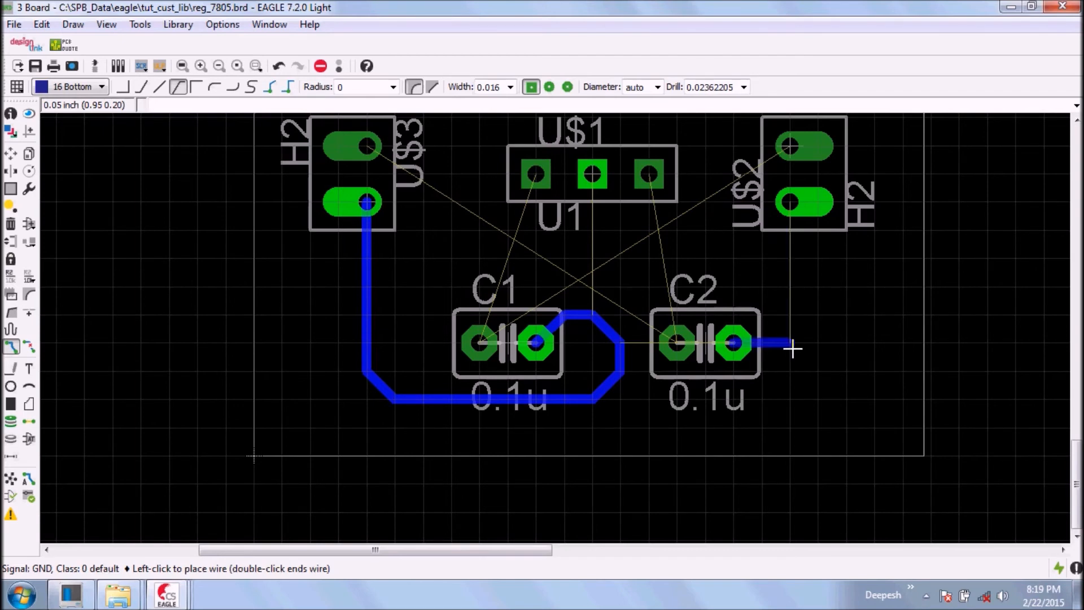
{"action": "left_click", "coordinate": [813, 308]}
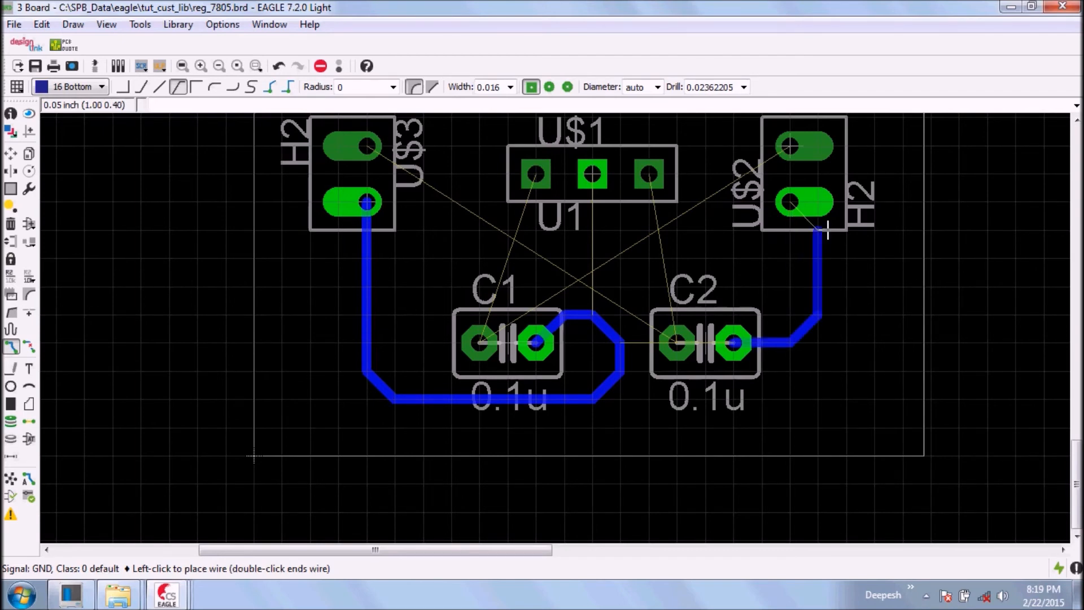
{"action": "left_click", "coordinate": [815, 220]}
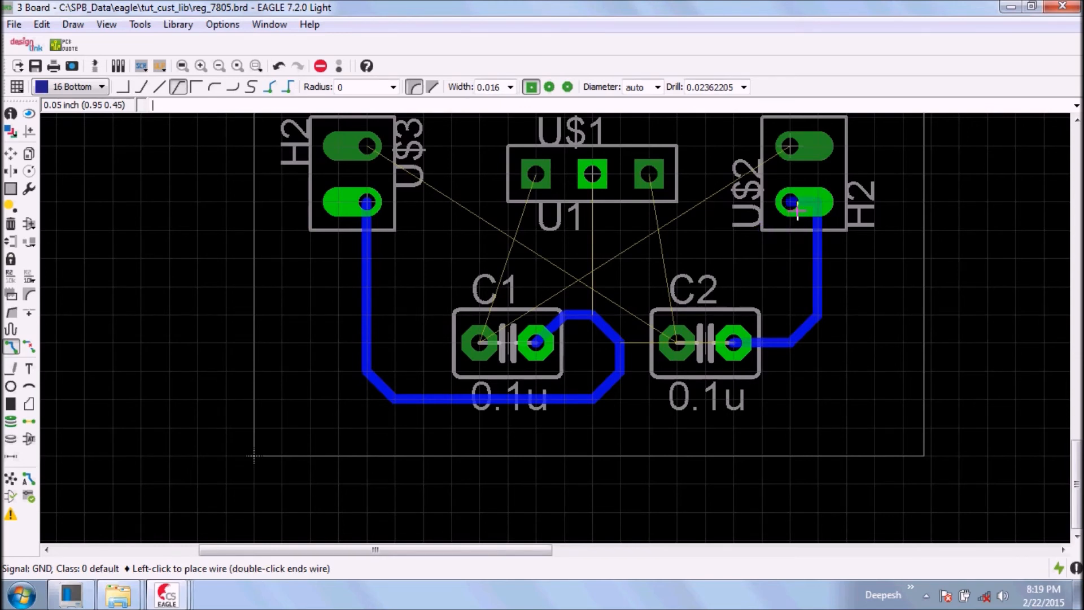
{"action": "left_click", "coordinate": [790, 202]}
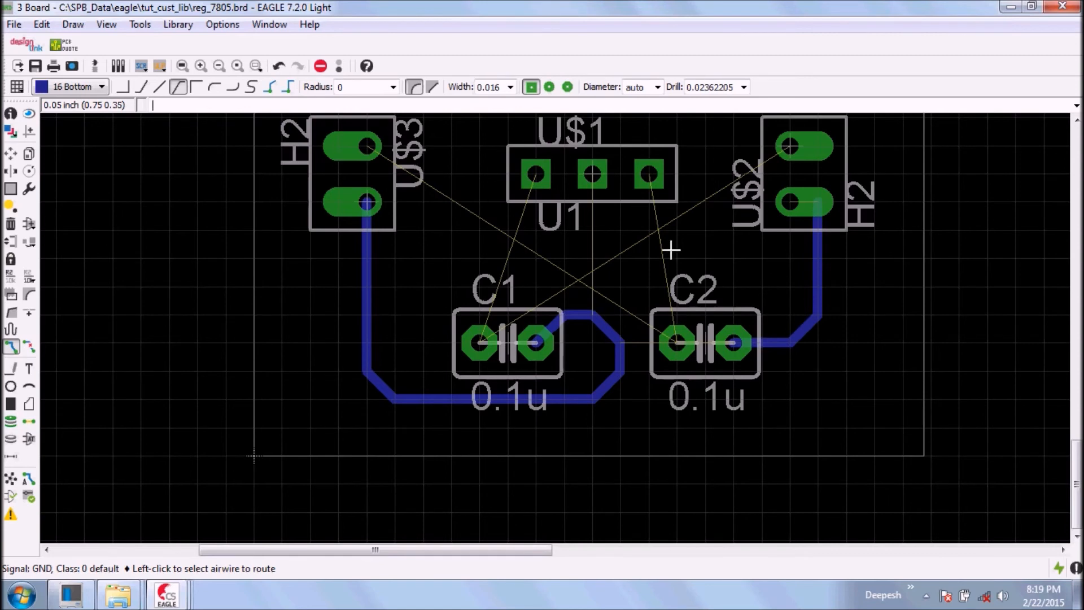
{"action": "left_click", "coordinate": [649, 174]}
{"action": "left_click", "coordinate": [677, 343]}
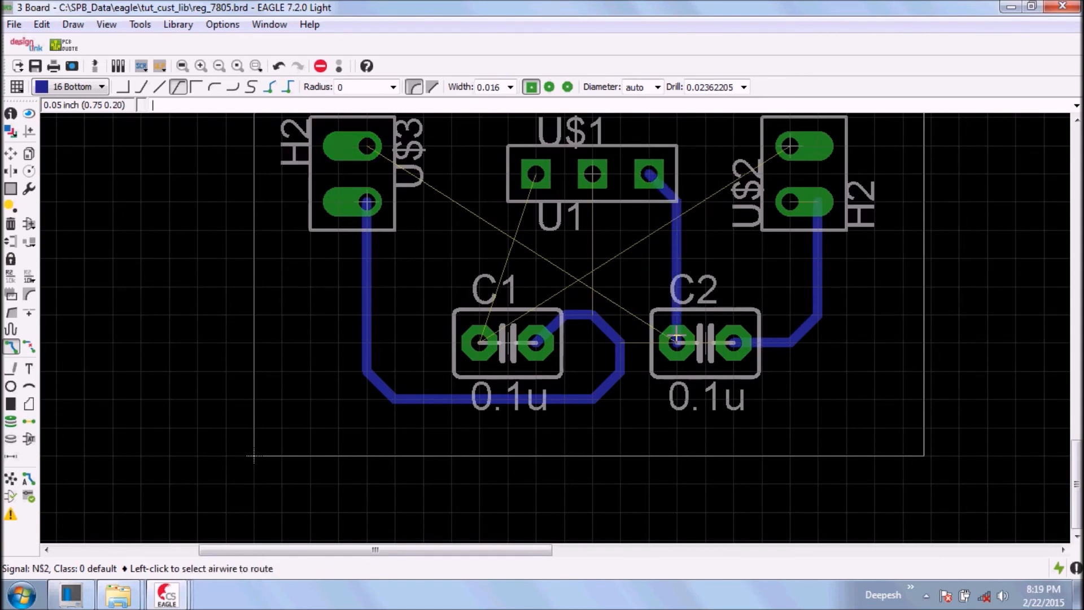
Step: Try to route a track from header U$3's upper pad out past the header's left side
{"action": "left_click", "coordinate": [355, 148]}
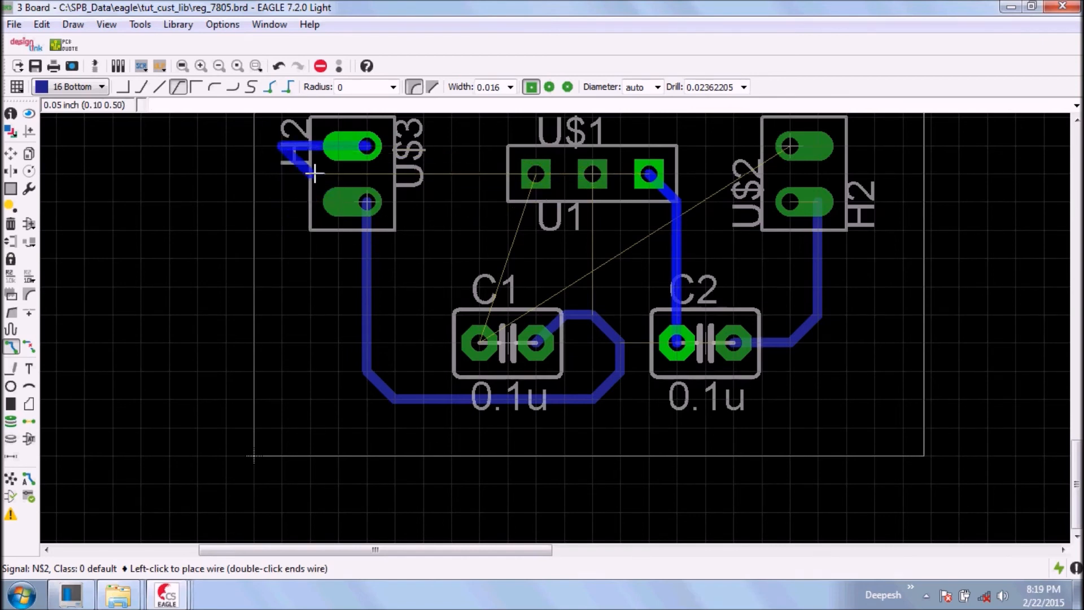
{"action": "key", "text": "Escape"}
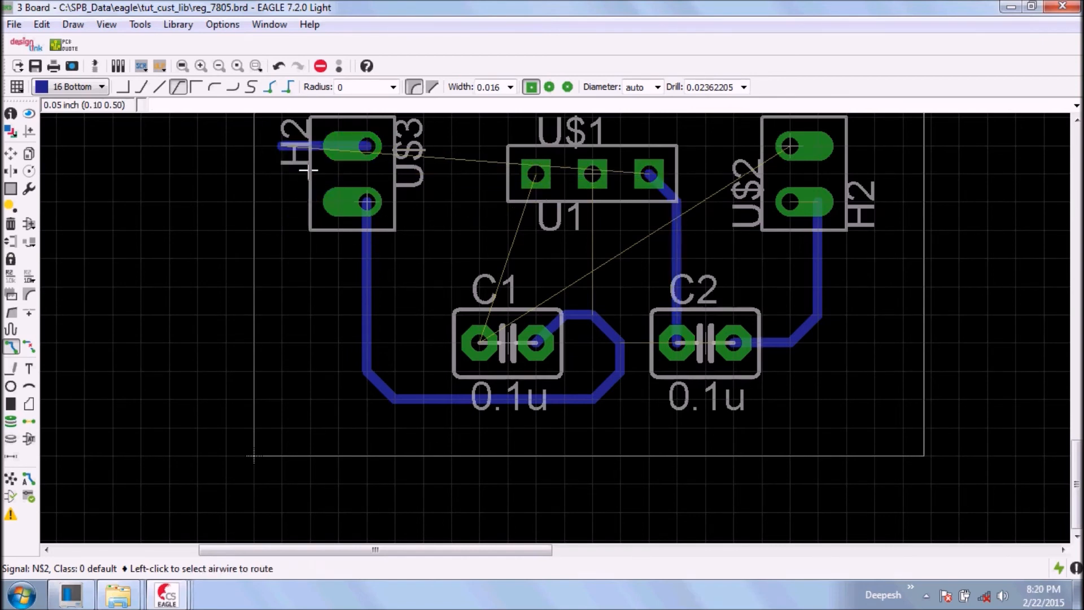
{"action": "left_click", "coordinate": [282, 148]}
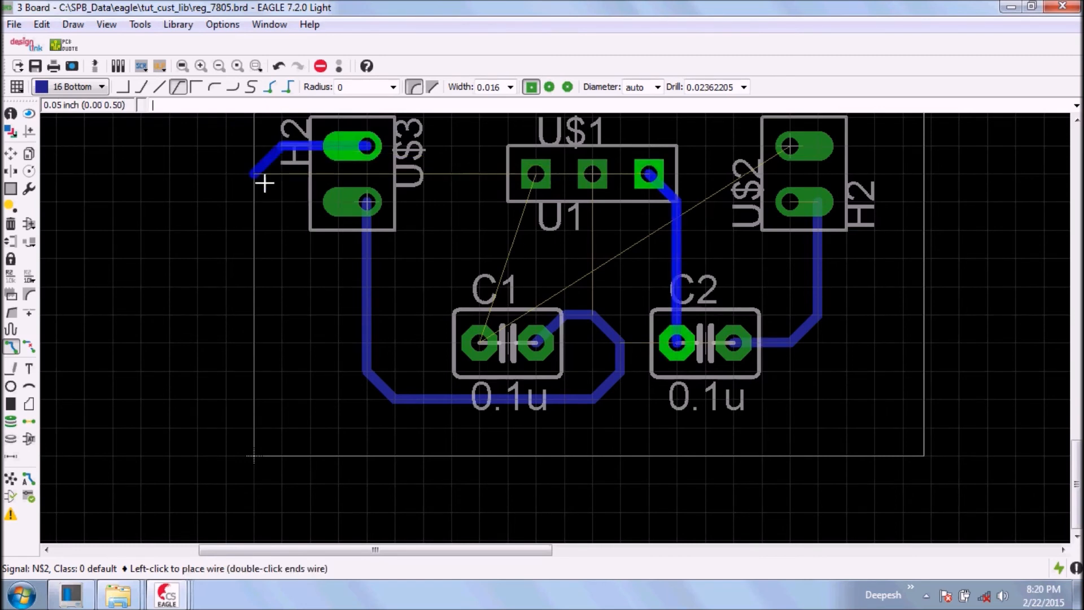
{"action": "key", "text": "Escape"}
Step: Rip up the stray track segment at header U$3's upper pad
{"action": "right_click", "coordinate": [293, 142]}
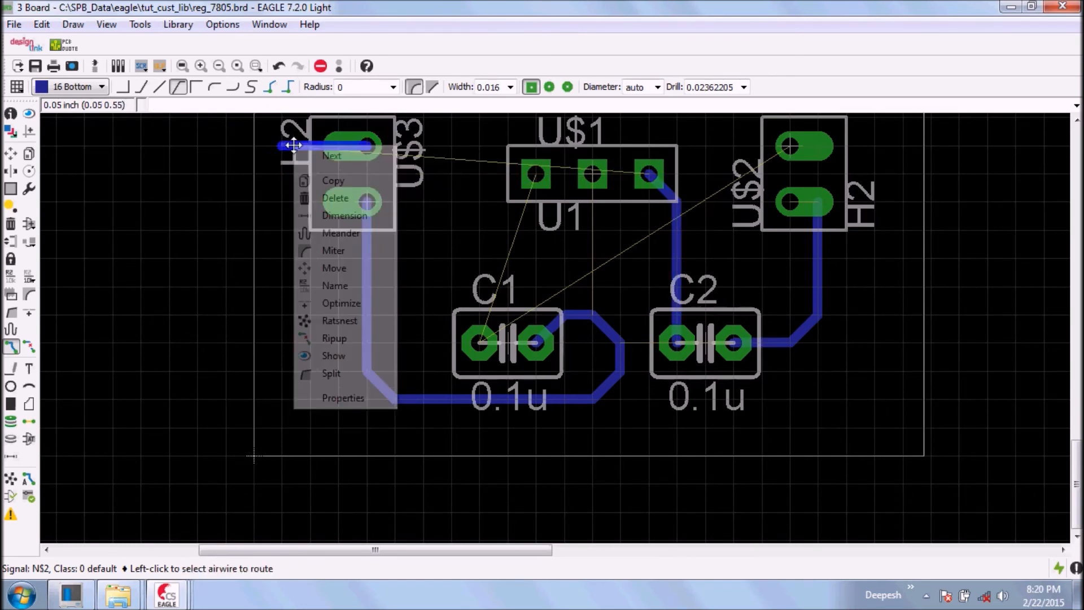
{"action": "left_click", "coordinate": [335, 198]}
{"action": "left_click", "coordinate": [388, 229]}
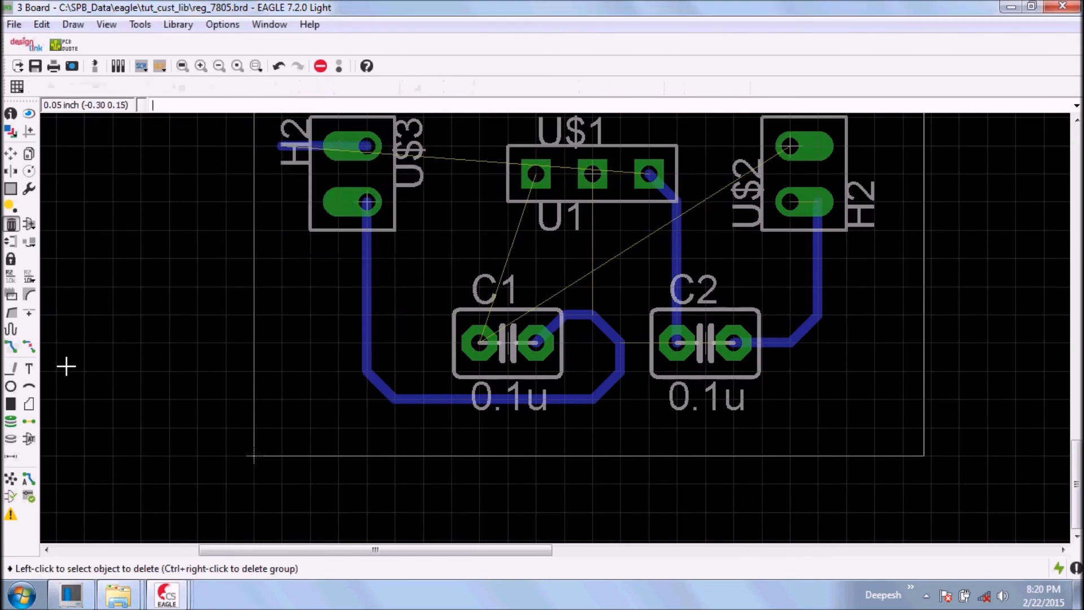
{"action": "left_click", "coordinate": [31, 349]}
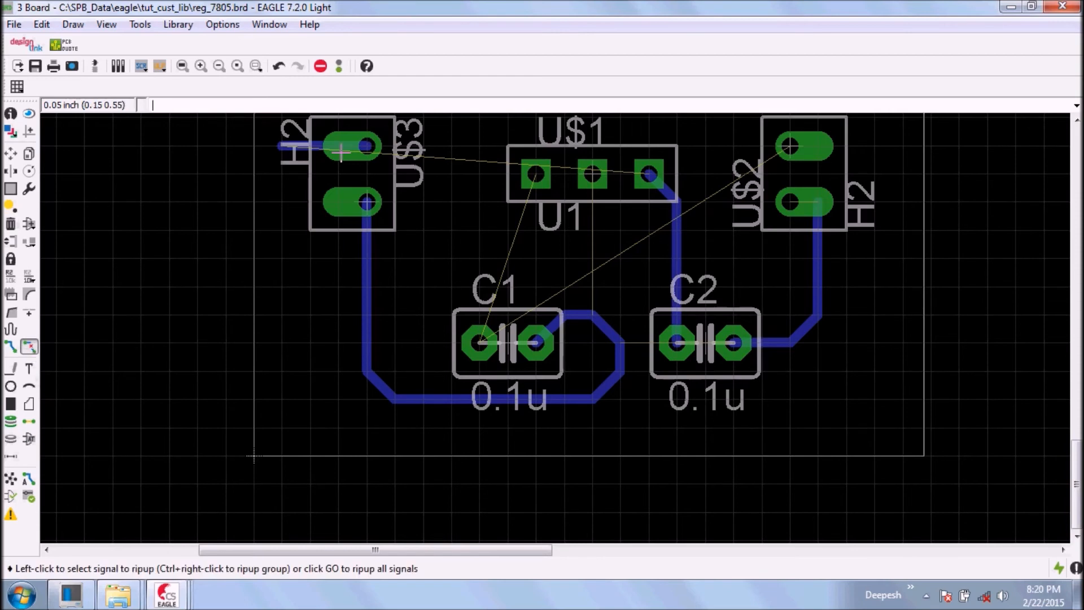
{"action": "left_click", "coordinate": [297, 150]}
{"action": "left_click", "coordinate": [296, 150]}
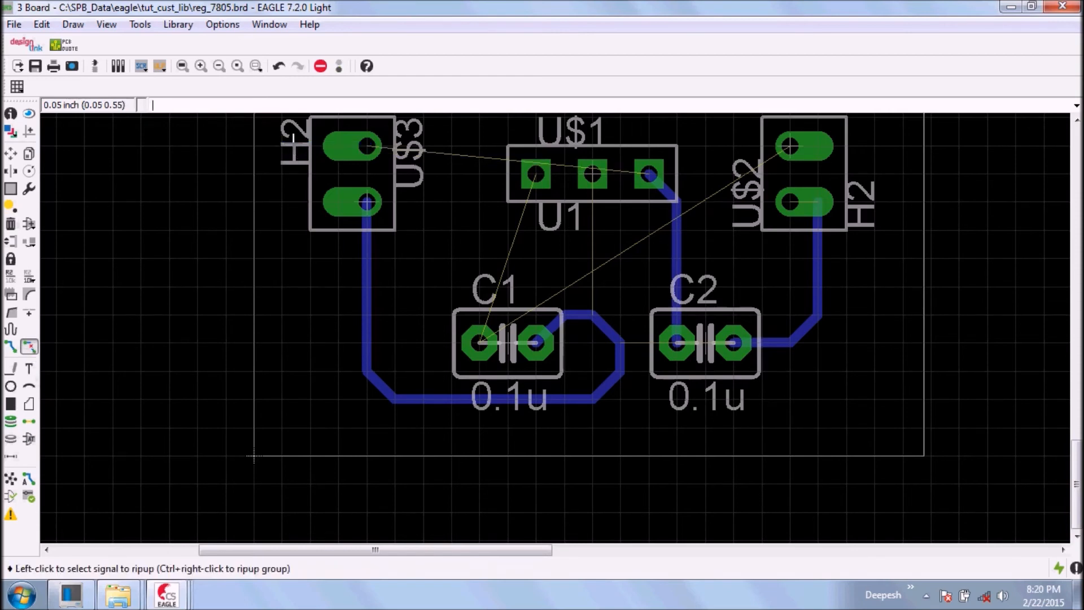
Step: Try to route a 0.016 Bottom-layer track from regulator U$1's right pad over the regulator to header U$3's upper pad
{"action": "left_click", "coordinate": [11, 347]}
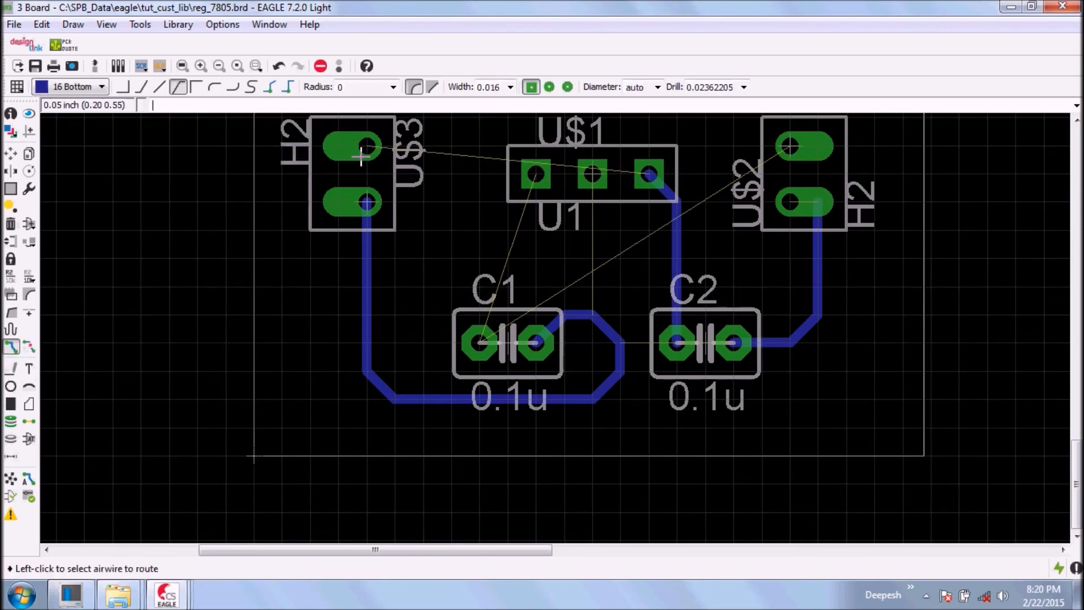
{"action": "scroll", "coordinate": [424, 205], "scroll_direction": "up", "scroll_amount": 3}
{"action": "scroll", "coordinate": [426, 205], "scroll_direction": "down", "scroll_amount": 6}
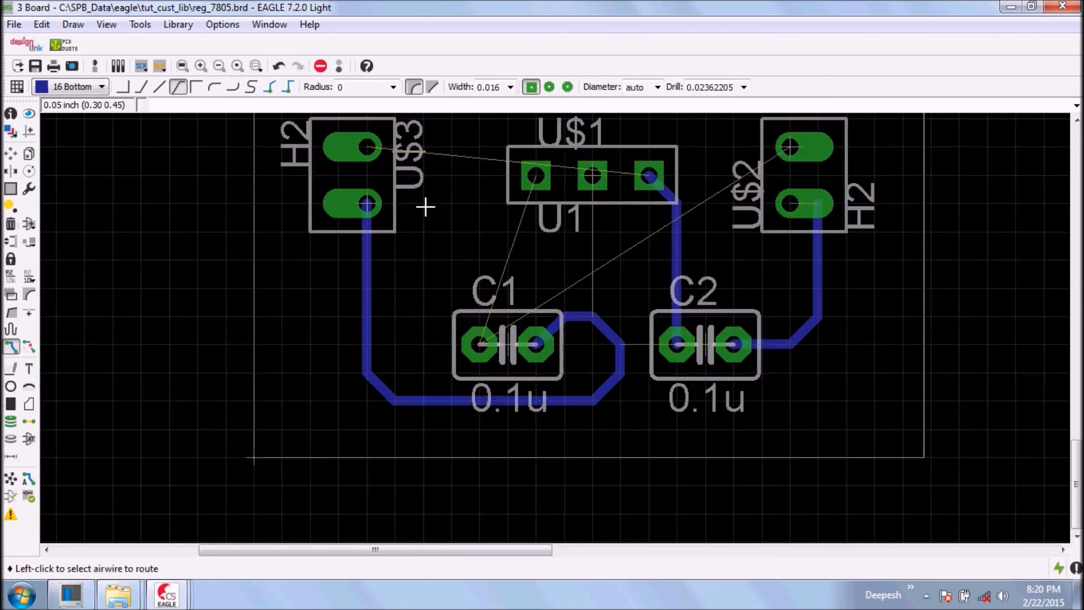
{"action": "scroll", "coordinate": [533, 132], "scroll_direction": "up", "scroll_amount": 3}
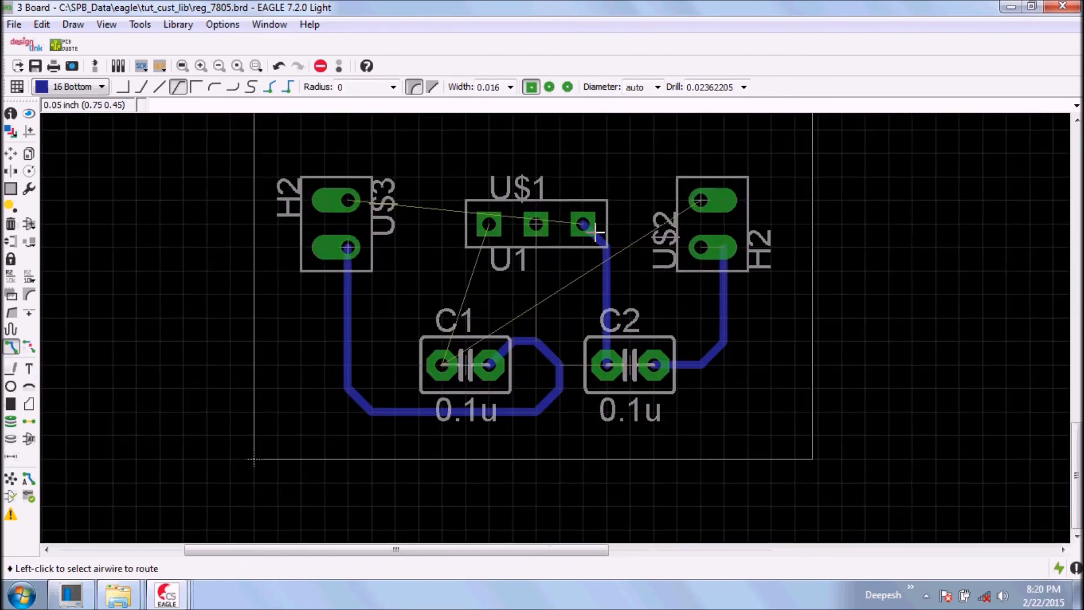
{"action": "left_click", "coordinate": [583, 224]}
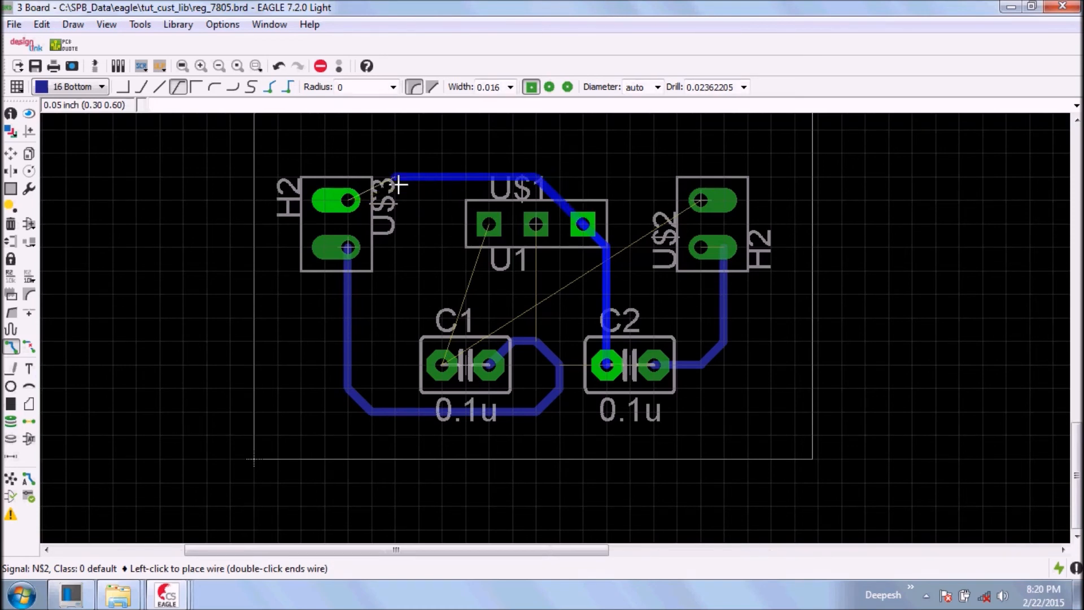
{"action": "left_click", "coordinate": [348, 200]}
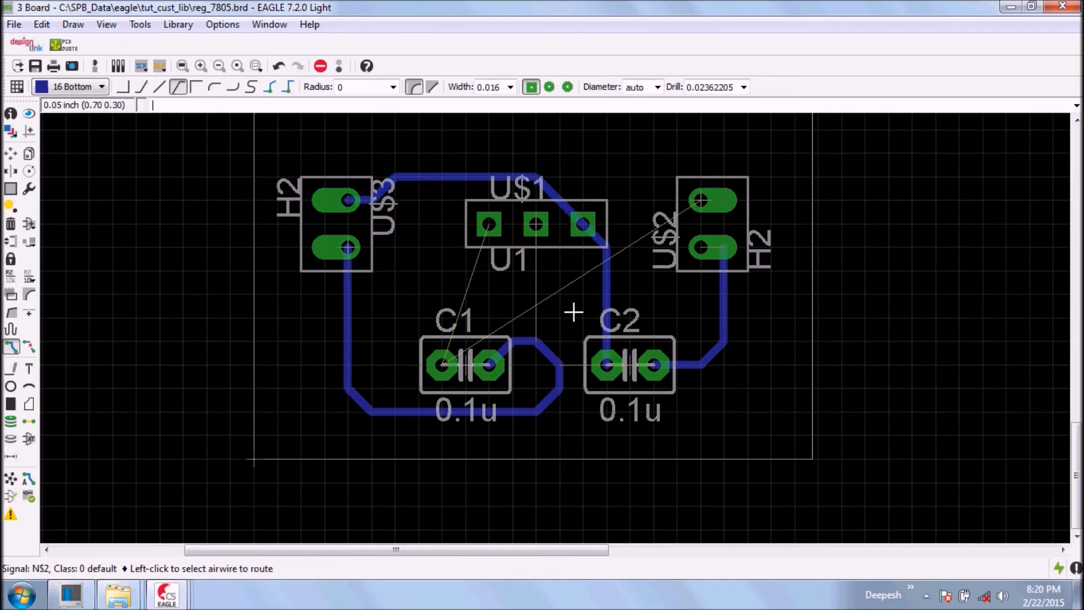
Step: Undo the track routed over the regulator, the earlier rip-up and the stray segment at header U$3's upper pad
{"action": "key", "text": "ctrl+z"}
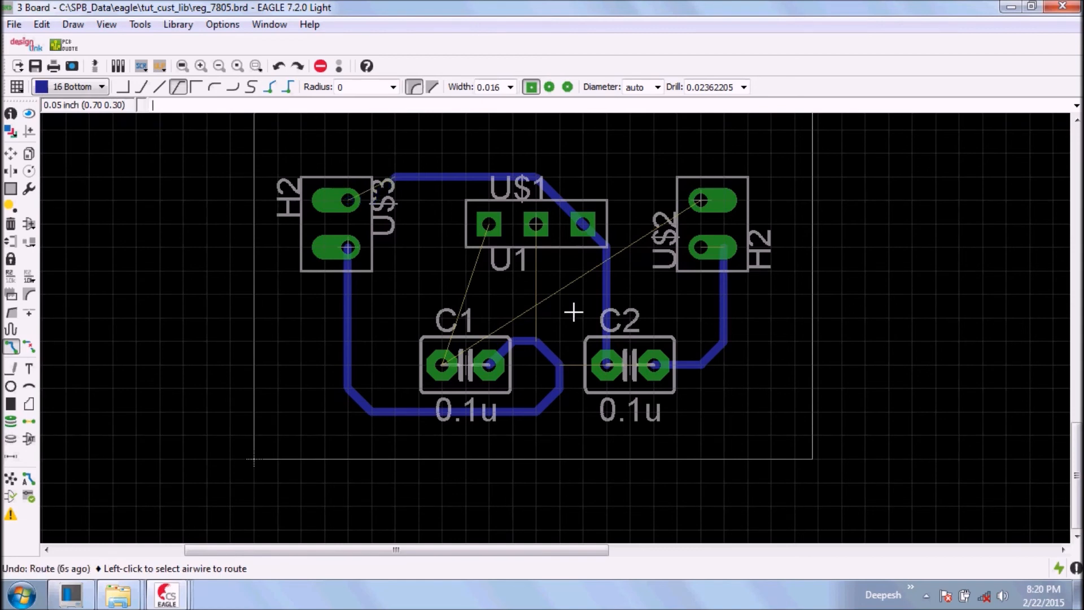
{"action": "key", "text": "ctrl+z"}
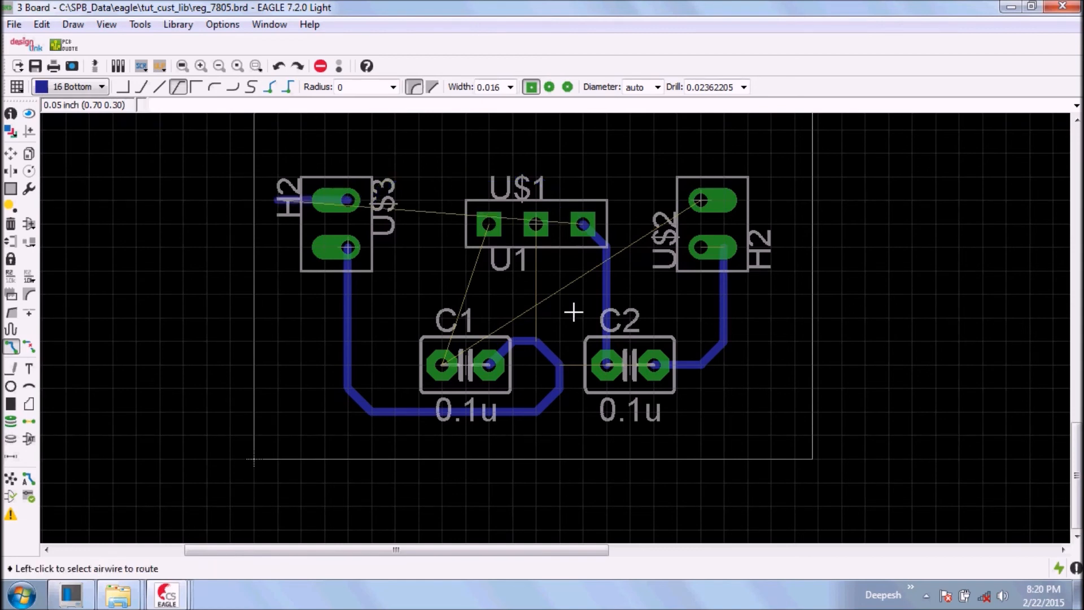
{"action": "left_click", "coordinate": [275, 200]}
{"action": "key", "text": "Escape"}
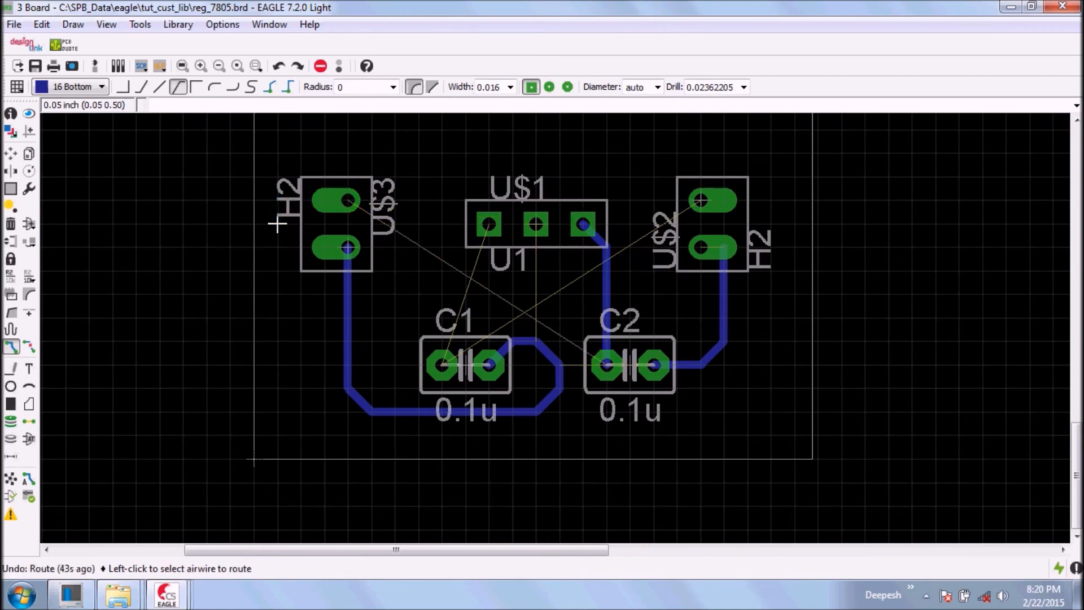
Step: Route a 0.016 Bottom-layer track from U$3's upper pad around the header's outer side and beneath the GND track to C2's left pad
{"action": "left_click", "coordinate": [301, 200]}
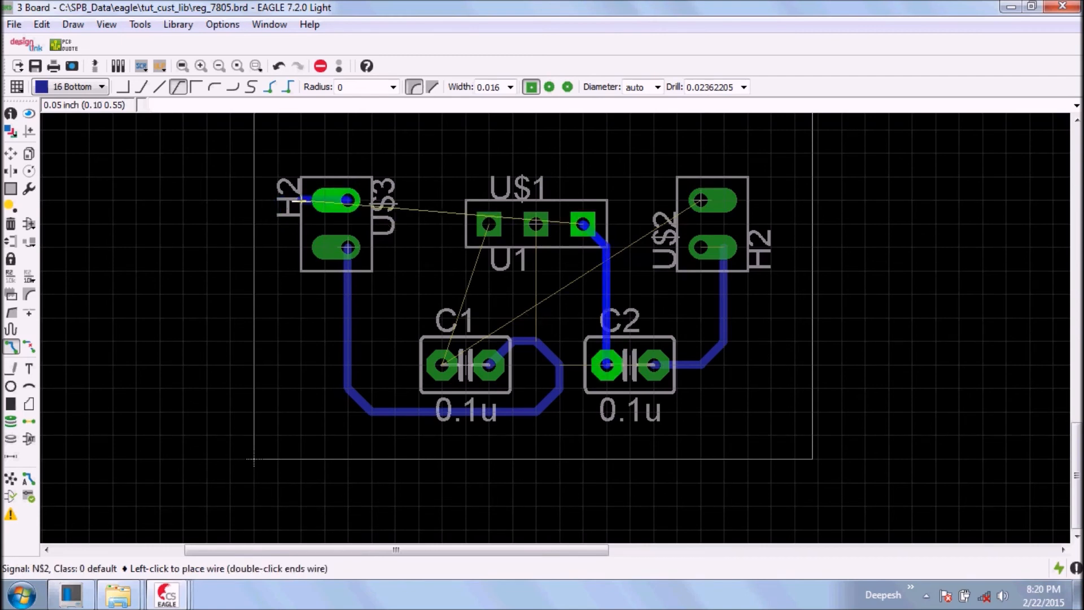
{"action": "left_click", "coordinate": [276, 223]}
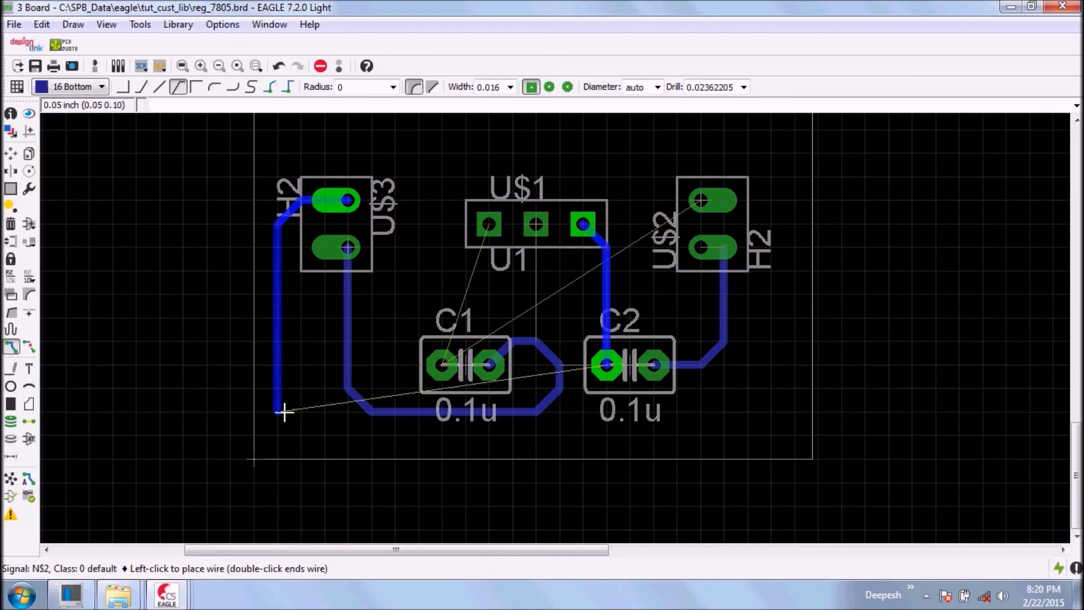
{"action": "left_click", "coordinate": [299, 434]}
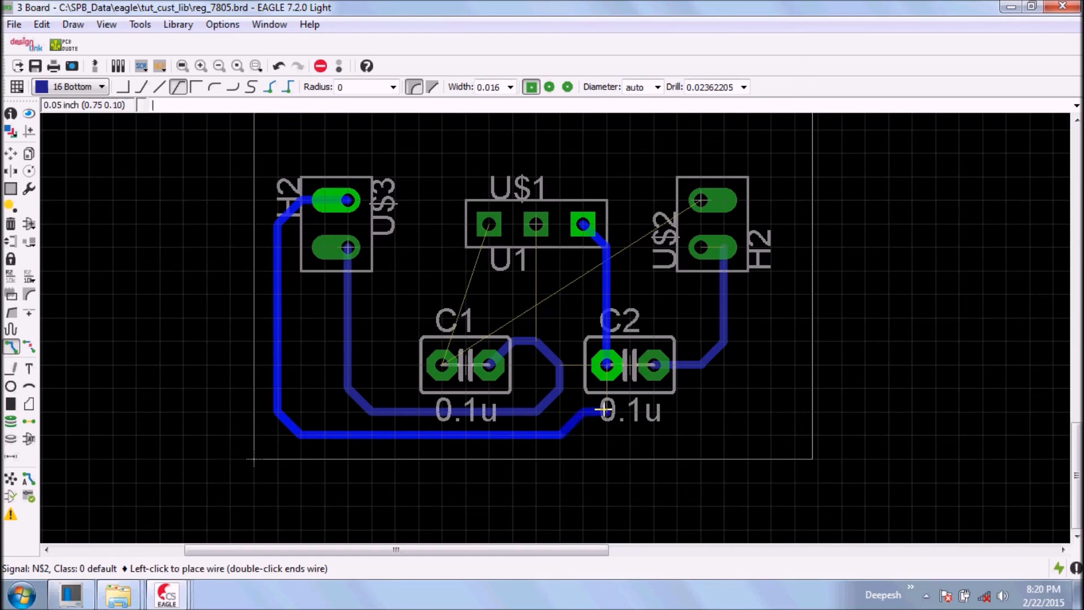
{"action": "left_click", "coordinate": [607, 366]}
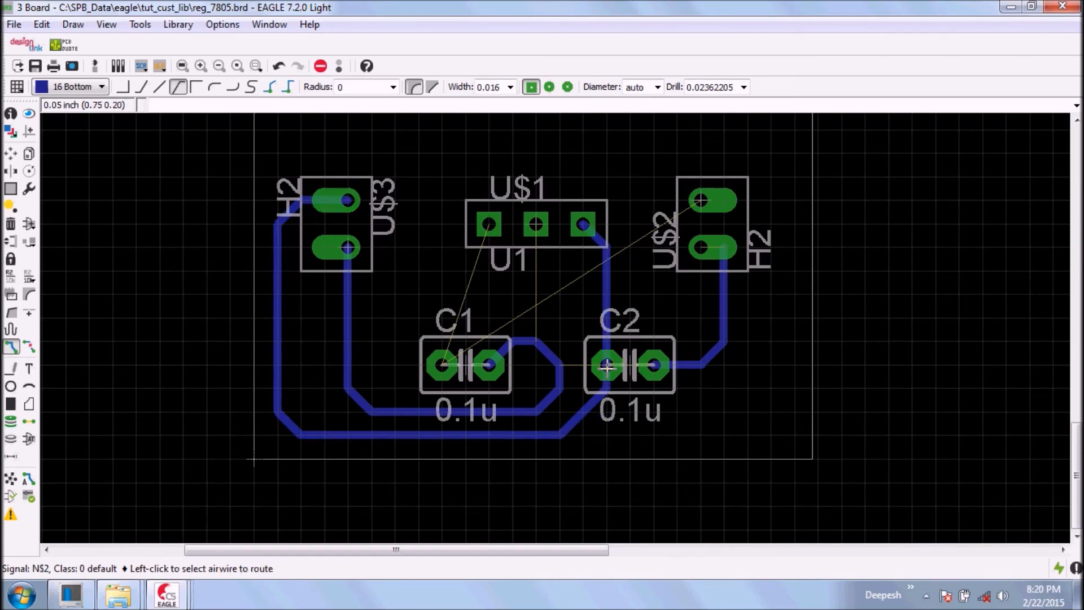
Step: Route U$1's left pad to C1's left pad, and U$1's middle pad straight down to the GND track beside C1
{"action": "scroll", "coordinate": [569, 396], "scroll_direction": "up", "scroll_amount": 3}
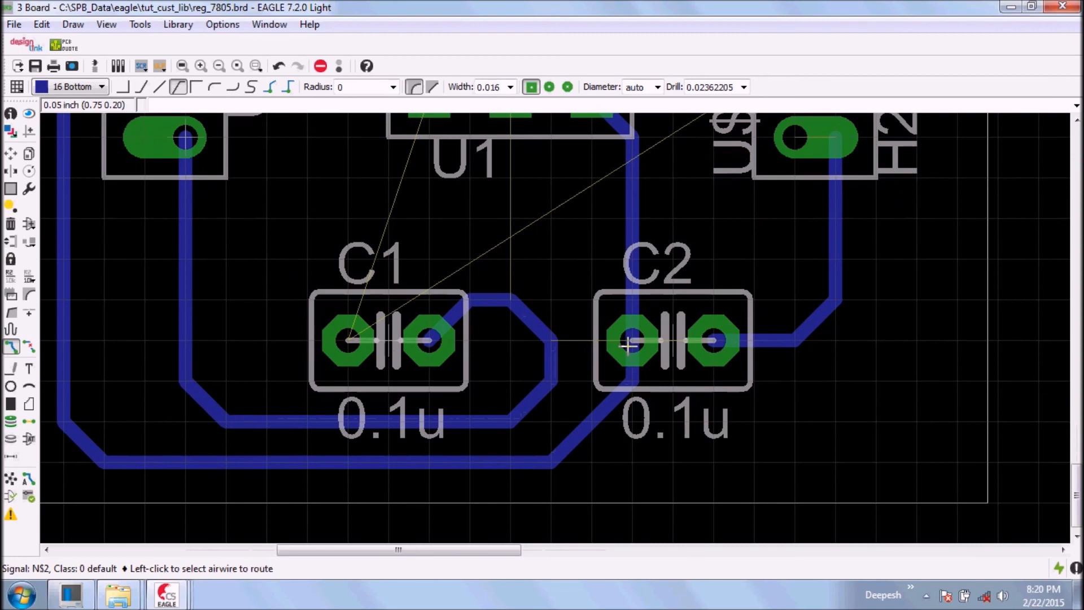
{"action": "scroll", "coordinate": [666, 385], "scroll_direction": "down", "scroll_amount": 3}
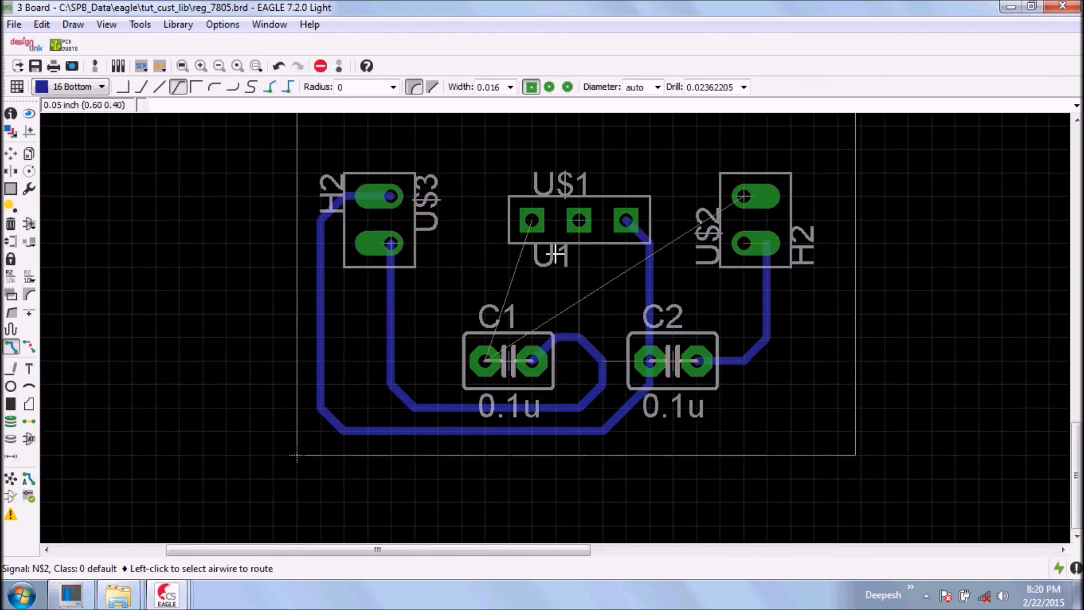
{"action": "left_click", "coordinate": [534, 224]}
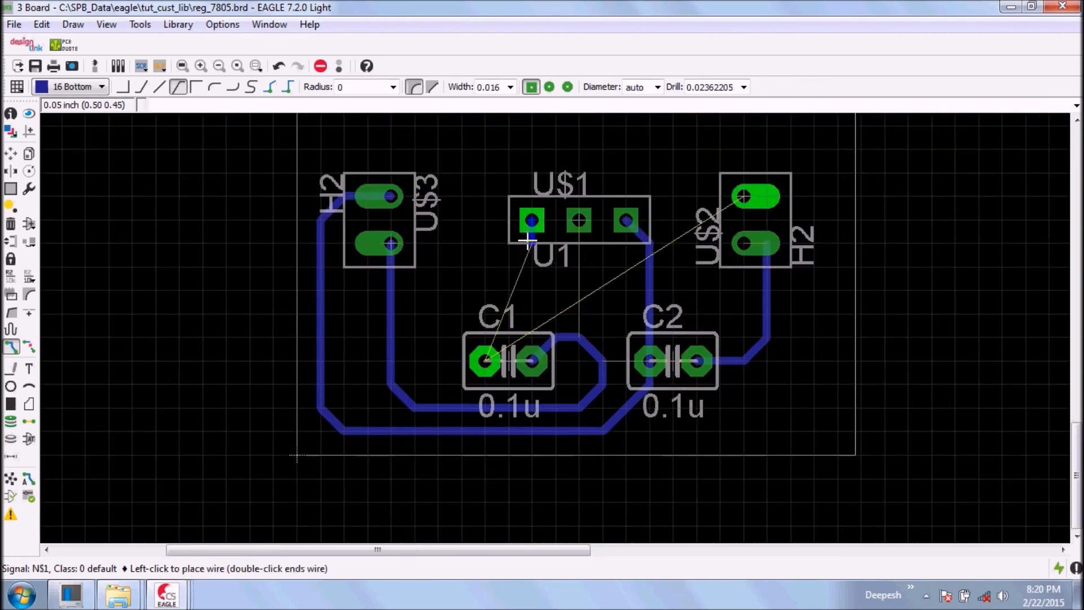
{"action": "left_click", "coordinate": [484, 360]}
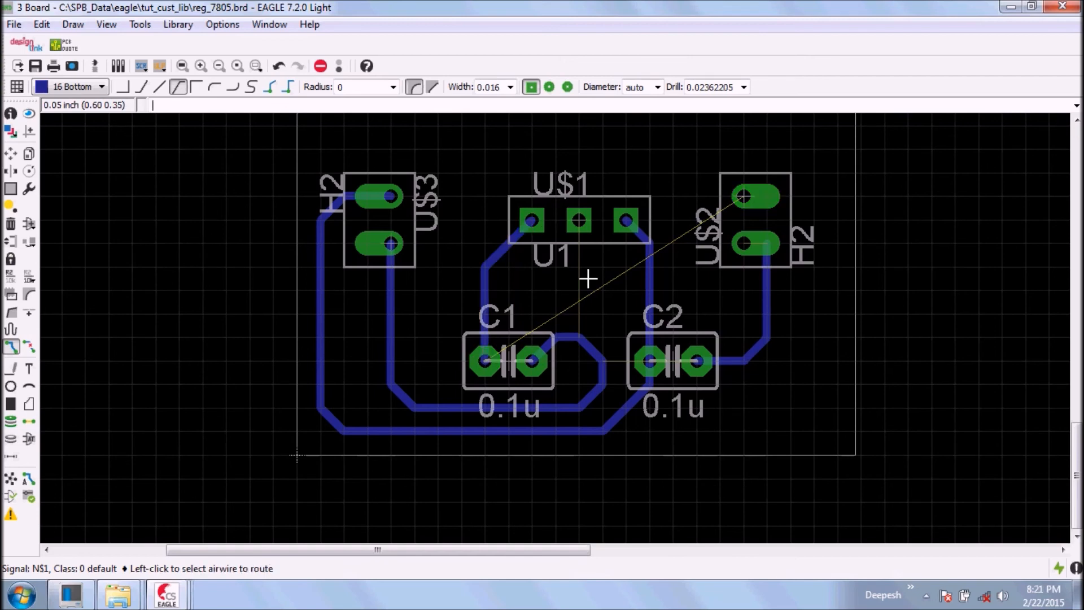
{"action": "left_click", "coordinate": [580, 225]}
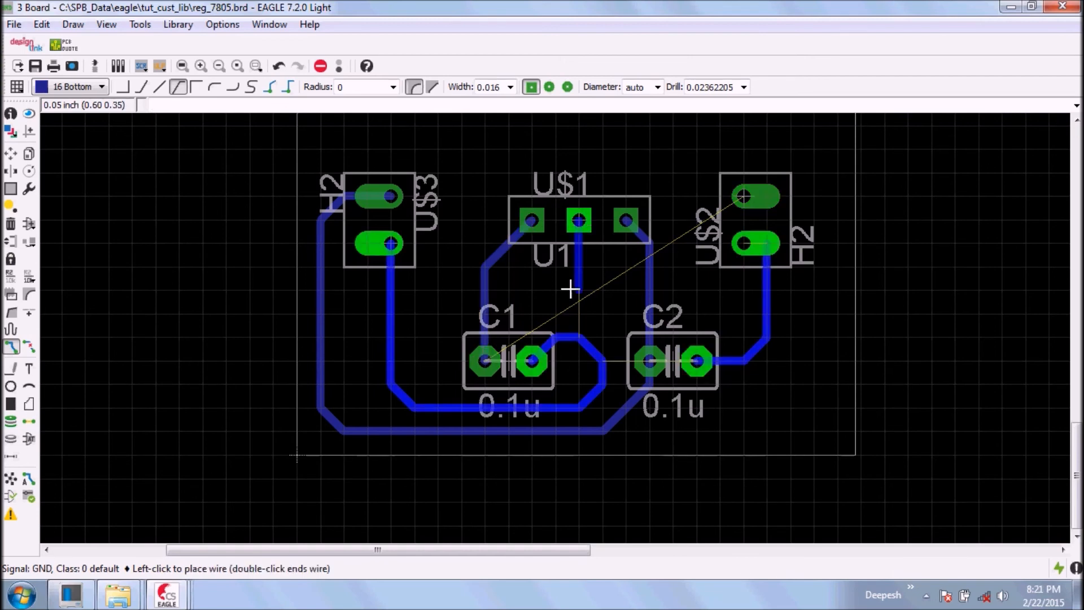
{"action": "left_click", "coordinate": [573, 335]}
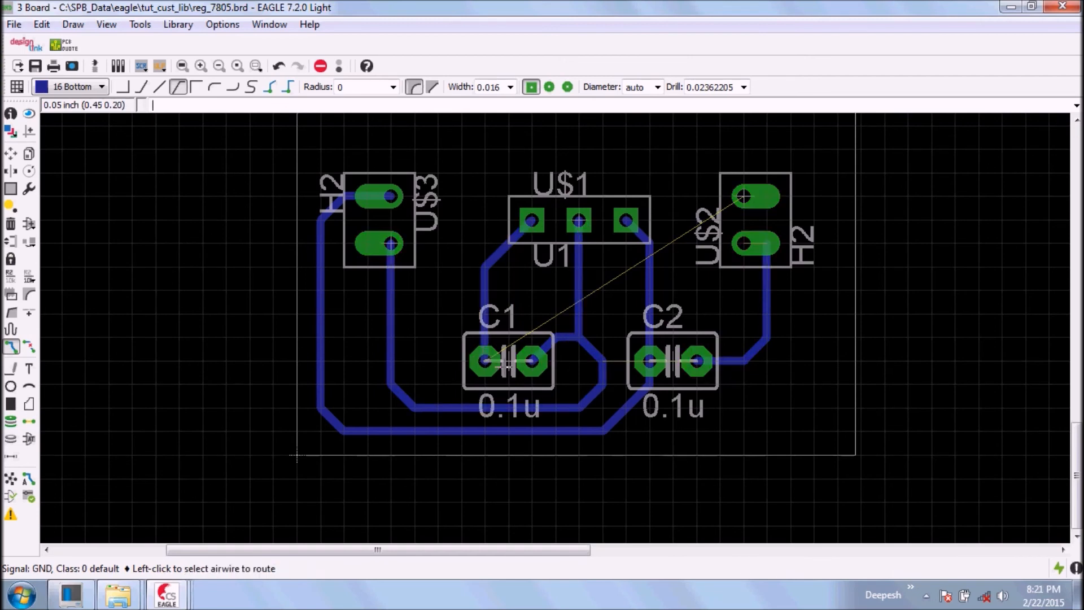
Step: Route C1's left pad up between U$3 and U$1, over the regulator, and down to header U$2's upper pad
{"action": "left_click", "coordinate": [477, 360]}
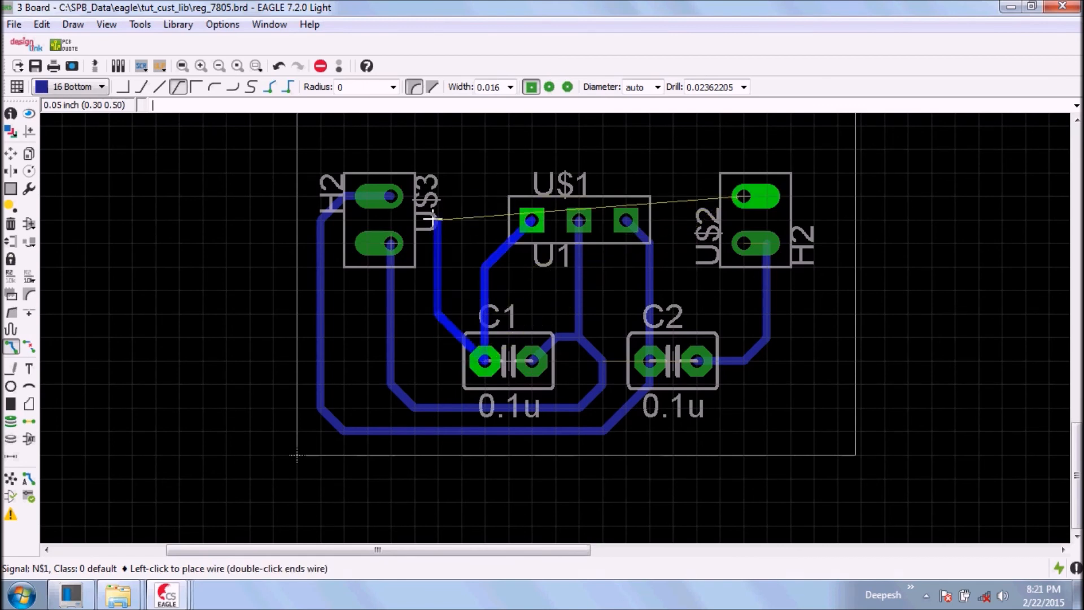
{"action": "left_click", "coordinate": [437, 173]}
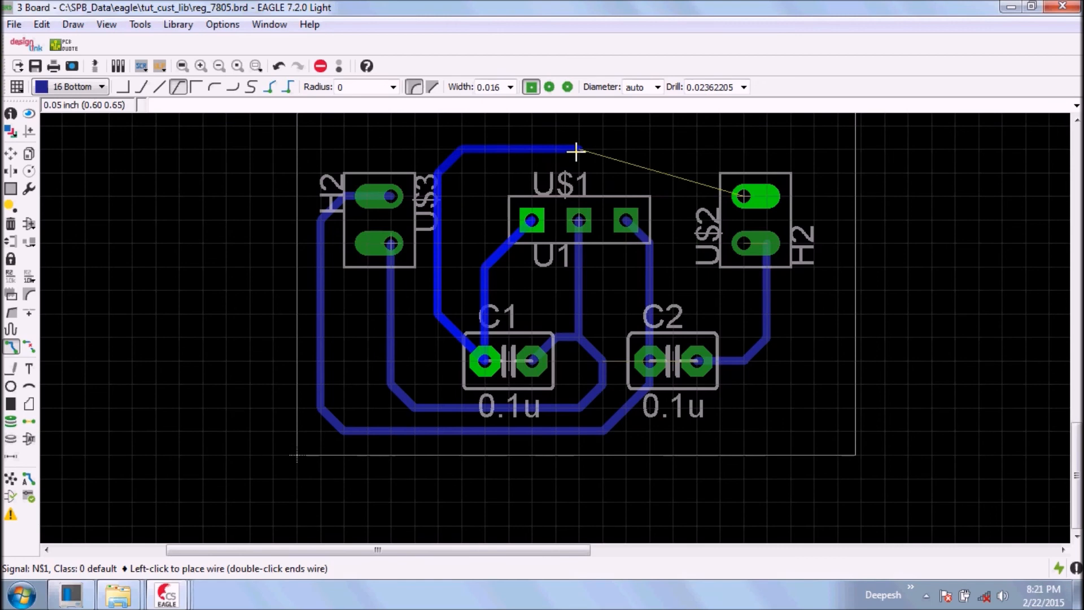
{"action": "left_click", "coordinate": [650, 149]}
{"action": "left_click", "coordinate": [726, 192]}
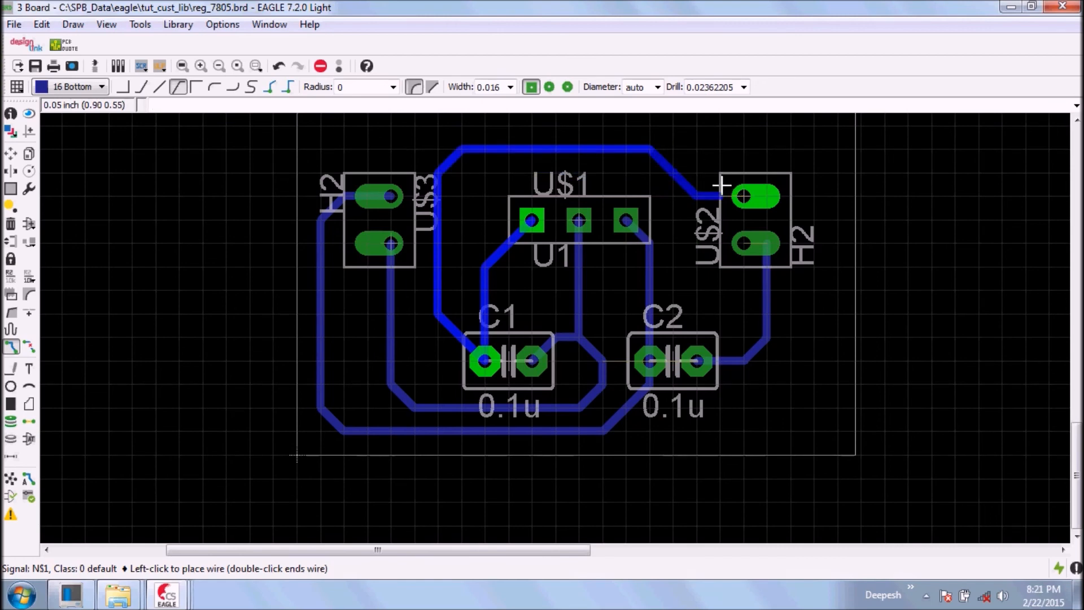
{"action": "scroll", "coordinate": [852, 368], "scroll_direction": "down", "scroll_amount": 5}
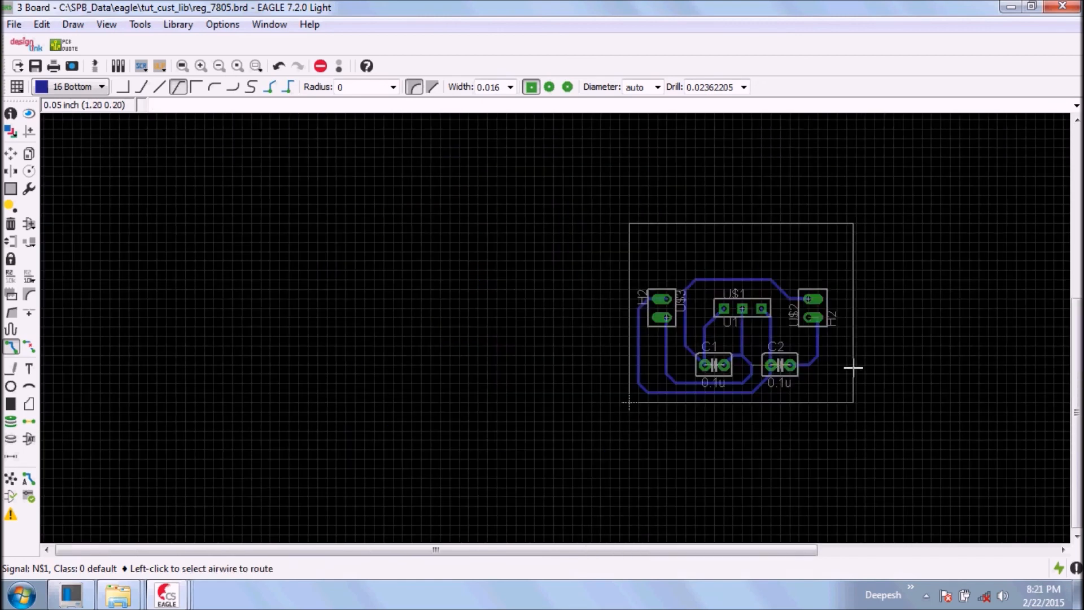
{"action": "scroll", "coordinate": [941, 351], "scroll_direction": "up", "scroll_amount": 4}
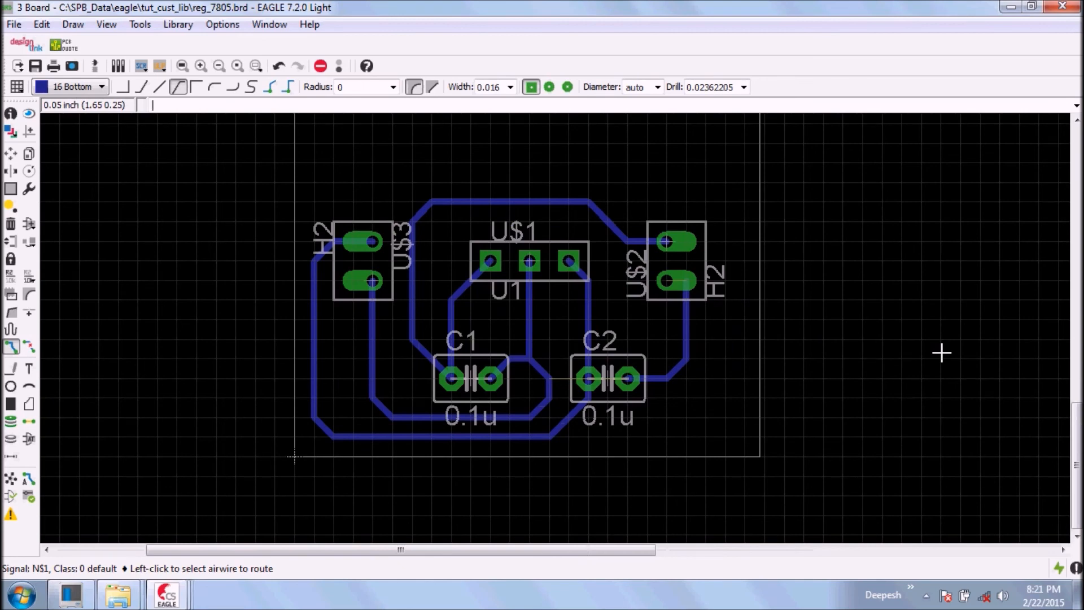
{"action": "scroll", "coordinate": [477, 350], "scroll_direction": "down", "scroll_amount": 3}
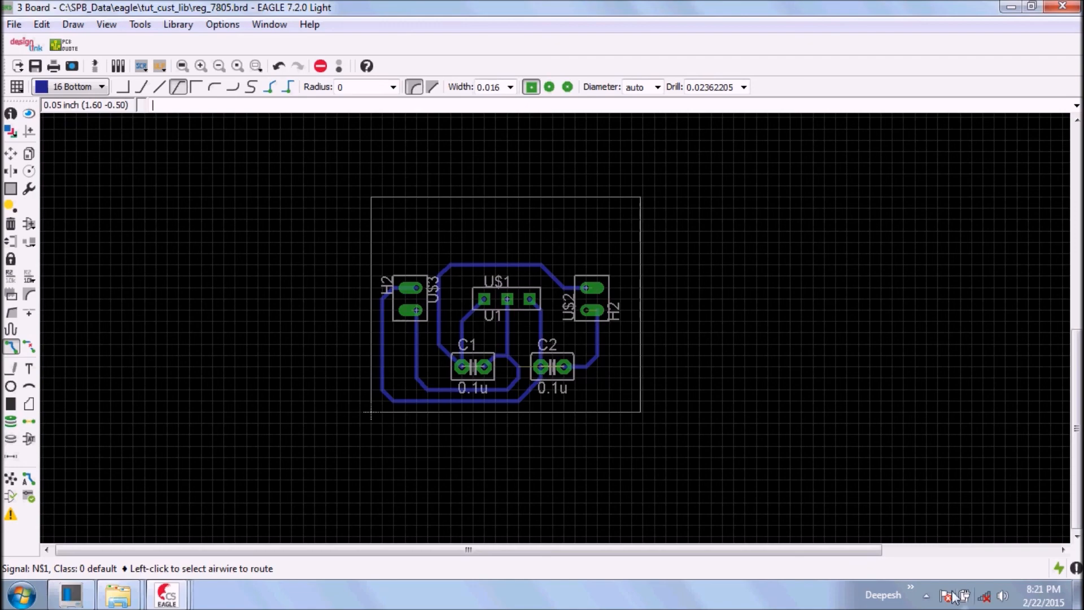
{"action": "left_click", "coordinate": [926, 595]}
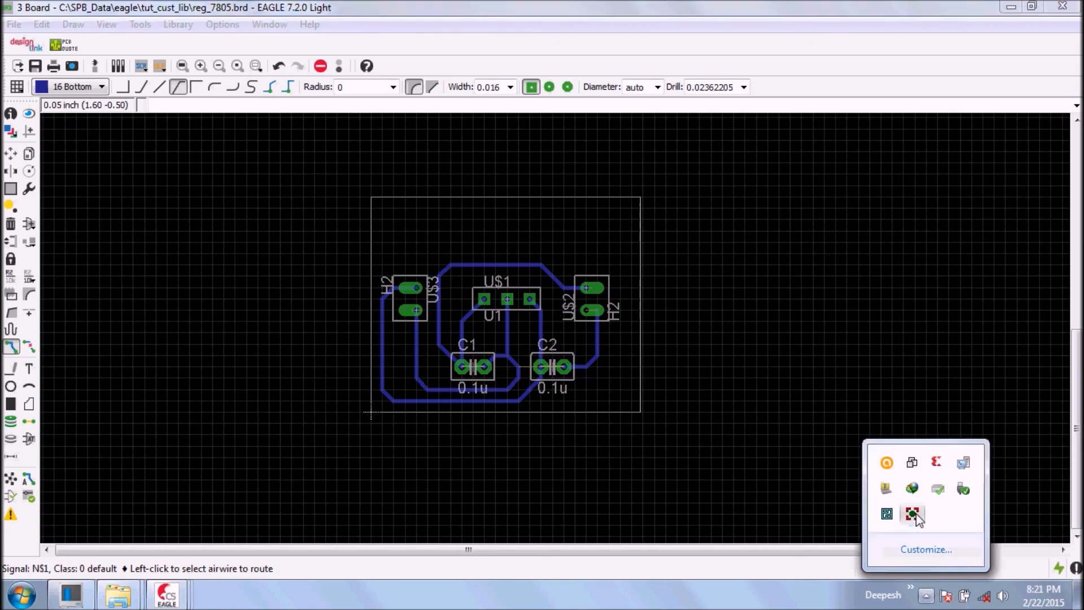
{"action": "left_click", "coordinate": [911, 514]}
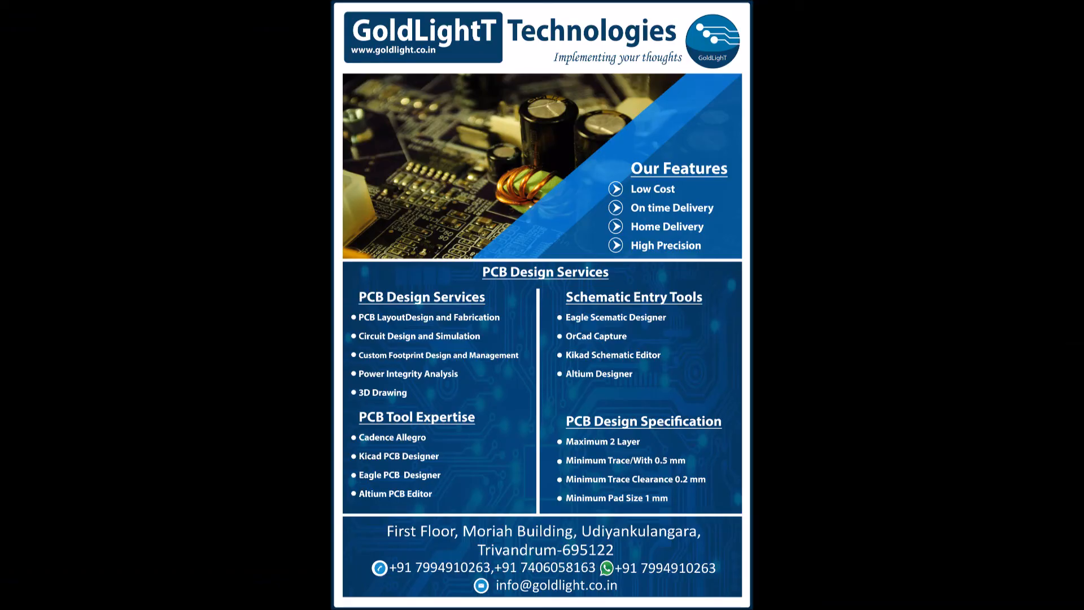